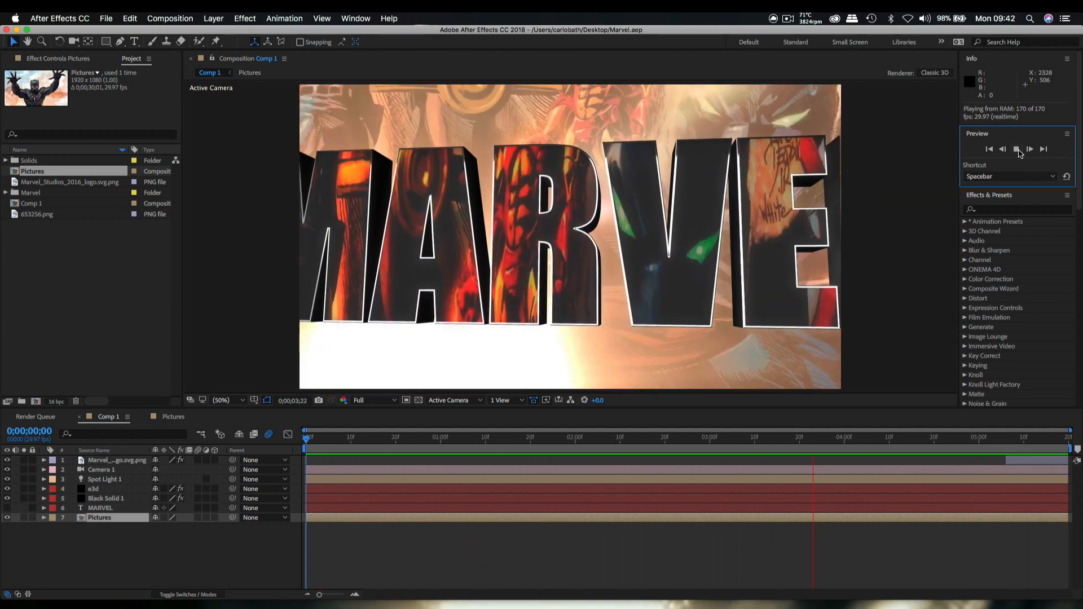
# Step: Stop the Comp 1 preview and move the playhead back to about 0;00;03;26 to inspect the MARVEL text
pyautogui.click(1019, 151)
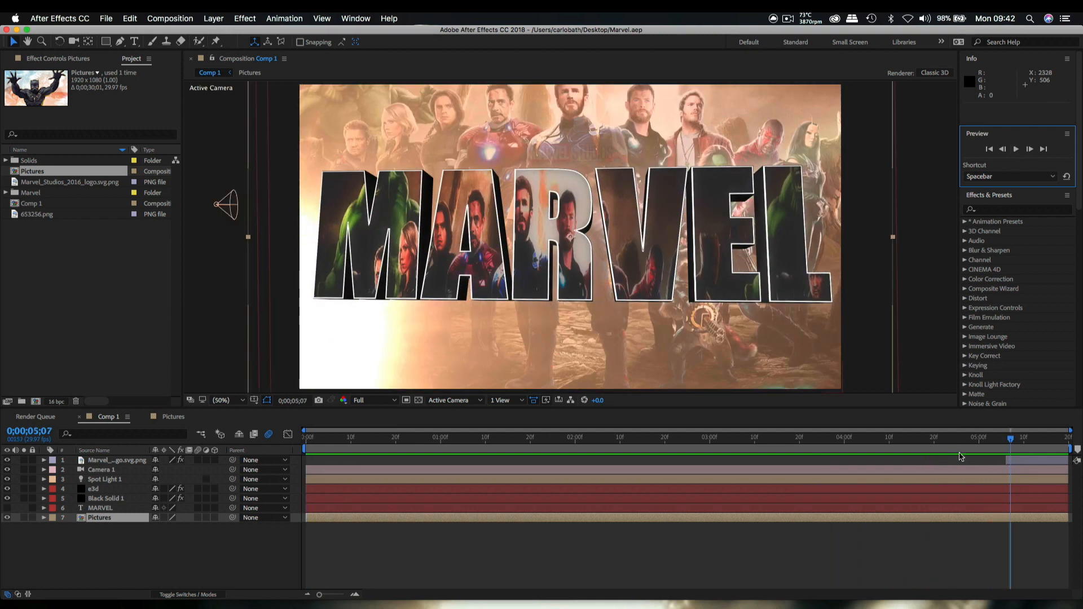
pyautogui.moveTo(1013, 443); pyautogui.dragTo(827, 464)
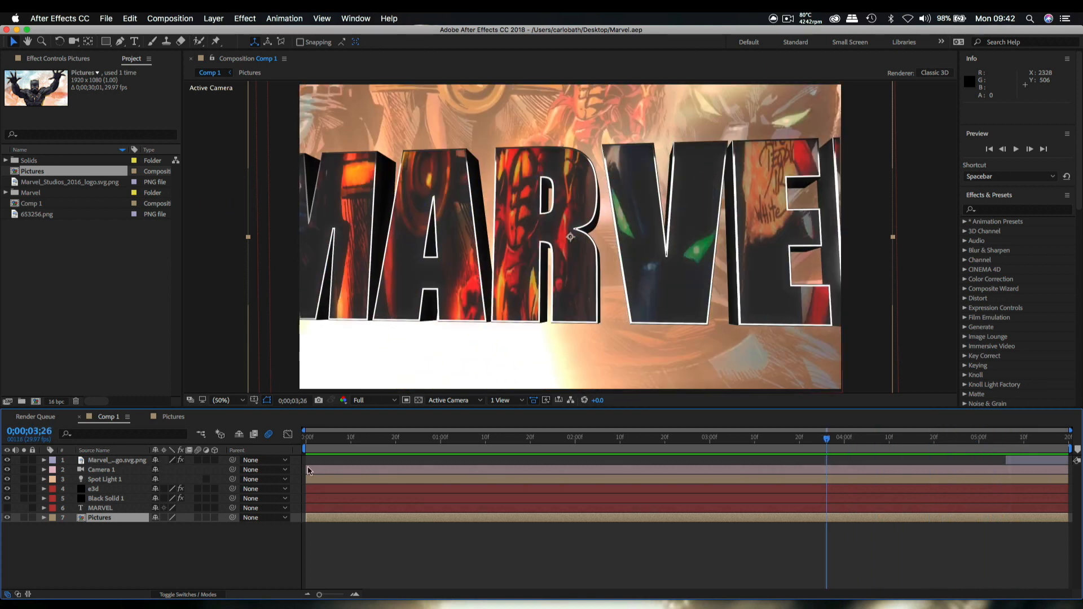
# Step: Open the Pictures composition, preview its staggered image layers from the first frame, and scrub on to about 0;00;19;28
pyautogui.click(175, 417)
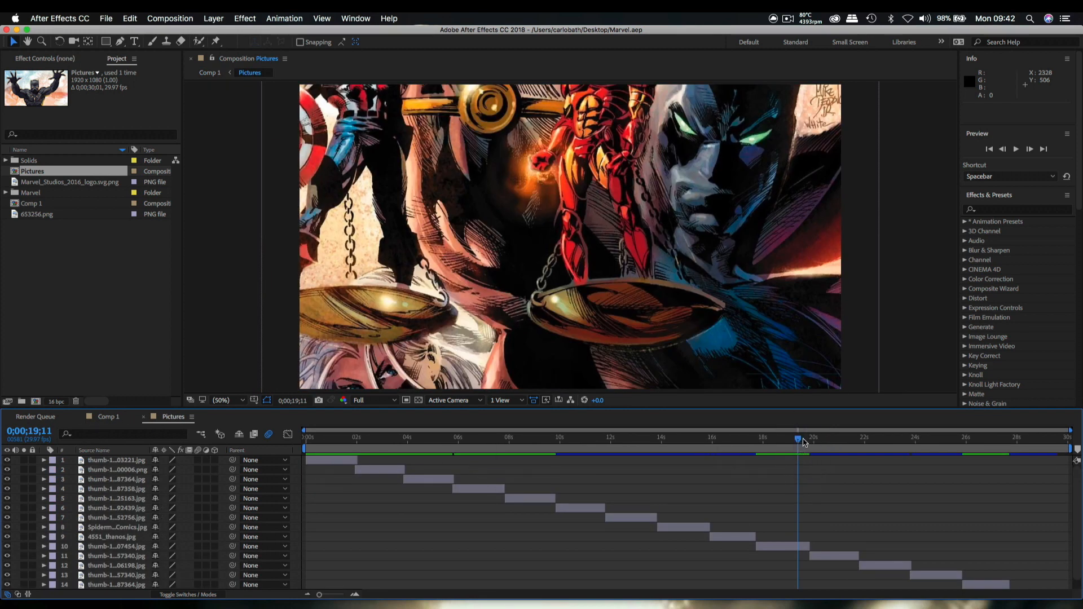
pyautogui.moveTo(798, 444); pyautogui.dragTo(260, 437)
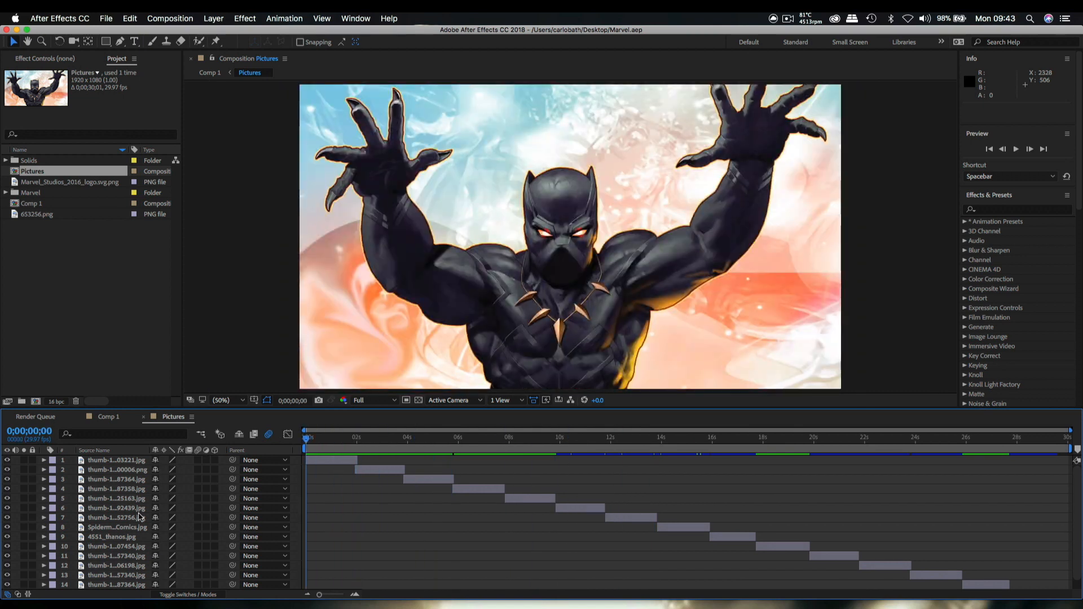
pyautogui.scroll(-1, 120, 531)
pyautogui.scroll(1, 129, 492)
pyautogui.click(119, 462)
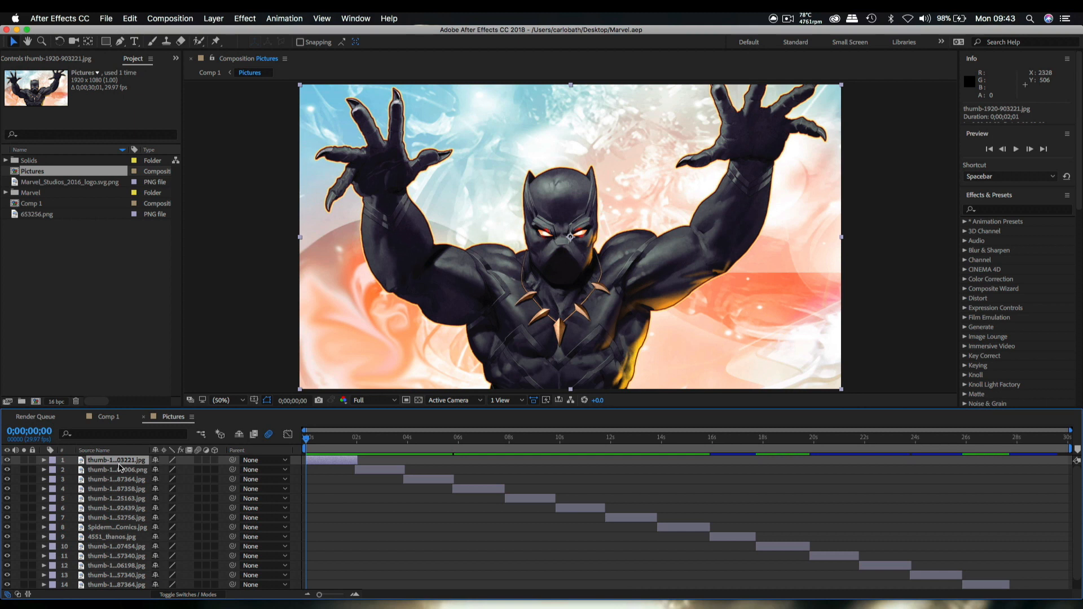
pyautogui.click(1017, 150)
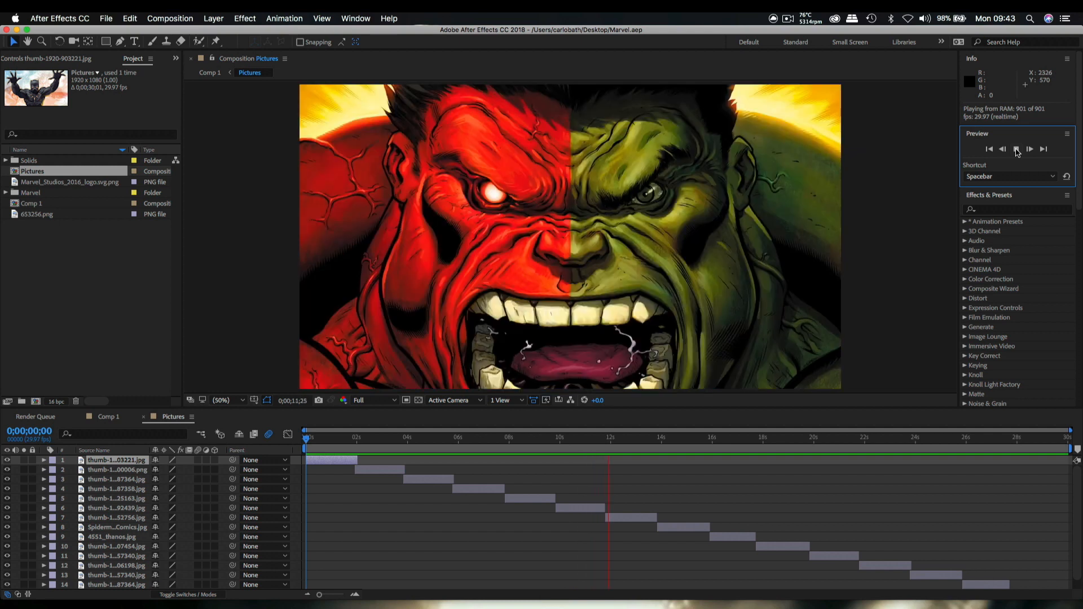
pyautogui.click(1018, 150)
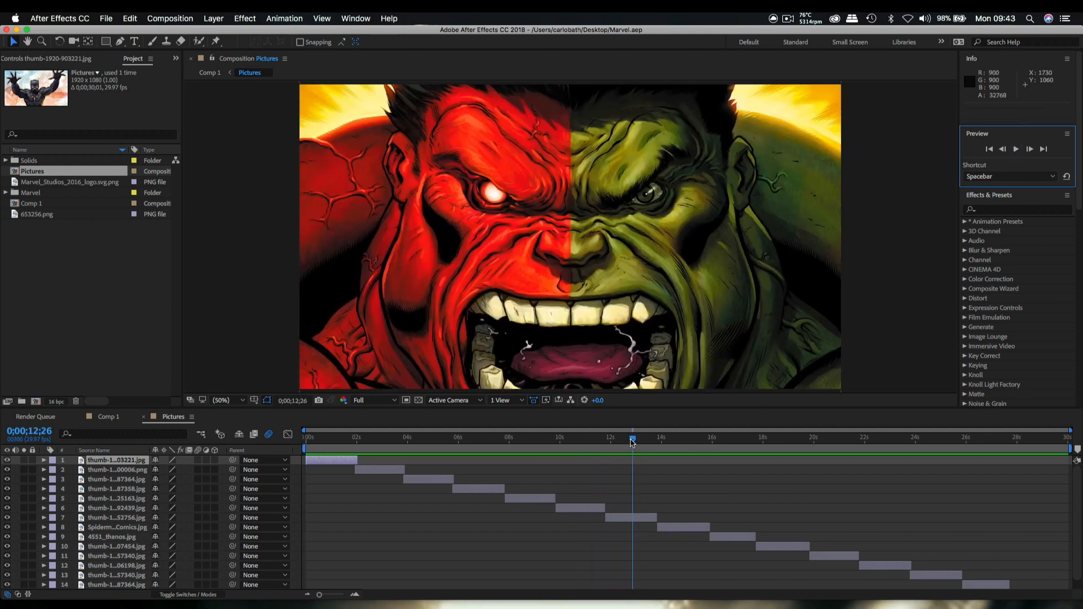
pyautogui.moveTo(634, 439); pyautogui.dragTo(812, 482)
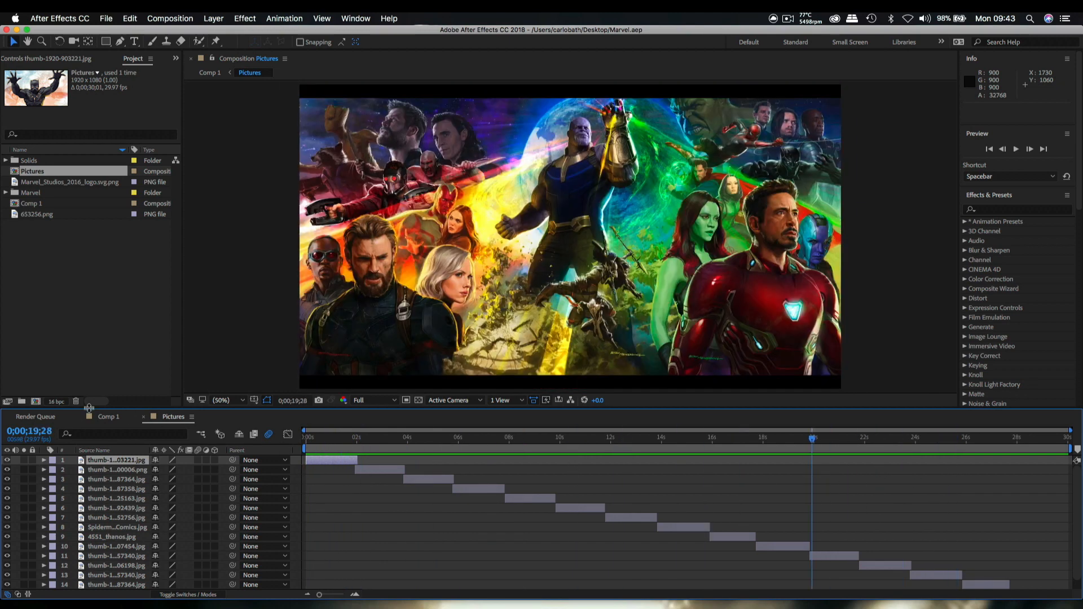
# Step: Switch to Comp 1, preview the title animation from the first frame, and move the playhead to 0;00;05;07
pyautogui.click(107, 417)
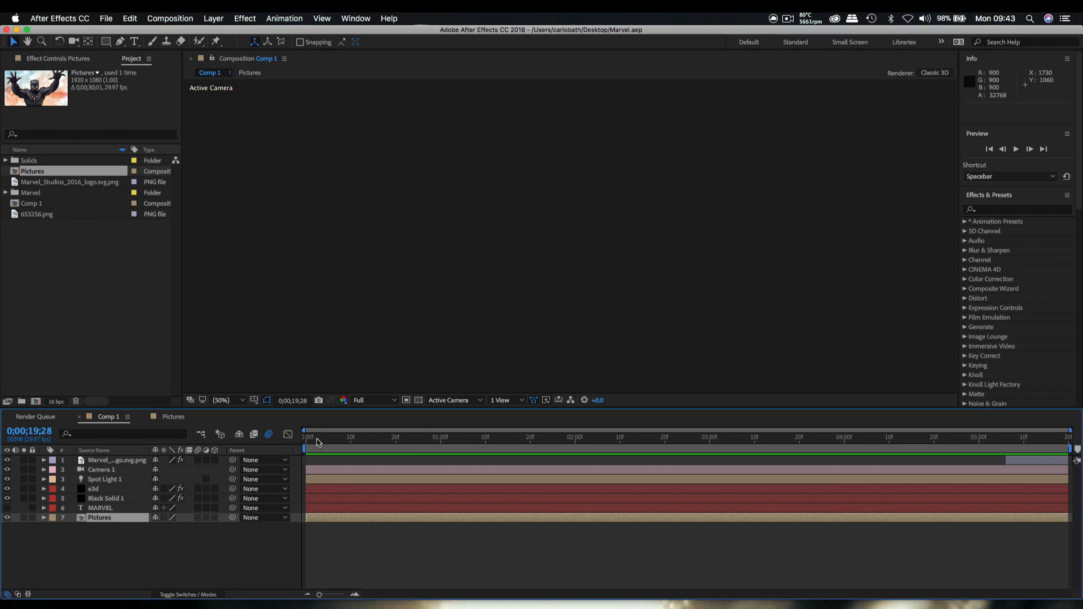
pyautogui.moveTo(305, 440)
pyautogui.mouseDown()
pyautogui.moveTo(406, 460)
pyautogui.moveTo(635, 467)
pyautogui.moveTo(294, 433)
pyautogui.mouseUp()
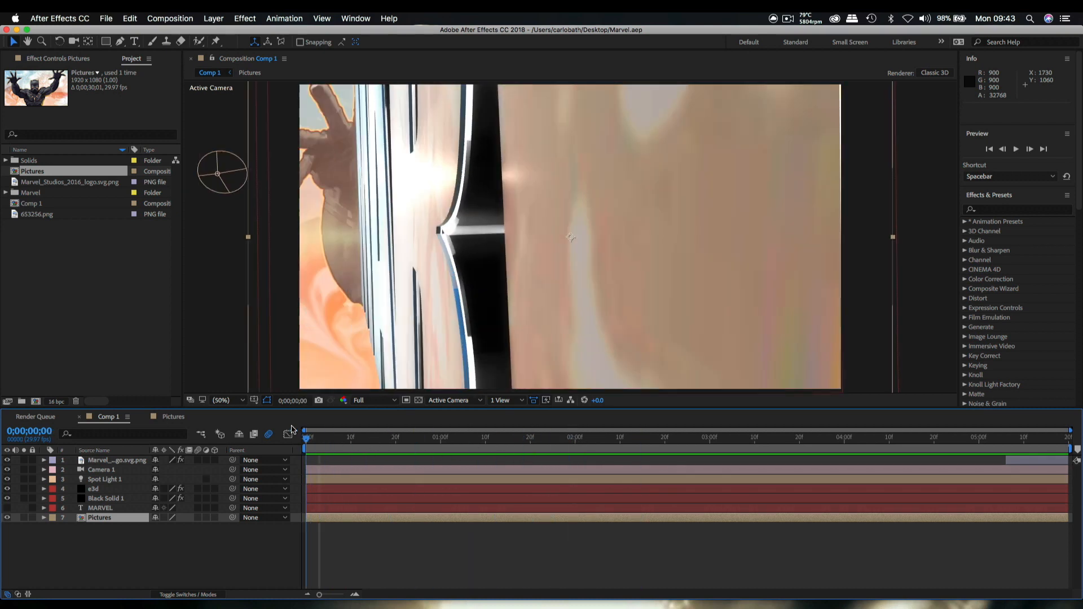
pyautogui.click(1016, 150)
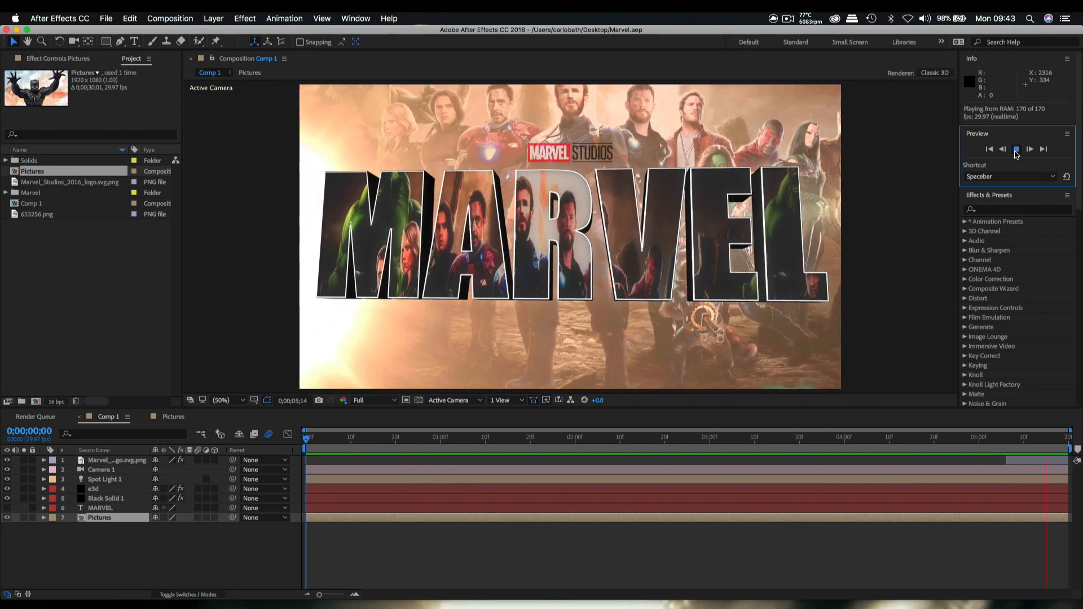
pyautogui.click(1016, 150)
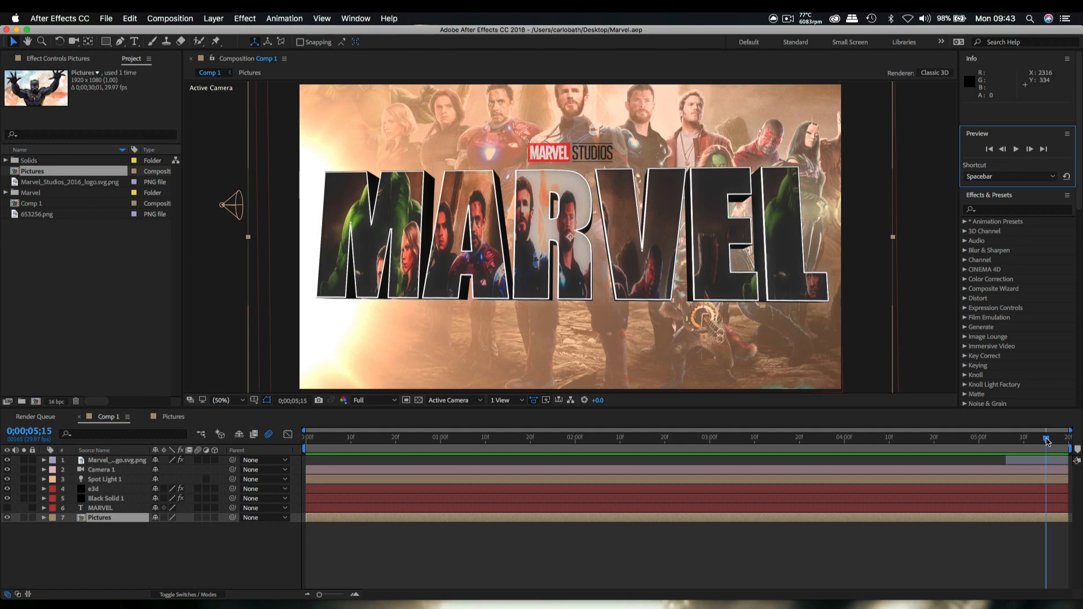
pyautogui.moveTo(1048, 442); pyautogui.dragTo(1013, 443)
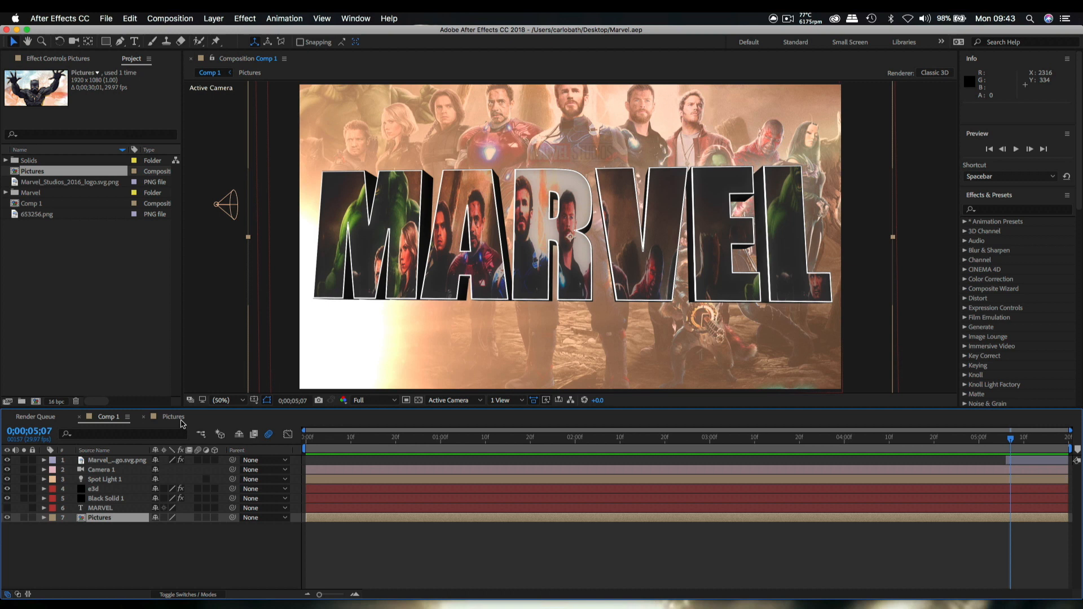
# Step: Reopen the Pictures composition and look through its full list of image layers
pyautogui.click(180, 420)
pyautogui.scroll(-1, 109, 489)
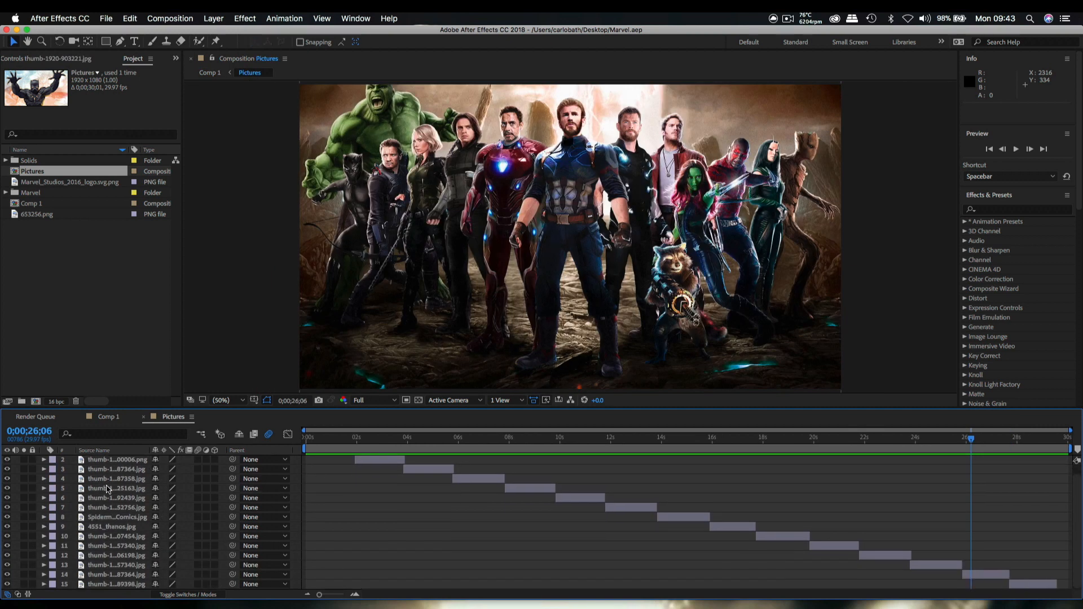
pyautogui.scroll(1, 109, 489)
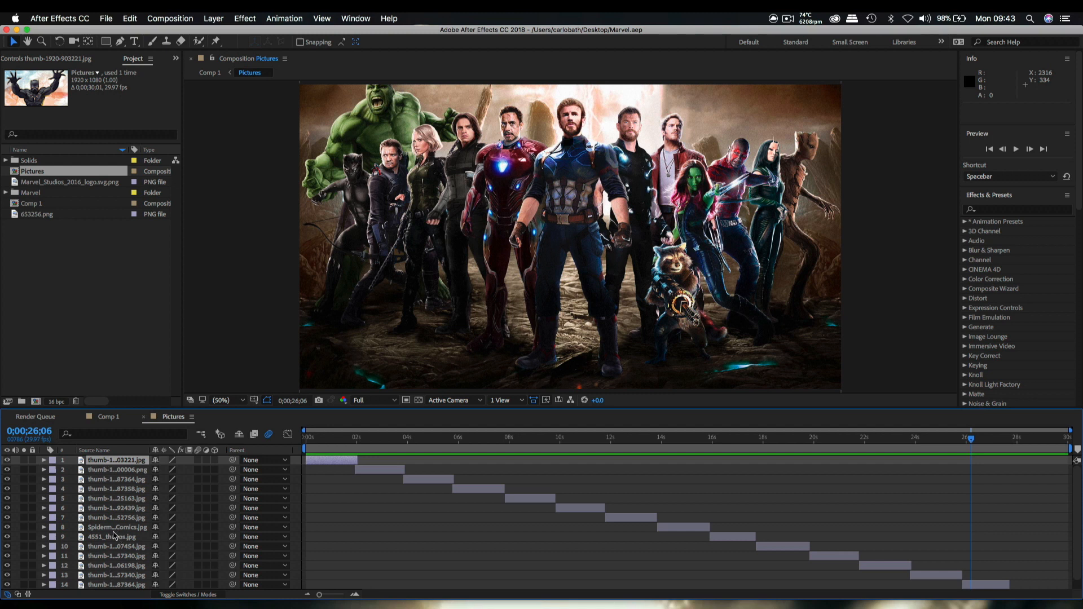
pyautogui.scroll(-1, 115, 536)
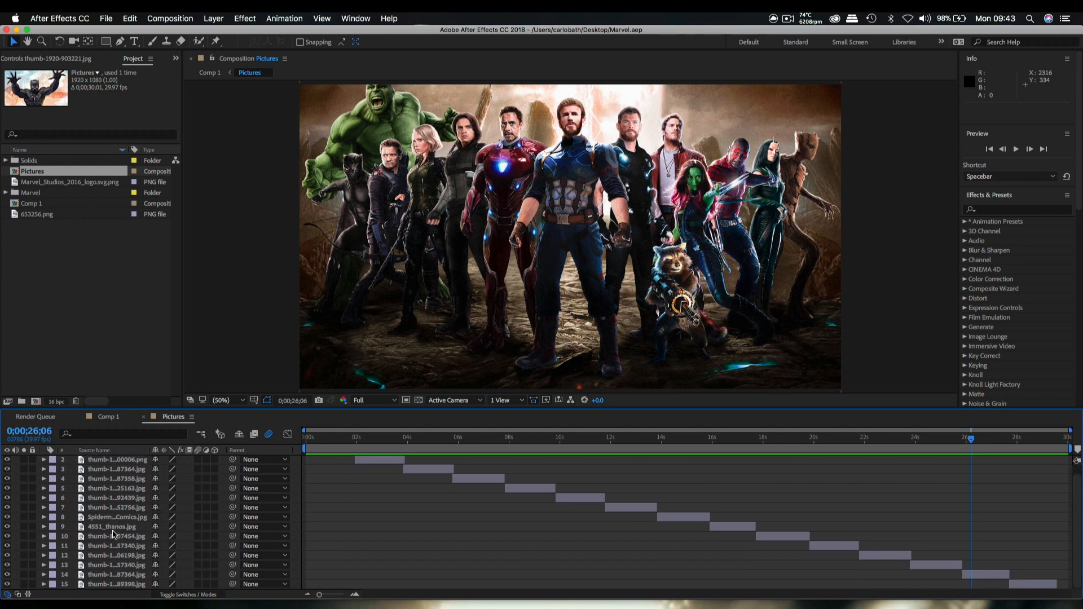
# Step: Expand the Marvel folder in the project, look through its imported images, and collapse it again
pyautogui.click(6, 193)
pyautogui.scroll(-1, 51, 358)
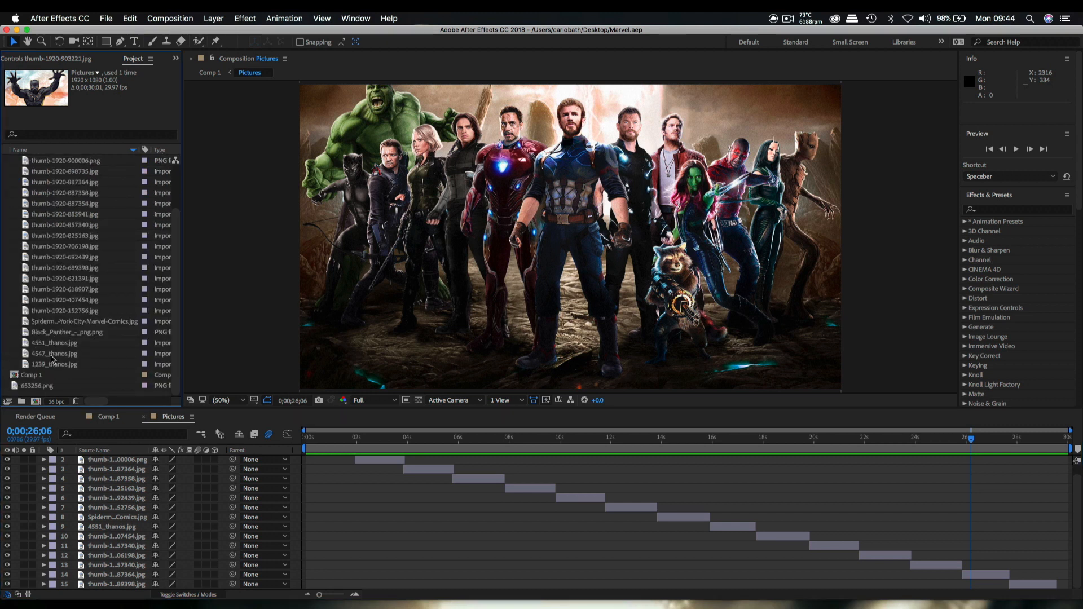
pyautogui.scroll(3, 51, 358)
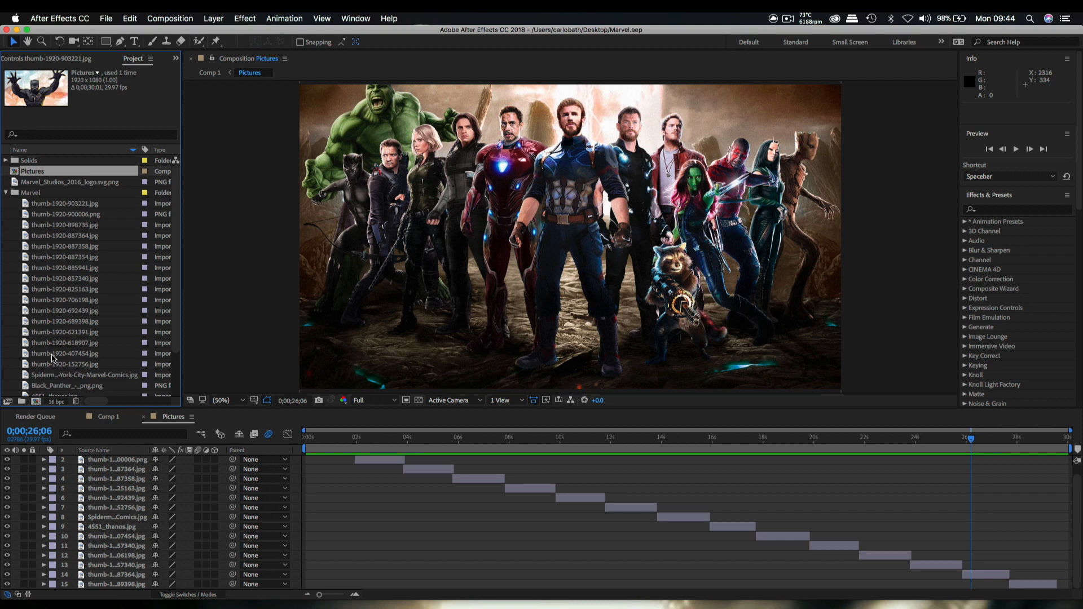
pyautogui.moveTo(3, 189); pyautogui.dragTo(4, 183)
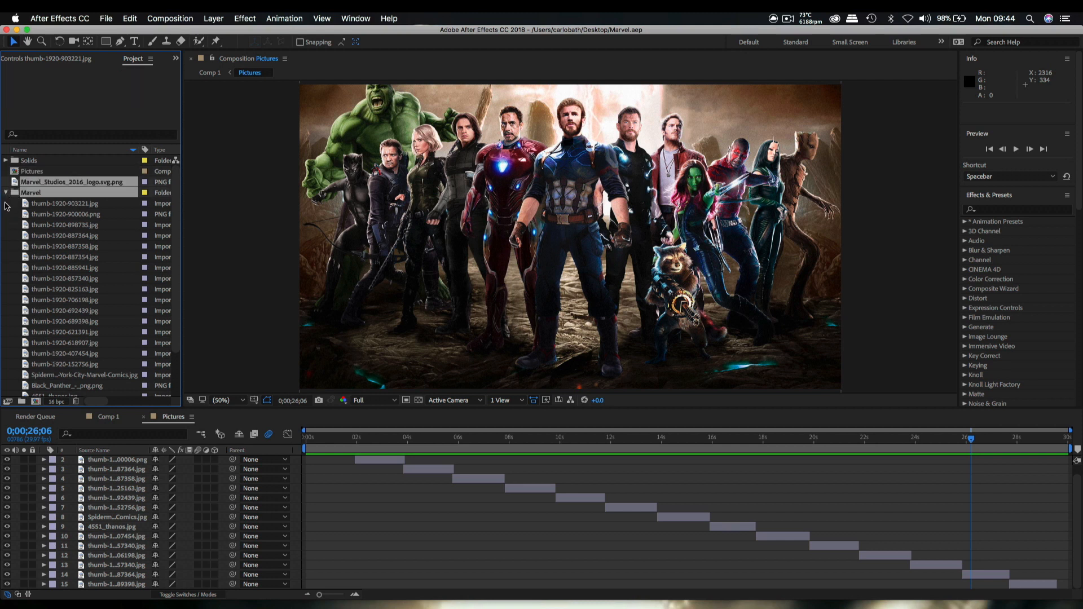
pyautogui.click(5, 193)
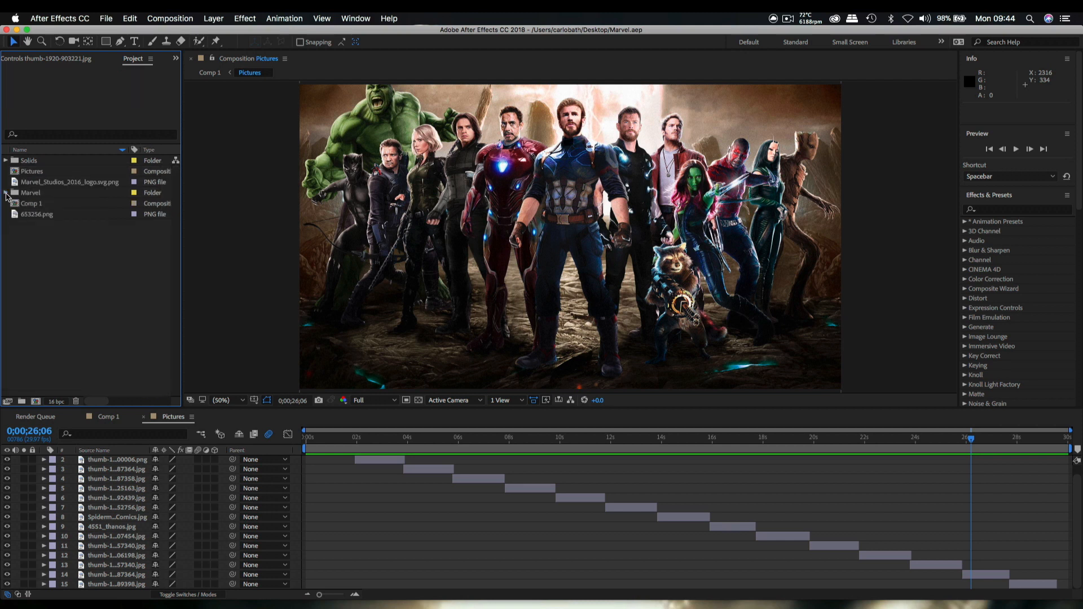
pyautogui.click(33, 193)
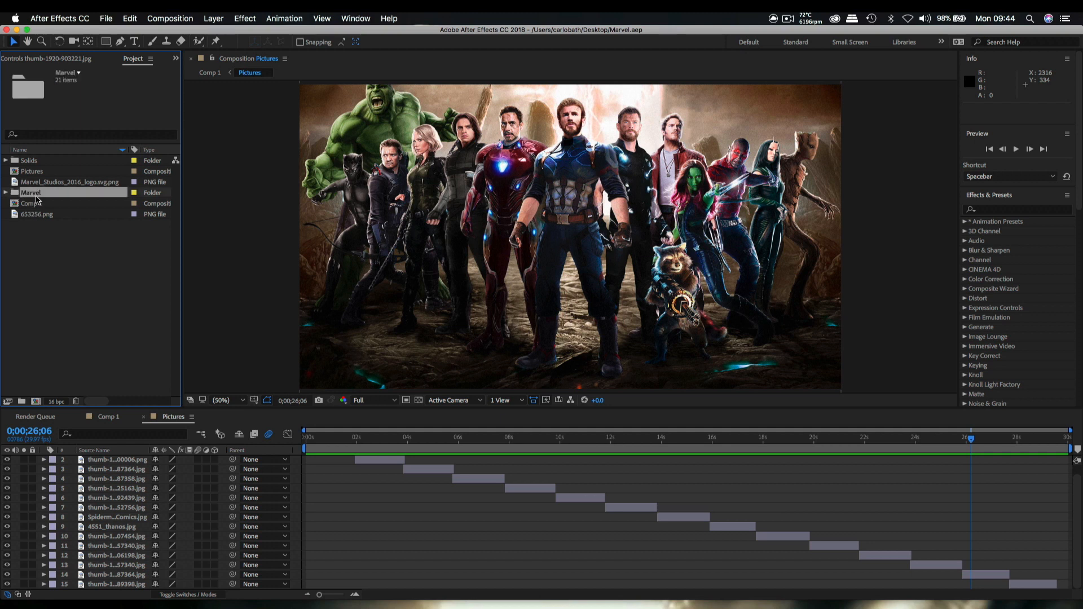
# Step: Preview the Pictures composition from the first frame, stop it, and scrub back to 0;00;00;07
pyautogui.moveTo(316, 438); pyautogui.dragTo(293, 440)
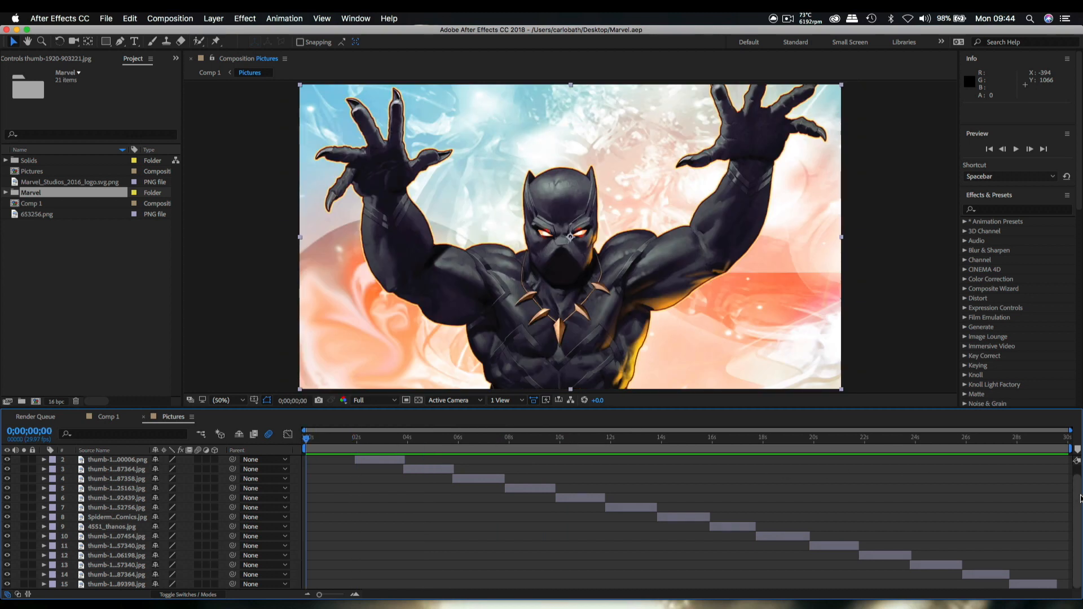
pyautogui.scroll(1, 1080, 491)
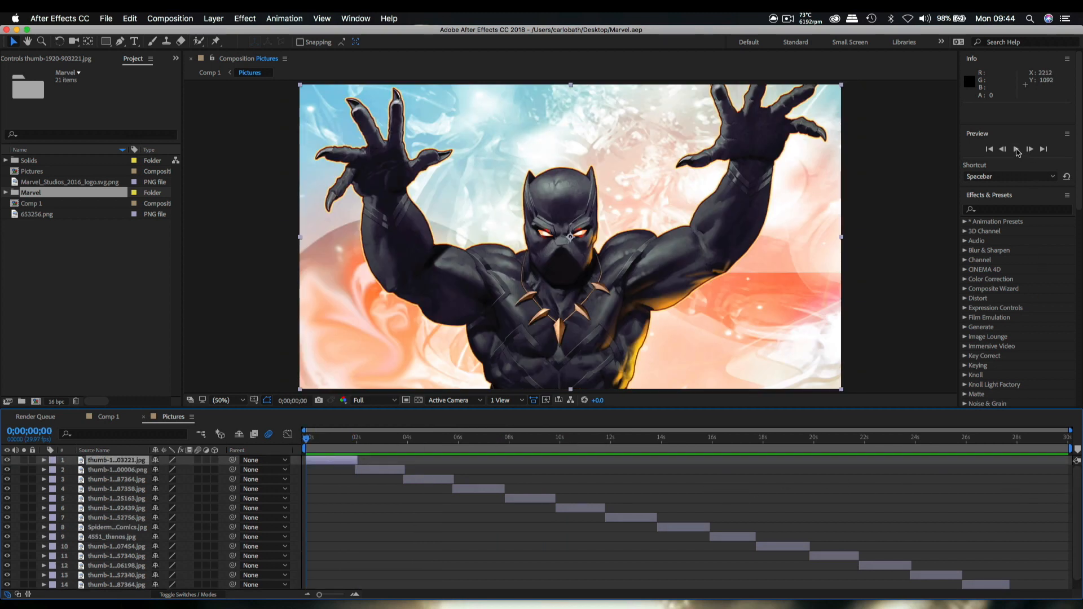
pyautogui.click(1017, 150)
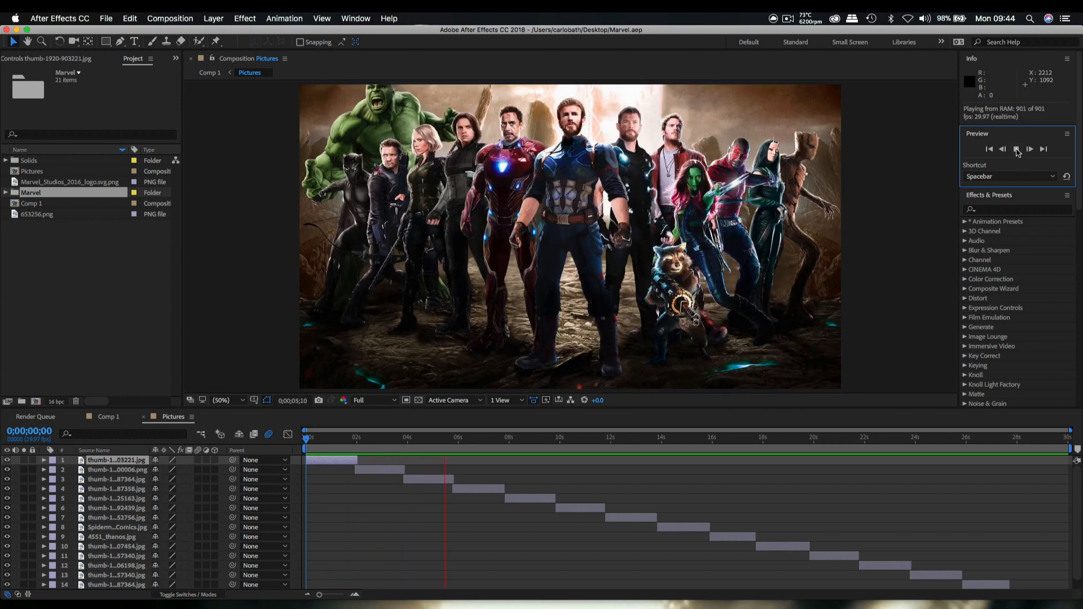
pyautogui.click(1017, 150)
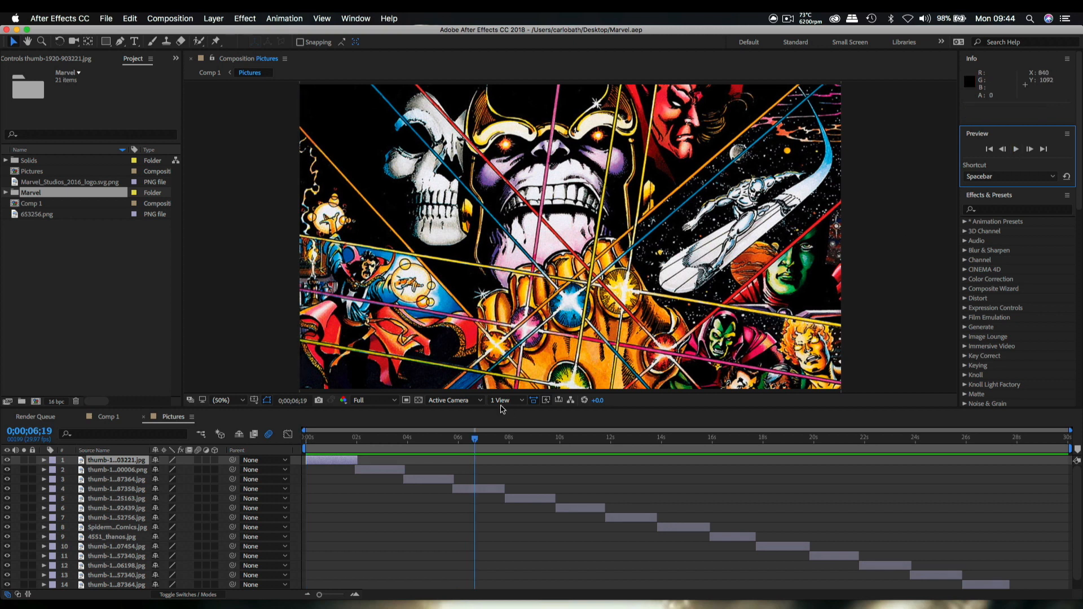
pyautogui.moveTo(474, 442); pyautogui.dragTo(385, 439)
pyautogui.moveTo(320, 433); pyautogui.dragTo(312, 437)
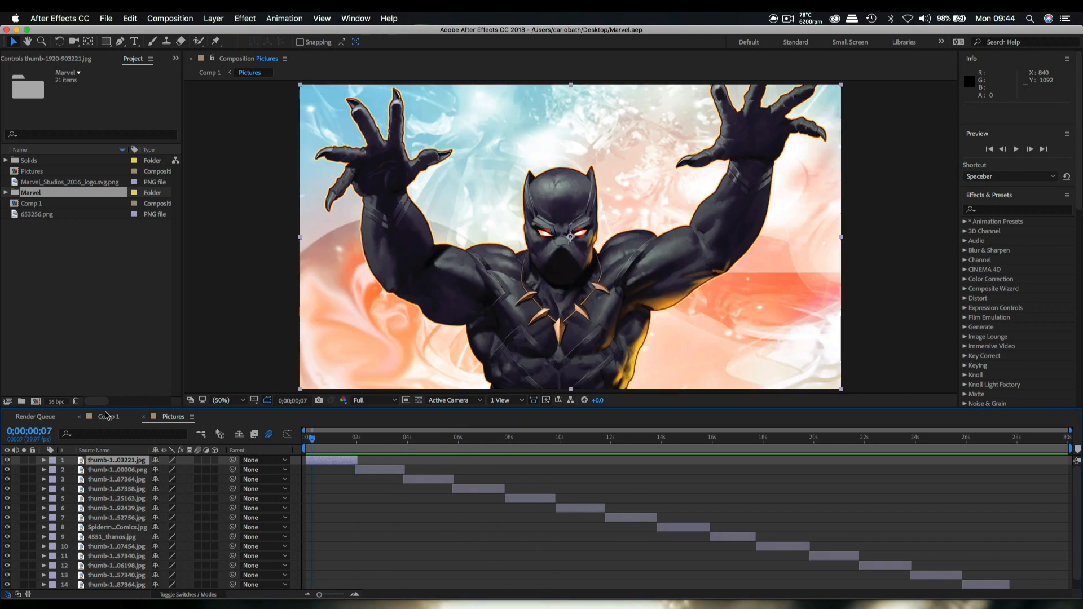
# Step: Scrub through Comp 1 to inspect how the pictures appear on the MARVEL letters, and return to the first frame
pyautogui.click(106, 417)
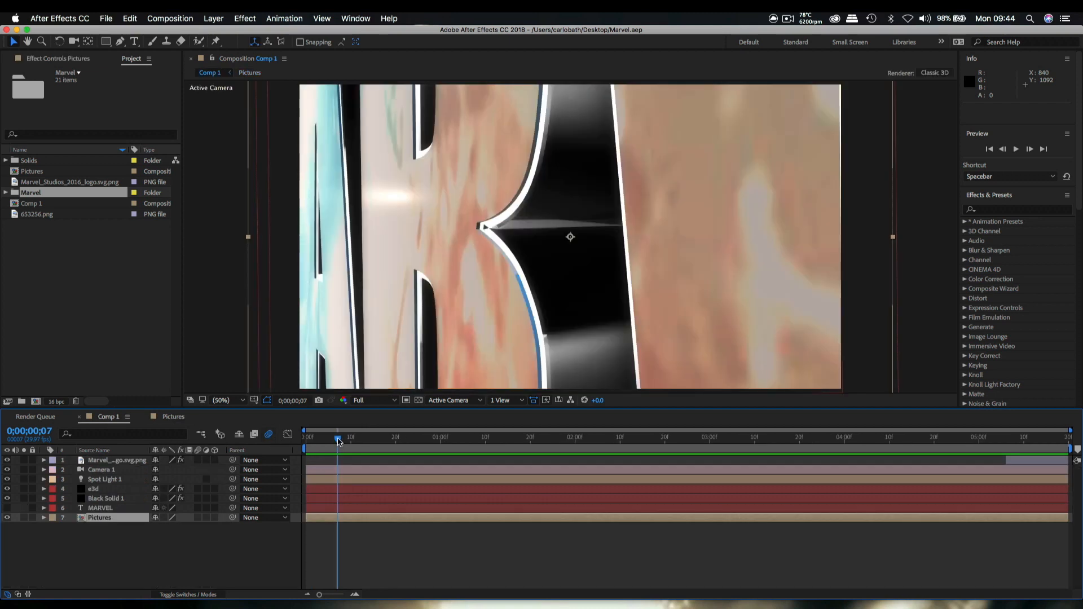
pyautogui.moveTo(339, 442); pyautogui.dragTo(602, 440)
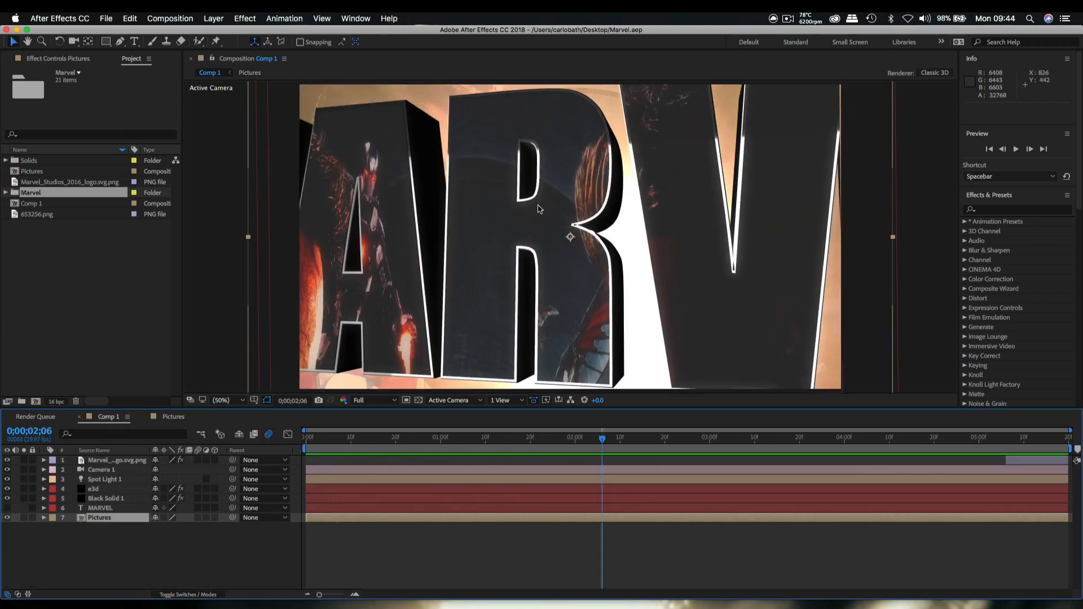
pyautogui.moveTo(604, 439); pyautogui.dragTo(732, 450)
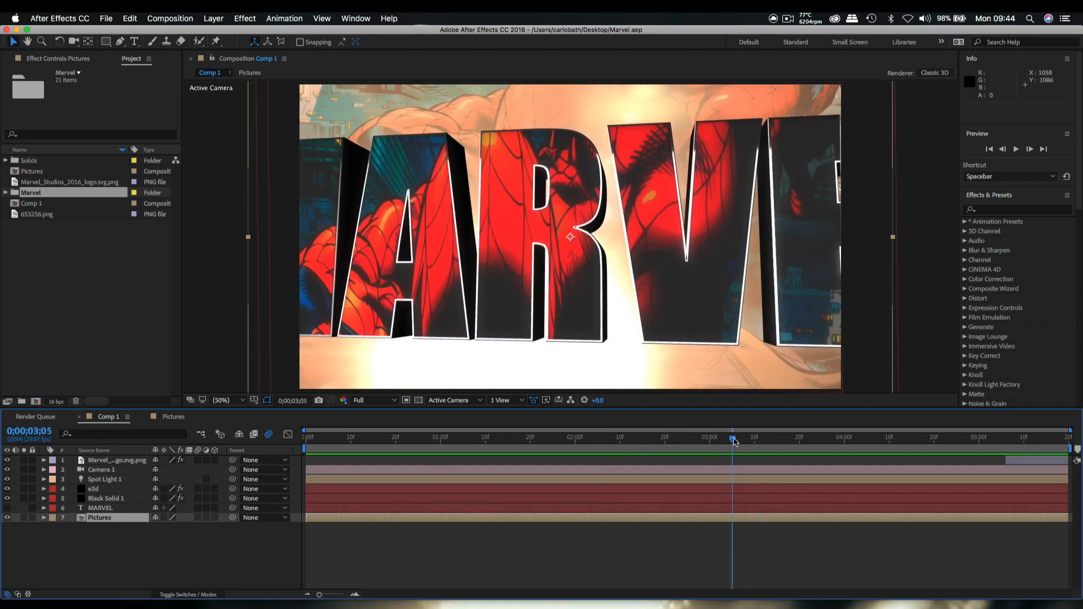
pyautogui.moveTo(735, 441); pyautogui.dragTo(304, 439)
# Step: Create a new HDTV 1080 29.97 composition with a duration of 0;00;10;20 and paste the Pictures layer into it
pyautogui.click(177, 20)
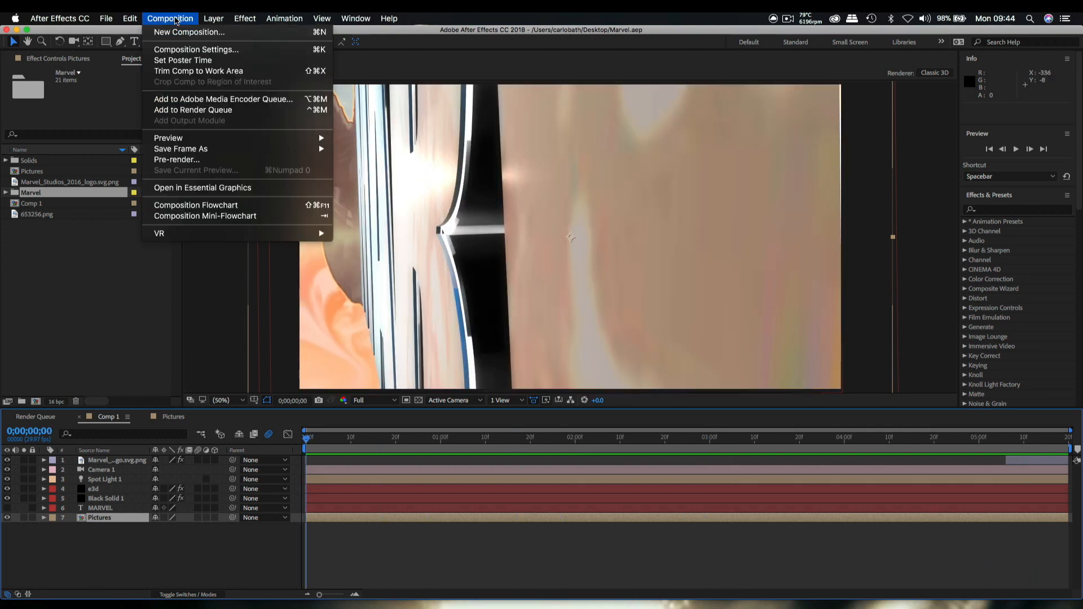
pyautogui.click(182, 32)
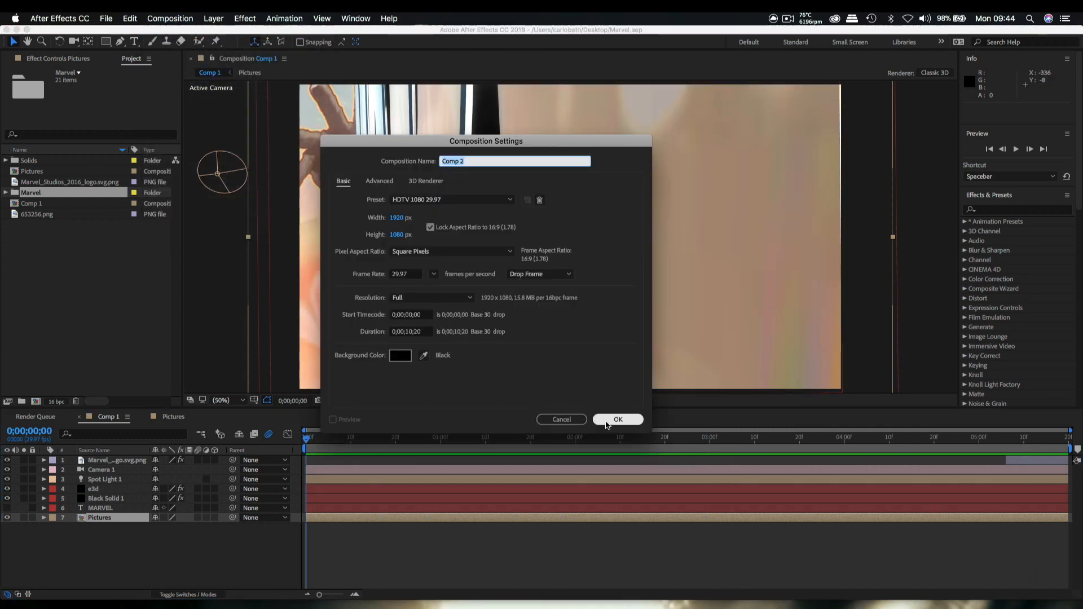
pyautogui.click(607, 420)
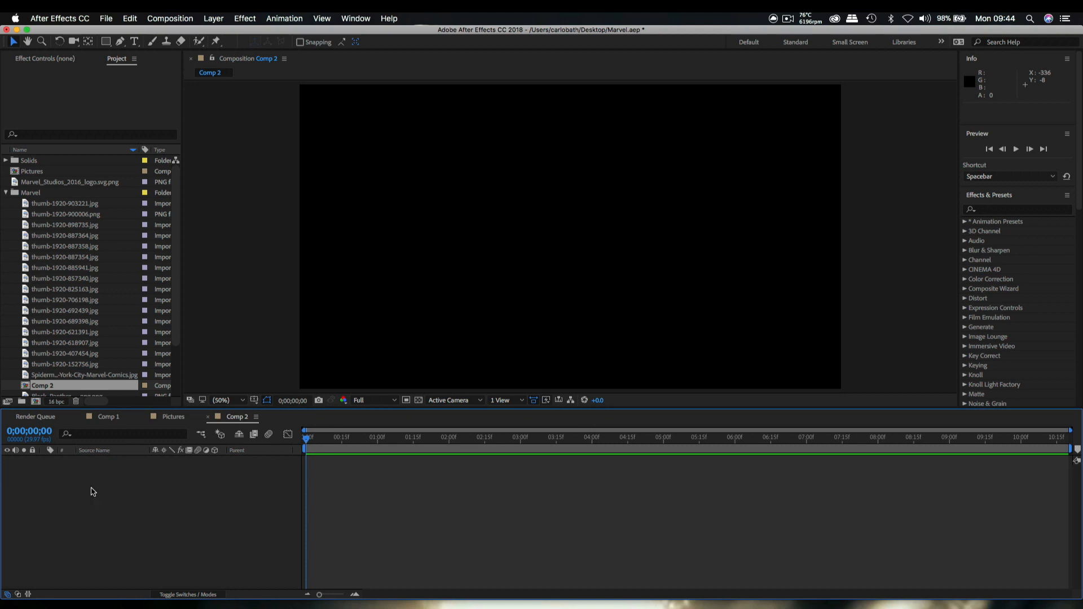
pyautogui.click(130, 18)
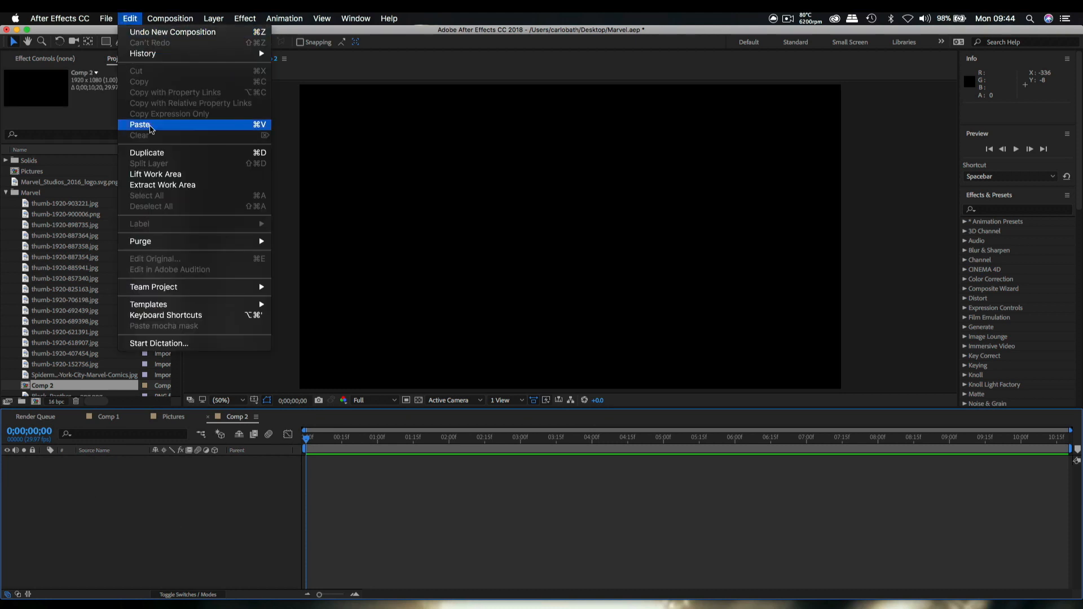
pyautogui.click(149, 126)
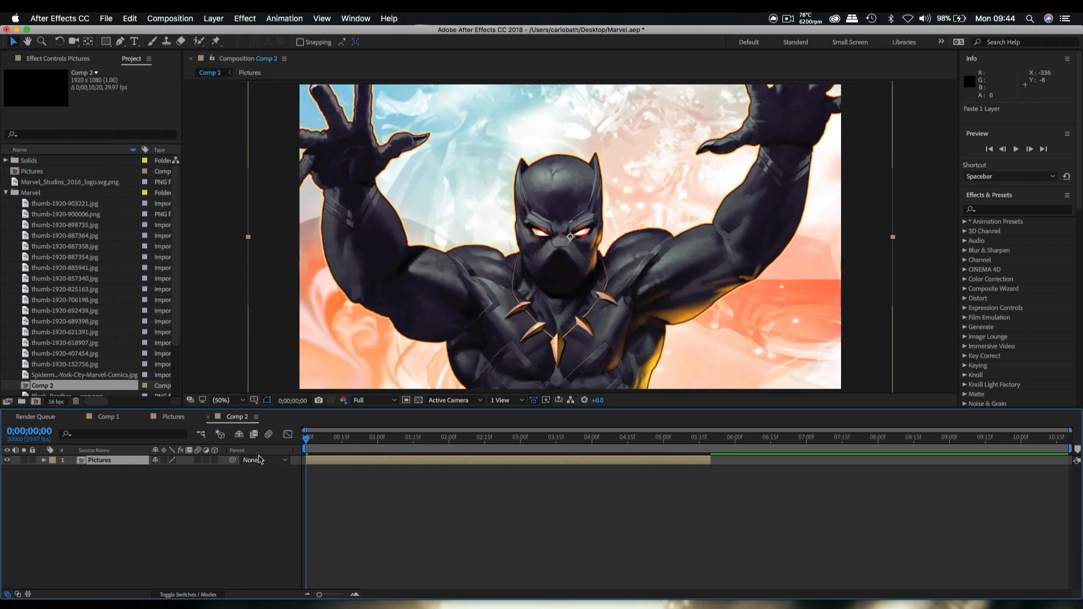
# Step: Open the Pictures composition from its layer in Comp 2
pyautogui.click(44, 461)
pyautogui.click(44, 460)
pyautogui.doubleClick(113, 462)
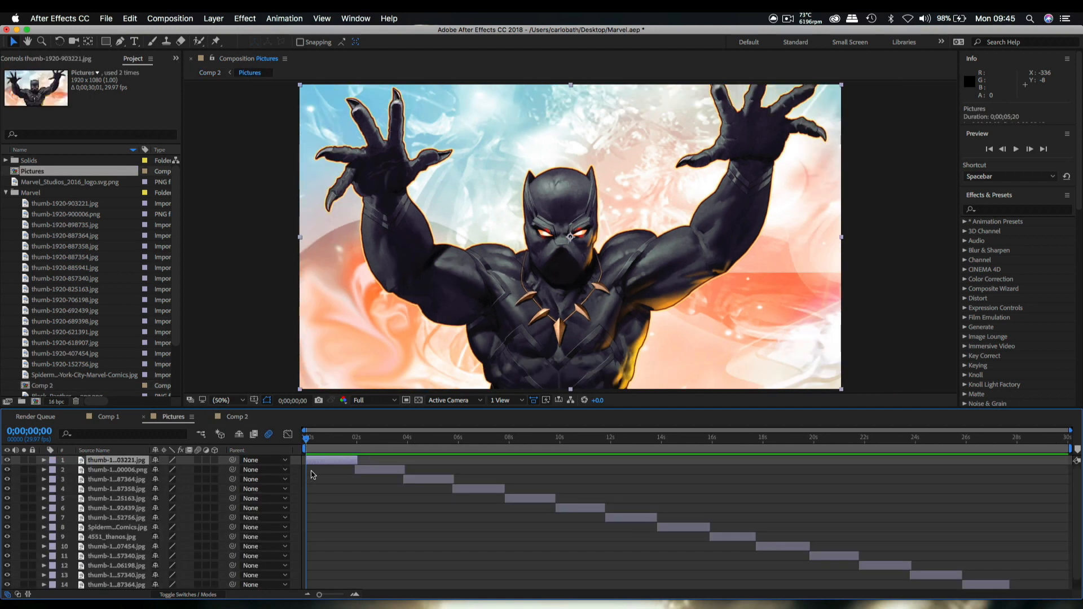
# Step: Scrub the Pictures composition, reopen it from its layer in Comp 2, and select all of its picture layers
pyautogui.moveTo(307, 442); pyautogui.dragTo(129, 457)
pyautogui.click(237, 417)
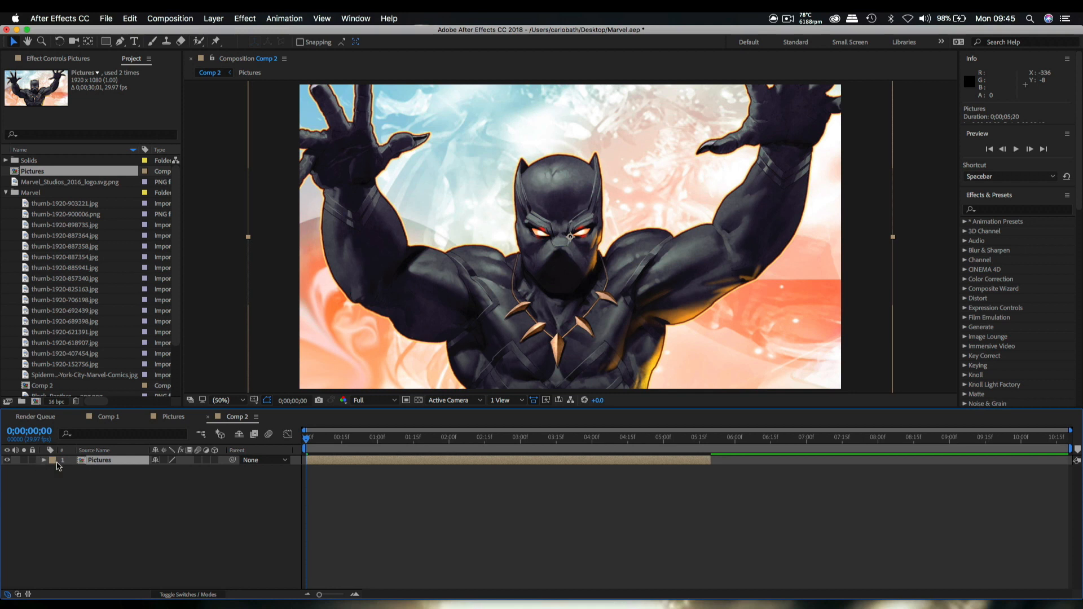
pyautogui.doubleClick(91, 463)
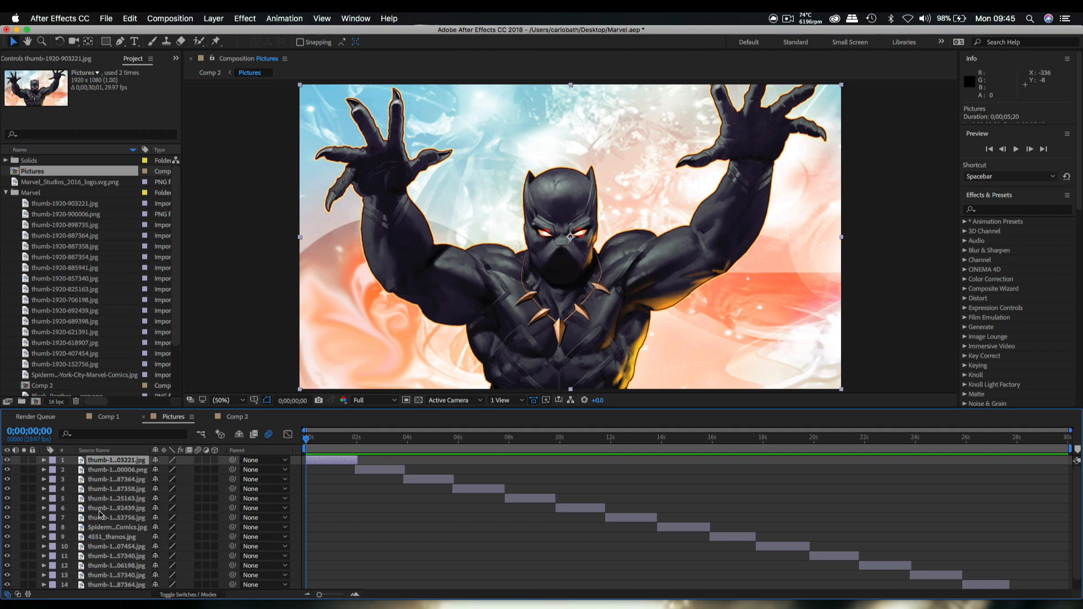
pyautogui.scroll(-1, 129, 515)
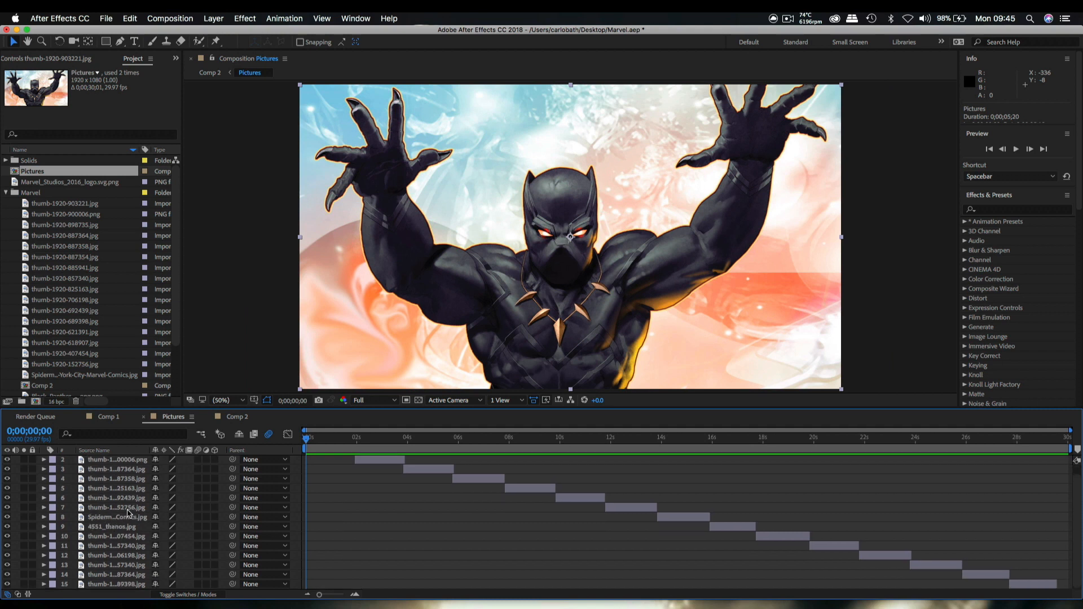
pyautogui.press('super+a')
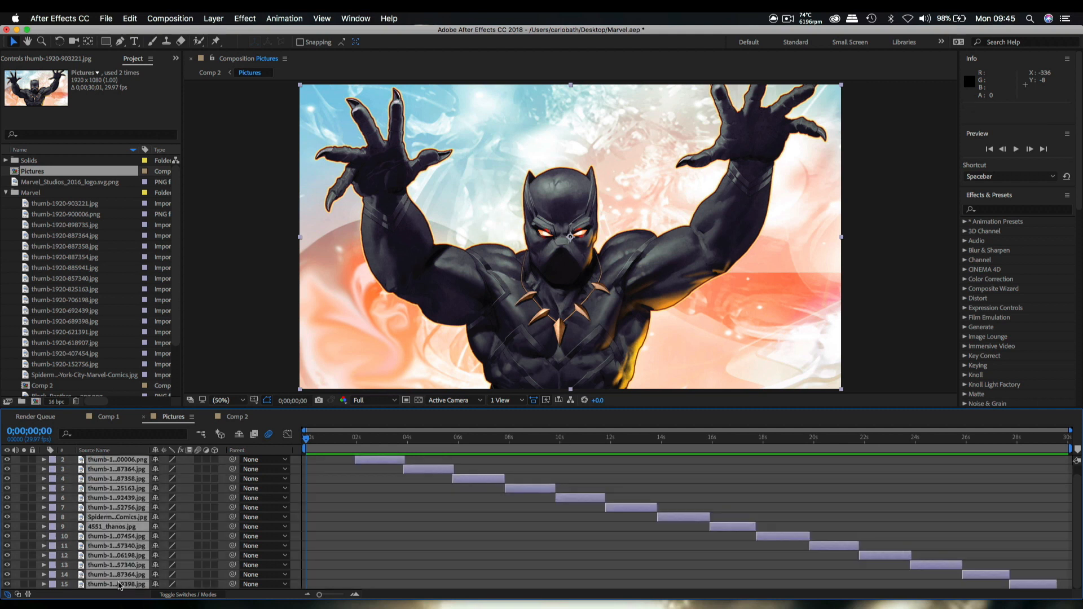
pyautogui.click(209, 19)
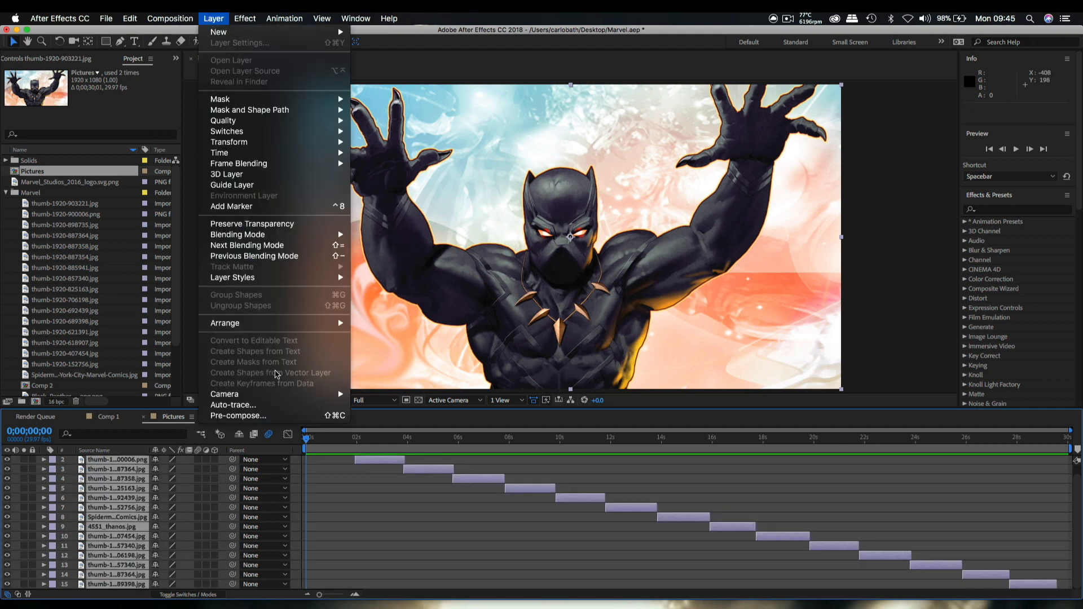
pyautogui.click(248, 406)
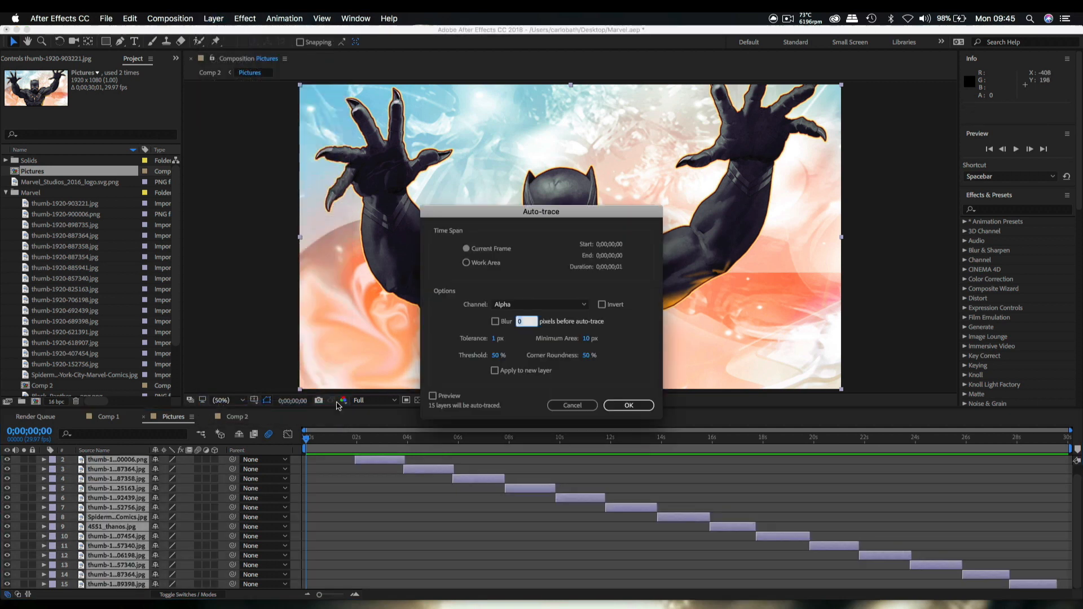
pyautogui.click(572, 405)
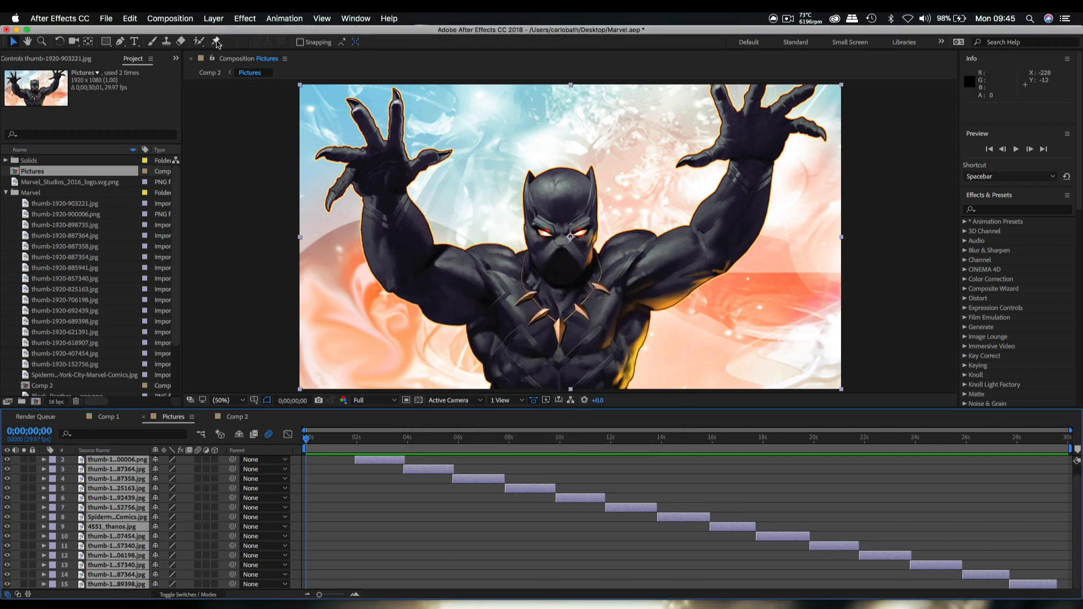
# Step: Pre-compose the selected picture layers into a new composition named comic, moving all attributes into it
pyautogui.click(213, 18)
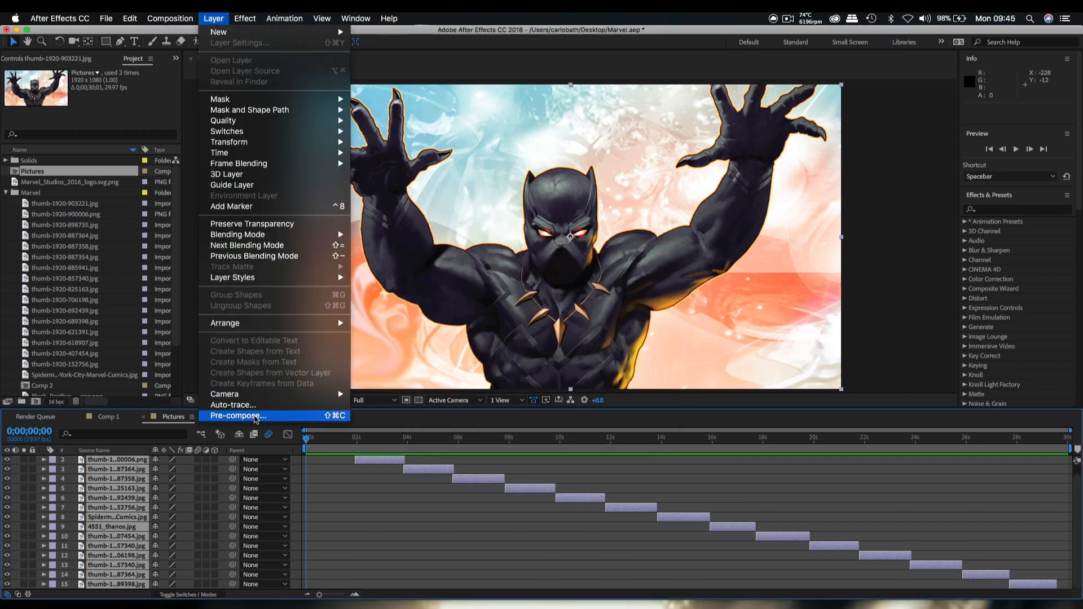
pyautogui.click(255, 416)
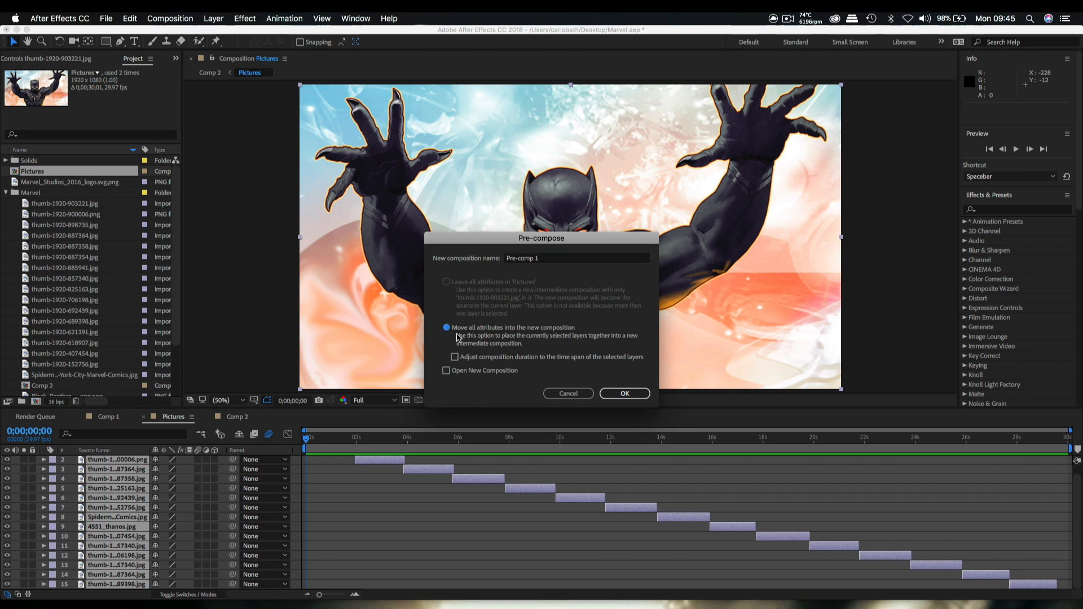
pyautogui.moveTo(549, 258); pyautogui.dragTo(502, 254)
pyautogui.write('co')
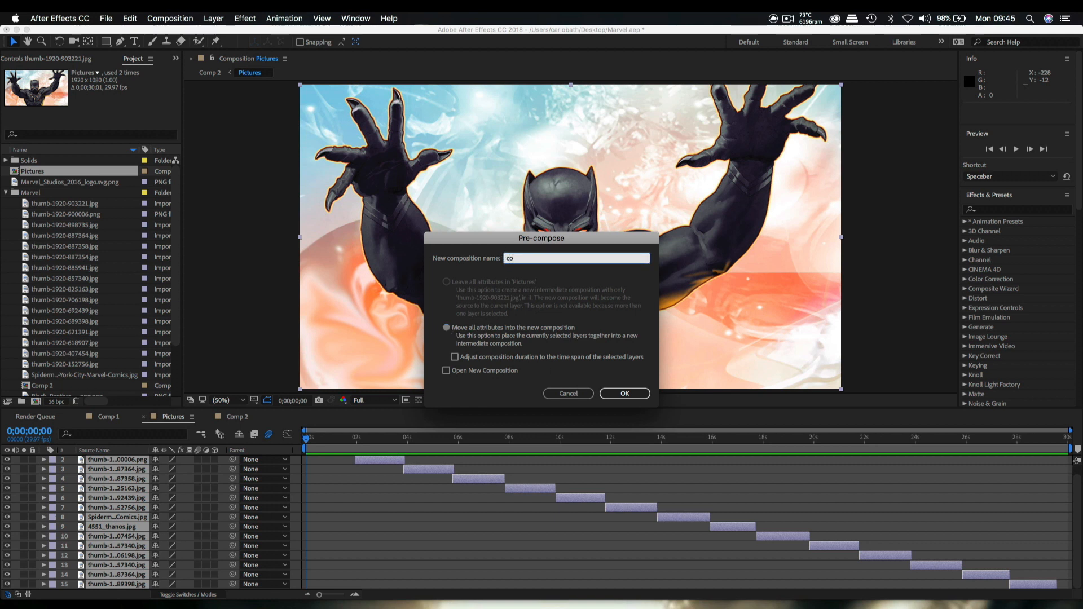
pyautogui.write('mic')
pyautogui.press('Return')
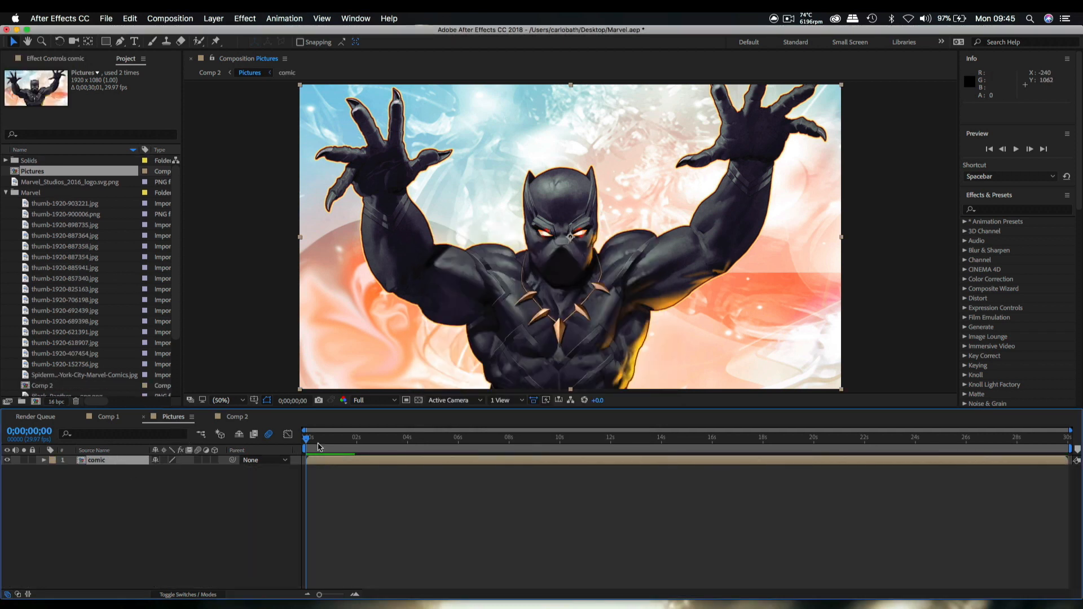
# Step: Enable time remapping on the comic layer in the Pictures composition
pyautogui.moveTo(307, 443); pyautogui.dragTo(283, 437)
pyautogui.click(128, 462)
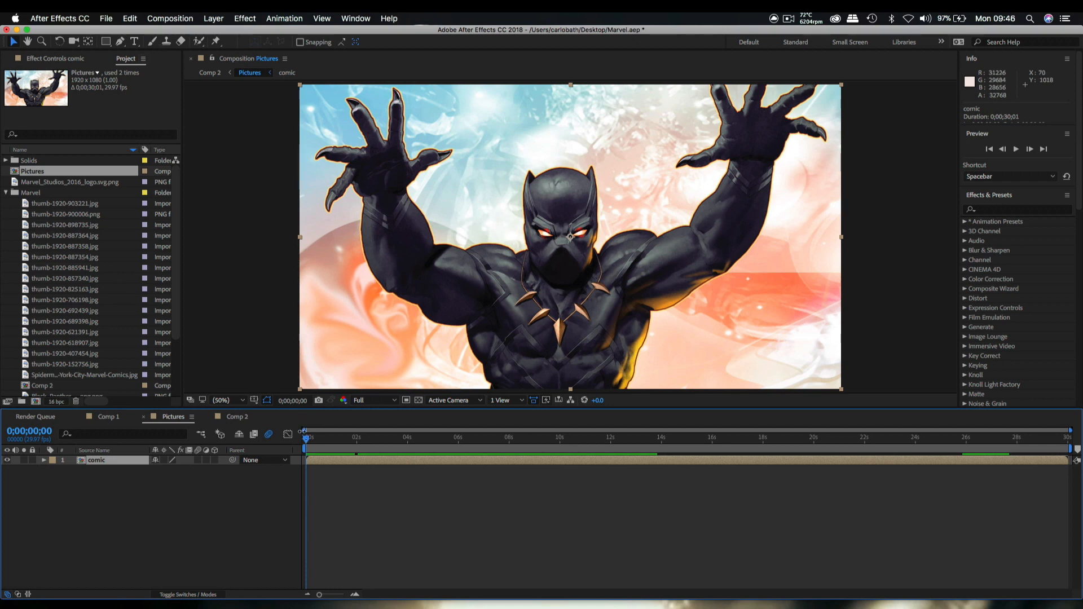
pyautogui.moveTo(310, 444)
pyautogui.mouseDown()
pyautogui.moveTo(824, 444)
pyautogui.moveTo(308, 445)
pyautogui.mouseUp()
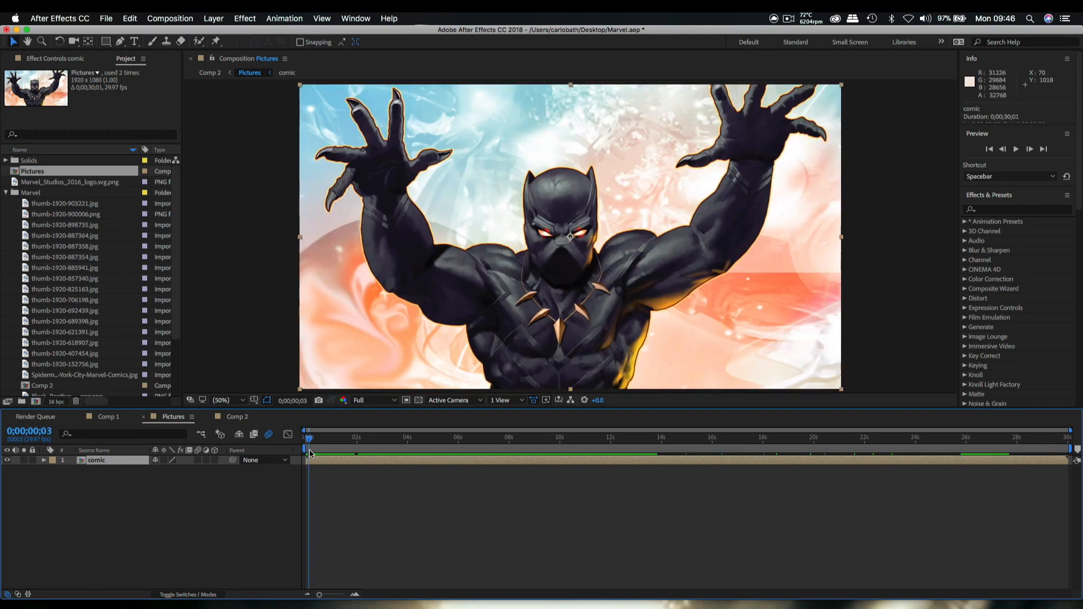
pyautogui.click(213, 18)
pyautogui.moveTo(333, 152)
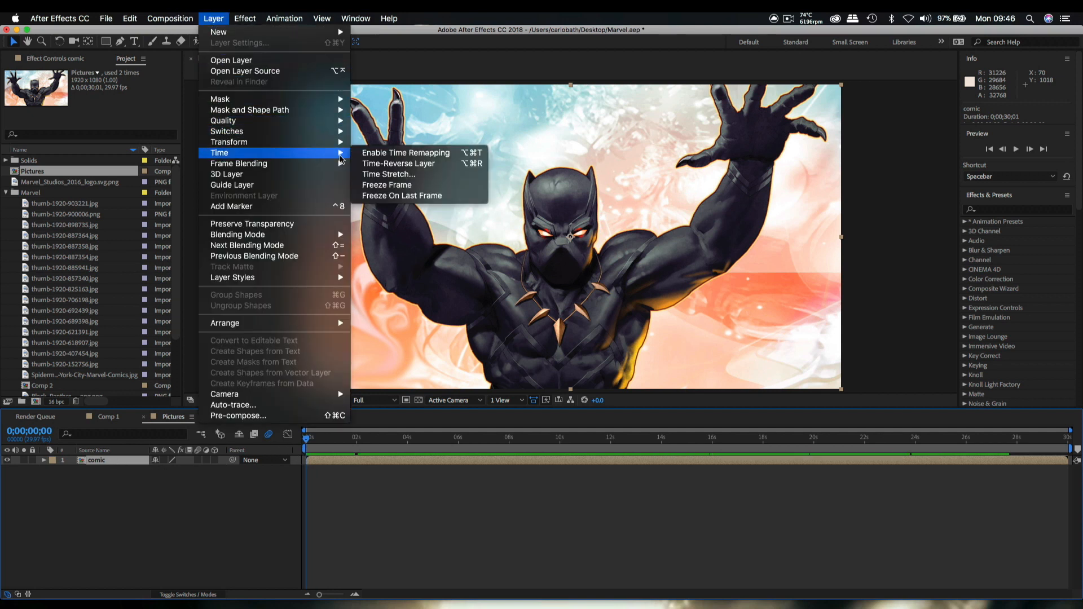
pyautogui.click(392, 153)
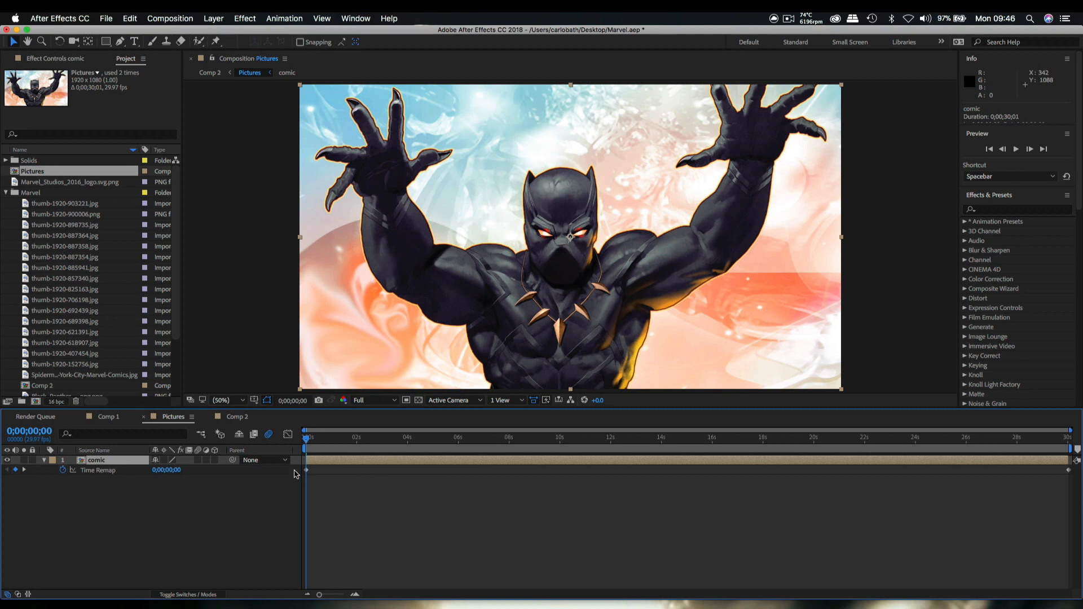
# Step: Move the comic layer's last Time Remap keyframe to about 7.5 seconds and preview the faster picture sequence from the first frame
pyautogui.moveTo(308, 444); pyautogui.dragTo(457, 446)
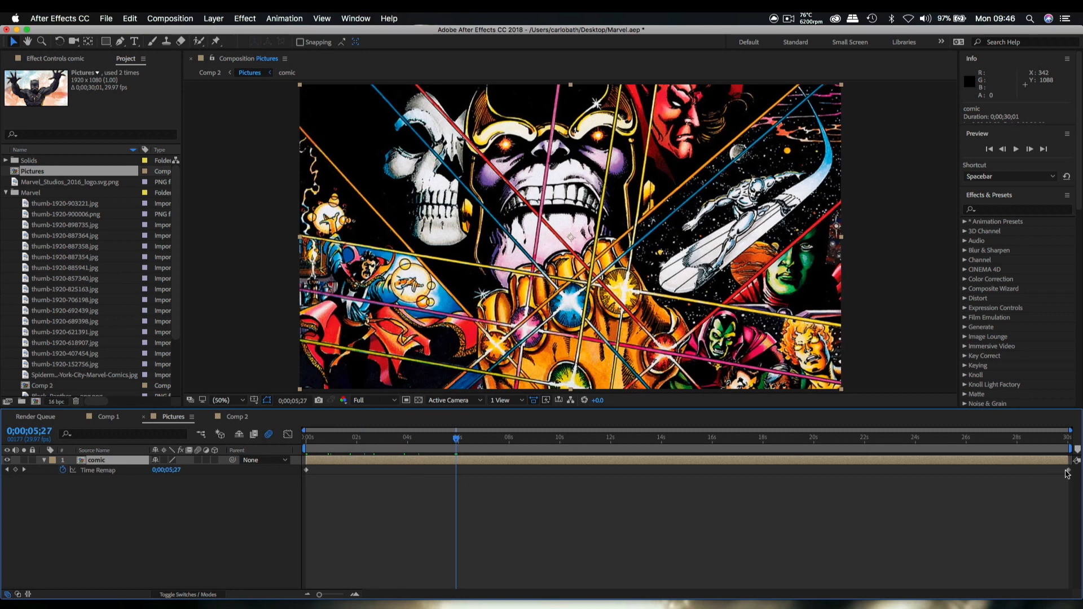
pyautogui.click(1067, 471)
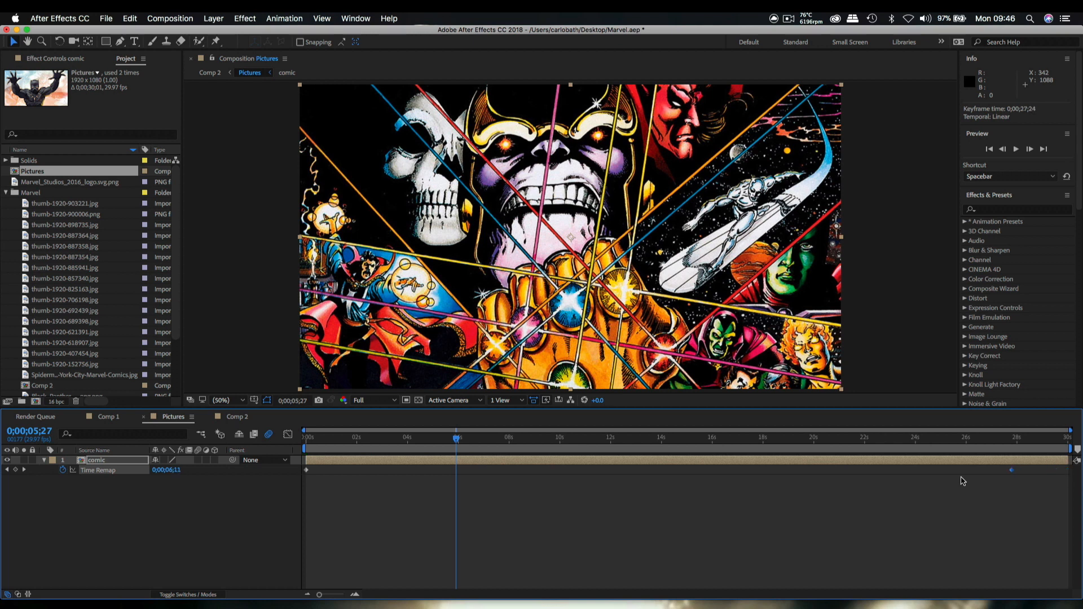
pyautogui.moveTo(964, 481); pyautogui.dragTo(495, 473)
pyautogui.moveTo(457, 438); pyautogui.dragTo(305, 438)
pyautogui.click(1017, 151)
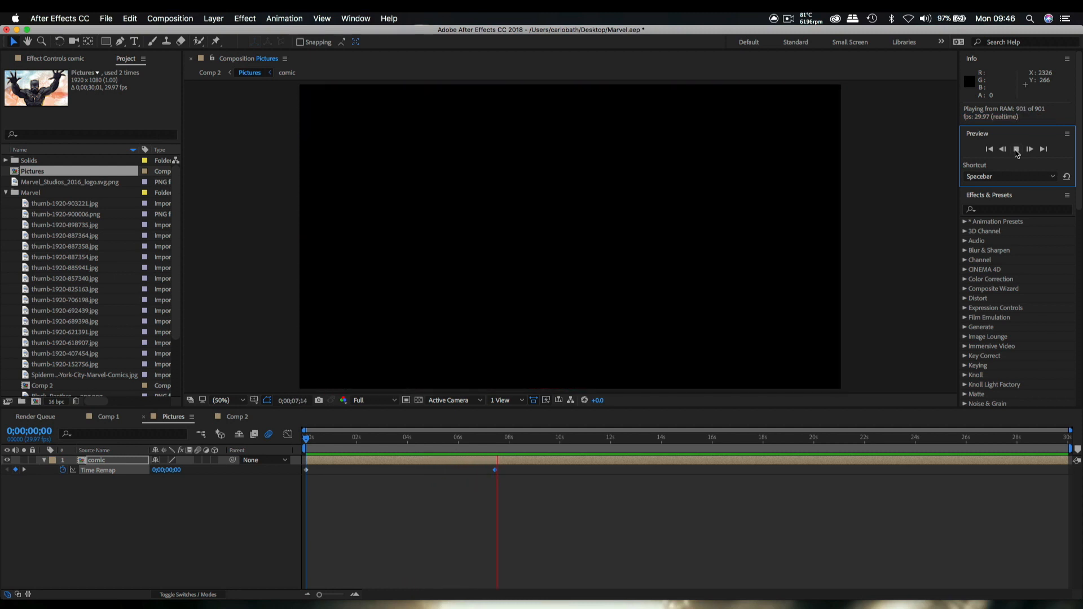
pyautogui.click(1017, 150)
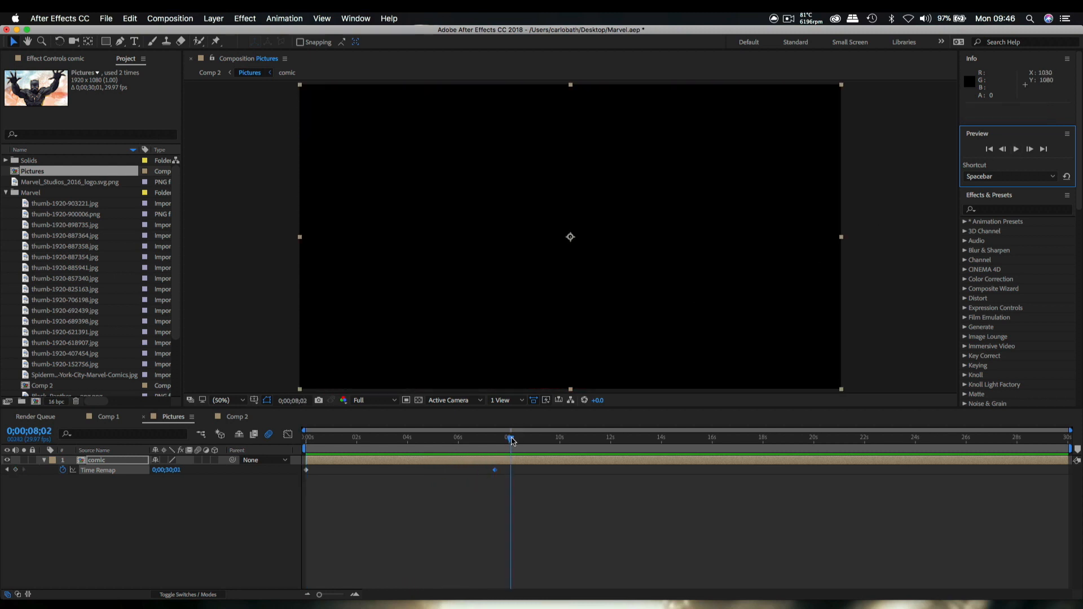
pyautogui.moveTo(512, 441); pyautogui.dragTo(306, 440)
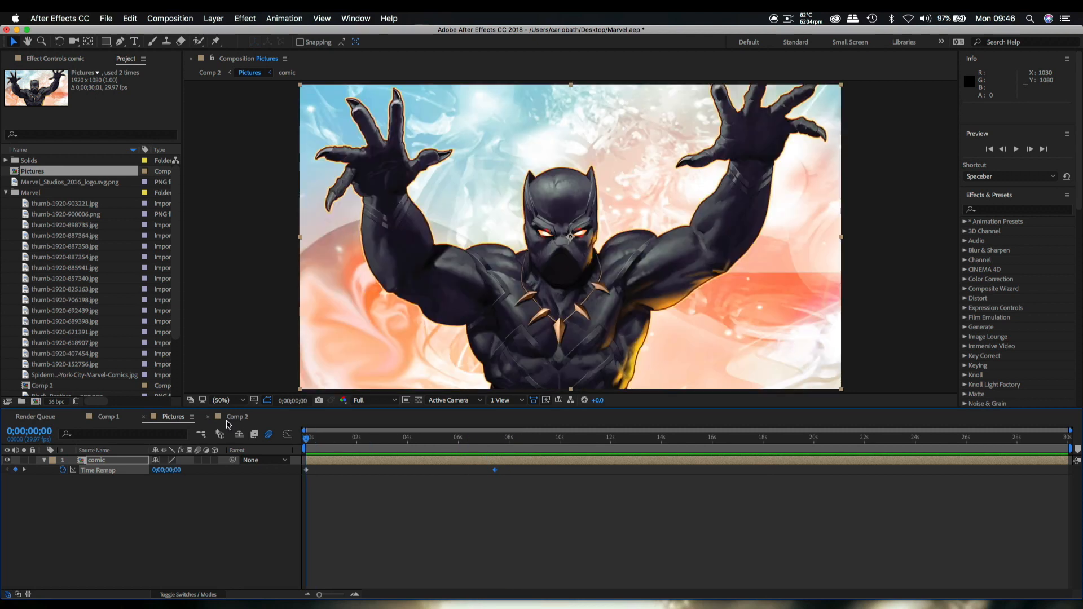
pyautogui.click(1015, 150)
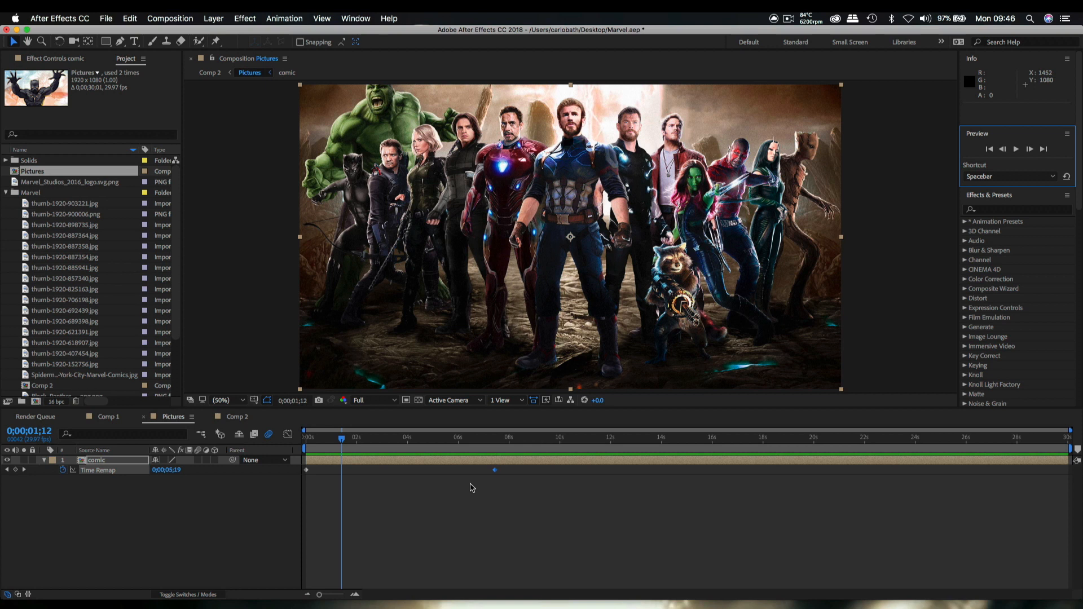
# Step: Move the last Time Remap keyframe earlier to 0;00;04;02 and preview the sequence from the first frame
pyautogui.moveTo(495, 474); pyautogui.dragTo(409, 474)
pyautogui.moveTo(341, 439); pyautogui.dragTo(294, 441)
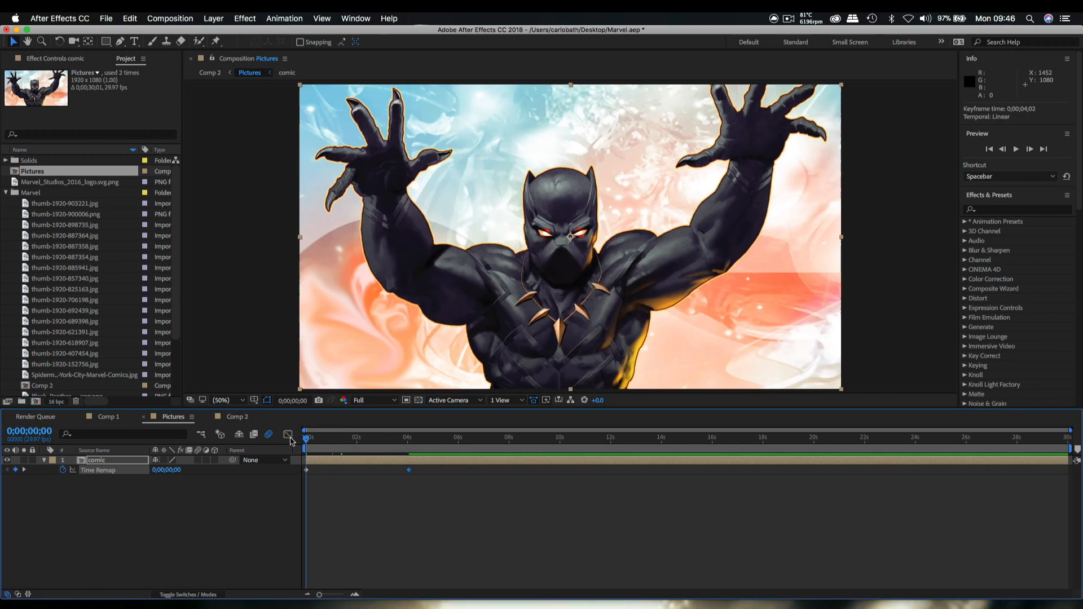
pyautogui.click(1017, 150)
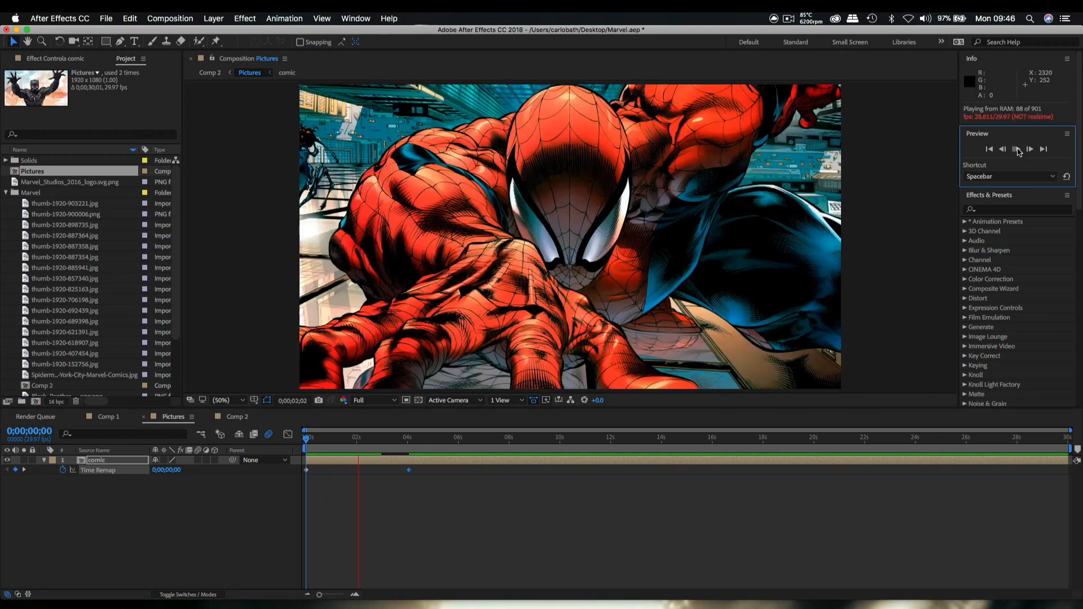
pyautogui.click(1018, 149)
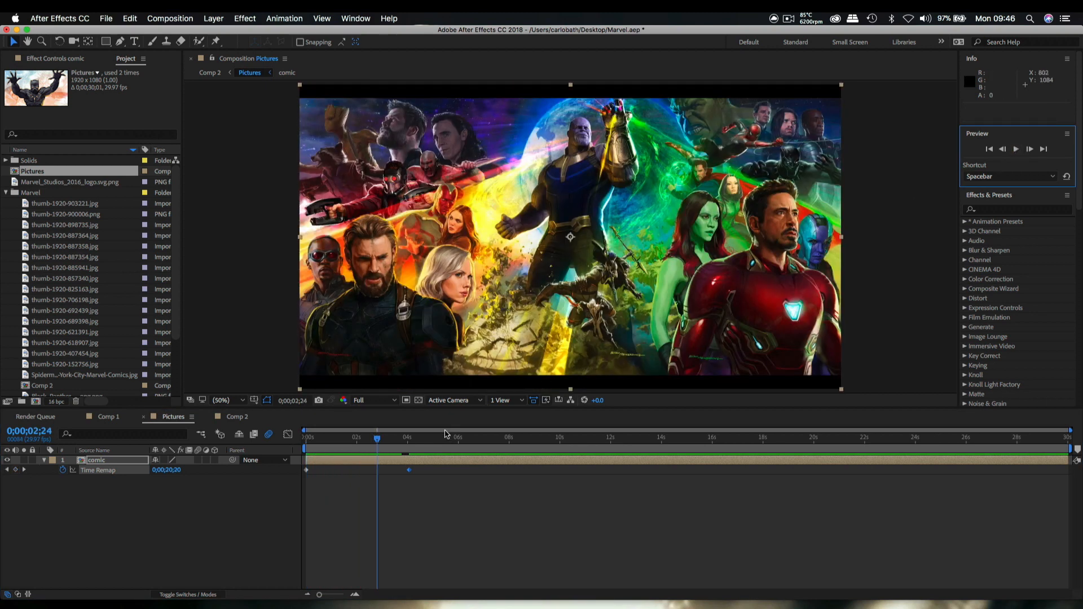
# Step: Move the last Time Remap keyframe out to 0;00;30;00, then collapse and deselect the comic layer
pyautogui.moveTo(378, 444); pyautogui.dragTo(1067, 477)
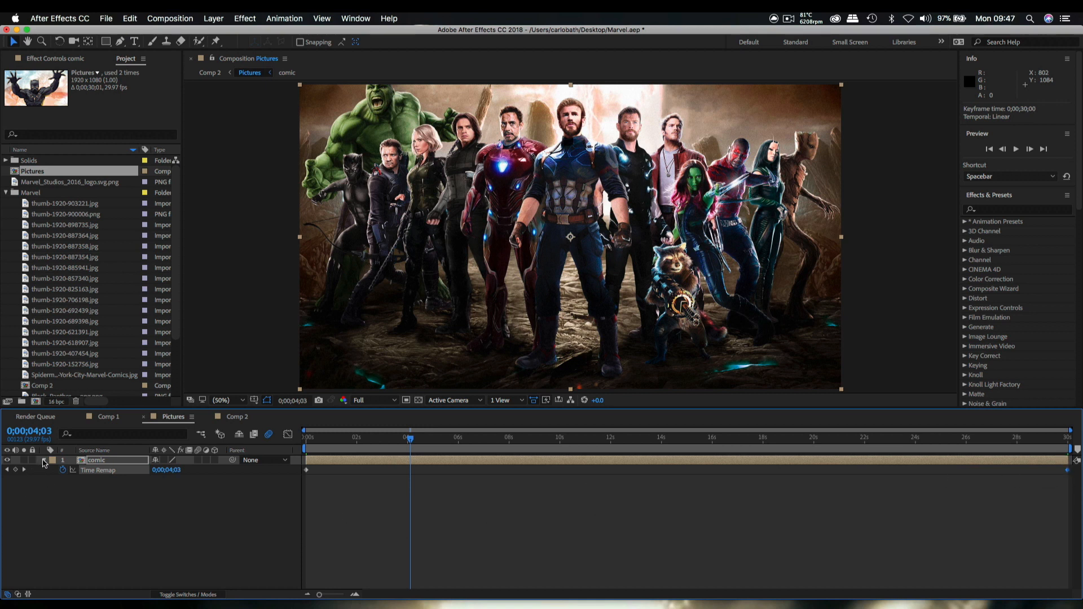
pyautogui.click(45, 461)
pyautogui.click(45, 461)
pyautogui.click(55, 506)
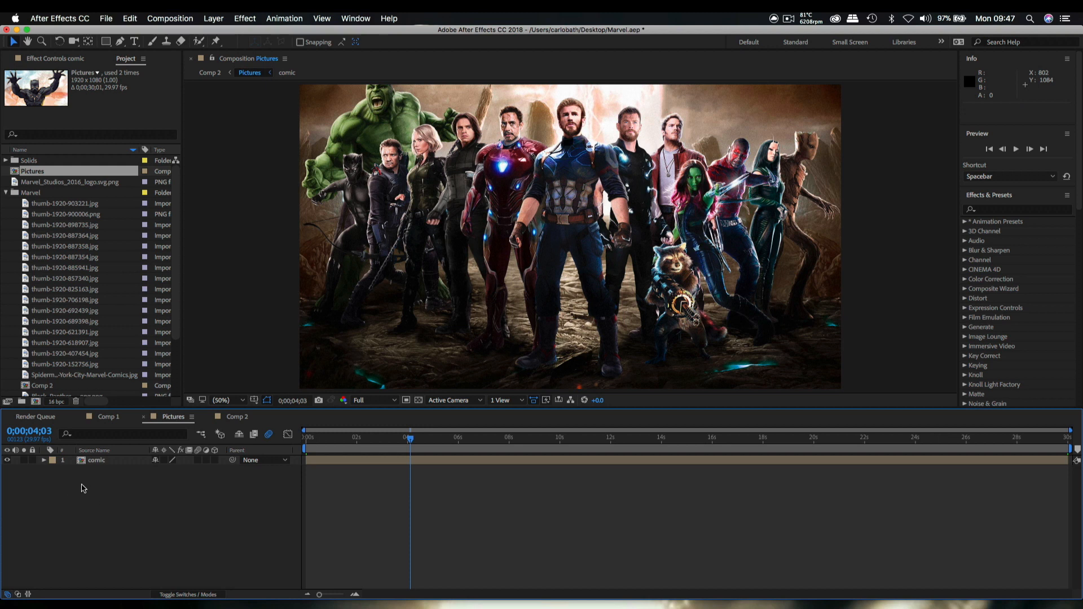
# Step: Create a text layer reading MARVEL above the comic layer and move it to roughly the middle of the frame
pyautogui.rightClick(82, 488)
pyautogui.moveTo(107, 493)
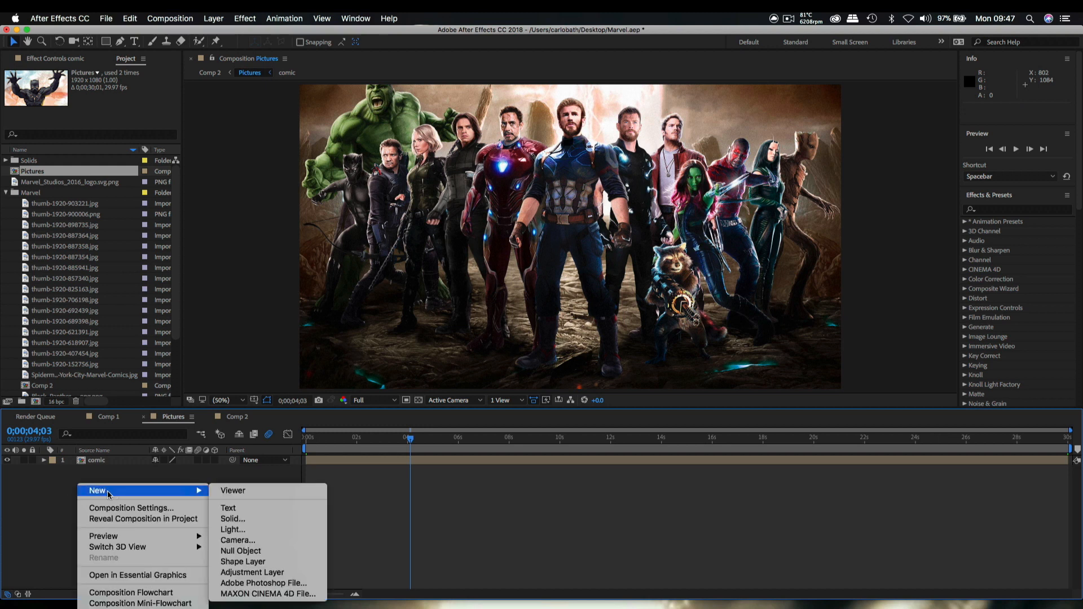
pyautogui.click(236, 509)
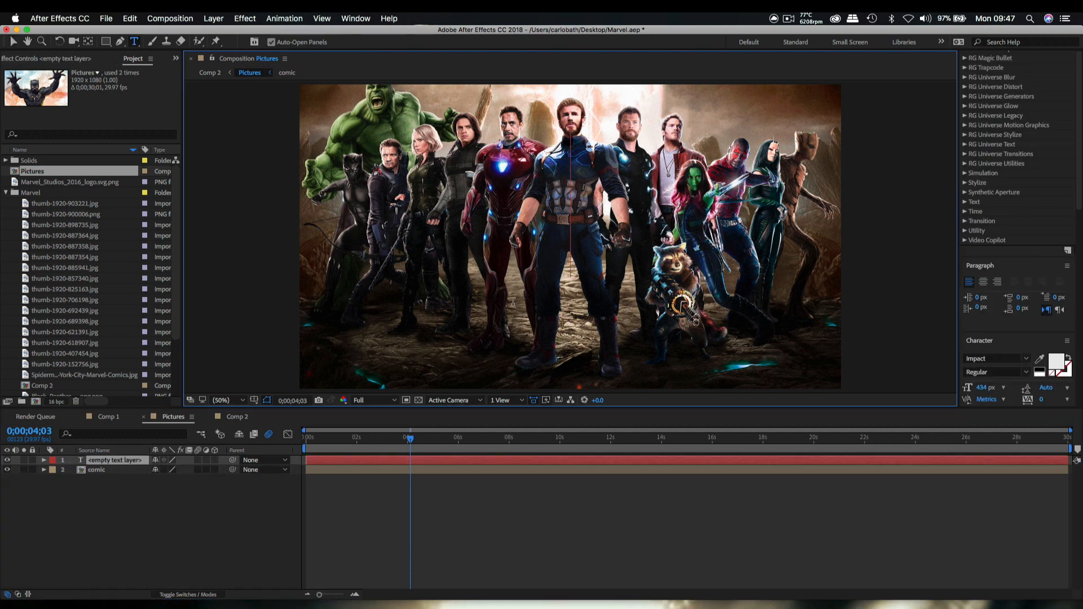
pyautogui.write('MAR')
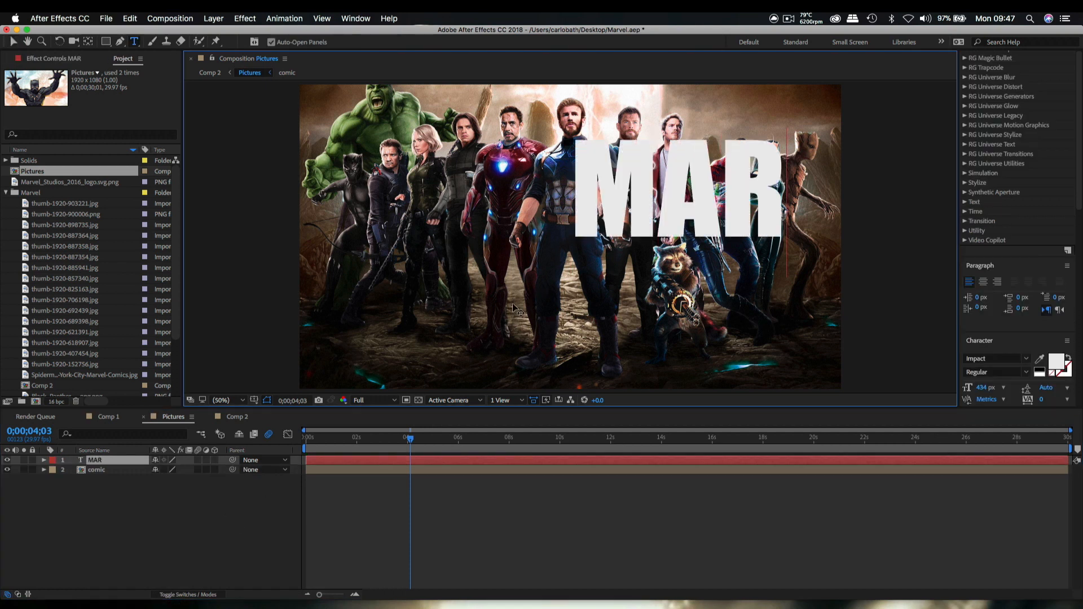
pyautogui.write('VEL')
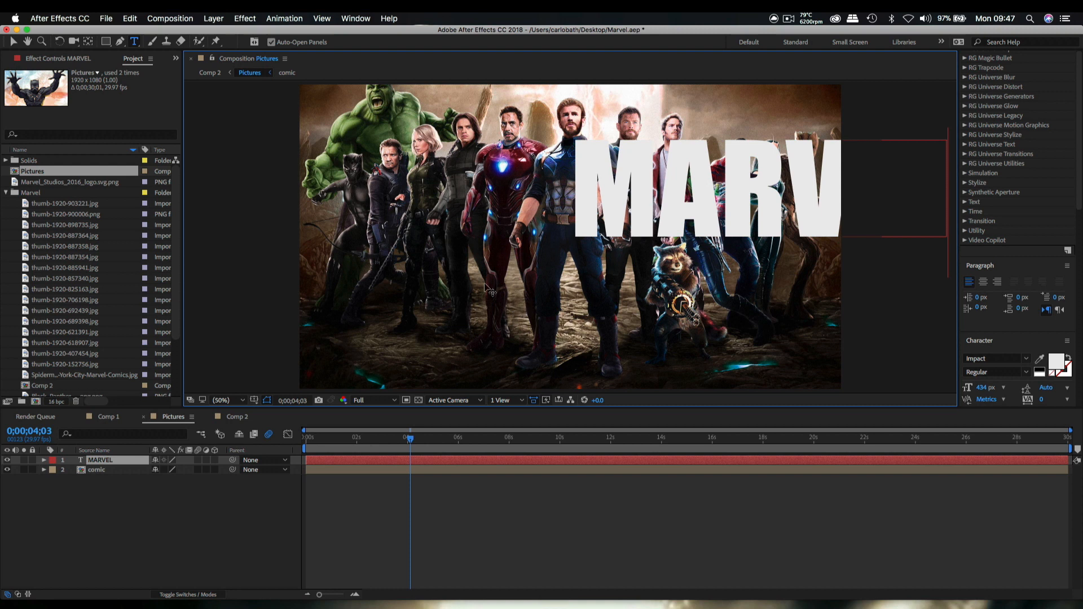
pyautogui.click(13, 40)
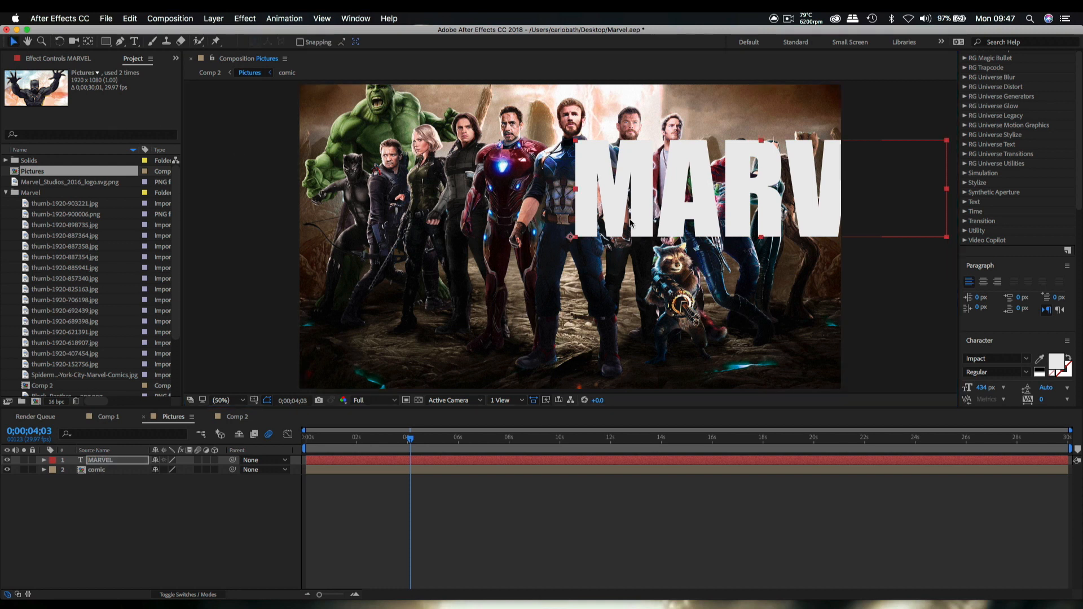
pyautogui.moveTo(670, 216); pyautogui.dragTo(539, 255)
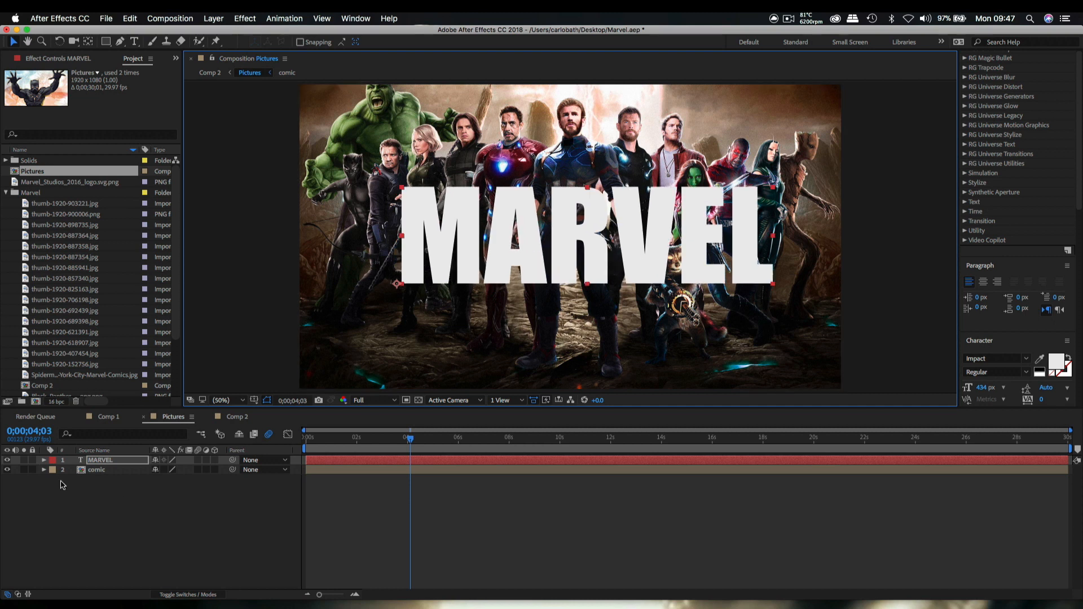
# Step: Select the MARVEL text layer and set its font style to Regular
pyautogui.click(97, 462)
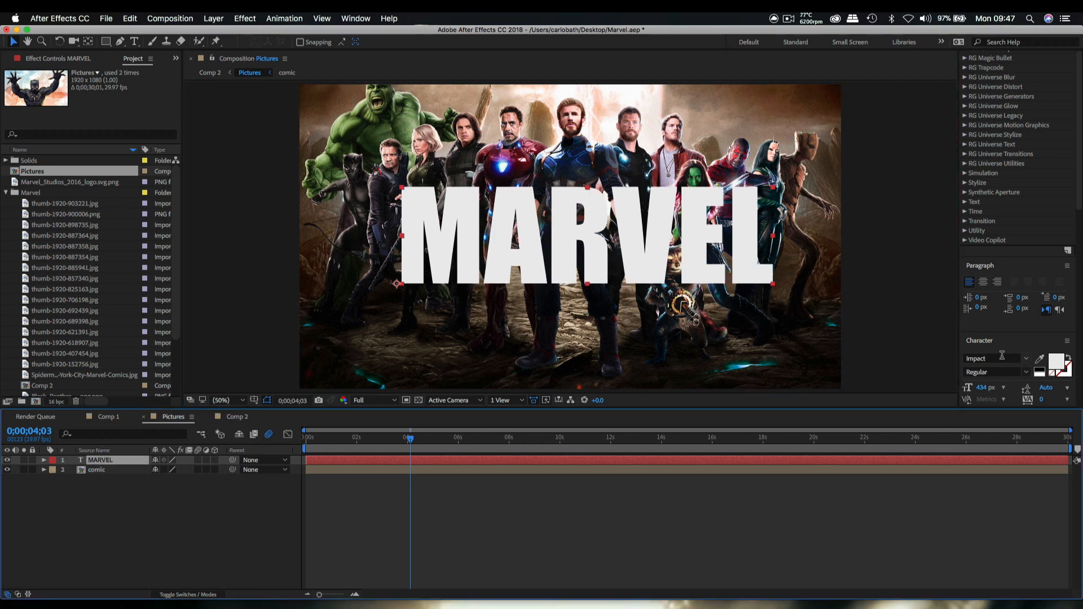
pyautogui.click(1027, 374)
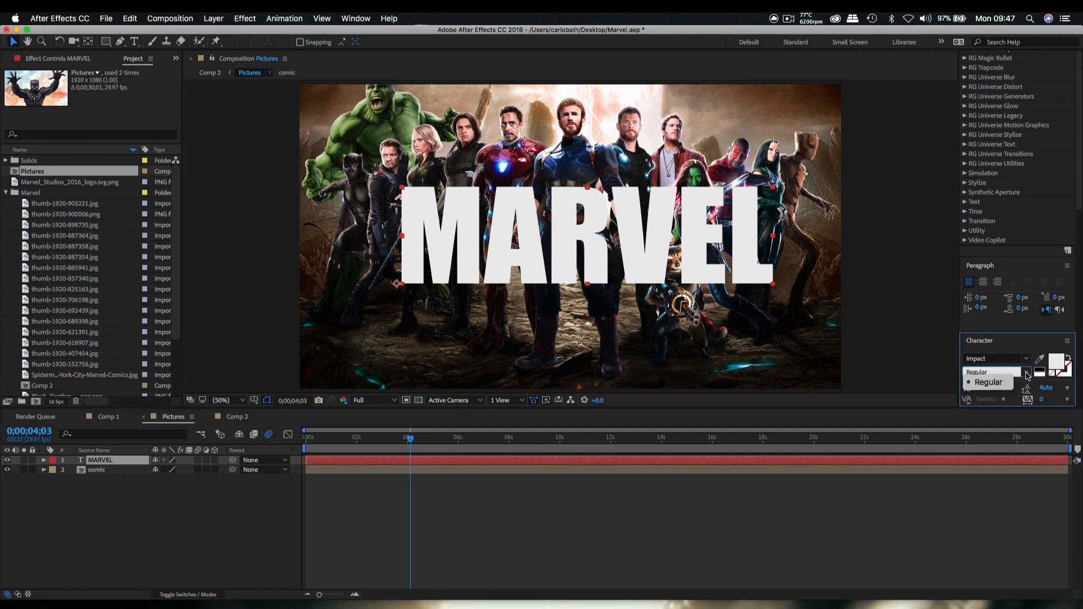
pyautogui.click(988, 382)
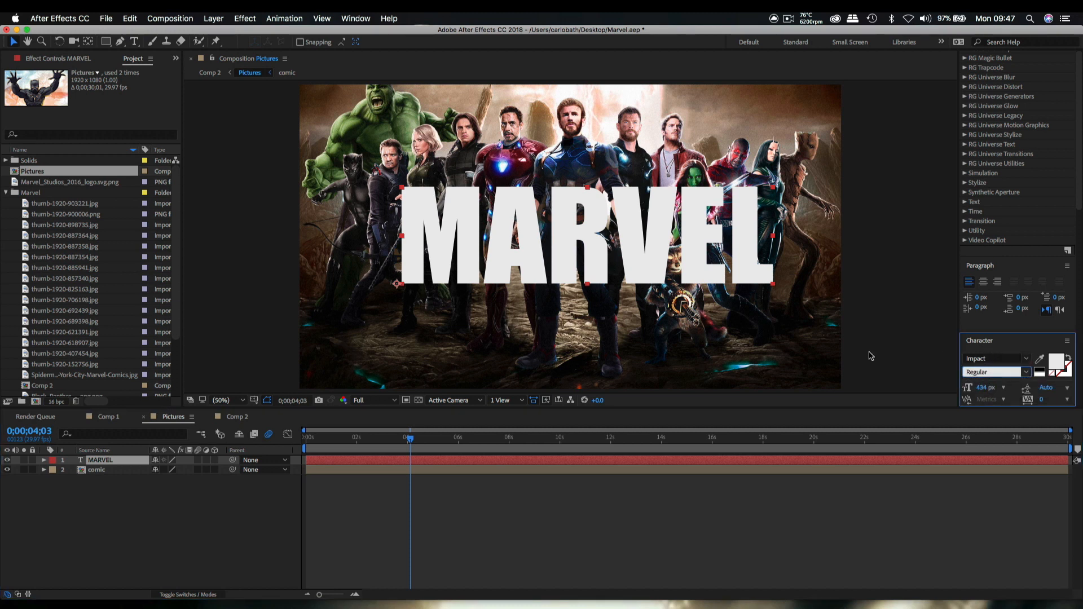
# Step: Nudge the MARVEL text slightly up and to the left, and create a black composition-size solid named e3d
pyautogui.moveTo(653, 258); pyautogui.dragTo(648, 256)
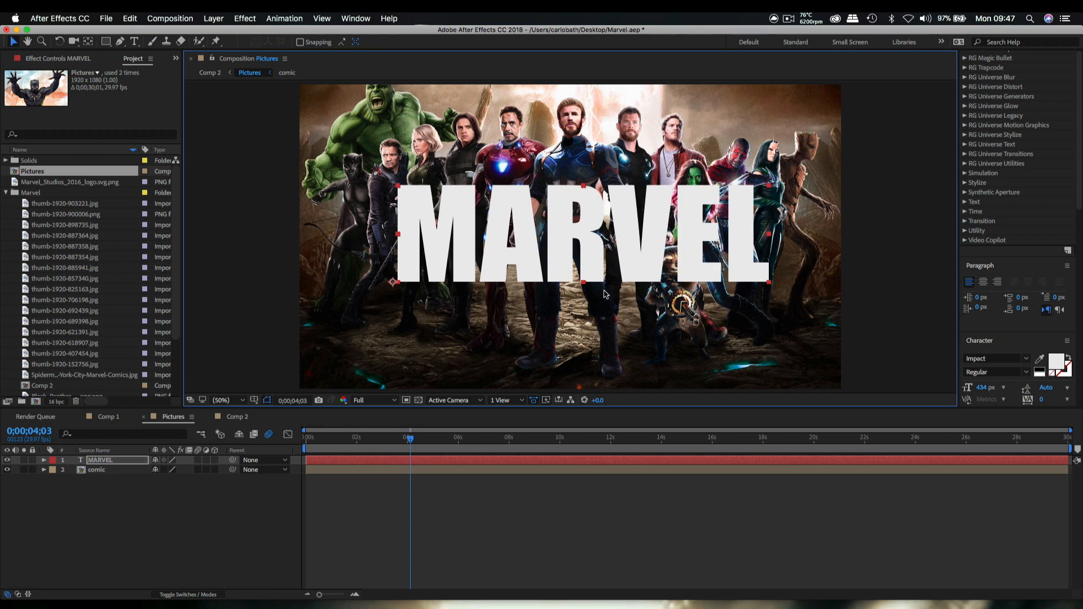
pyautogui.rightClick(98, 514)
pyautogui.moveTo(148, 500)
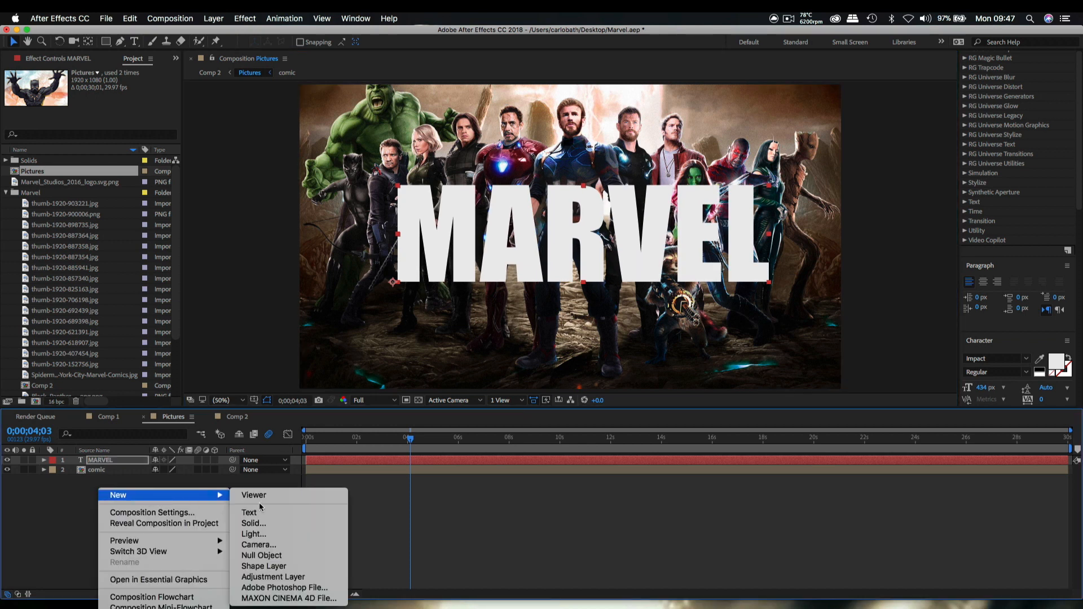
pyautogui.click(255, 524)
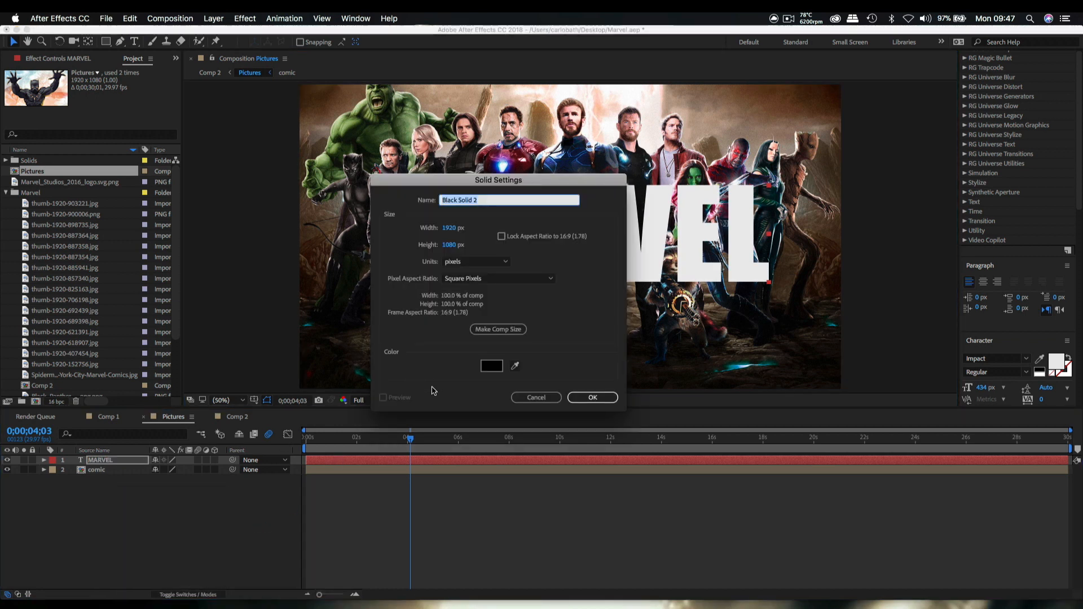
pyautogui.write('e3d')
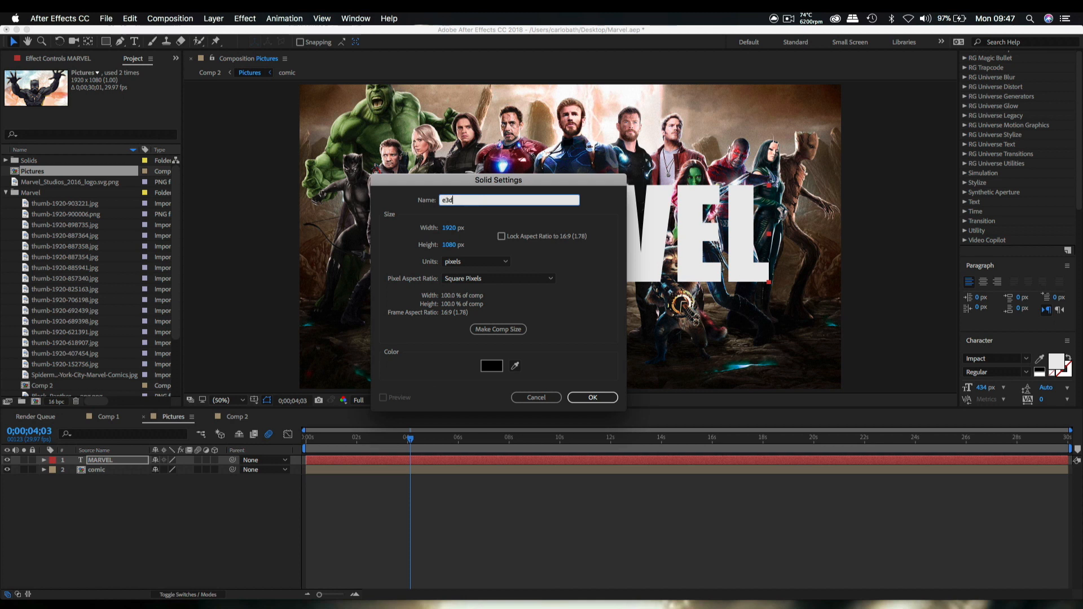
pyautogui.click(498, 329)
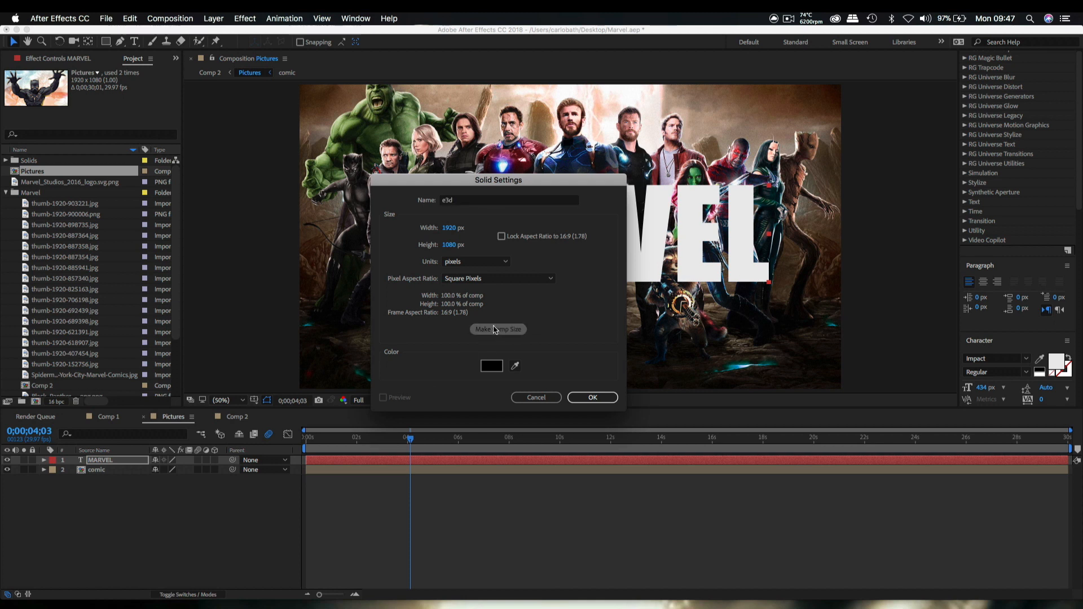
pyautogui.click(604, 399)
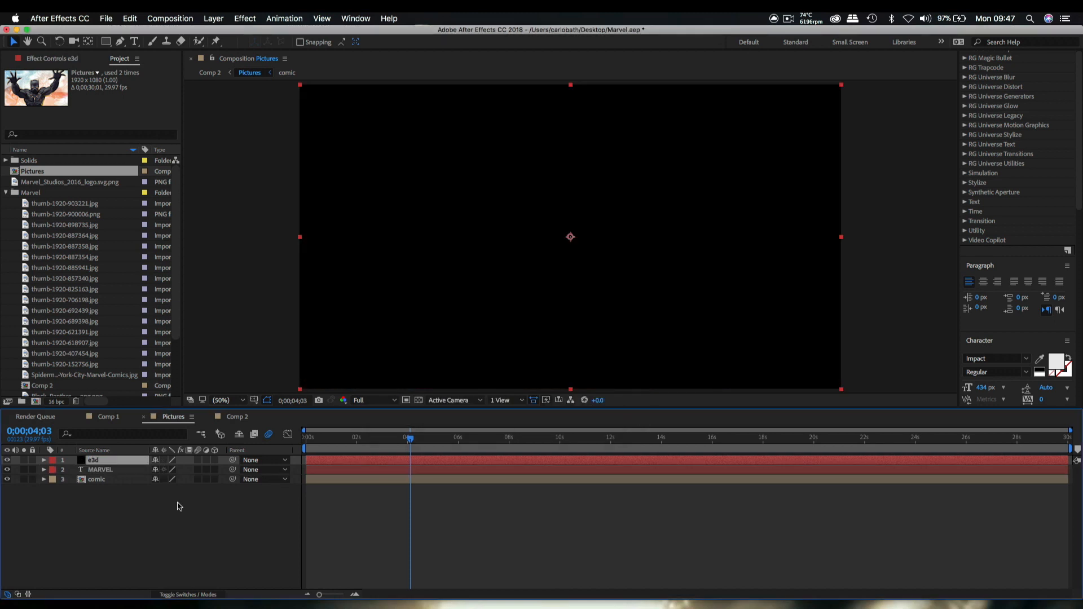
# Step: Apply the Video Copilot Element effect to the e3d solid layer
pyautogui.rightClick(111, 461)
pyautogui.moveTo(232, 334)
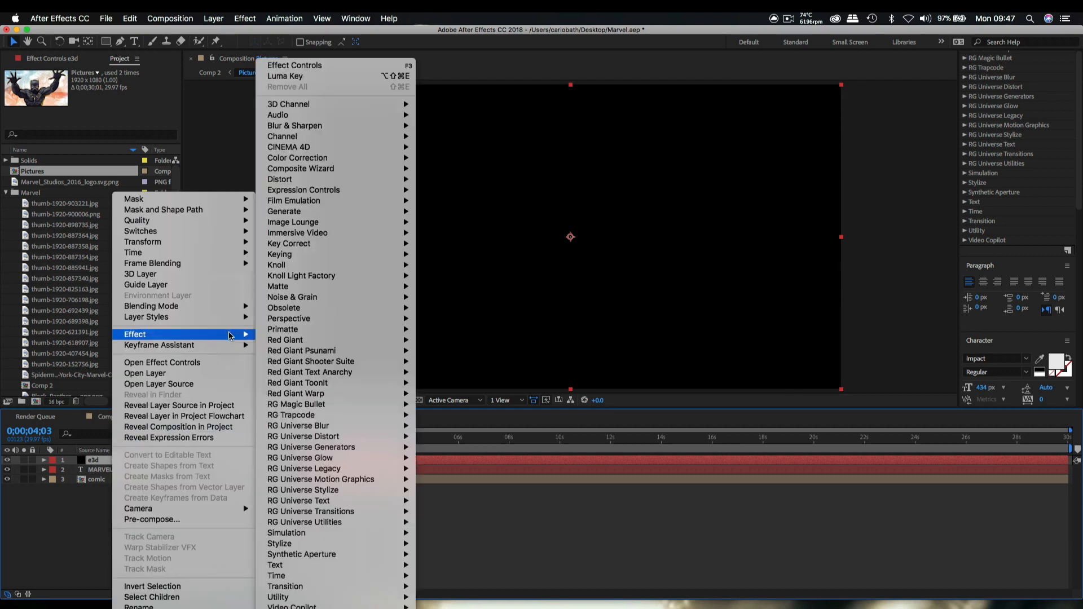
pyautogui.moveTo(395, 606)
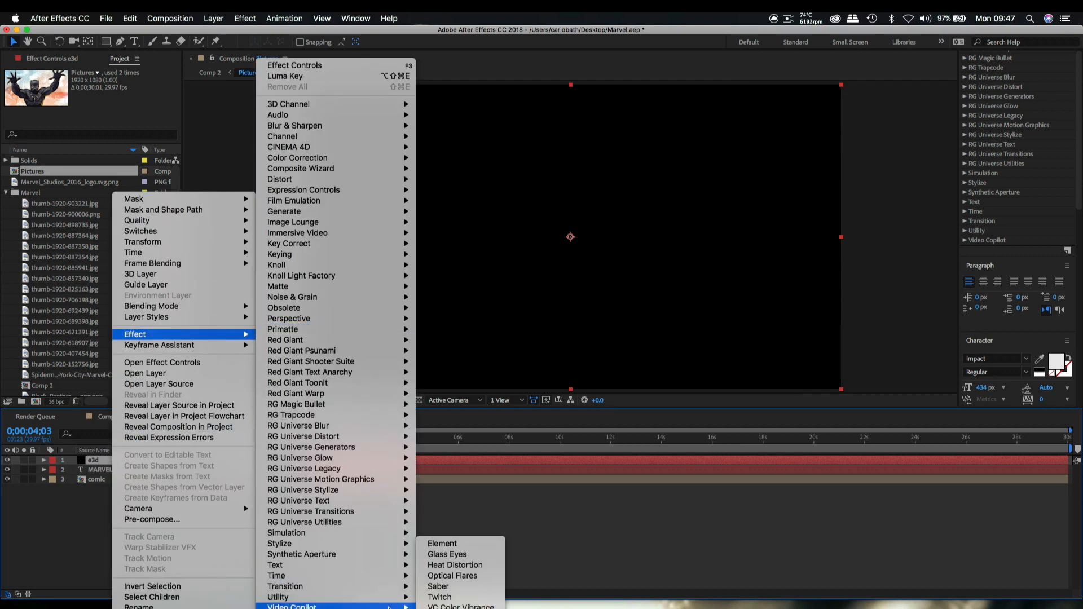
pyautogui.click(452, 545)
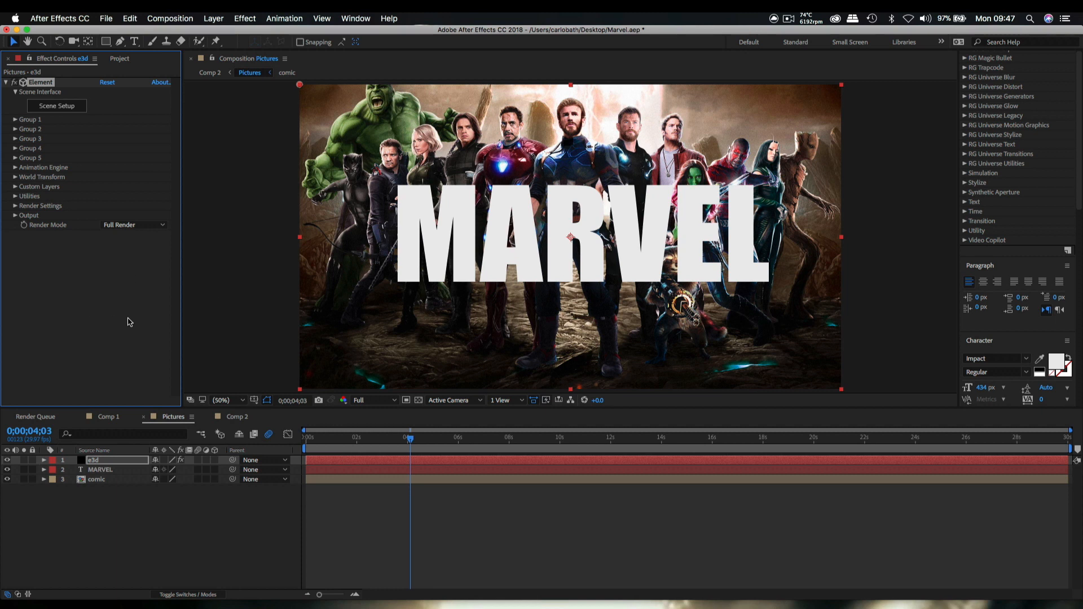
# Step: Assign the MARVEL text layer to Path Layer 1 in Element's Custom Text and Masks
pyautogui.click(15, 187)
pyautogui.click(24, 196)
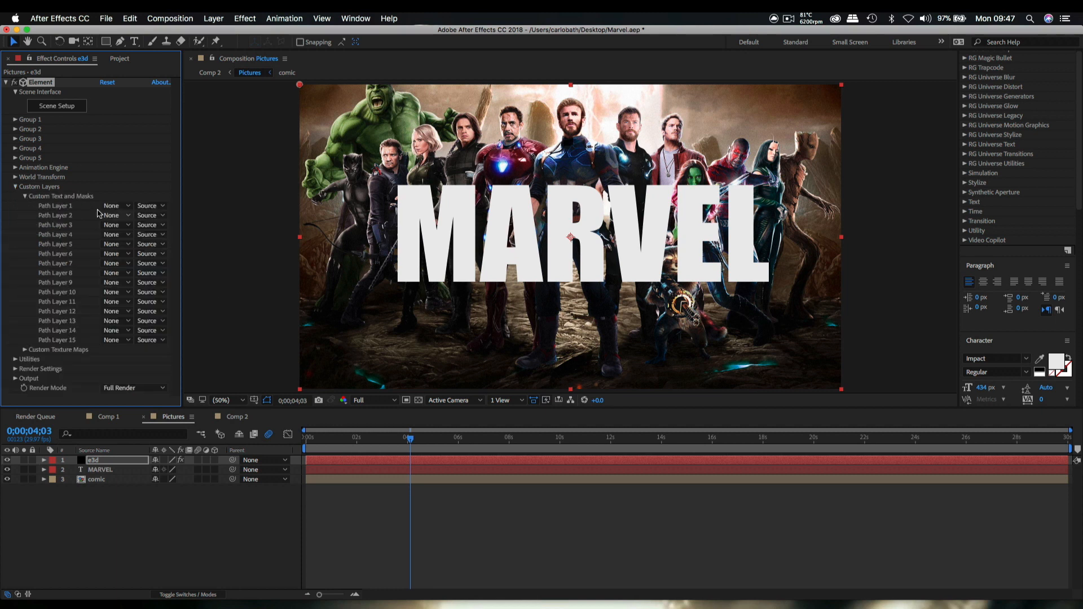
pyautogui.click(113, 206)
pyautogui.click(121, 246)
pyautogui.click(15, 187)
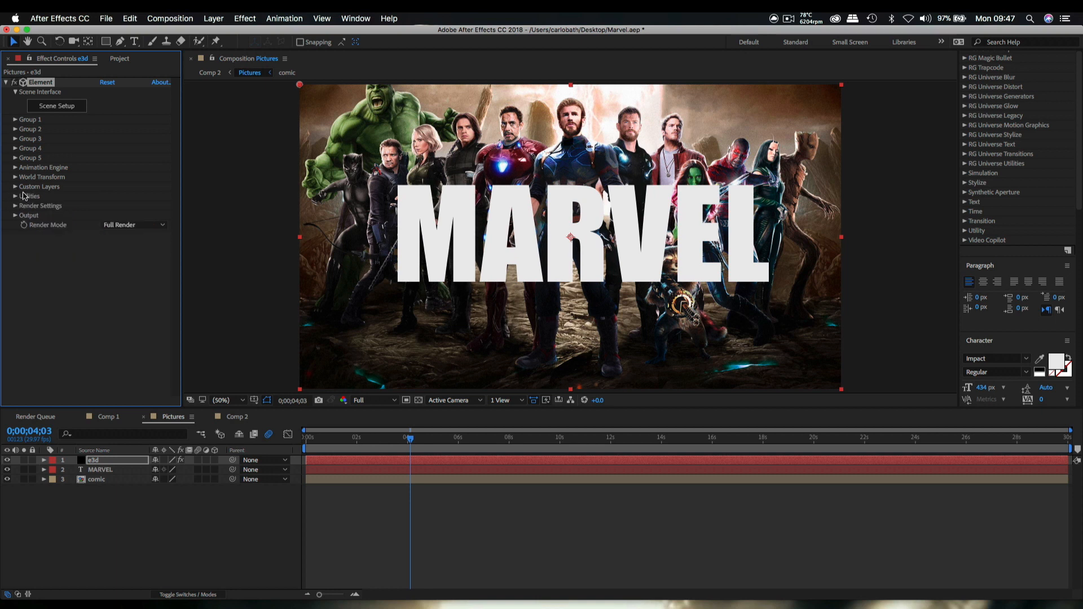
# Step: Assign the comic layer to Layer 1 in Element's Custom Texture Maps
pyautogui.click(15, 186)
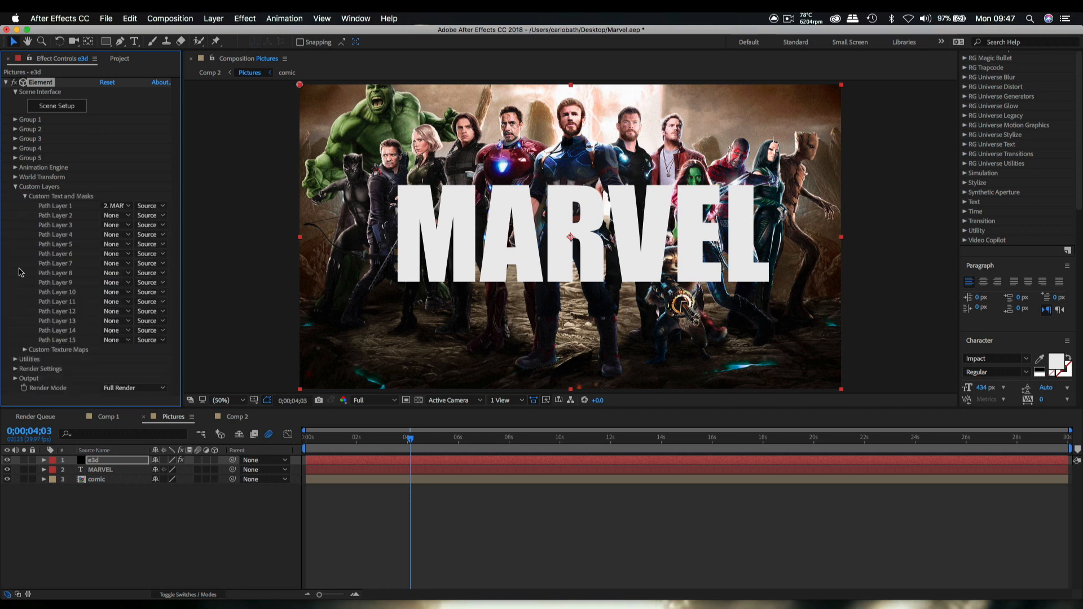
pyautogui.click(25, 350)
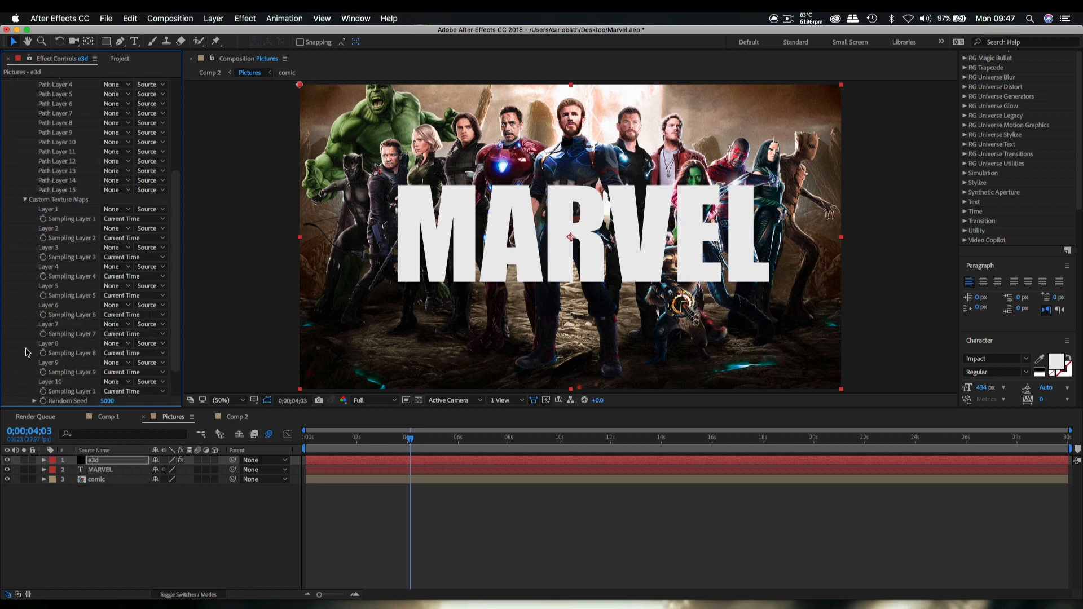
pyautogui.click(129, 210)
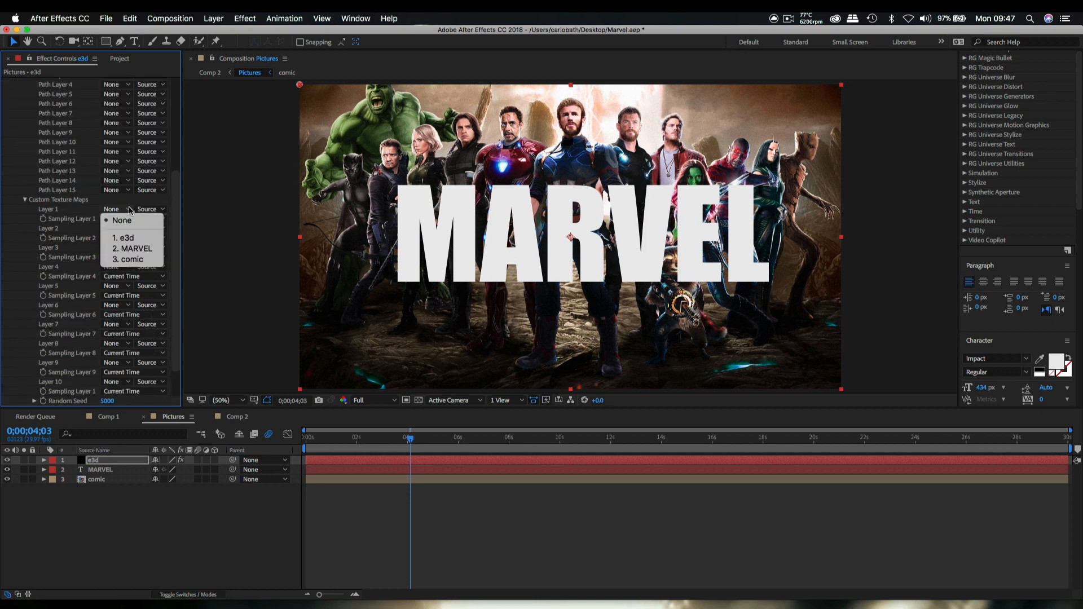
pyautogui.click(133, 260)
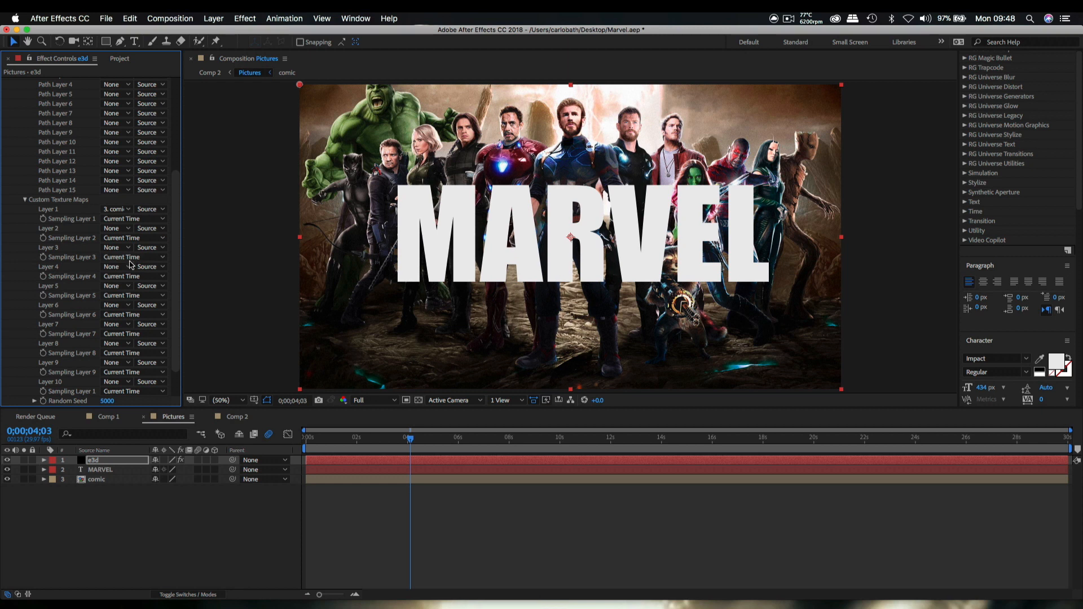
pyautogui.scroll(6, 175, 225)
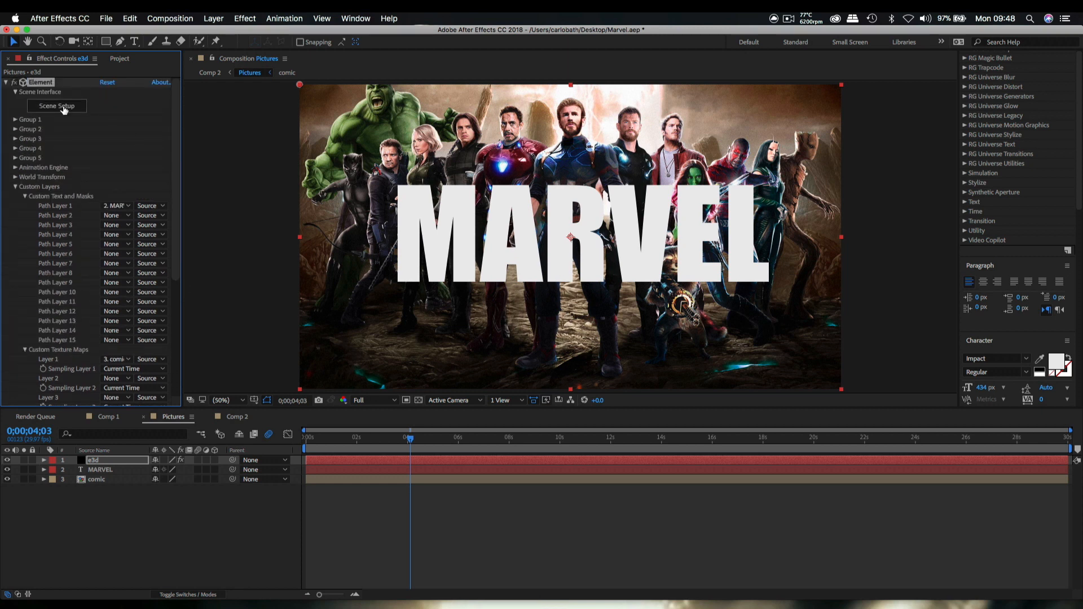
# Step: In Element's Scene Setup, extrude the MARVEL text path and set its Bevel Scale to 12.21
pyautogui.click(68, 108)
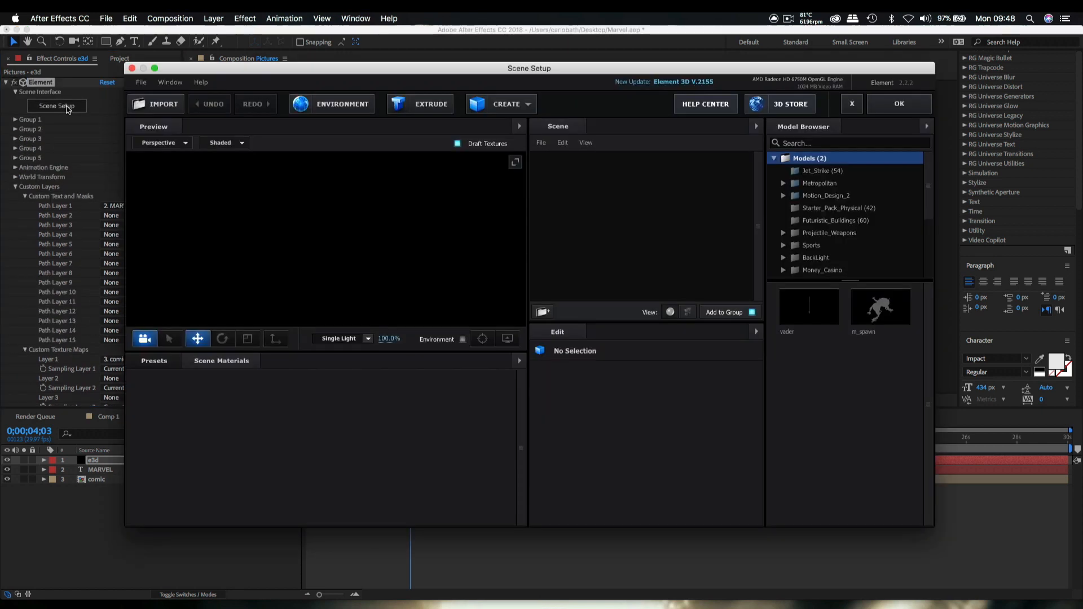
pyautogui.click(419, 110)
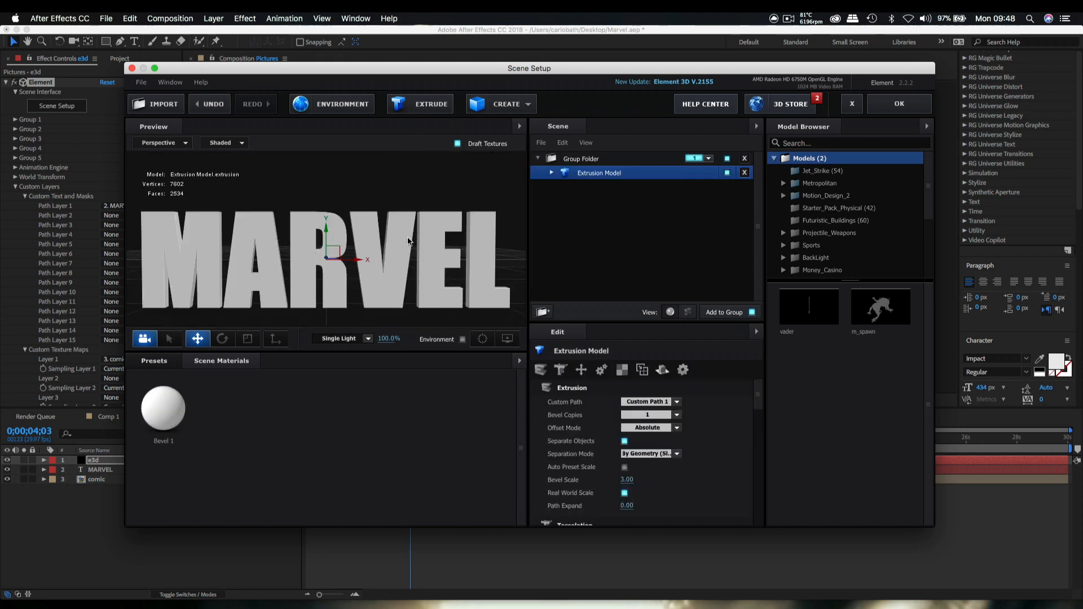
pyautogui.moveTo(411, 242)
pyautogui.mouseDown()
pyautogui.moveTo(415, 259)
pyautogui.moveTo(484, 236)
pyautogui.moveTo(429, 242)
pyautogui.moveTo(419, 262)
pyautogui.mouseUp()
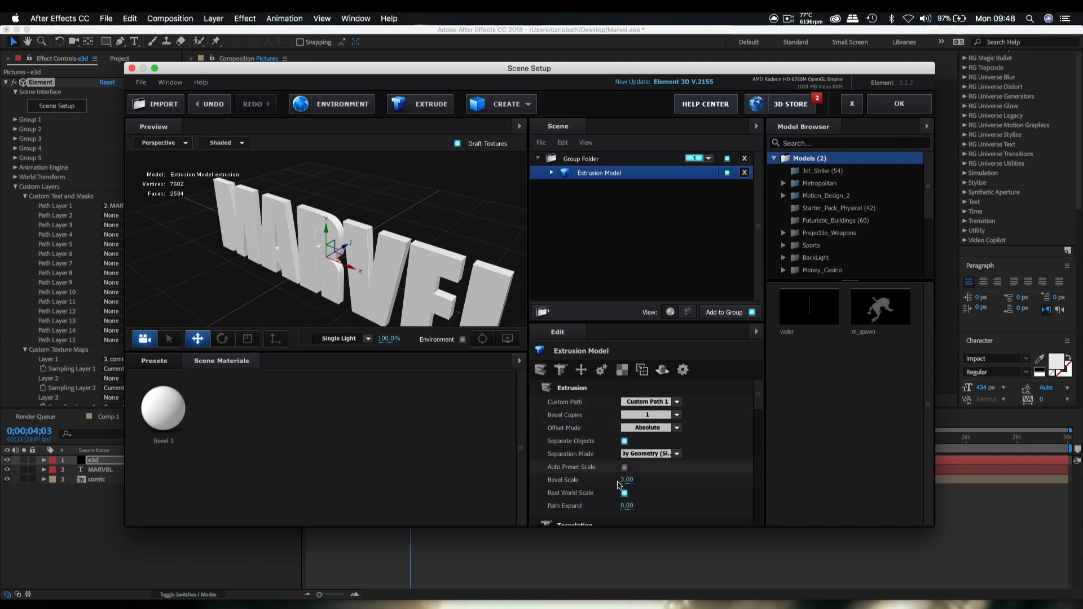
pyautogui.moveTo(626, 481); pyautogui.dragTo(1081, 417)
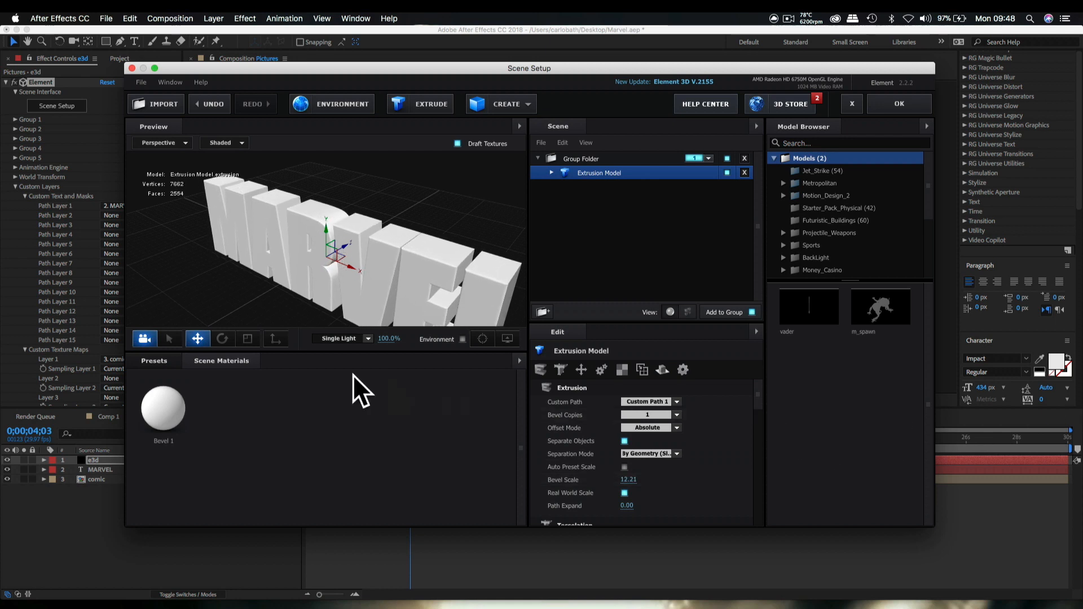
# Step: Apply the Century bevel preset from the Physical collection to the extruded MARVEL model
pyautogui.click(158, 361)
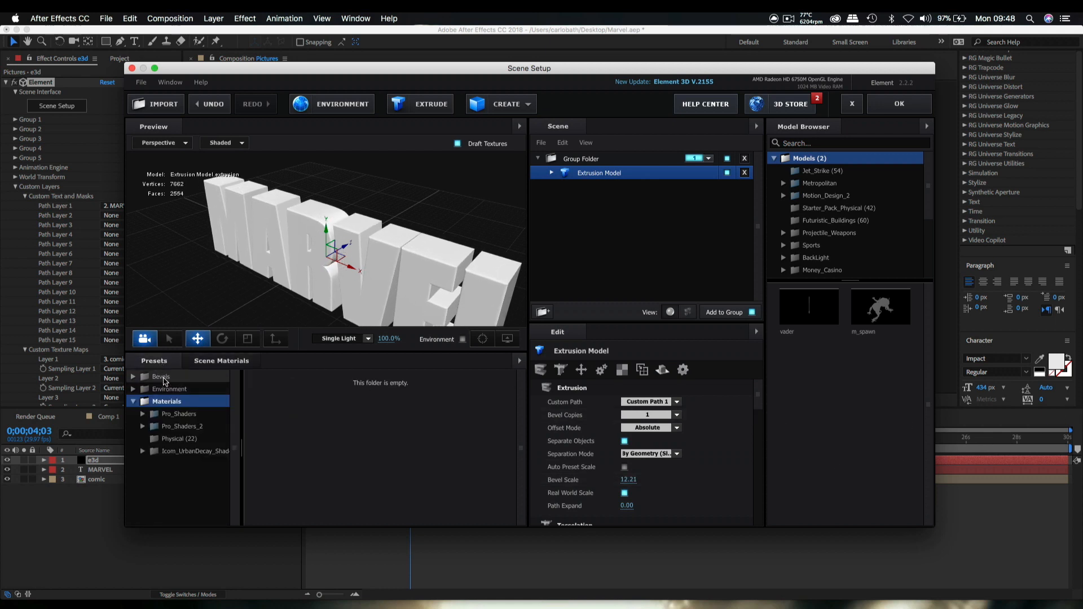
pyautogui.click(153, 377)
pyautogui.click(172, 391)
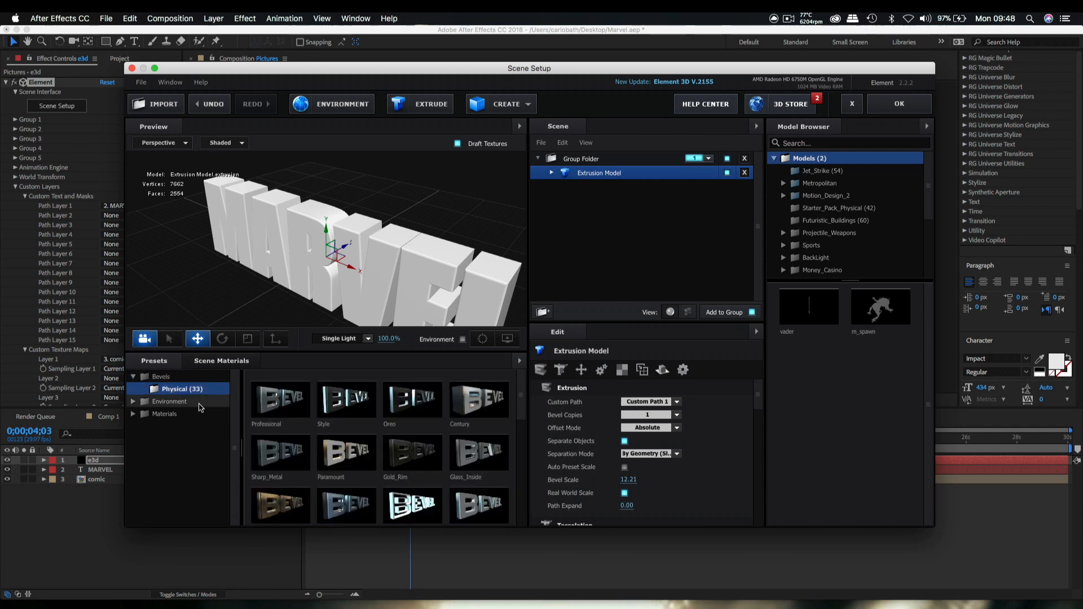
pyautogui.moveTo(351, 291); pyautogui.dragTo(362, 327)
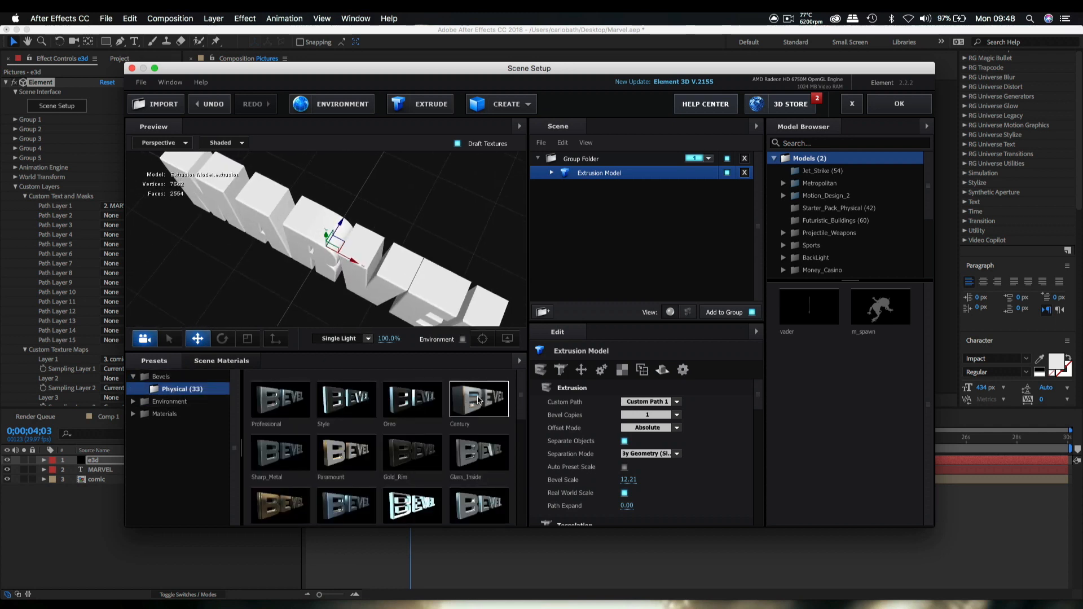
pyautogui.moveTo(474, 403); pyautogui.dragTo(385, 265)
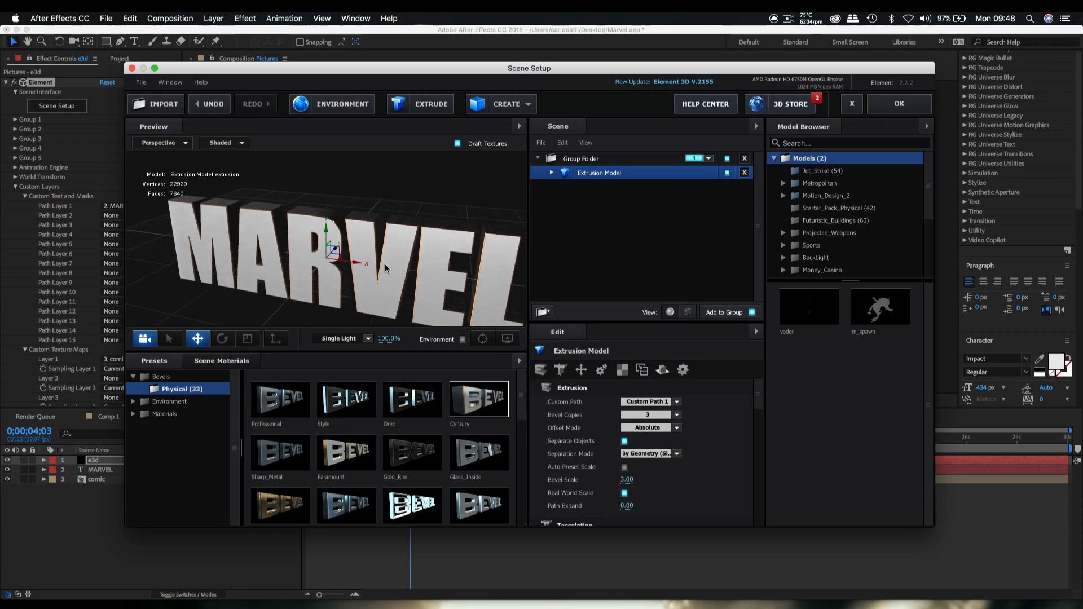
# Step: Replace Bevel 3 of the Extrusion Model with the Plastic_White material from the Physical collection
pyautogui.click(552, 173)
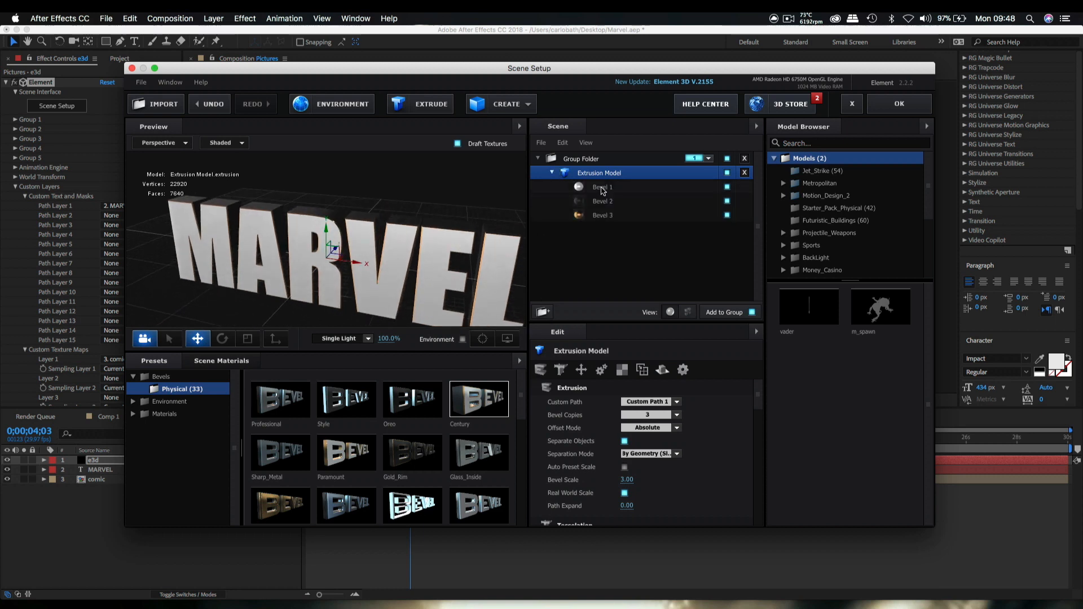
pyautogui.click(604, 189)
pyautogui.click(606, 202)
pyautogui.click(606, 216)
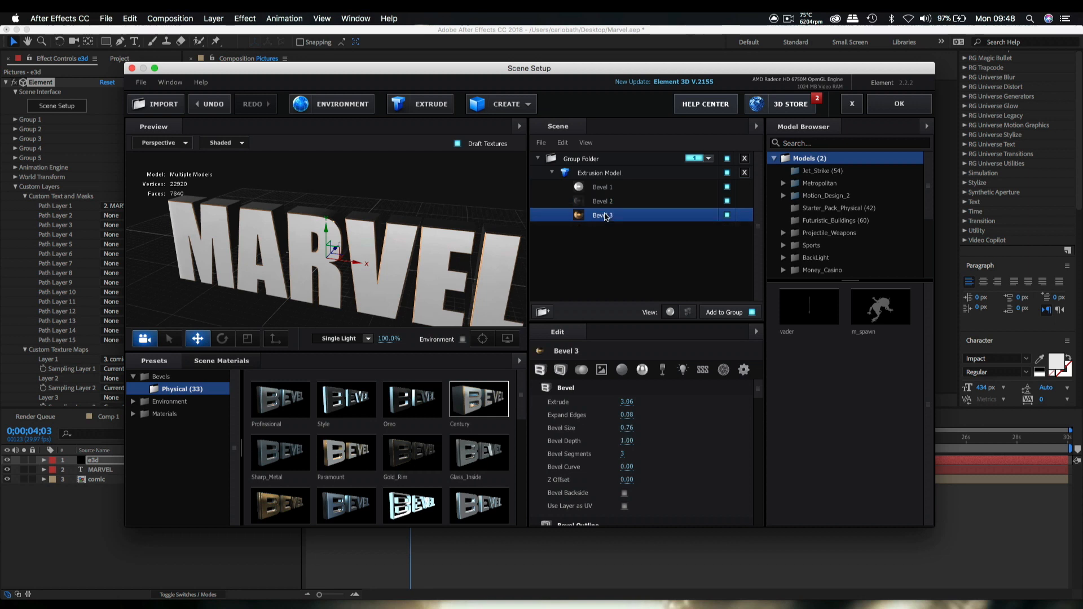
pyautogui.click(177, 416)
pyautogui.click(208, 438)
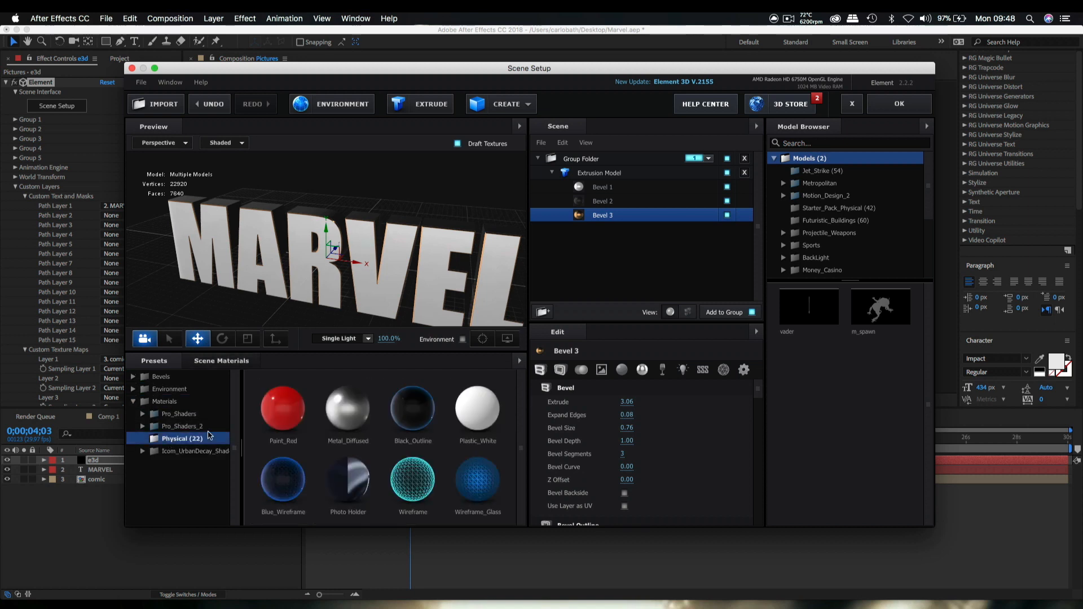
pyautogui.moveTo(463, 418); pyautogui.dragTo(599, 213)
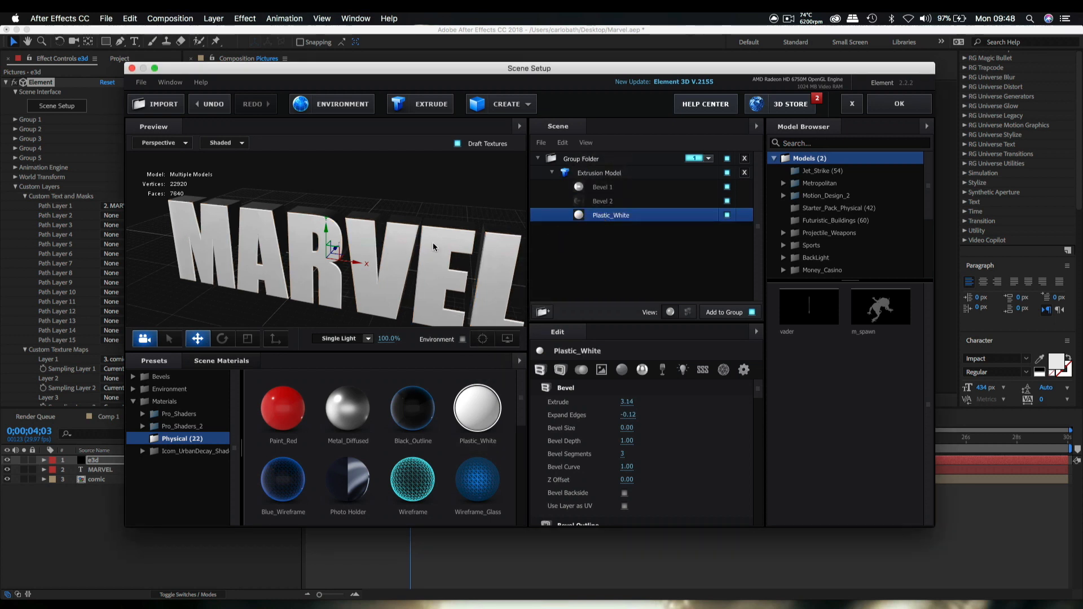
# Step: Try Custom Layer 1 [comic] as the Diffuse texture of the Plastic_White material, and undo the assignment
pyautogui.moveTo(394, 265); pyautogui.dragTo(429, 266)
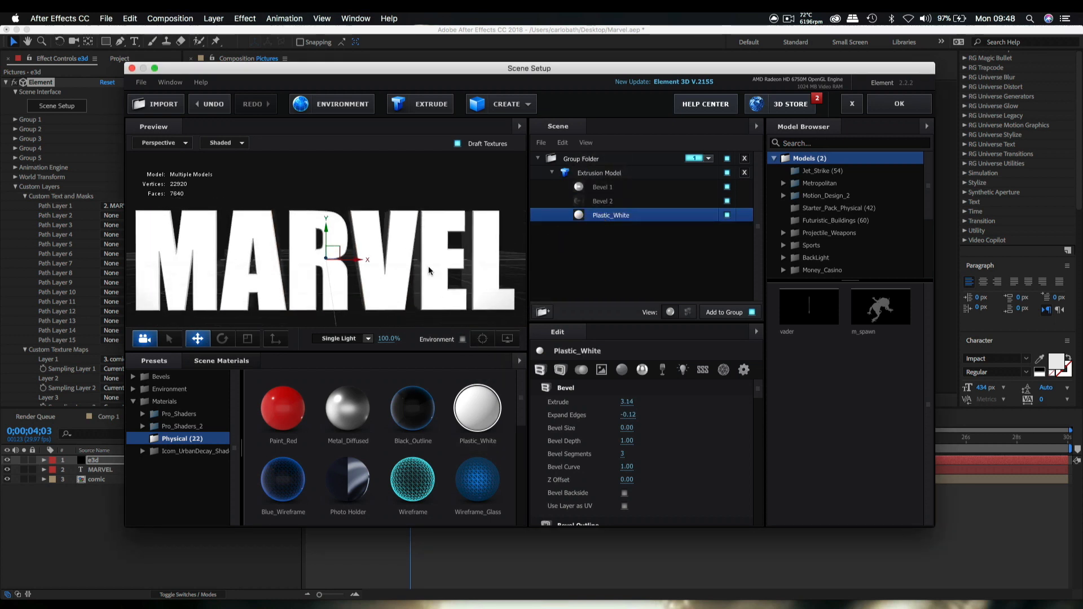
pyautogui.click(605, 372)
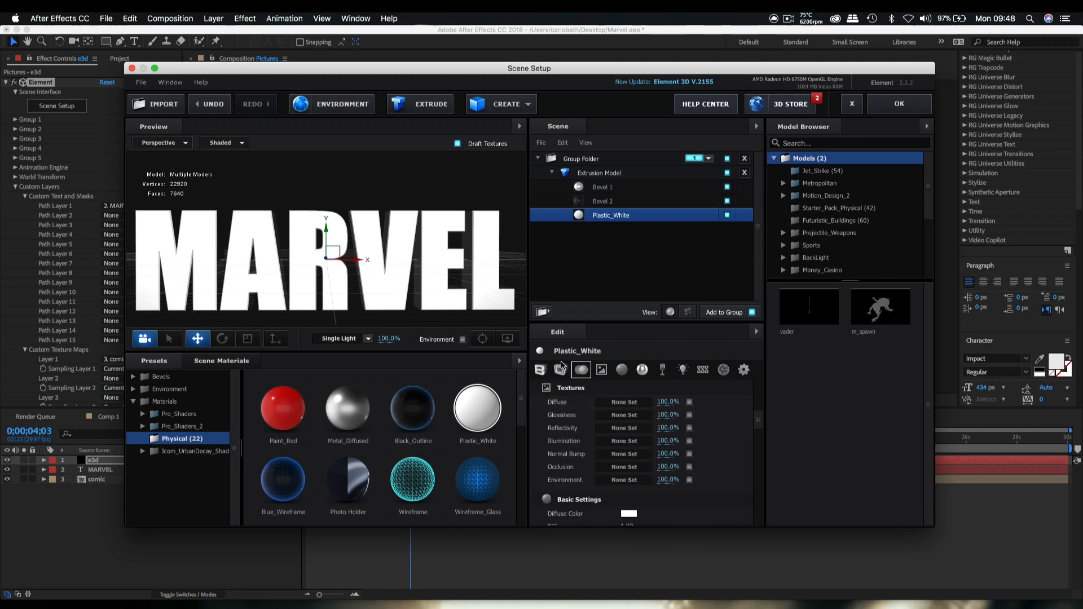
pyautogui.click(625, 402)
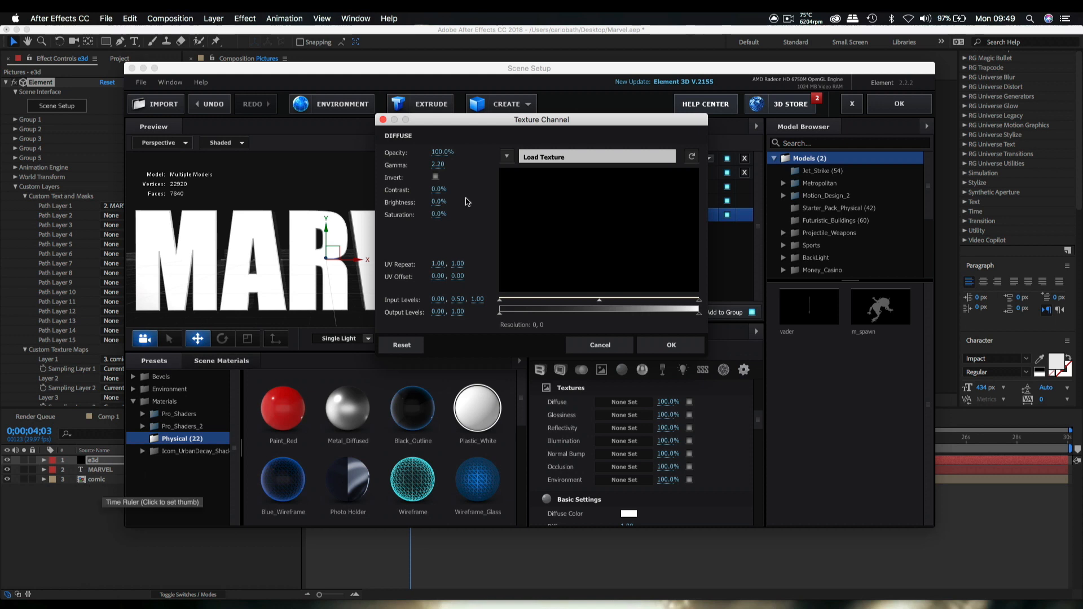
pyautogui.click(506, 156)
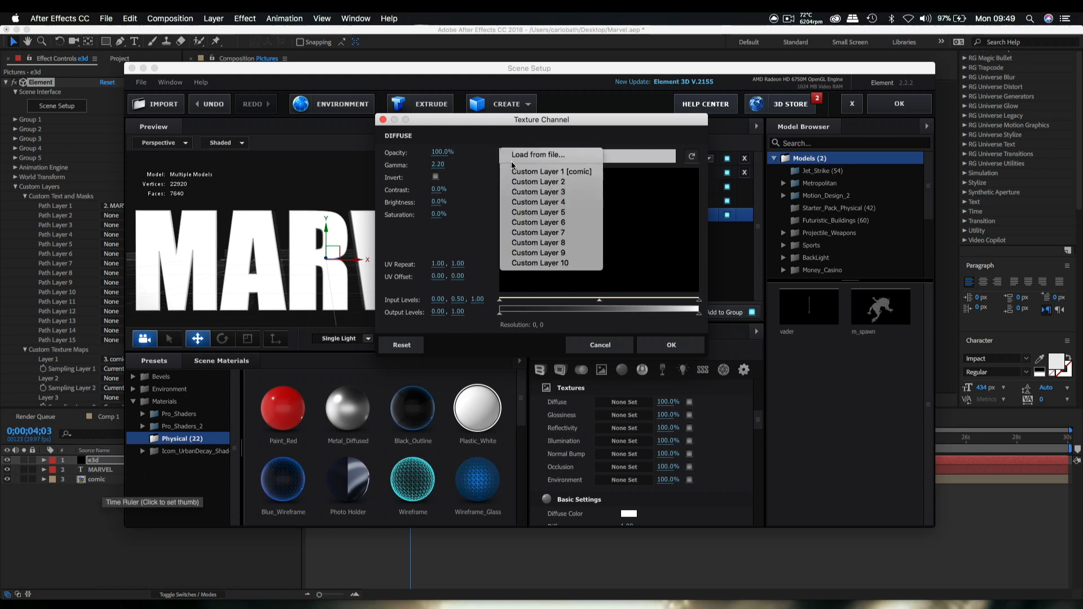
pyautogui.click(521, 173)
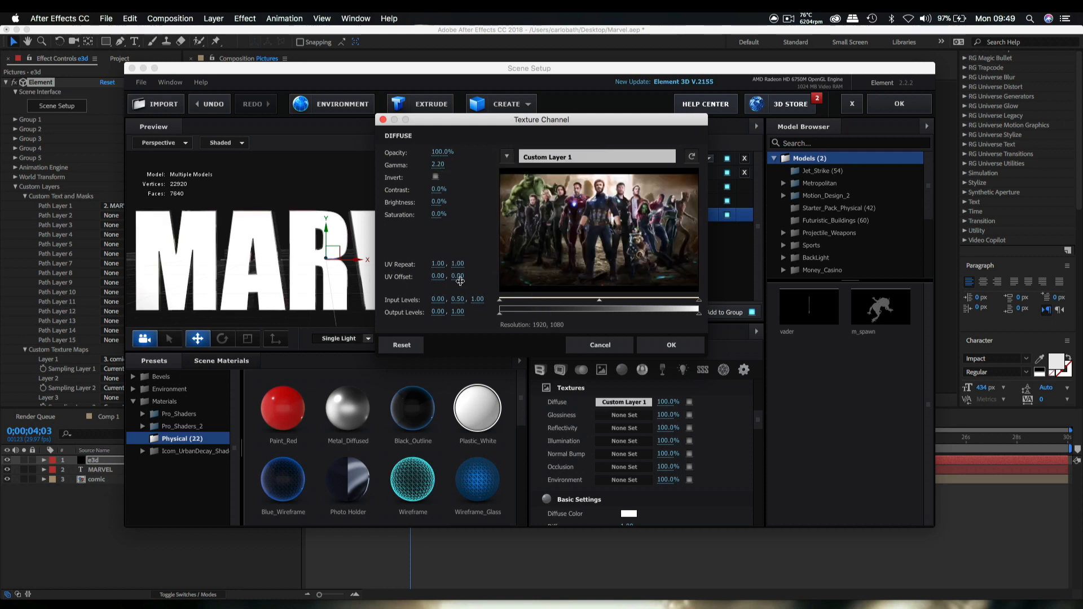
pyautogui.moveTo(459, 277); pyautogui.dragTo(453, 273)
pyautogui.click(677, 345)
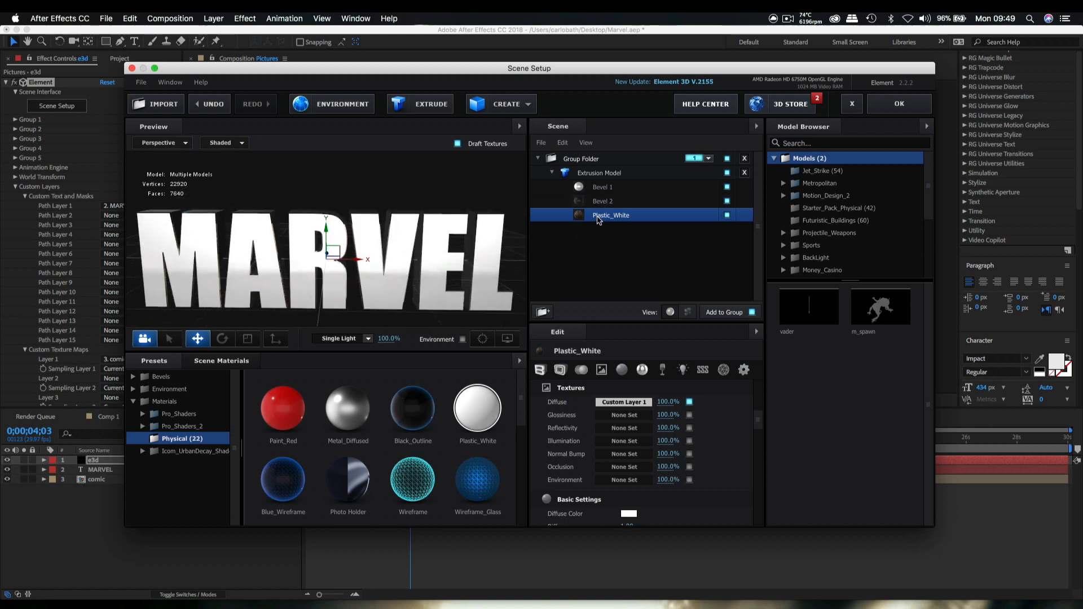
pyautogui.click(214, 104)
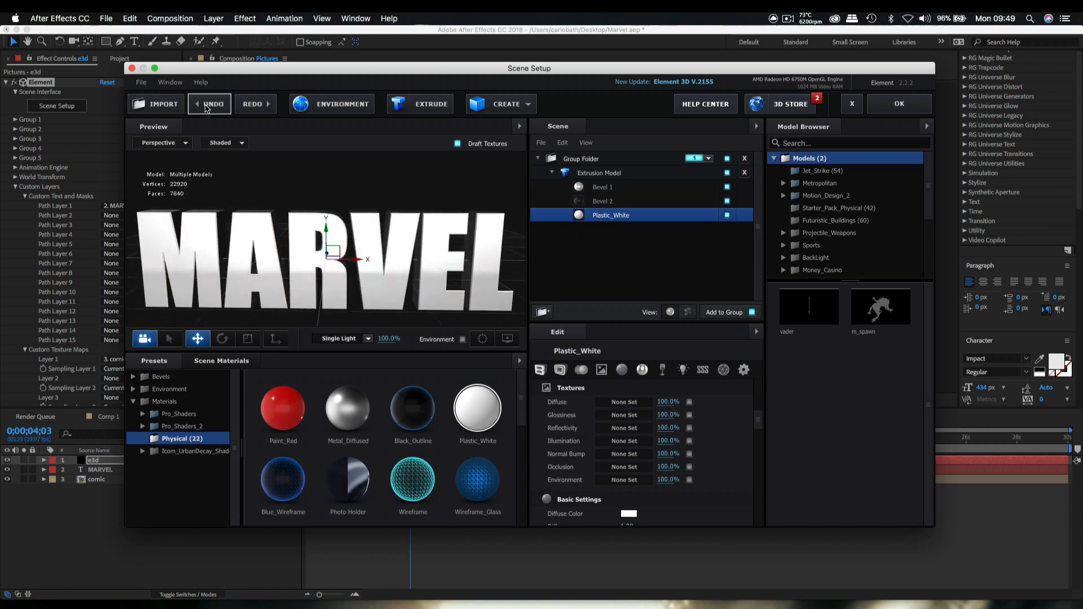
# Step: Assign Custom Layer 1 [comic] as the Diffuse texture of Bevel 1 and inspect the letters at an angle
pyautogui.click(598, 189)
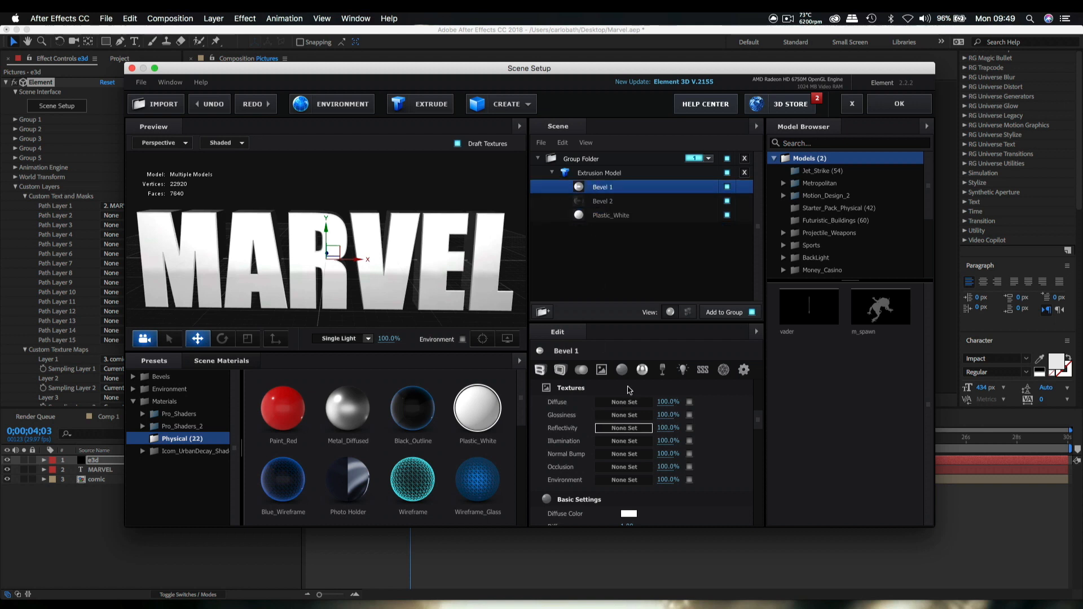
pyautogui.click(632, 402)
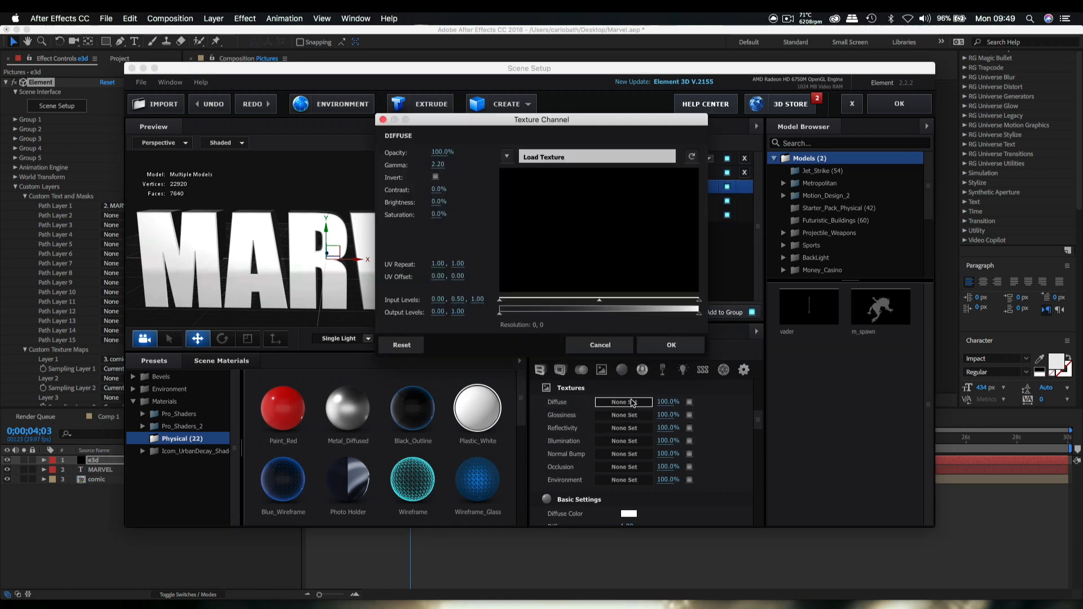
pyautogui.click(506, 157)
pyautogui.click(525, 171)
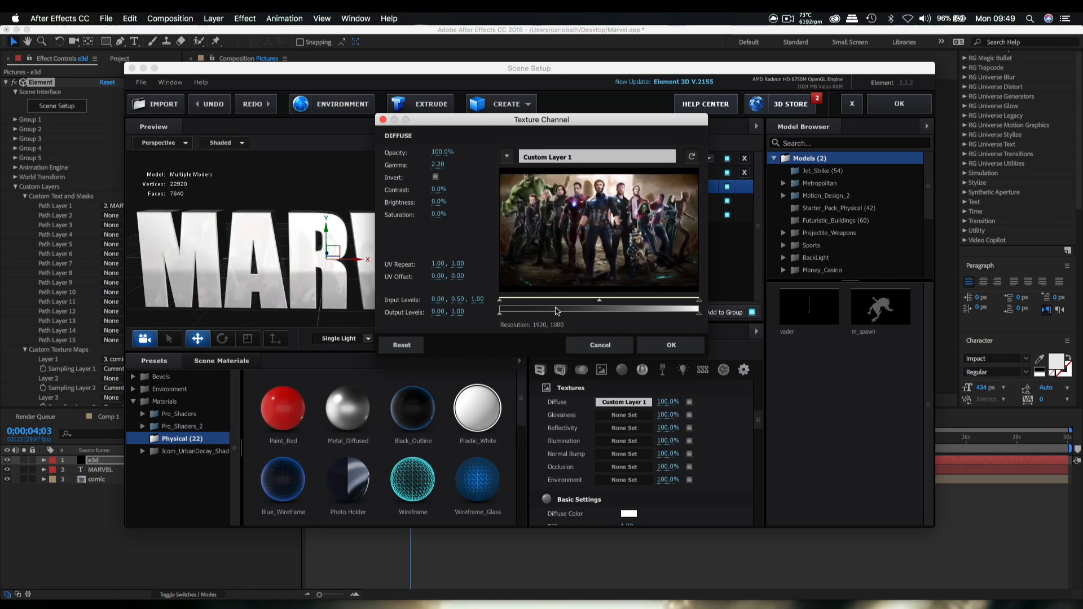
pyautogui.click(672, 345)
pyautogui.moveTo(438, 279); pyautogui.dragTo(446, 284)
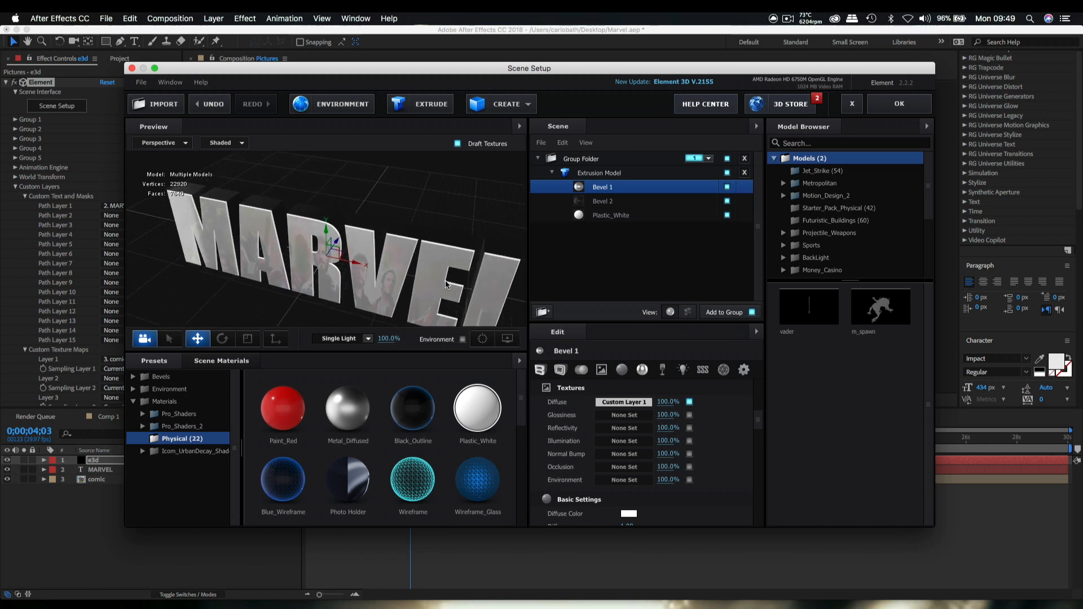
# Step: Assign Custom Layer 1 [comic] as the Diffuse texture of Bevel 2
pyautogui.click(603, 202)
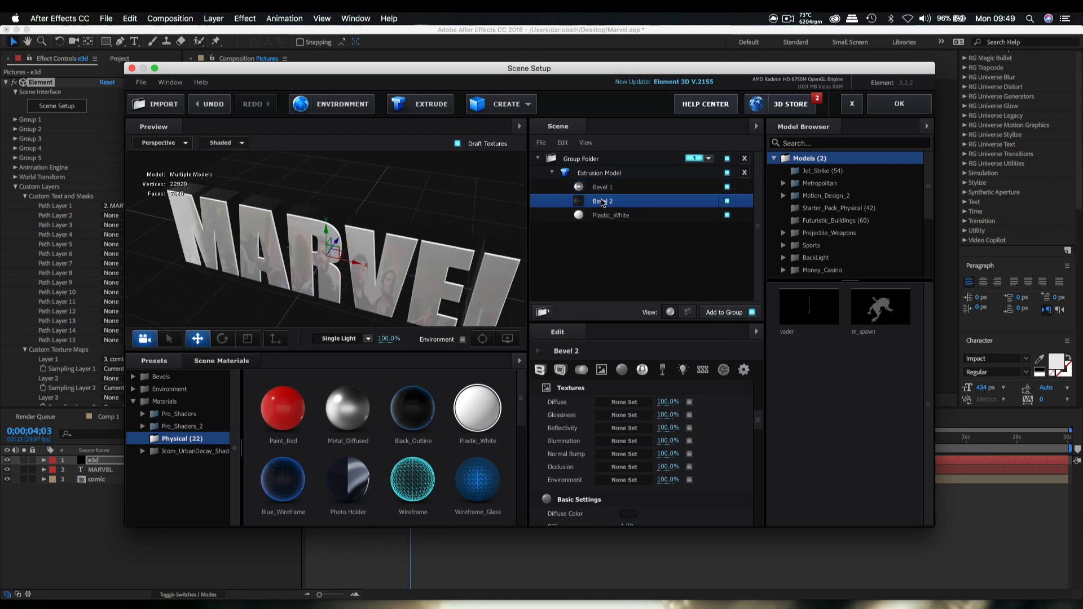
pyautogui.click(629, 404)
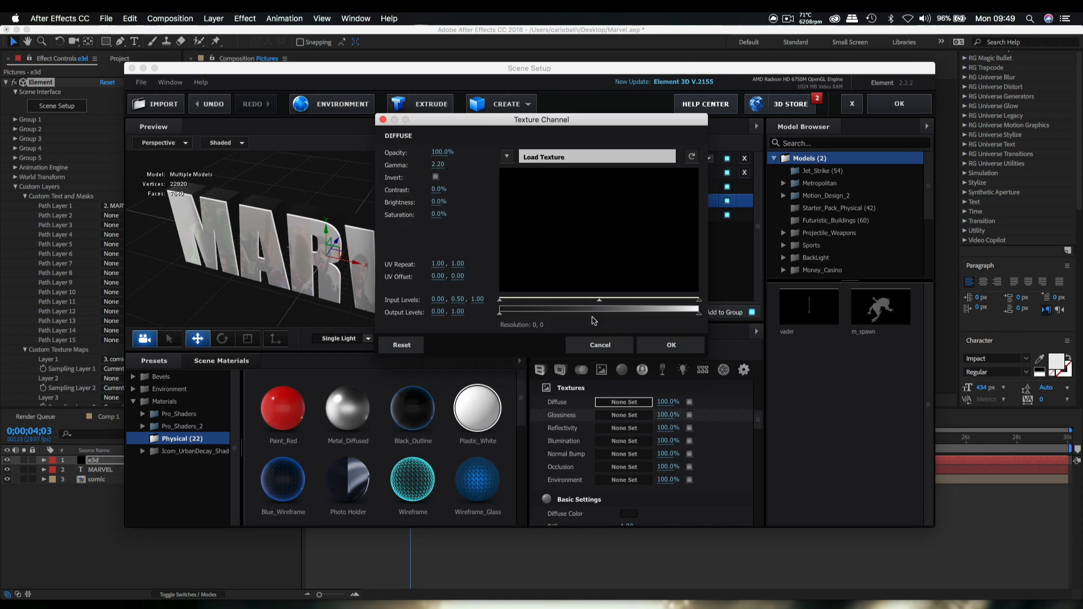
pyautogui.click(519, 158)
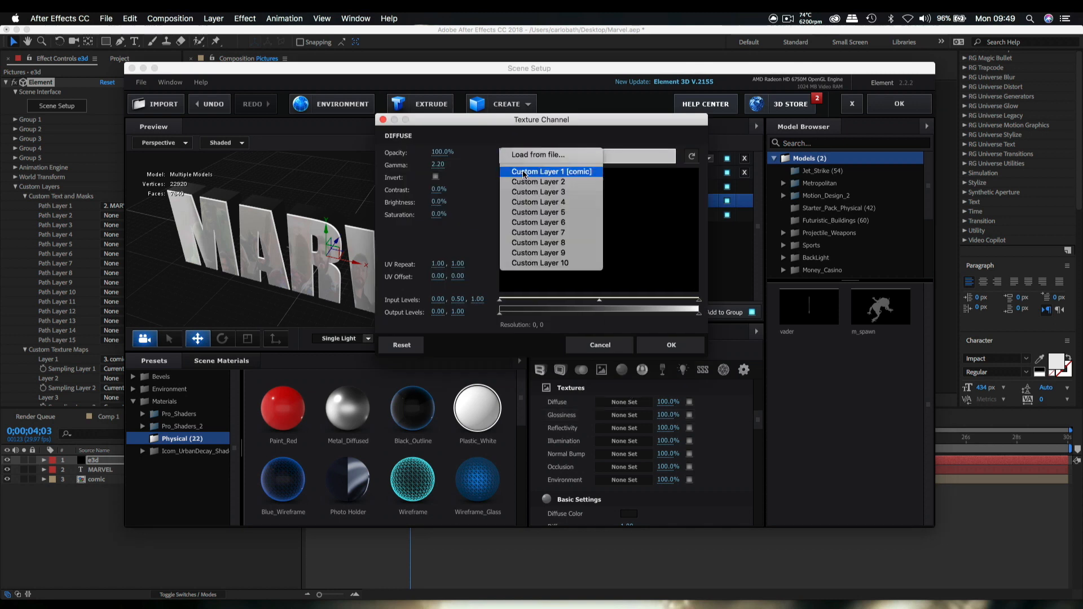
pyautogui.click(523, 173)
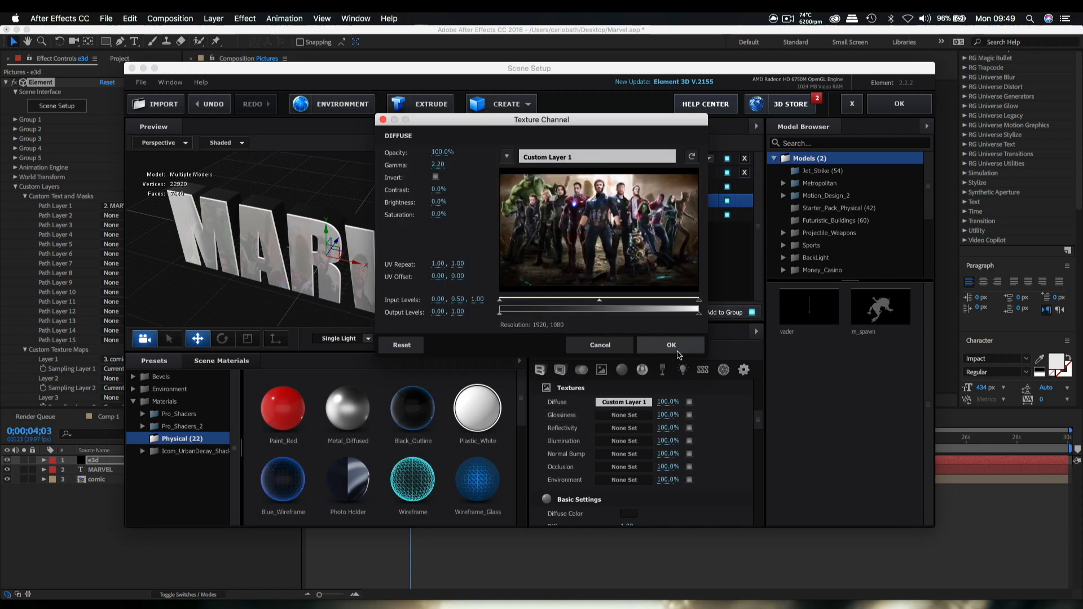
pyautogui.click(672, 345)
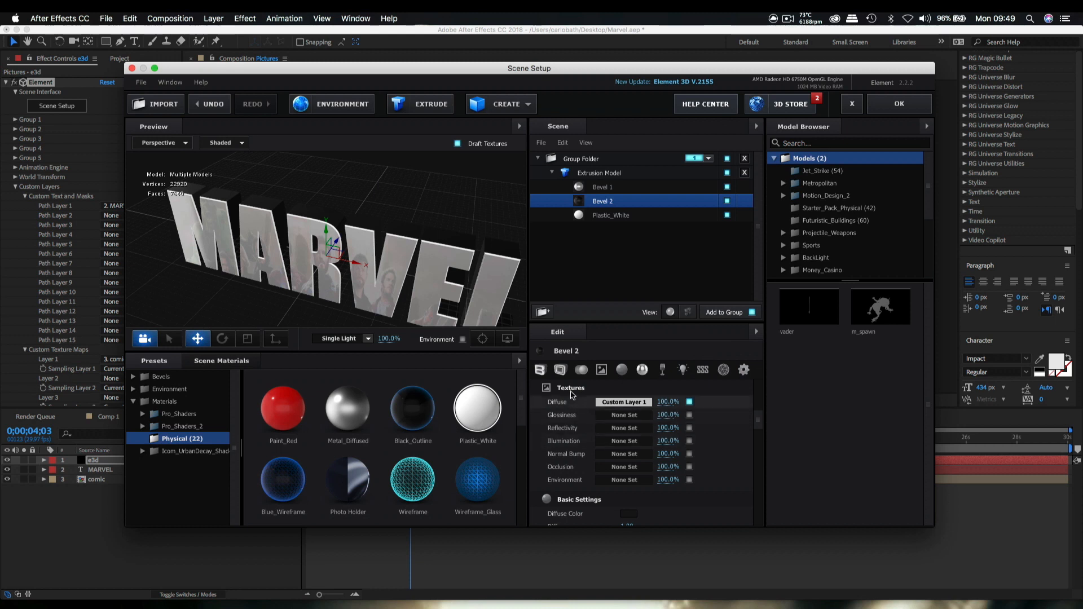
# Step: Set Bevel 2's refraction Distortion (IoR) to 1.33
pyautogui.click(621, 373)
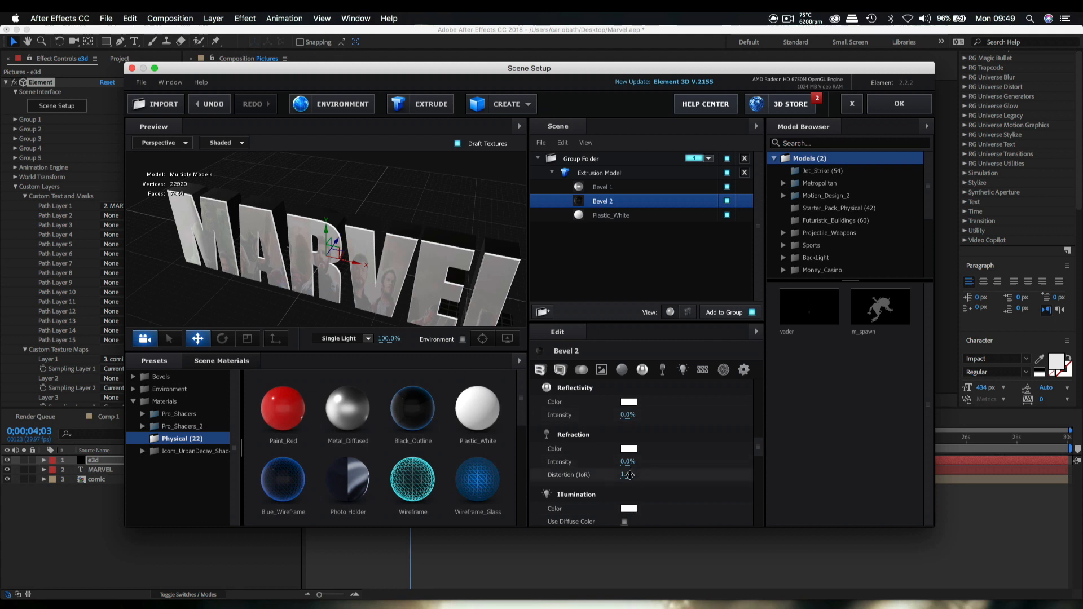
pyautogui.moveTo(628, 476); pyautogui.dragTo(593, 475)
pyautogui.scroll(-3, 662, 475)
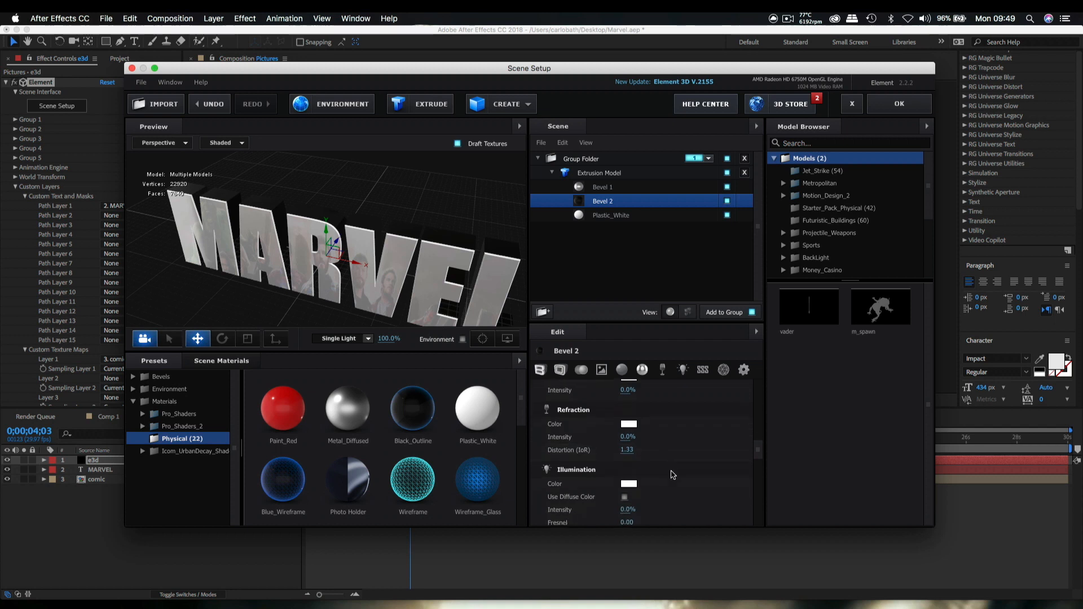
pyautogui.scroll(-2, 662, 474)
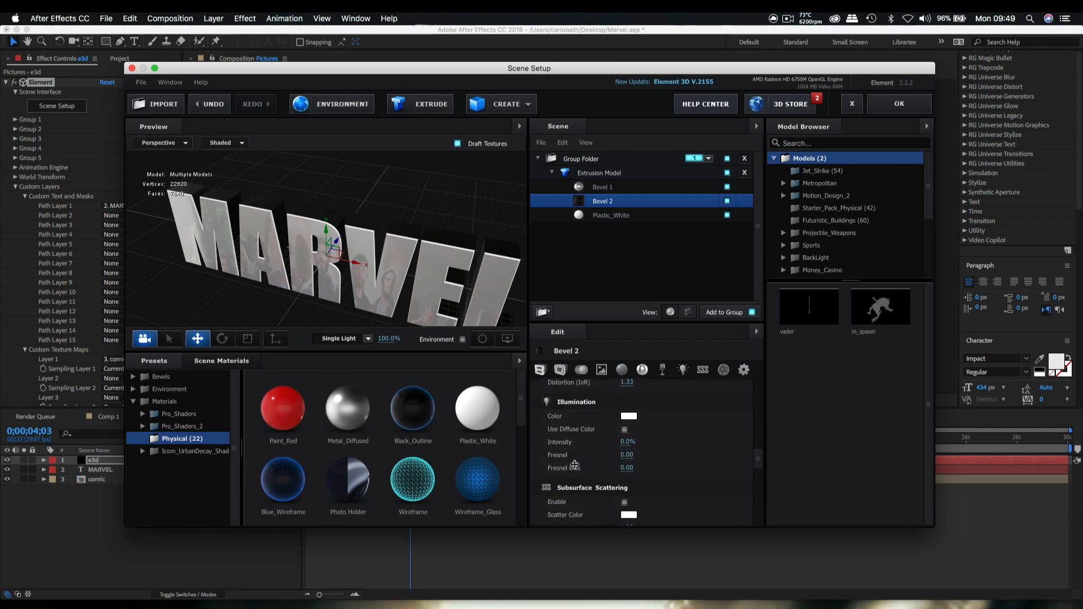
# Step: Set Bevel 2's subsurface Scattering to 0% and its subsurface scattering Intensity to 0.00
pyautogui.moveTo(361, 302); pyautogui.dragTo(392, 281)
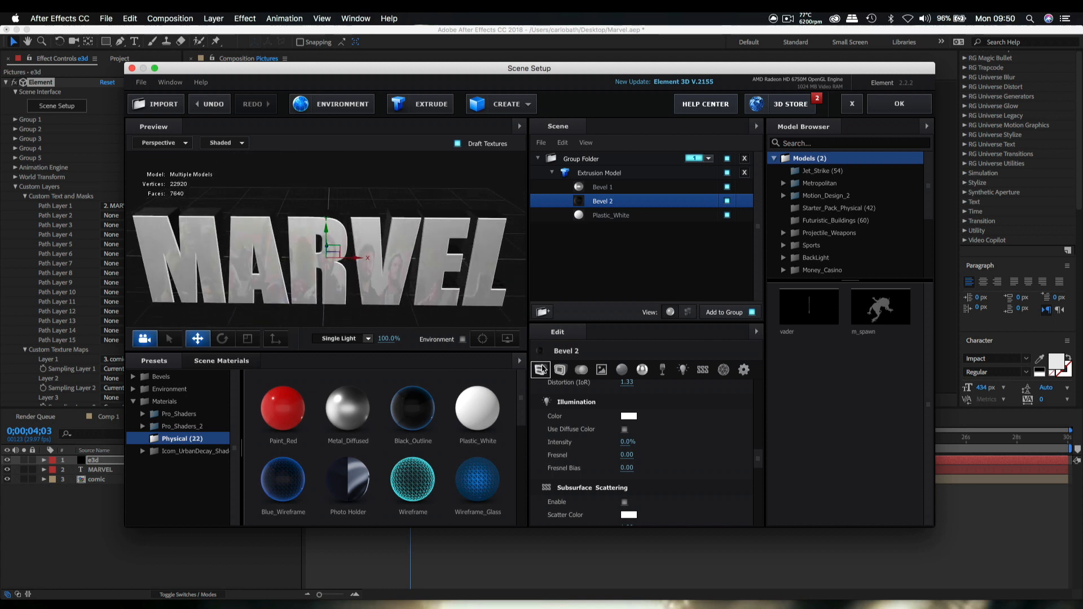
pyautogui.moveTo(482, 280); pyautogui.dragTo(383, 275)
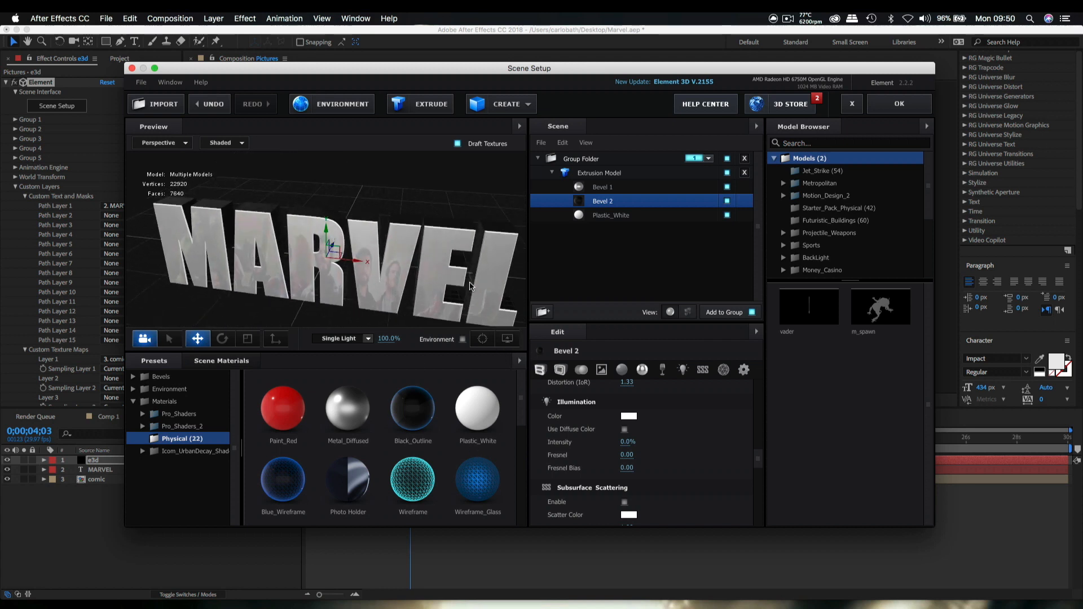
pyautogui.scroll(-2, 696, 485)
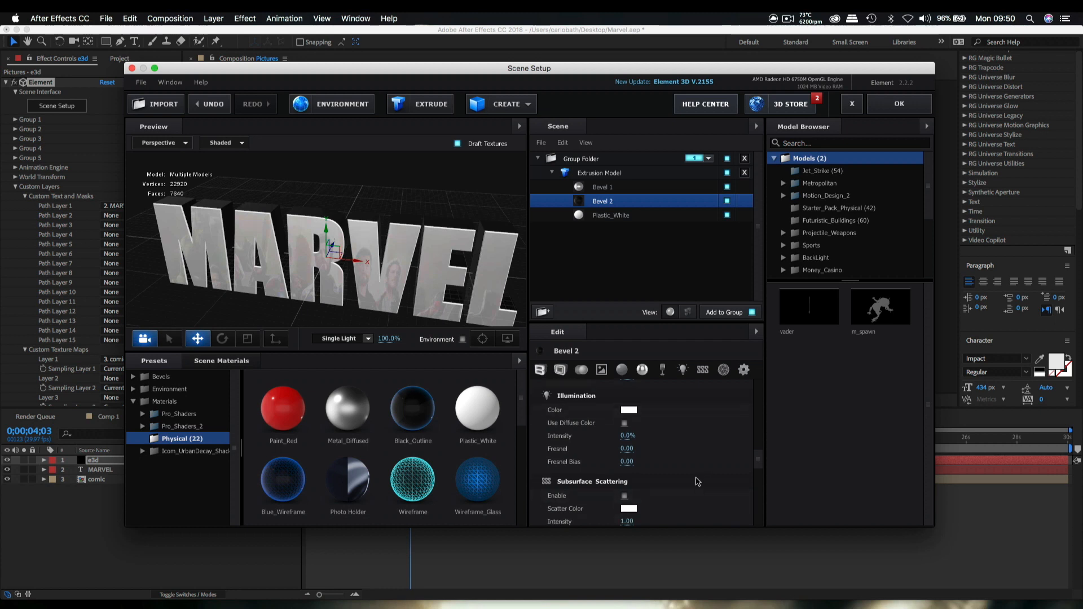
pyautogui.scroll(-1, 695, 485)
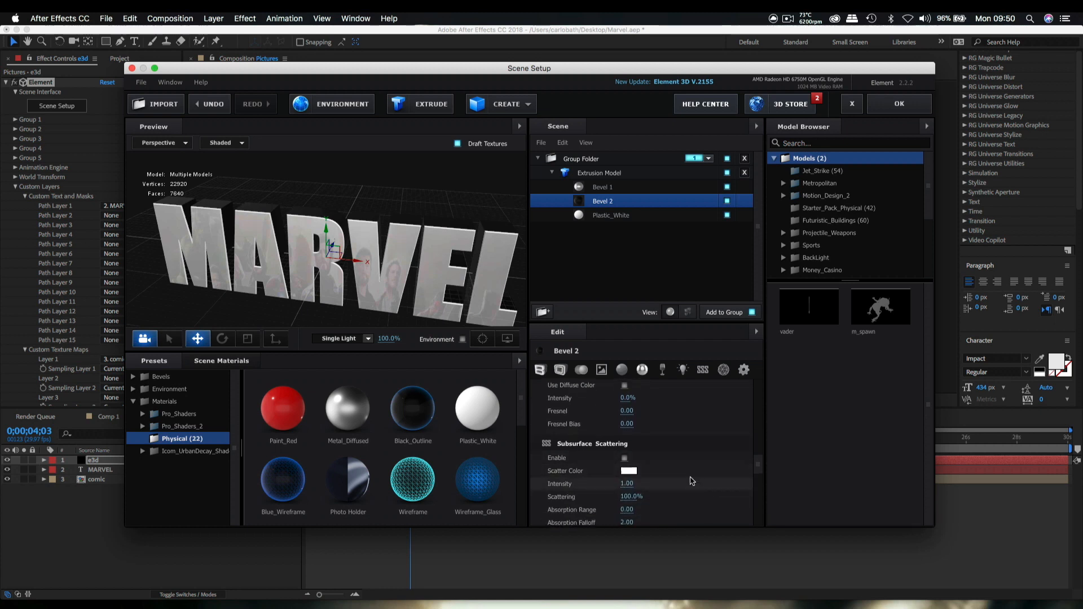
pyautogui.scroll(-5, 692, 481)
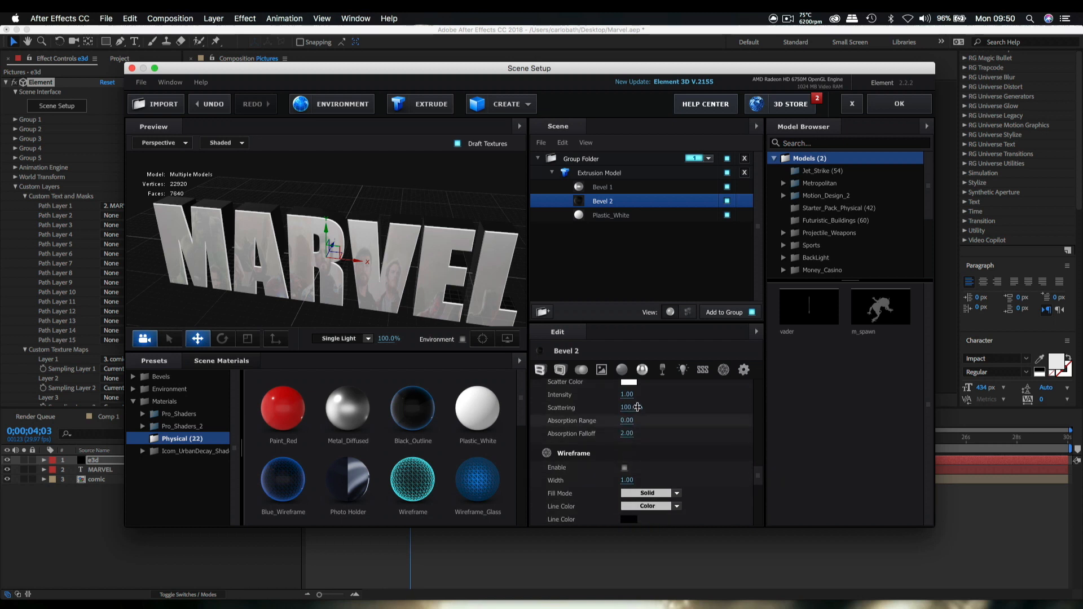
pyautogui.moveTo(620, 404); pyautogui.dragTo(504, 398)
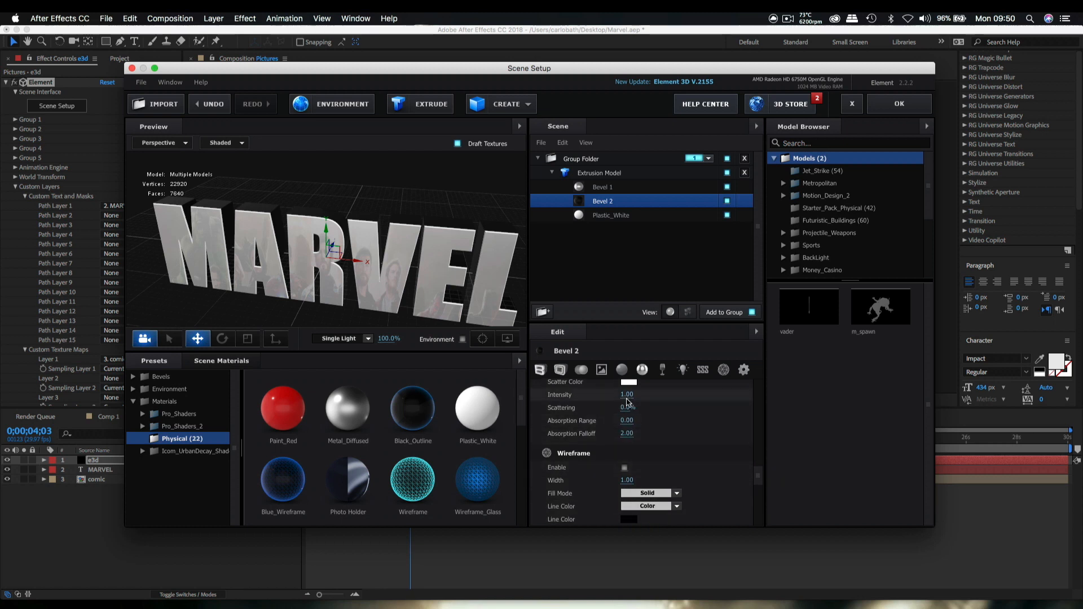
pyautogui.moveTo(627, 392); pyautogui.dragTo(593, 390)
# Step: Accept the Element scene and hide the MARVEL text layer in the Pictures composition
pyautogui.click(891, 106)
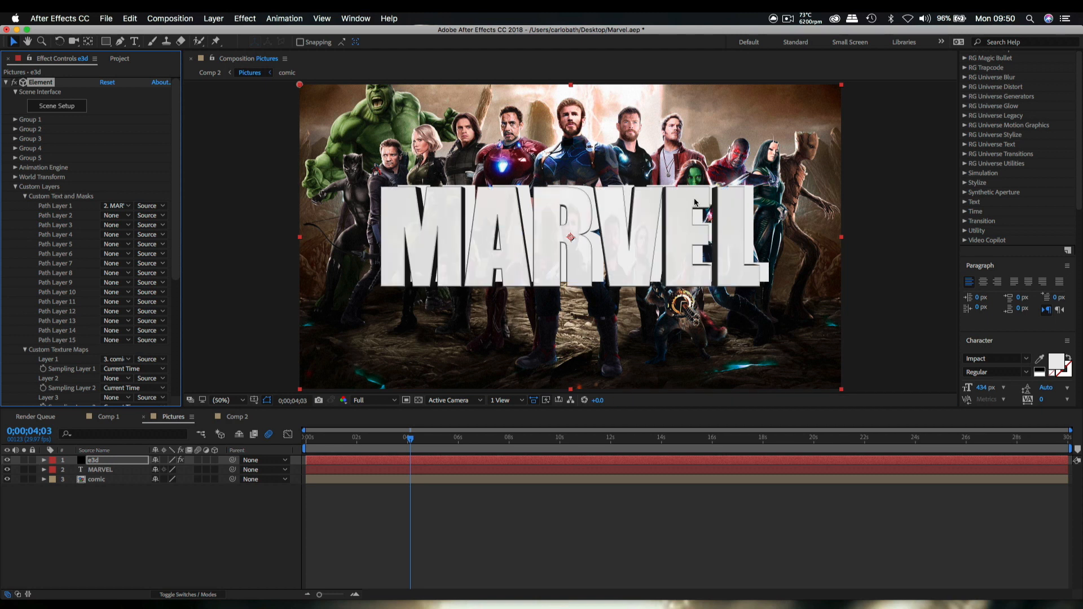
pyautogui.click(7, 470)
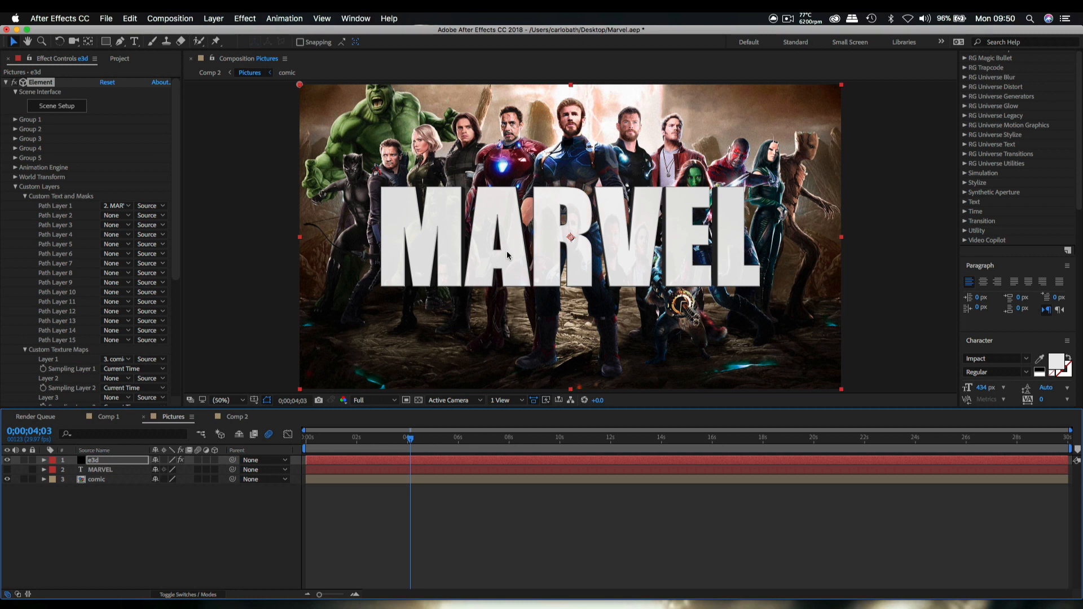
# Step: Reopen Element's Scene Setup and adjust the subsurface Scattering amount of Bevel 1
pyautogui.click(74, 106)
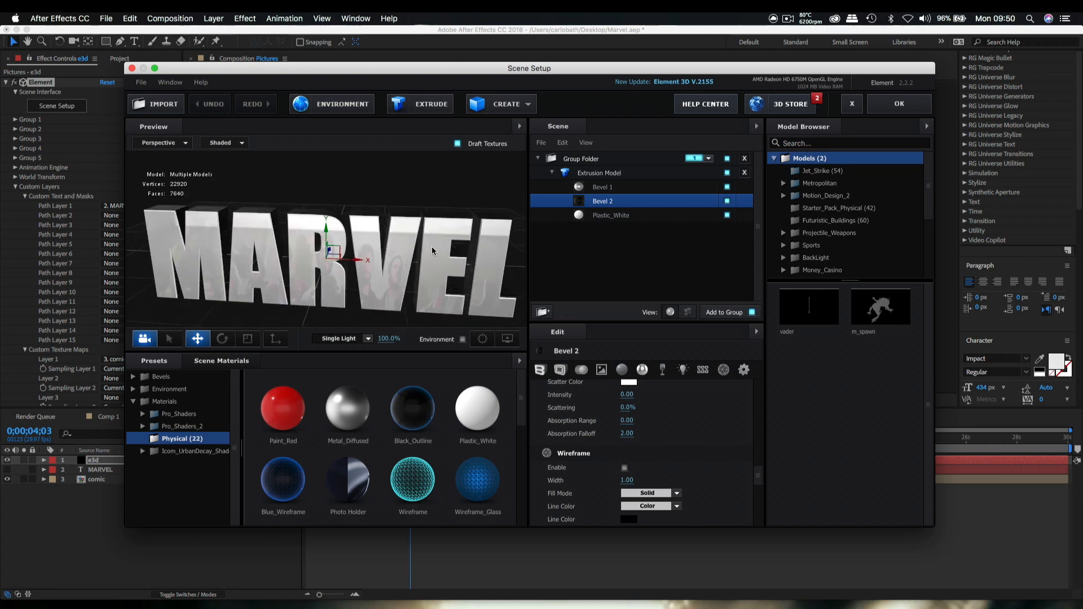
pyautogui.click(602, 188)
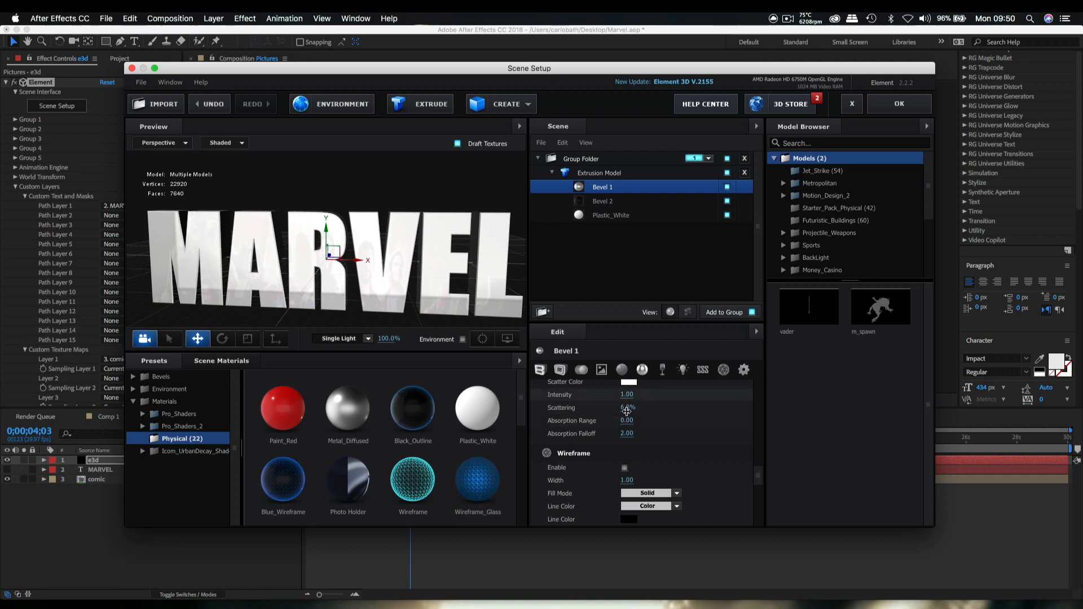
pyautogui.moveTo(627, 410); pyautogui.dragTo(742, 404)
pyautogui.moveTo(758, 478); pyautogui.dragTo(755, 373)
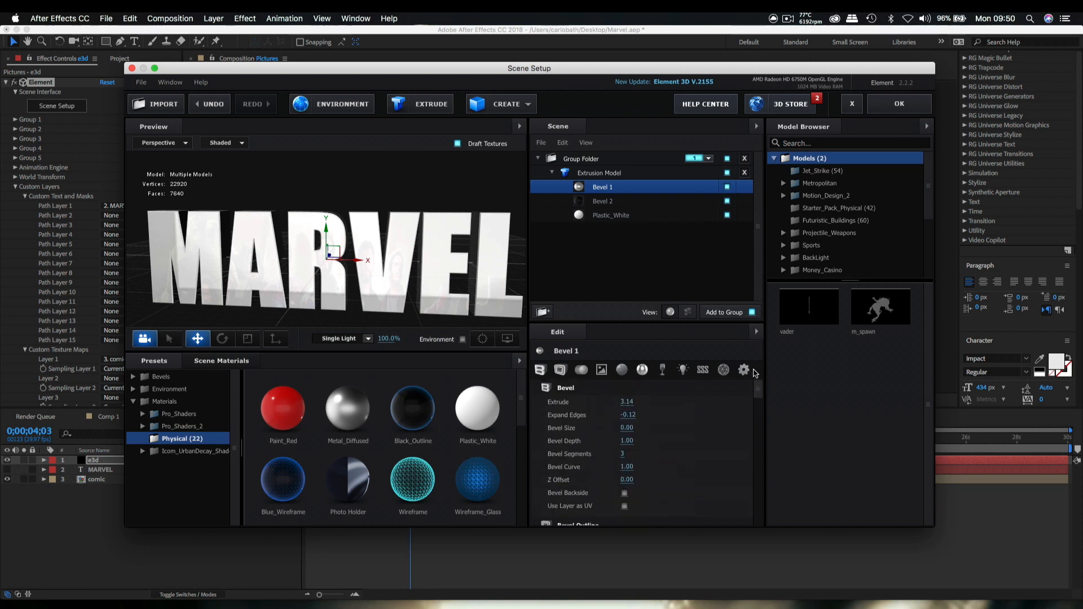
# Step: In Bevel 1's basic settings, set Specular Multiplier to 7%, Glossiness and Environment Multiplier to 0%, and Diffuse to 0.11
pyautogui.click(622, 369)
pyautogui.moveTo(634, 445); pyautogui.dragTo(421, 430)
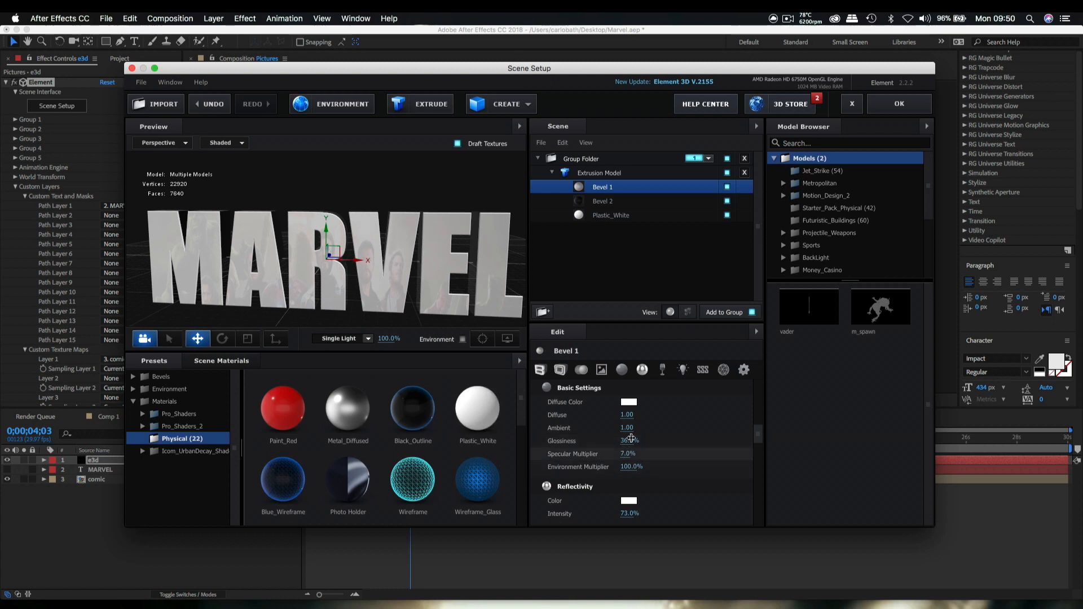
pyautogui.moveTo(631, 438); pyautogui.dragTo(572, 429)
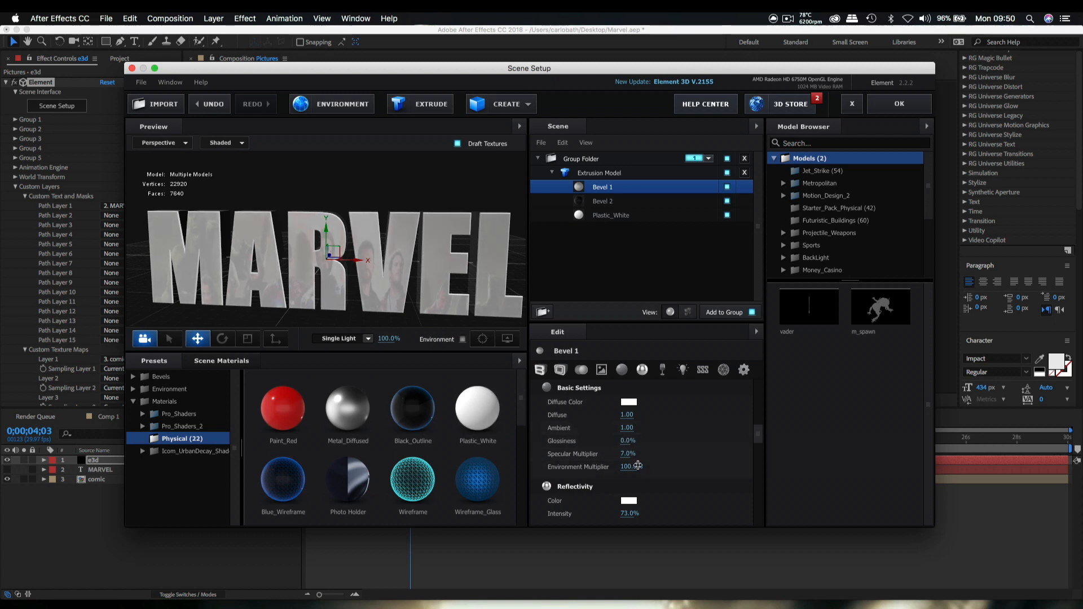
pyautogui.moveTo(624, 467); pyautogui.dragTo(547, 458)
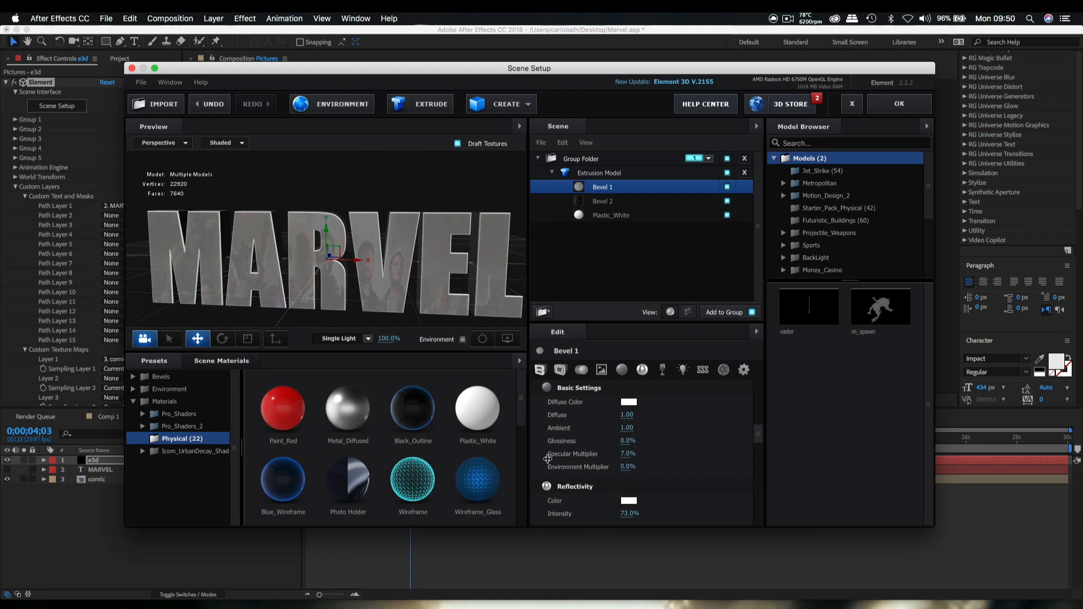
pyautogui.moveTo(626, 414); pyautogui.dragTo(614, 416)
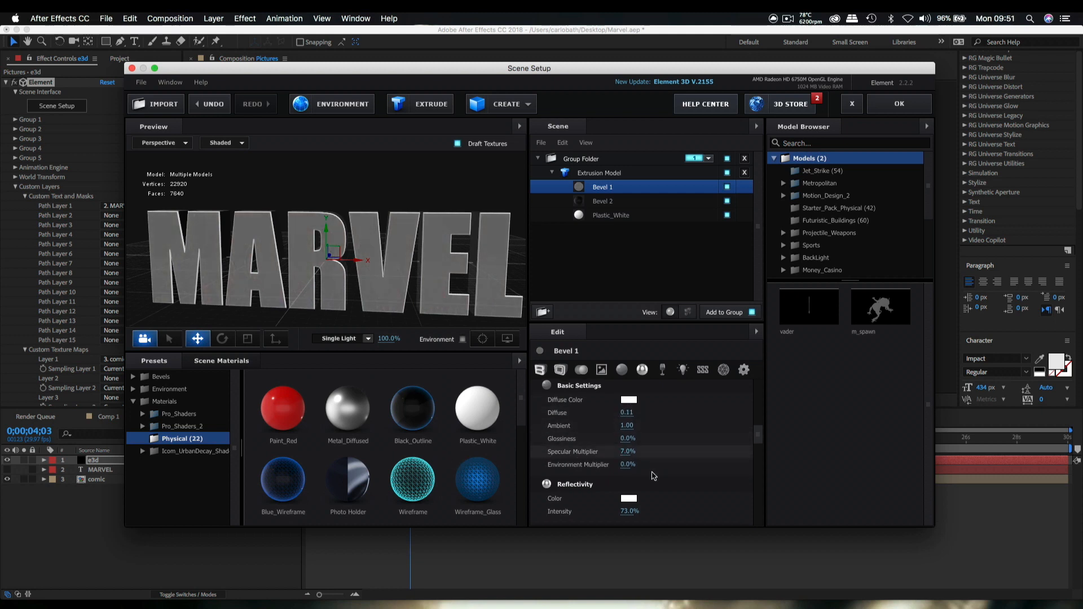
# Step: Set Bevel 1's Reflectivity Intensity to 0%
pyautogui.moveTo(759, 434); pyautogui.dragTo(760, 446)
pyautogui.scroll(-3, 759, 445)
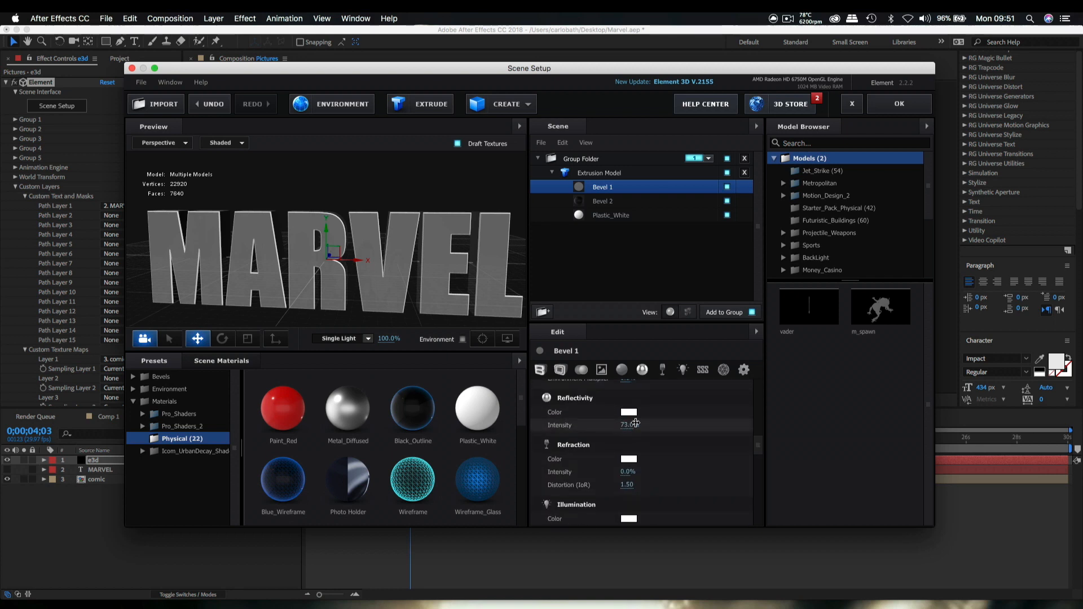
pyautogui.moveTo(594, 422); pyautogui.dragTo(496, 422)
pyautogui.moveTo(391, 272)
pyautogui.mouseDown()
pyautogui.moveTo(384, 285)
pyautogui.moveTo(384, 269)
pyautogui.mouseUp()
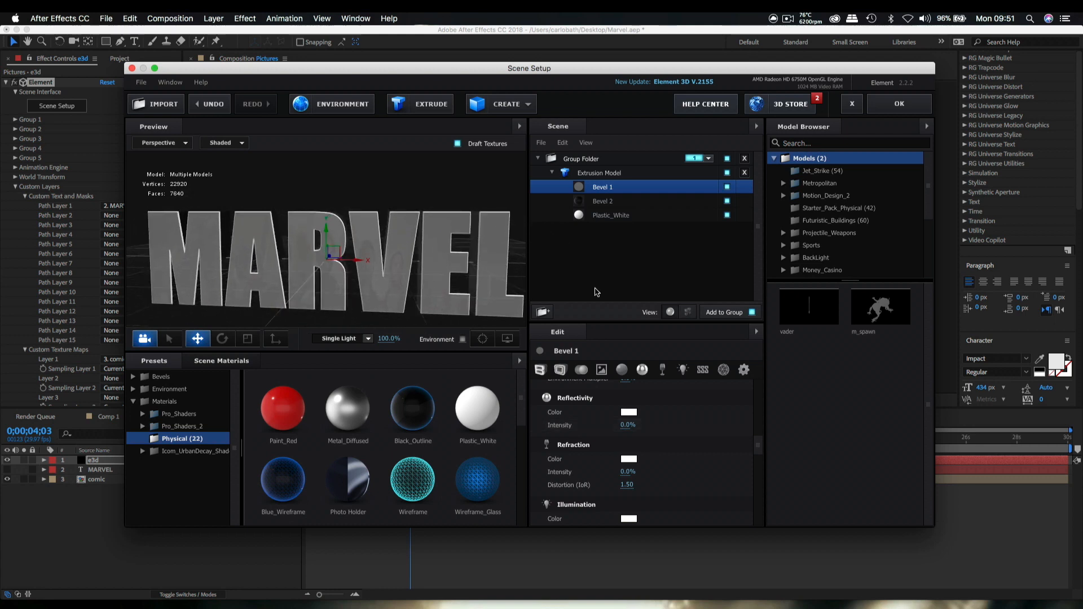
# Step: Set Bevel 1's Illumination Intensity to 0% and check the textured letters from another angle
pyautogui.scroll(-2, 684, 474)
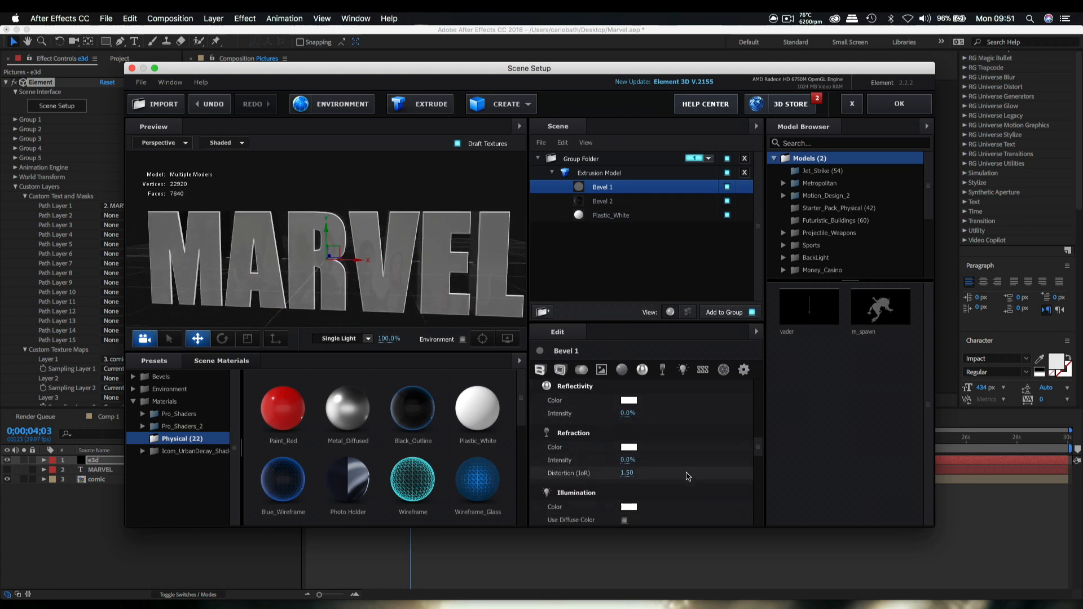
pyautogui.scroll(-3, 685, 476)
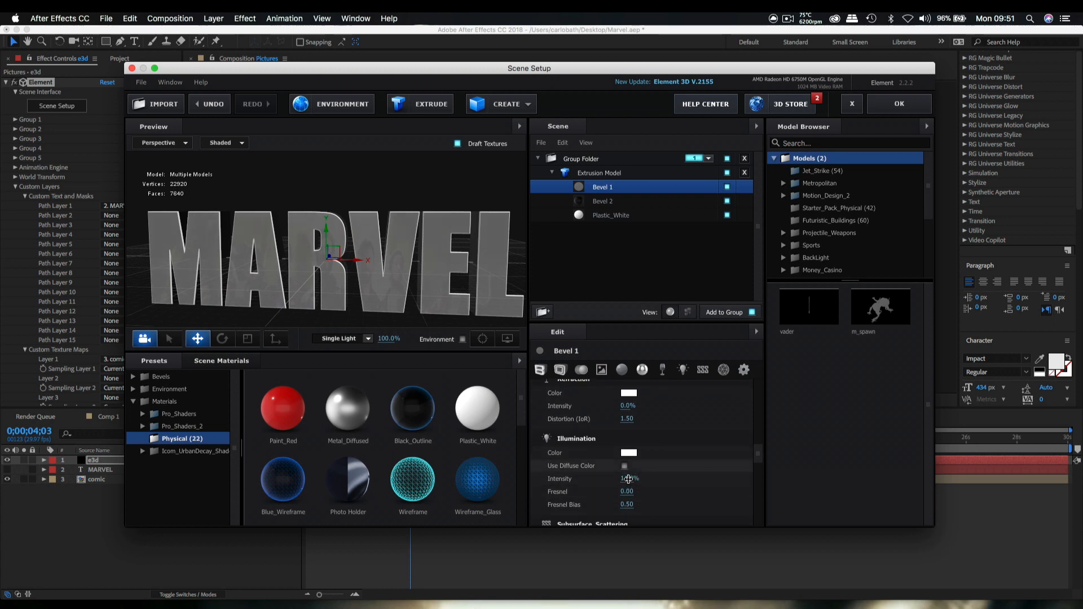
pyautogui.moveTo(630, 478); pyautogui.dragTo(591, 477)
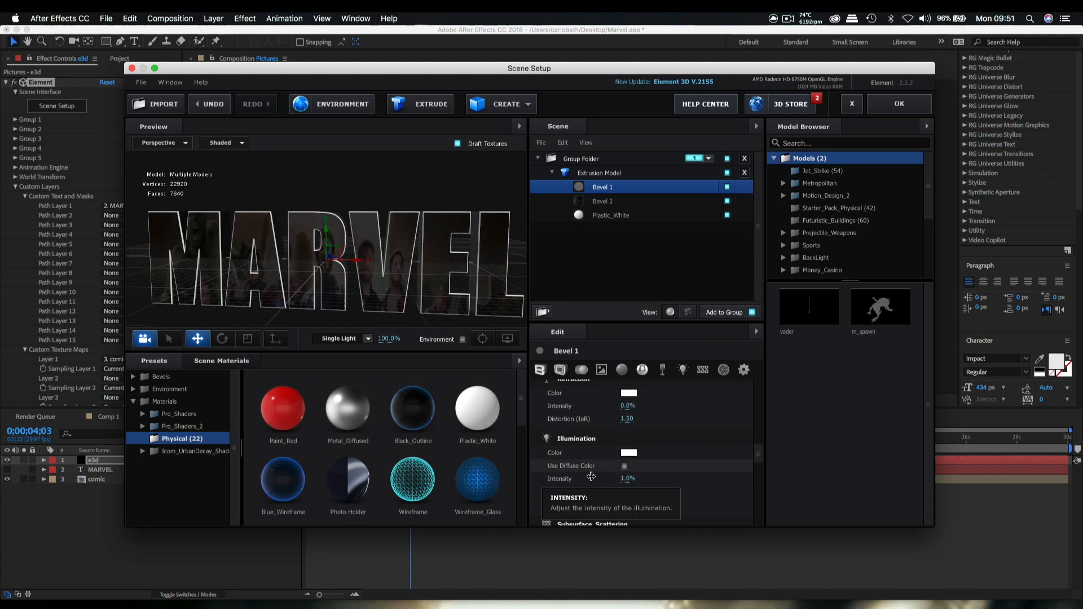
pyautogui.moveTo(361, 281); pyautogui.dragTo(361, 307)
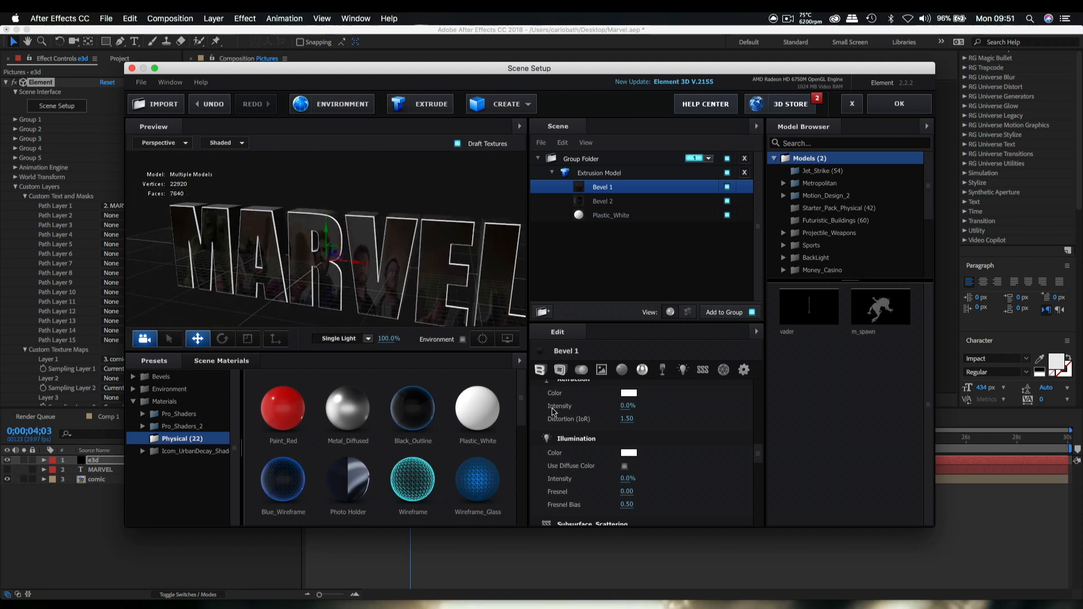
pyautogui.moveTo(396, 259); pyautogui.dragTo(406, 247)
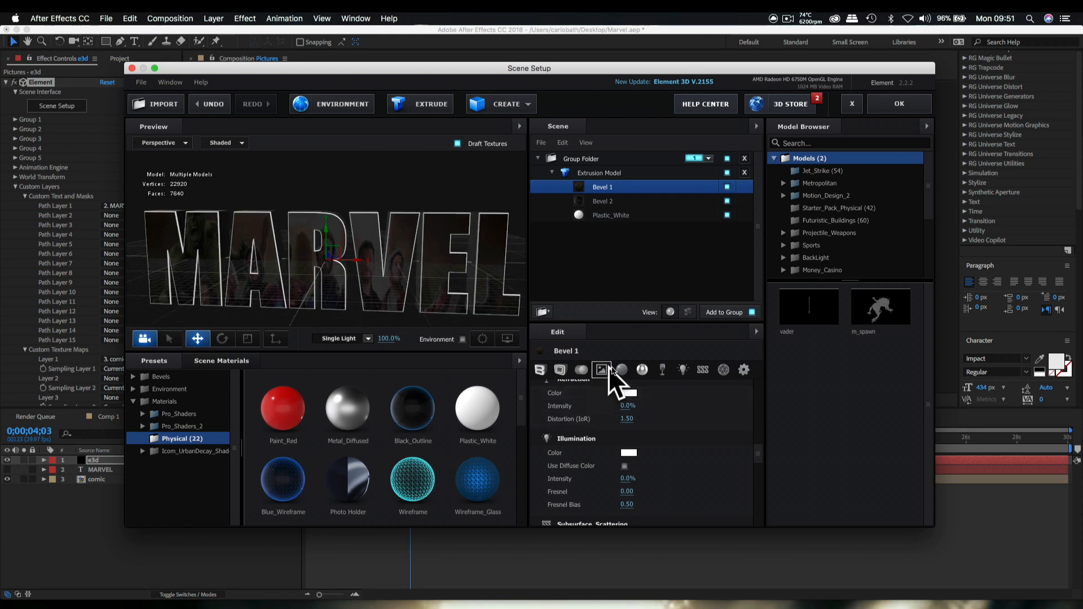
# Step: Brighten Bevel 1's diffuse texture with Gamma 3.08, Contrast 8% and Brightness 36%, and check the letters from a steeper angle
pyautogui.click(603, 370)
pyautogui.click(626, 402)
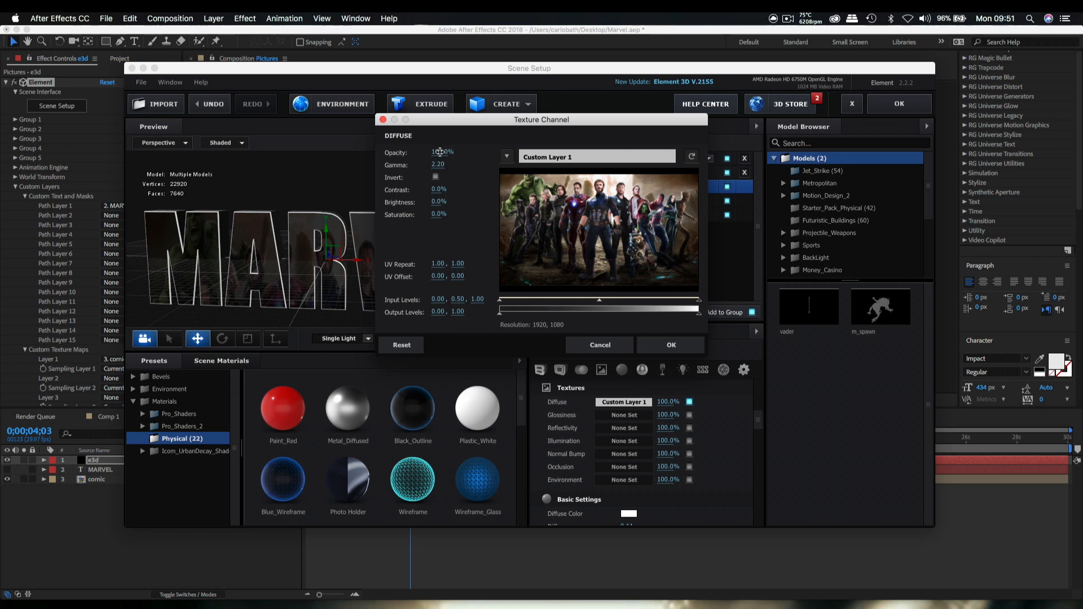
pyautogui.moveTo(442, 152); pyautogui.dragTo(502, 153)
pyautogui.moveTo(440, 166); pyautogui.dragTo(486, 161)
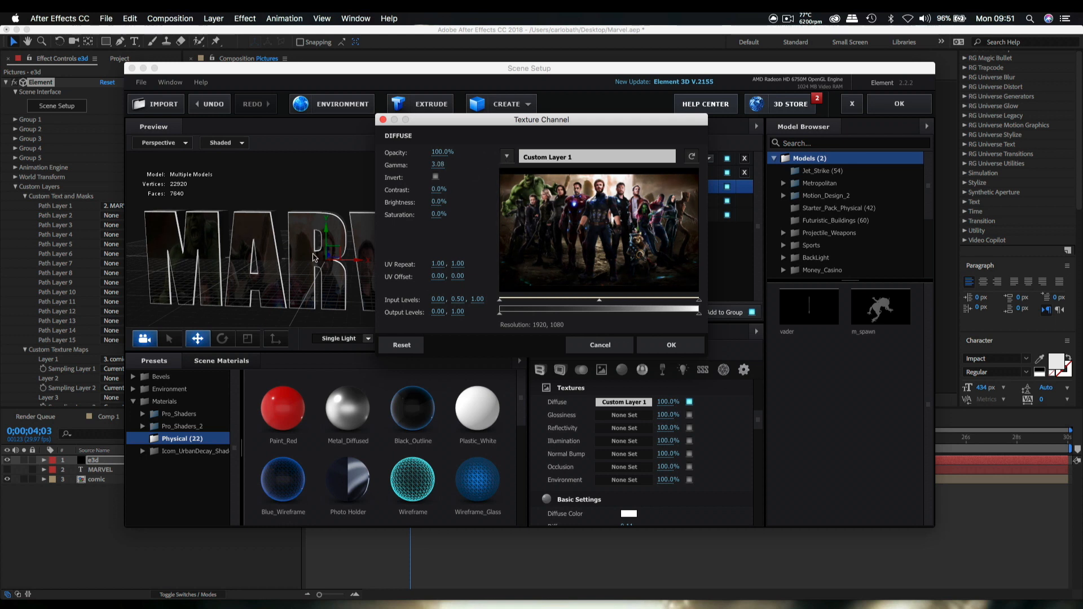
pyautogui.moveTo(434, 186)
pyautogui.mouseDown()
pyautogui.moveTo(479, 187)
pyautogui.moveTo(449, 183)
pyautogui.moveTo(452, 202)
pyautogui.moveTo(431, 192)
pyautogui.mouseUp()
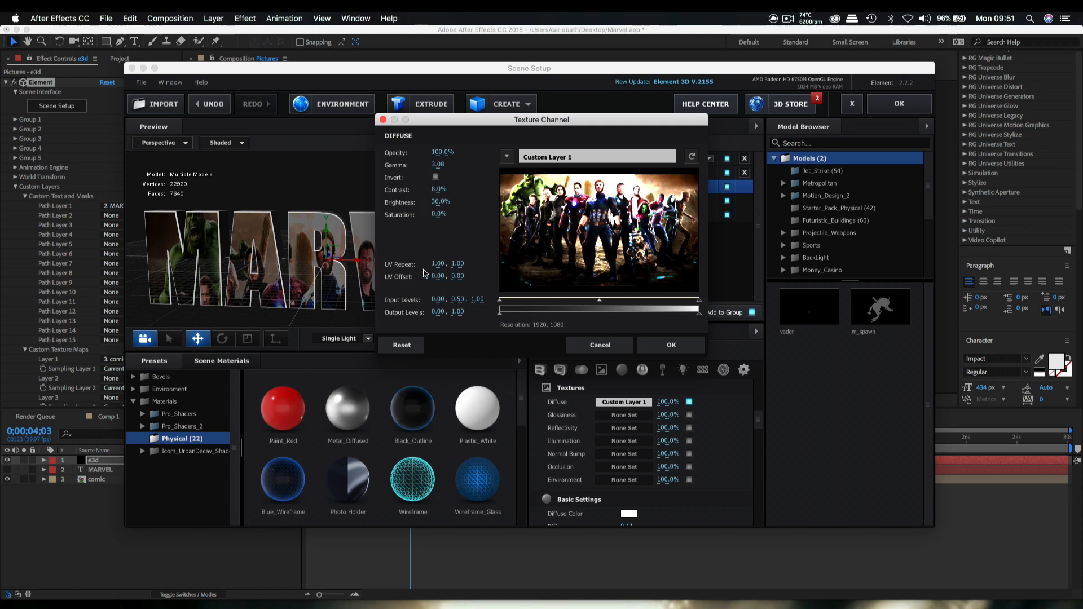
pyautogui.click(682, 351)
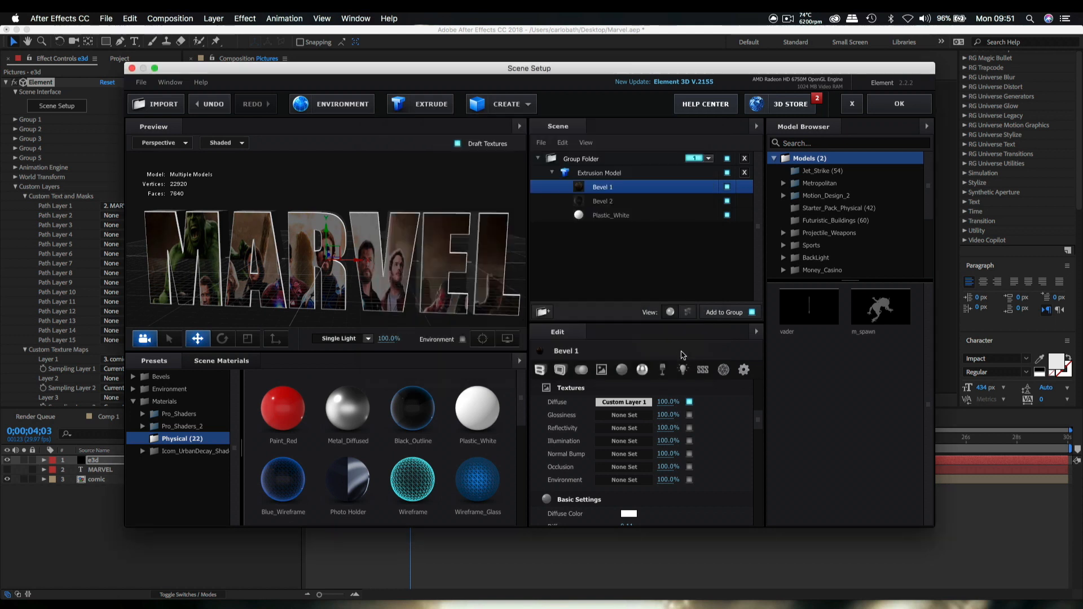
pyautogui.moveTo(458, 231); pyautogui.dragTo(461, 282)
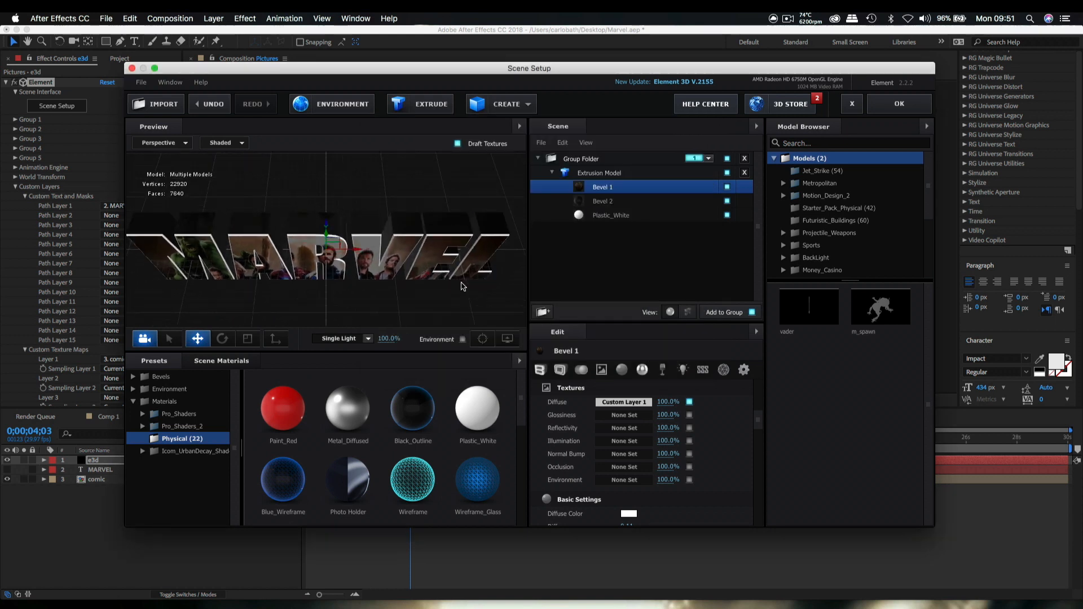
# Step: In Bevel 2's basic settings, set Glossiness to 0%, Specular Multiplier to 25% and Environment Multiplier to 83%
pyautogui.click(603, 202)
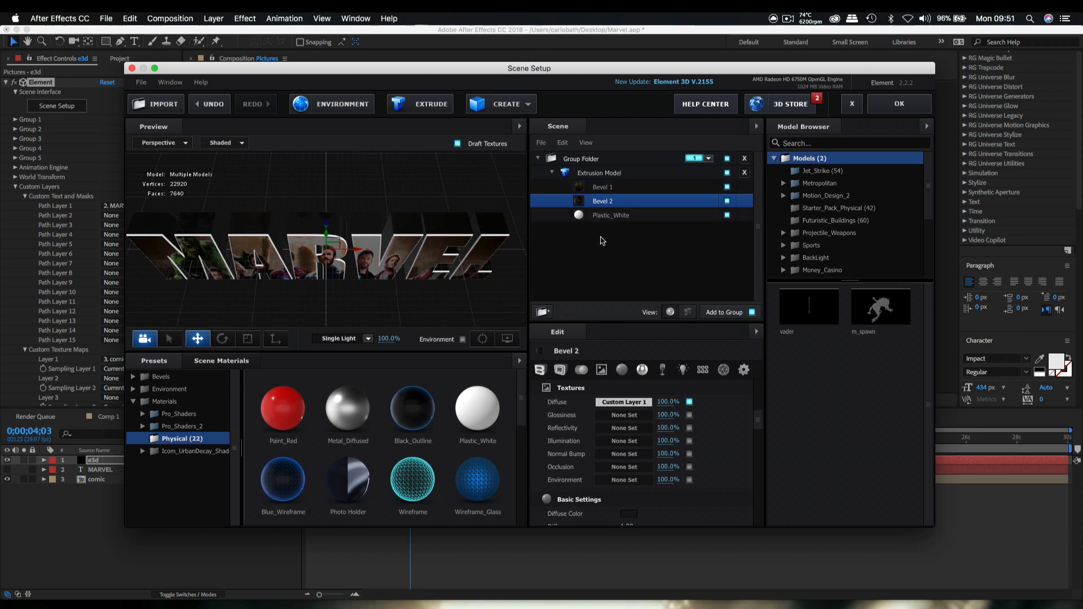
pyautogui.click(622, 370)
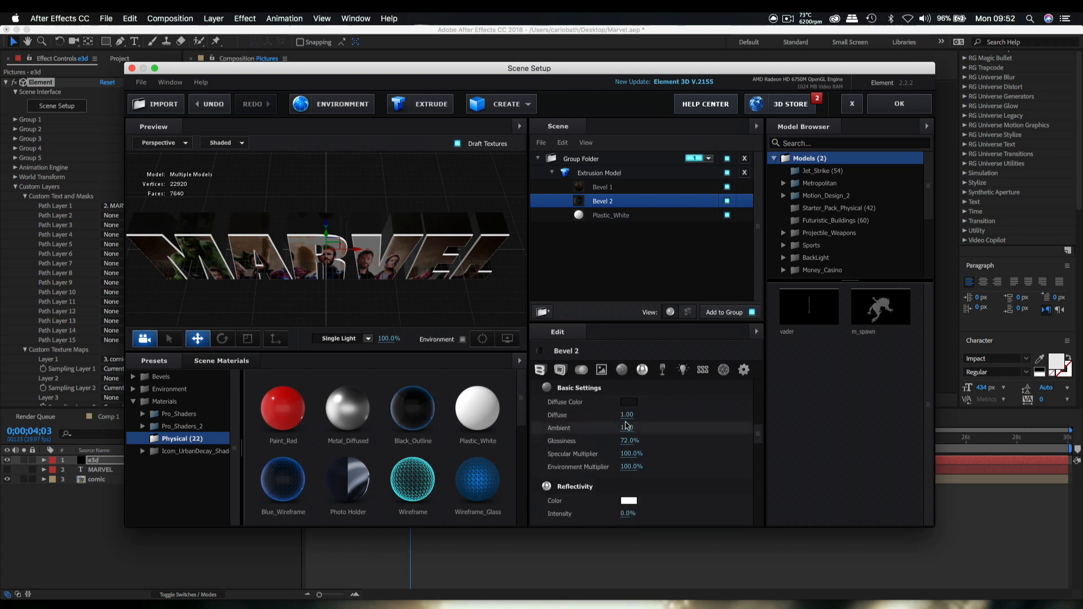
pyautogui.click(642, 370)
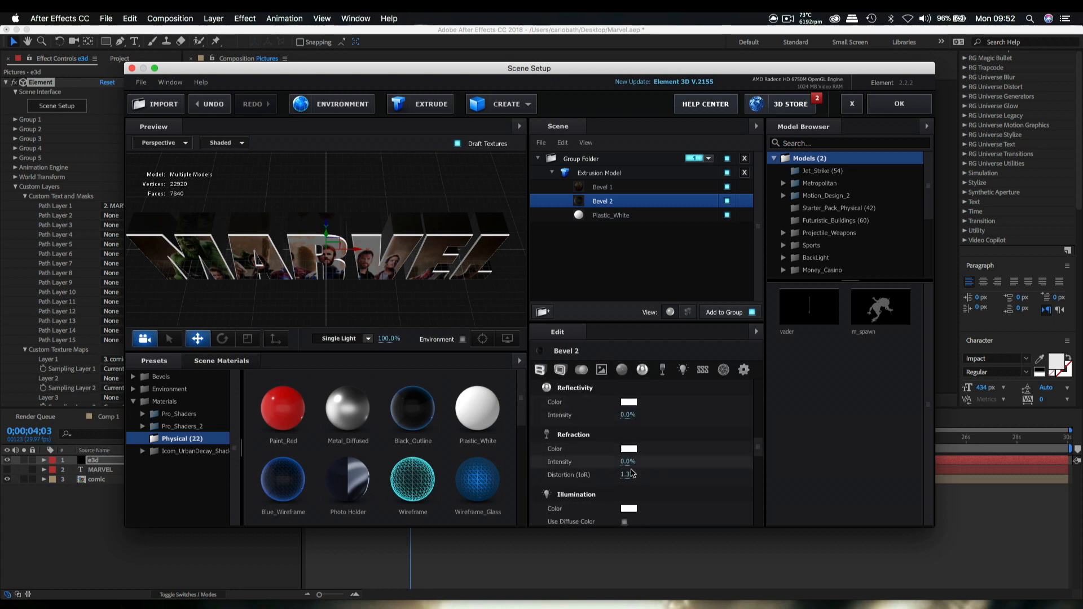
pyautogui.scroll(-2, 659, 474)
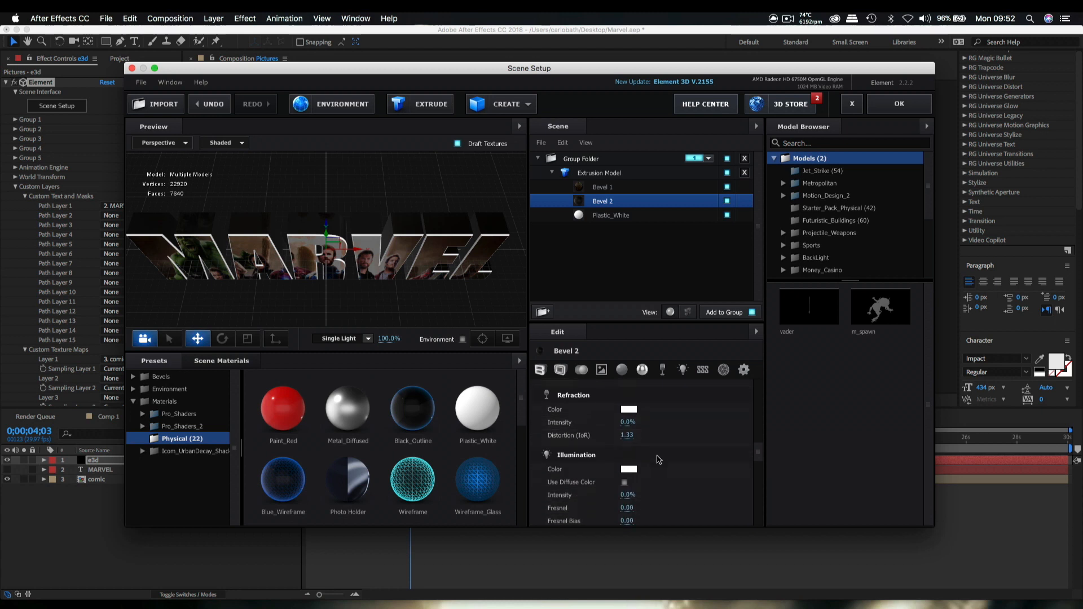
pyautogui.click(624, 372)
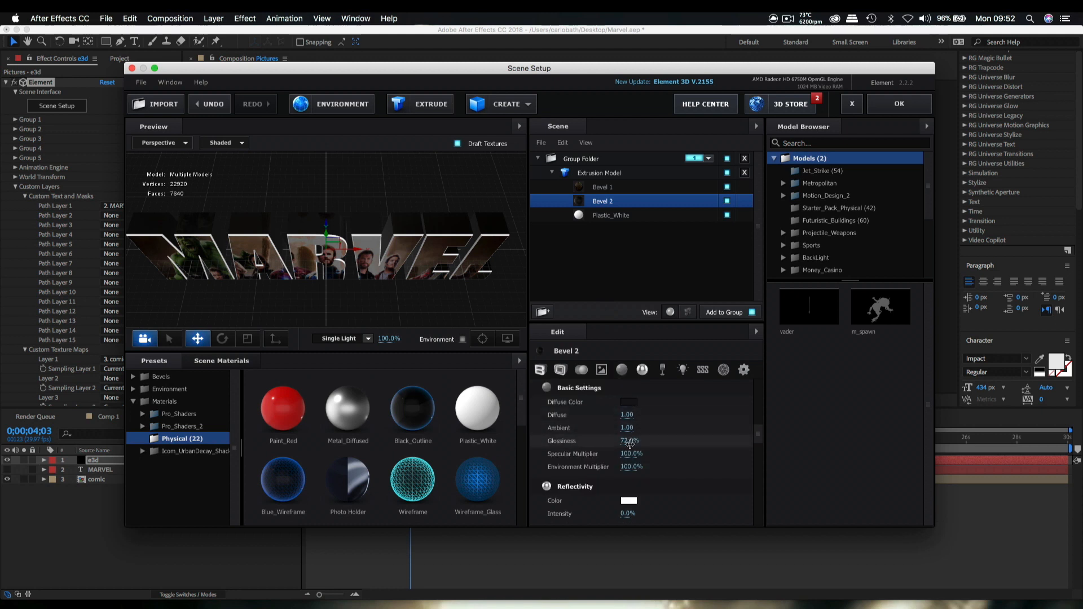
pyautogui.moveTo(630, 442); pyautogui.dragTo(564, 445)
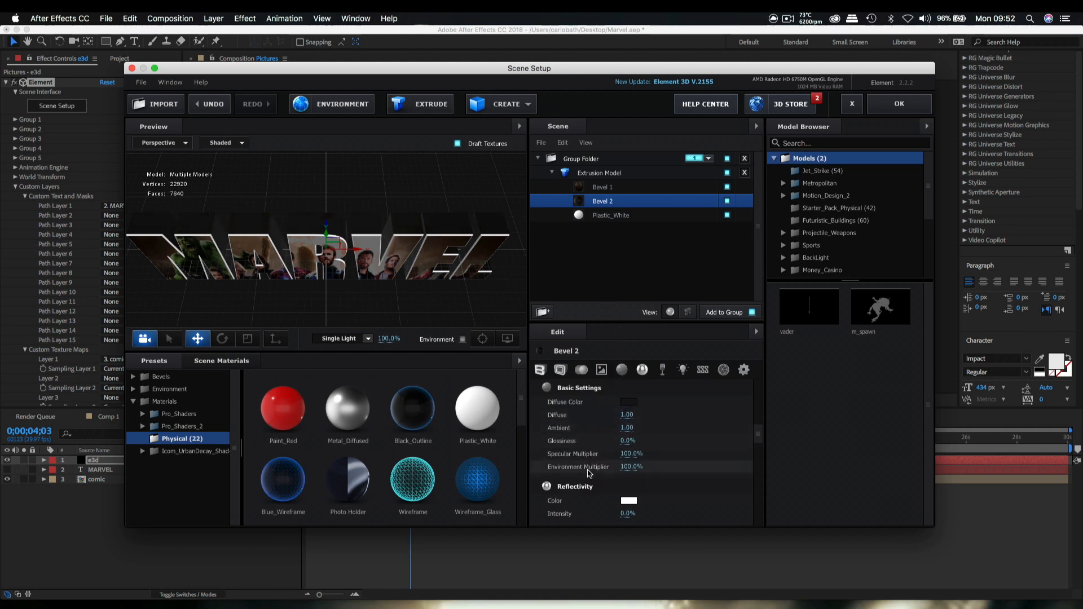
pyautogui.moveTo(628, 454); pyautogui.dragTo(613, 471)
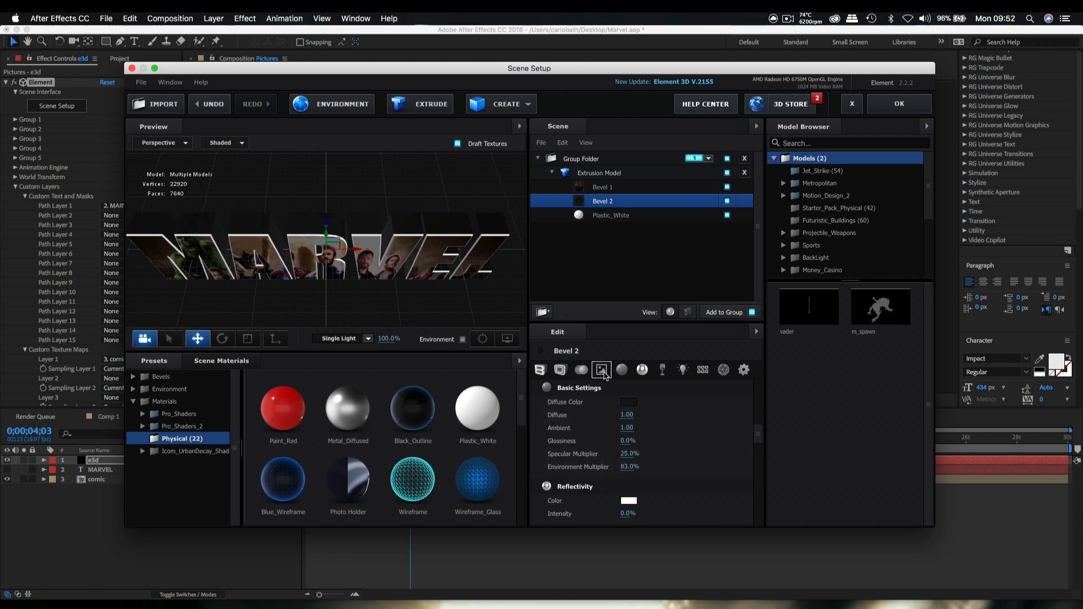
# Step: Set Bevel 2's diffuse texture Contrast to 11% and Gamma to 2.11
pyautogui.click(602, 370)
pyautogui.click(623, 403)
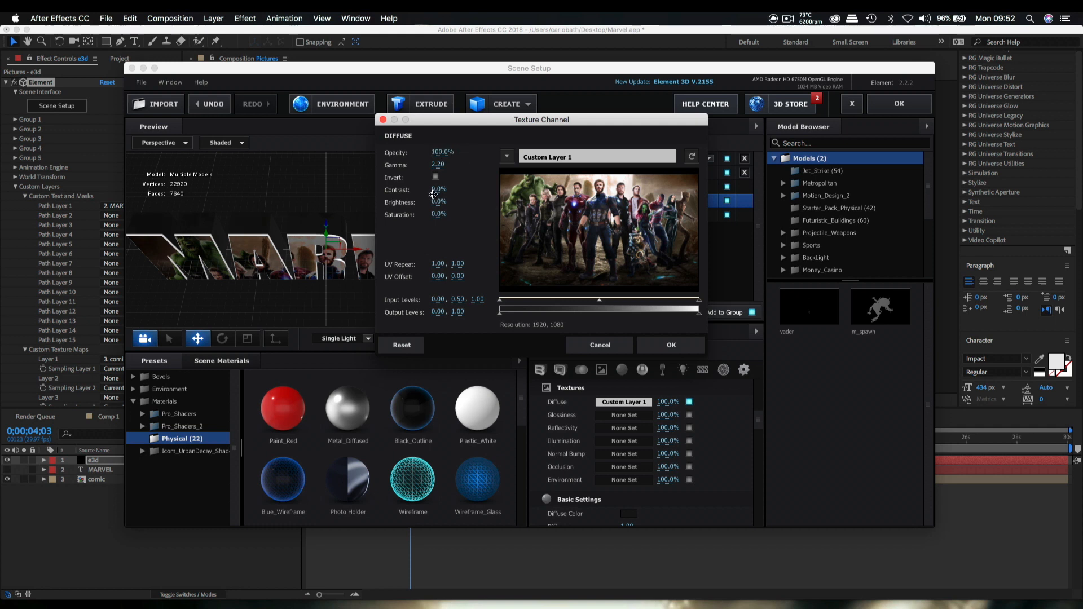
pyautogui.moveTo(433, 188); pyautogui.dragTo(446, 162)
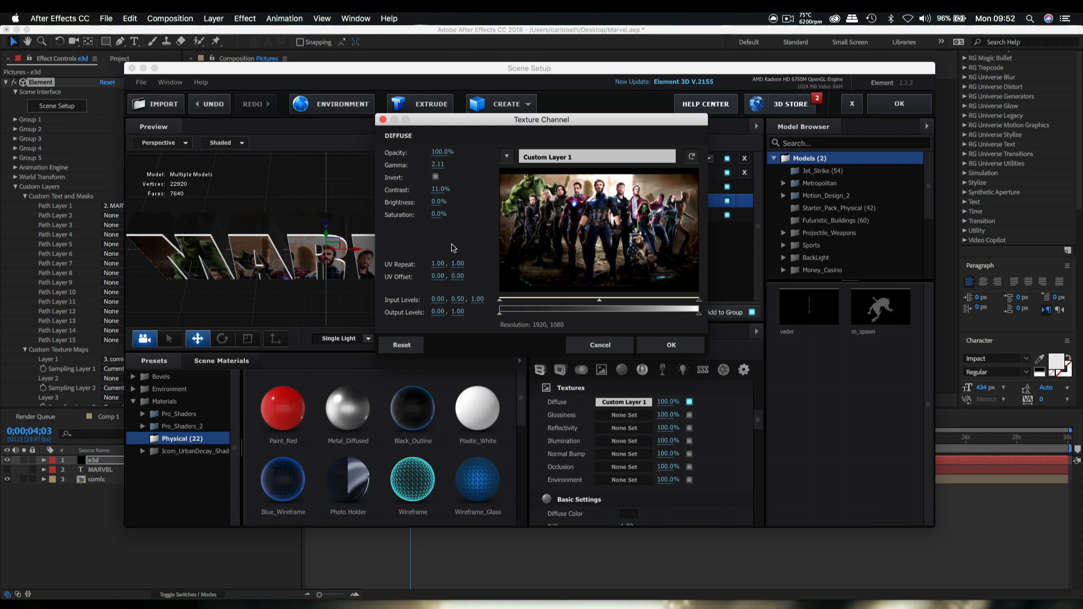
# Step: Set Bevel 2's texture UV Repeat to 0.86, 3.37, Input Levels to 0.08, 0.50, 0.71 and Output Levels to 0.15, 1.00, and apply the scene setup
pyautogui.moveTo(434, 261); pyautogui.dragTo(545, 227)
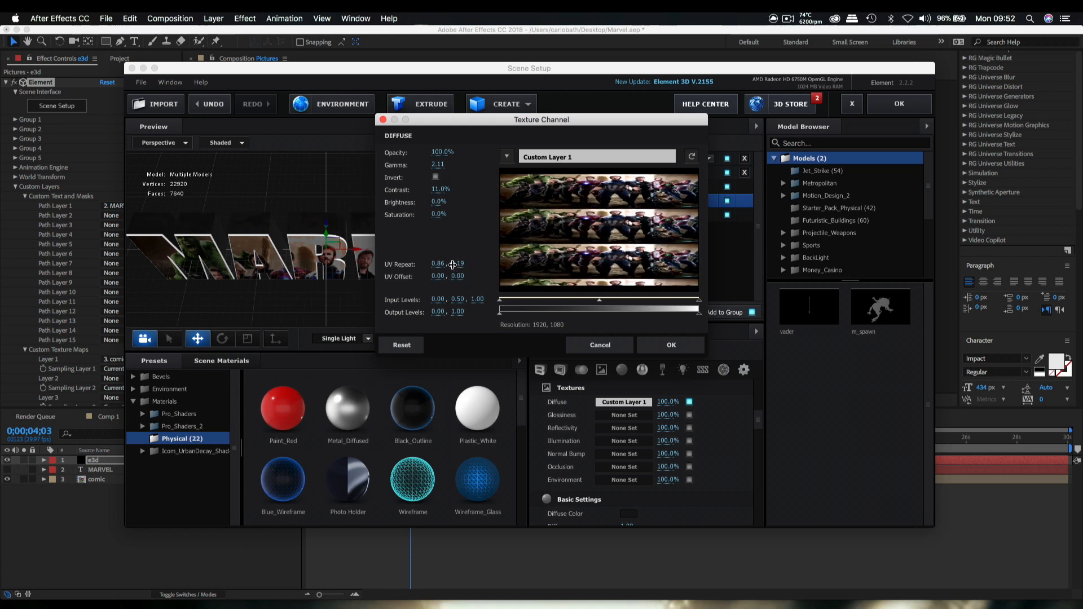
pyautogui.moveTo(452, 264); pyautogui.dragTo(530, 313)
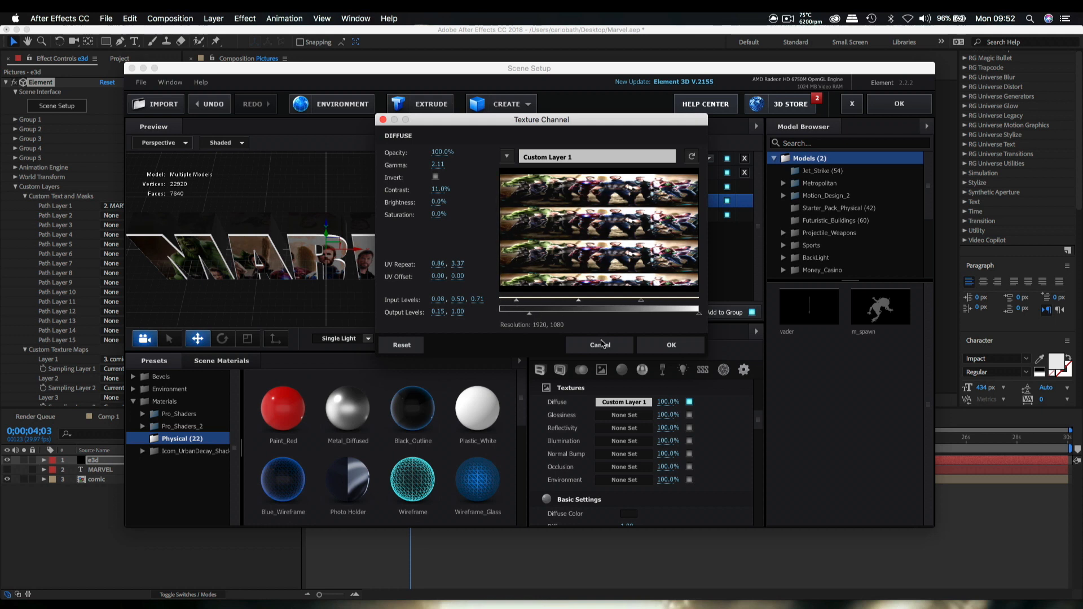
pyautogui.click(683, 346)
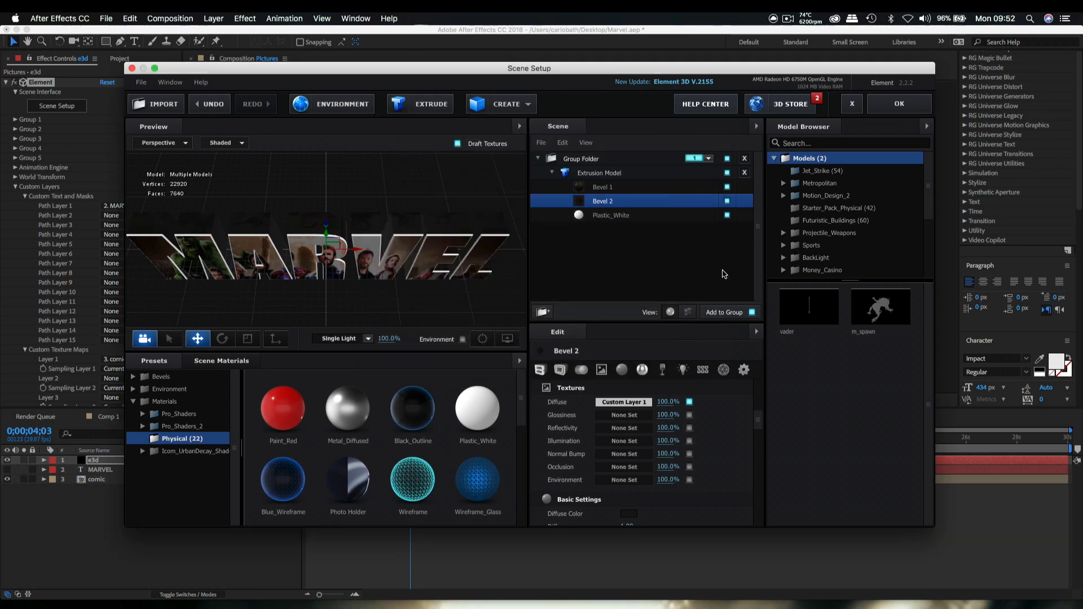
pyautogui.click(908, 103)
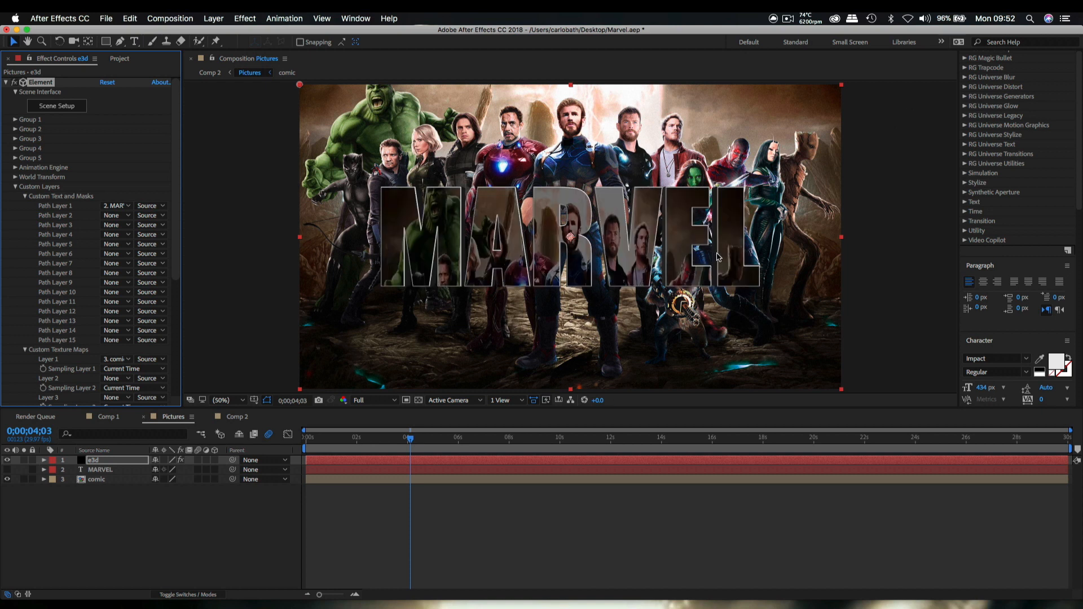
# Step: Preview the textured MARVEL title from the first frame and return the playhead to 0;00;00;00
pyautogui.moveTo(413, 440); pyautogui.dragTo(287, 434)
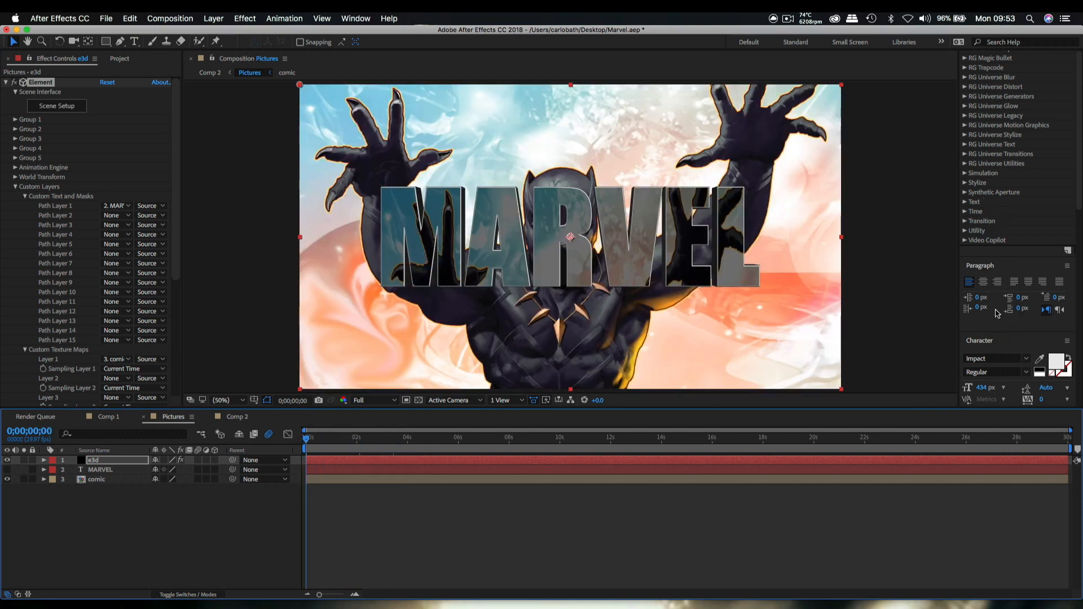
pyautogui.scroll(10, 1013, 232)
pyautogui.click(1017, 151)
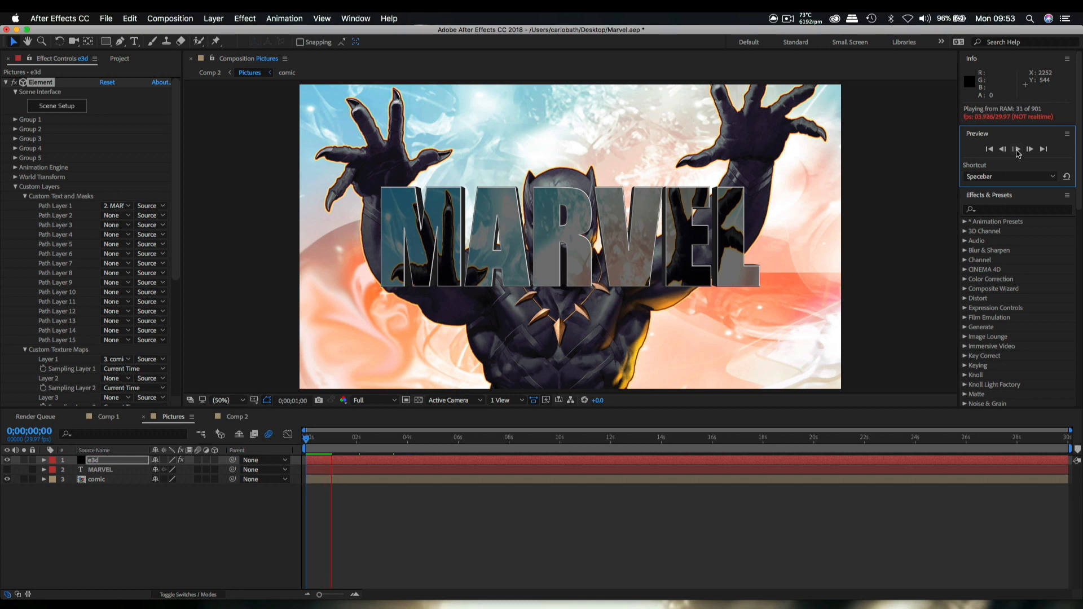
pyautogui.click(1017, 150)
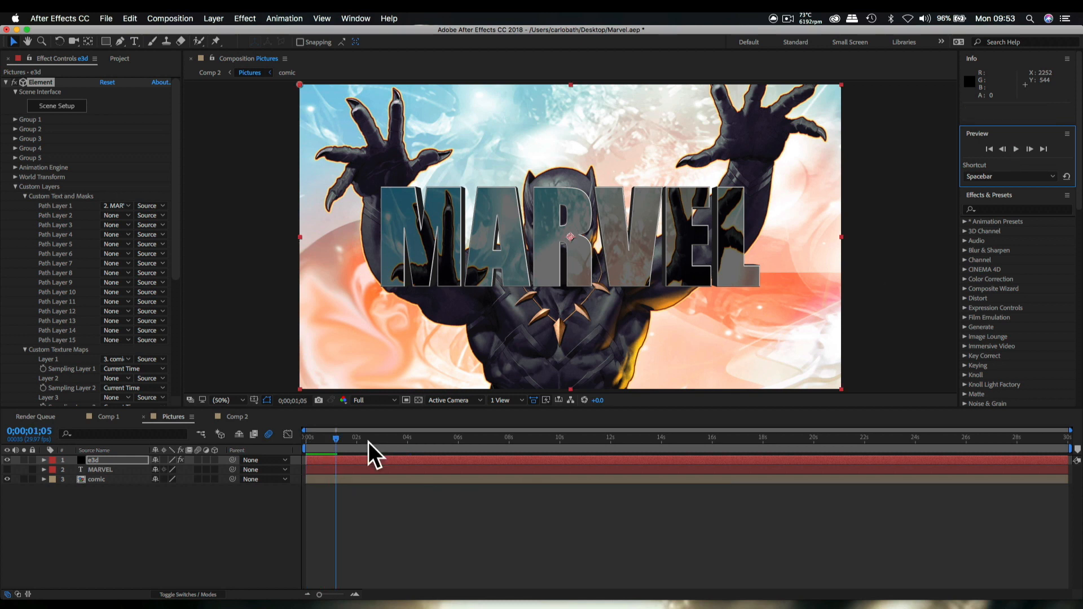
pyautogui.moveTo(337, 442); pyautogui.dragTo(291, 443)
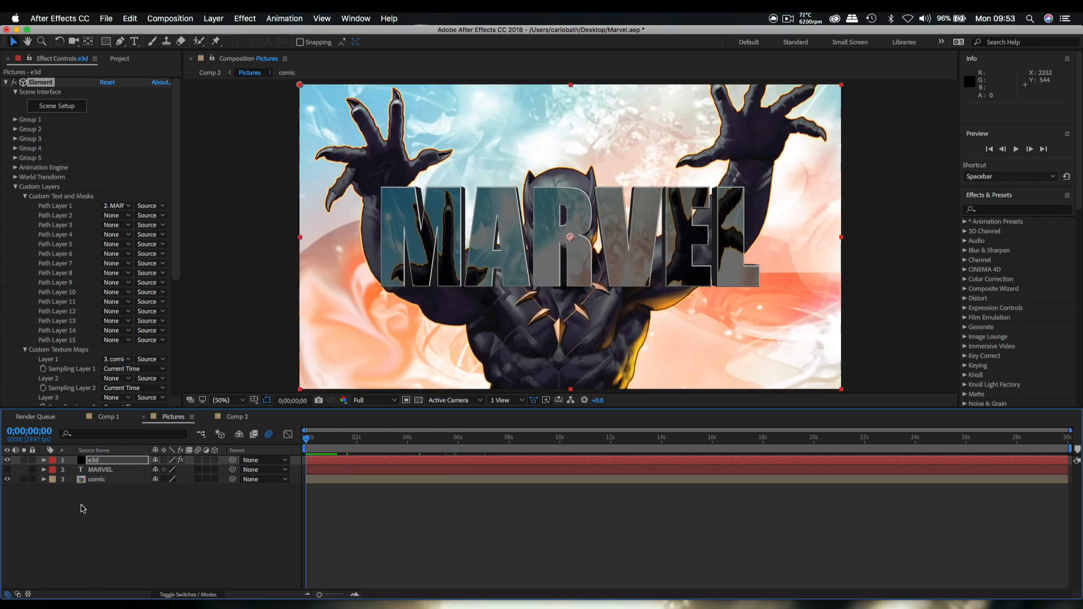
pyautogui.click(94, 461)
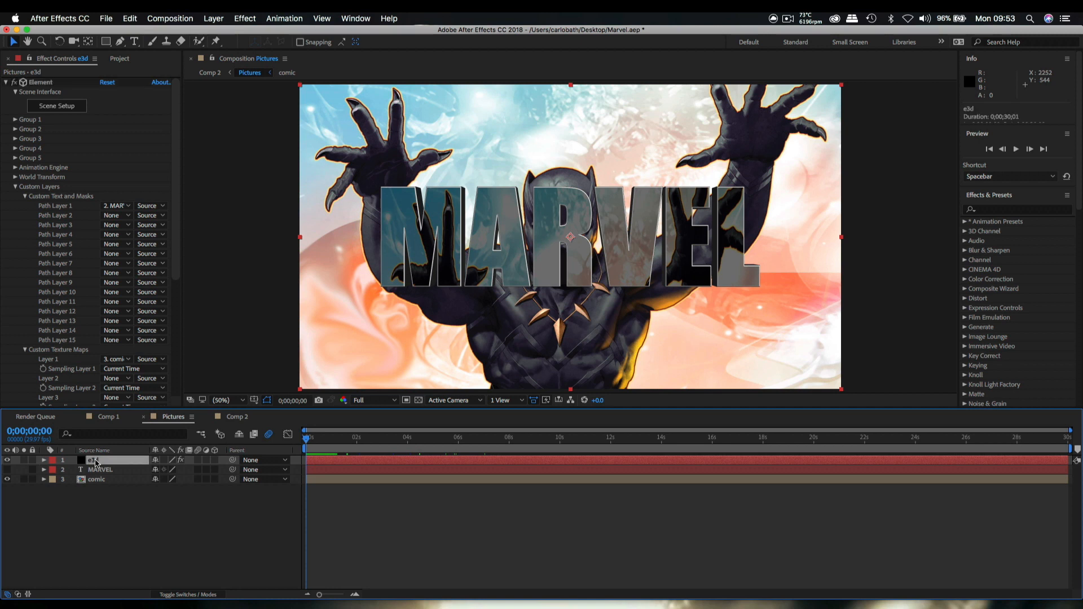
pyautogui.click(44, 461)
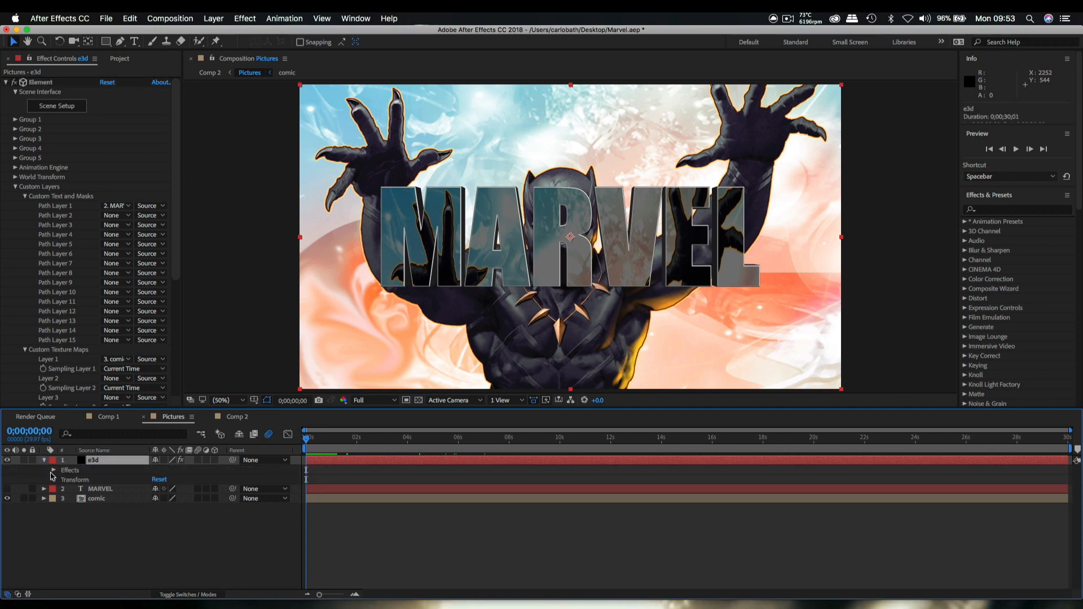
pyautogui.click(55, 480)
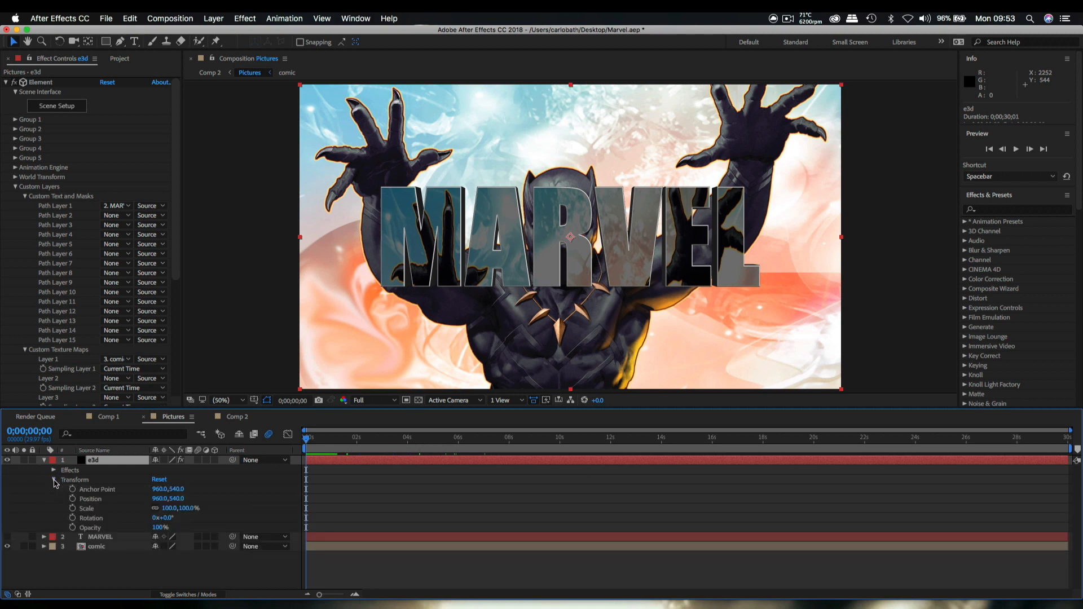
pyautogui.click(54, 480)
pyautogui.click(44, 460)
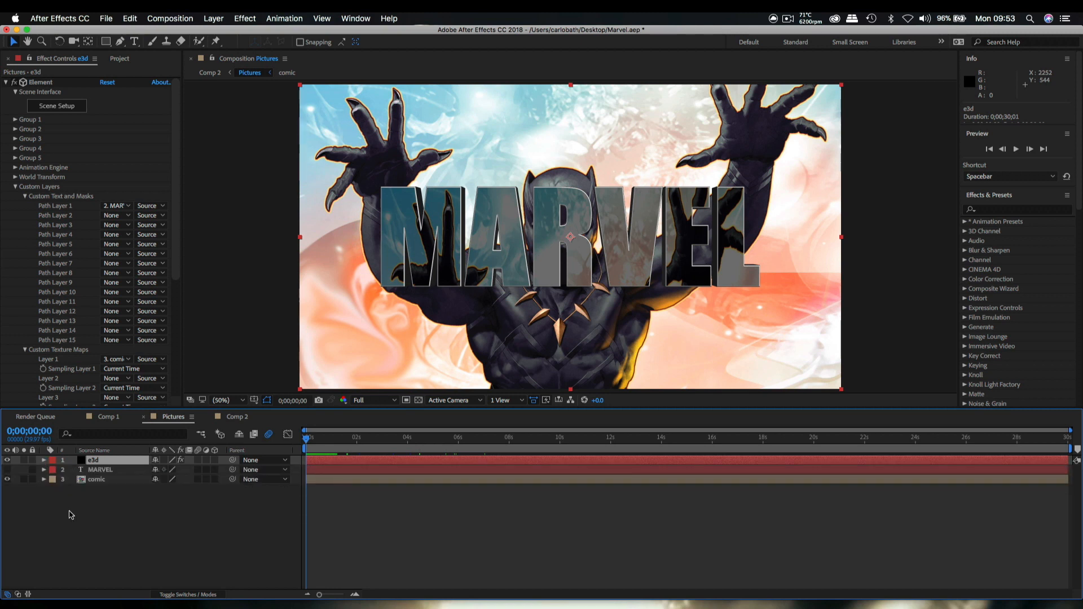
# Step: Add a two-node 28mm camera to the Pictures composition and orbit it to position 973.0, 513.9, -1493.0
pyautogui.rightClick(69, 511)
pyautogui.moveTo(140, 497)
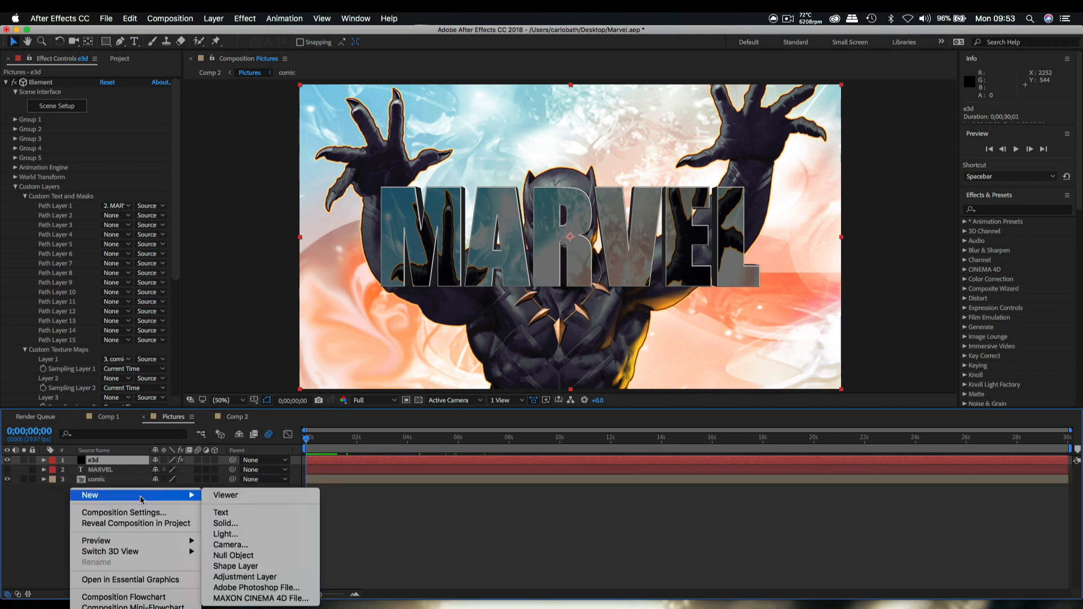
pyautogui.click(248, 546)
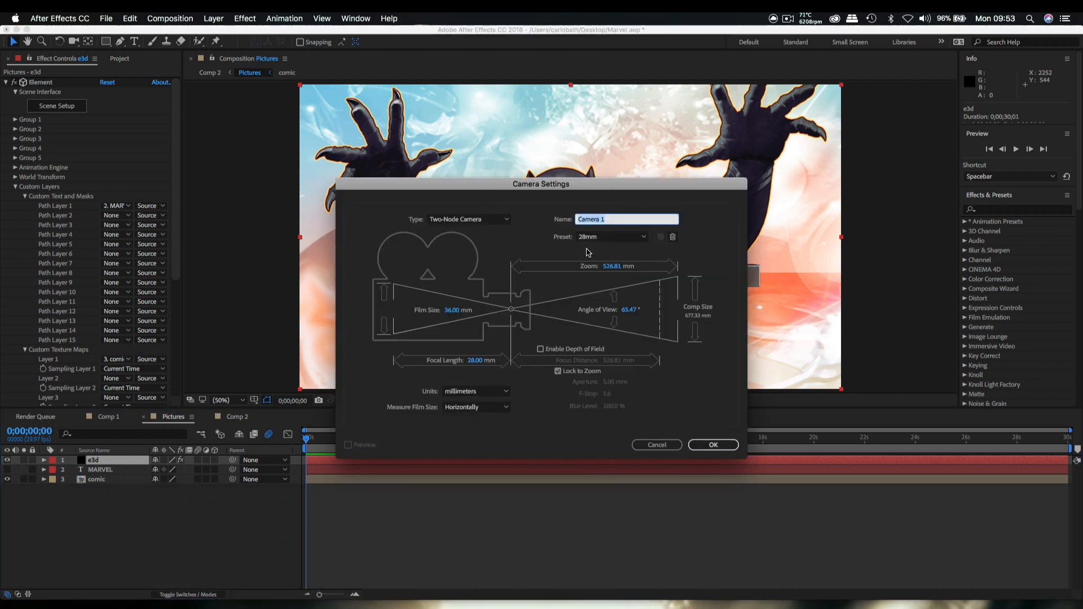
pyautogui.click(713, 445)
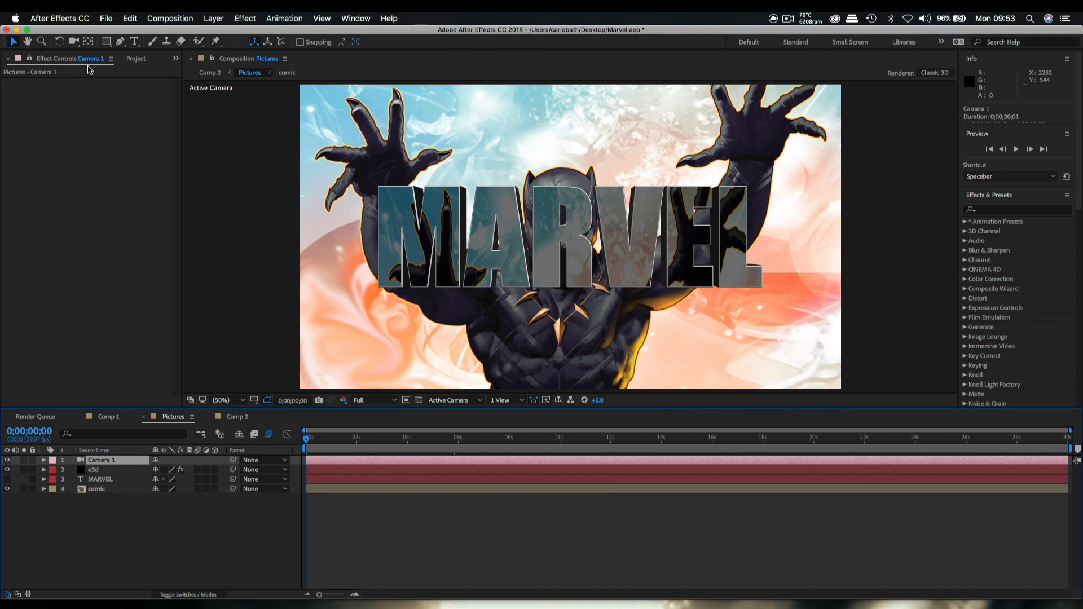
pyautogui.click(74, 44)
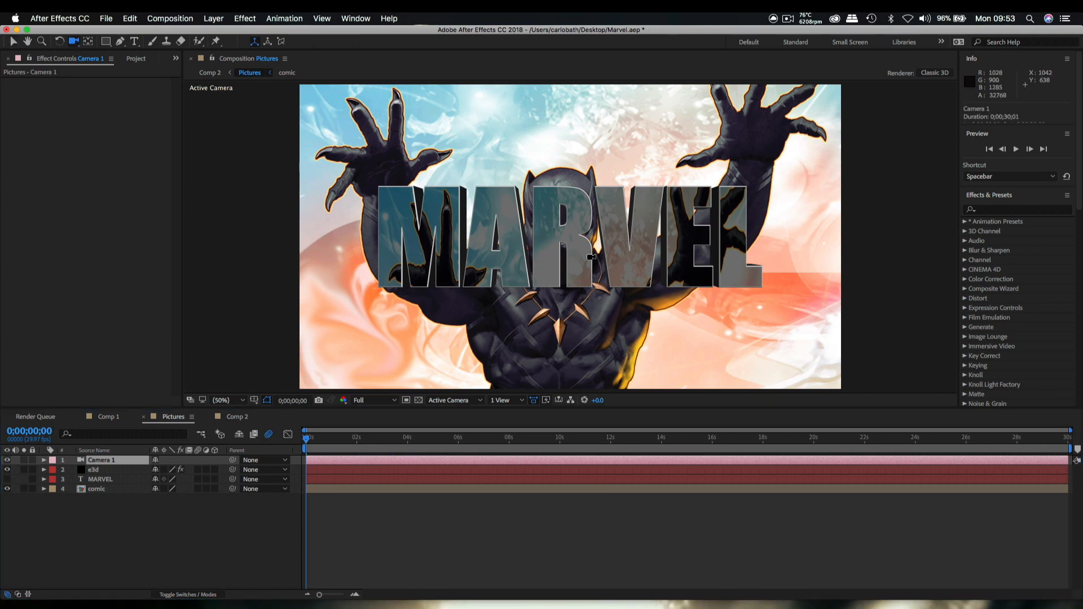
pyautogui.moveTo(590, 256); pyautogui.dragTo(550, 261)
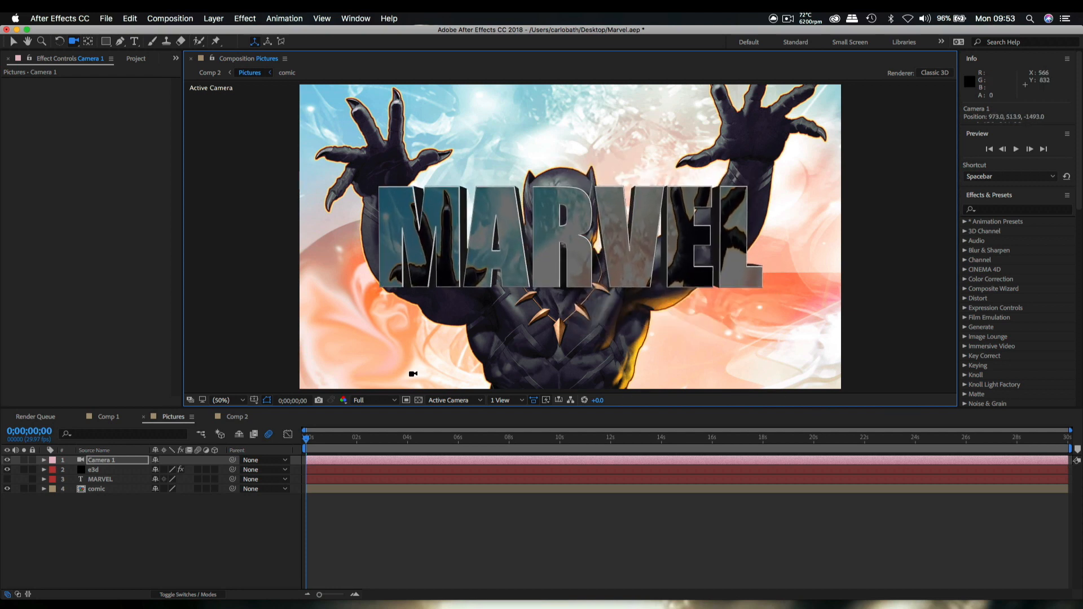
# Step: Try tilting Camera 1 with its X Rotation and restore the value to 0°
pyautogui.click(44, 460)
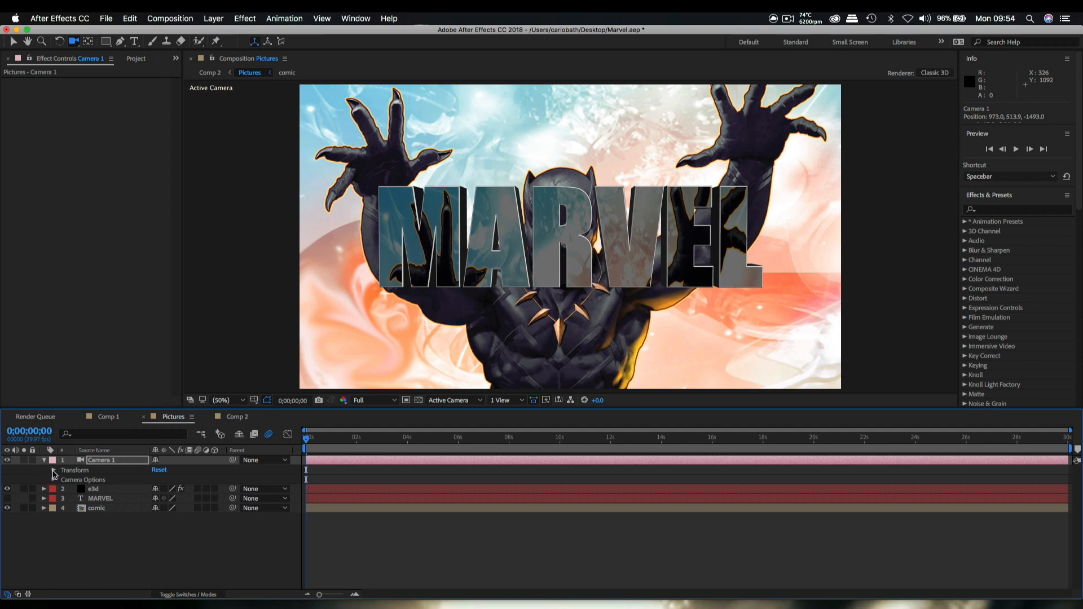
pyautogui.click(54, 471)
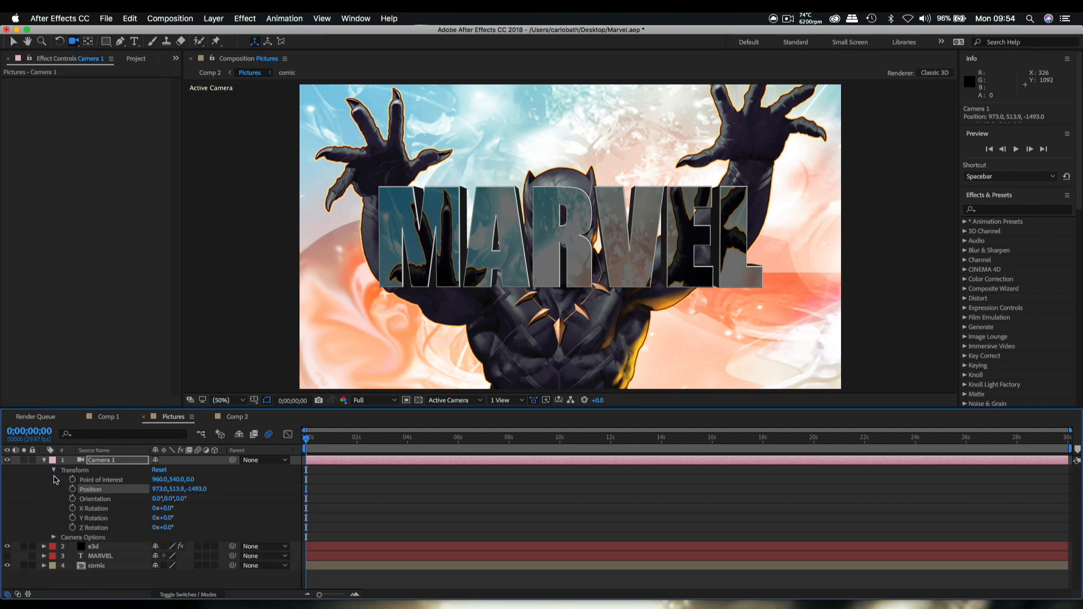
pyautogui.moveTo(167, 511); pyautogui.dragTo(167, 508)
pyautogui.click(167, 508)
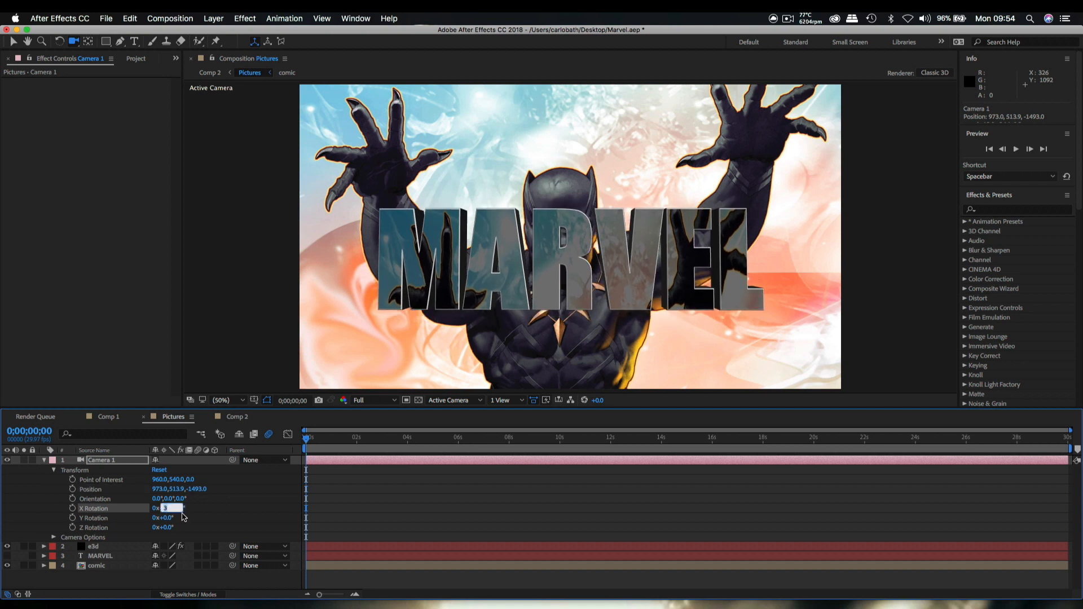
pyautogui.write('0')
pyautogui.press('Return')
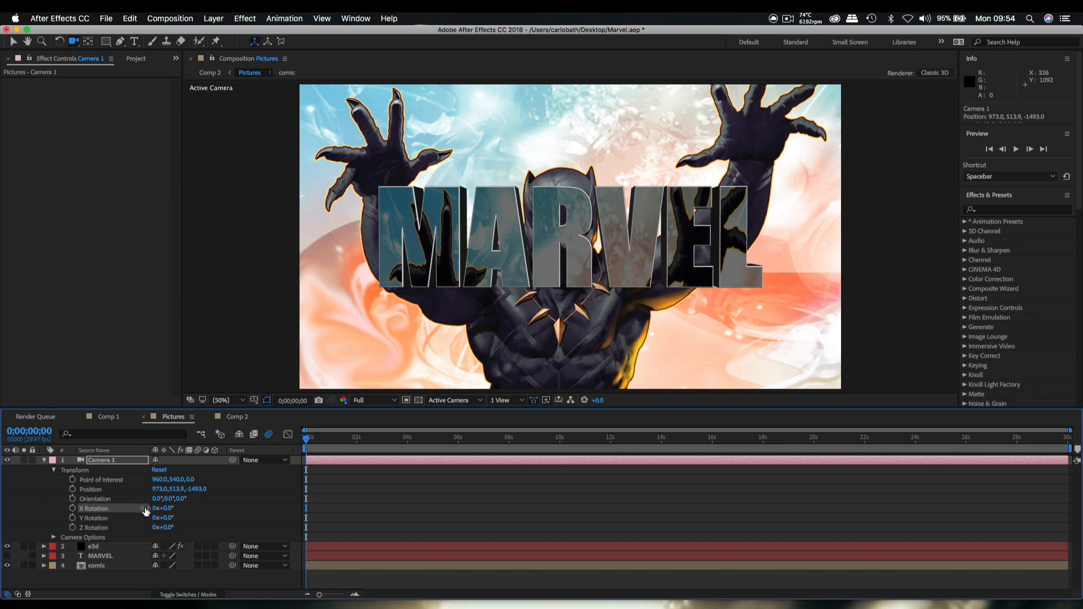
# Step: Set Camera 1's Point of Interest depth to 34.0 and its Position depth to -514.0, and keyframe the Position at 0;00;00;00
pyautogui.click(189, 480)
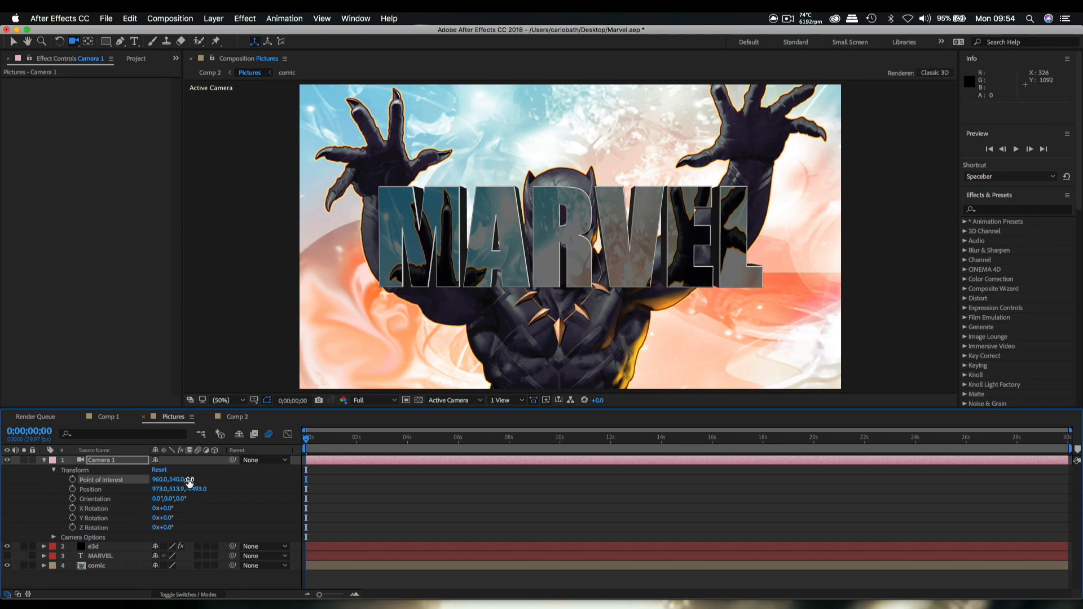
pyautogui.moveTo(190, 480); pyautogui.dragTo(240, 493)
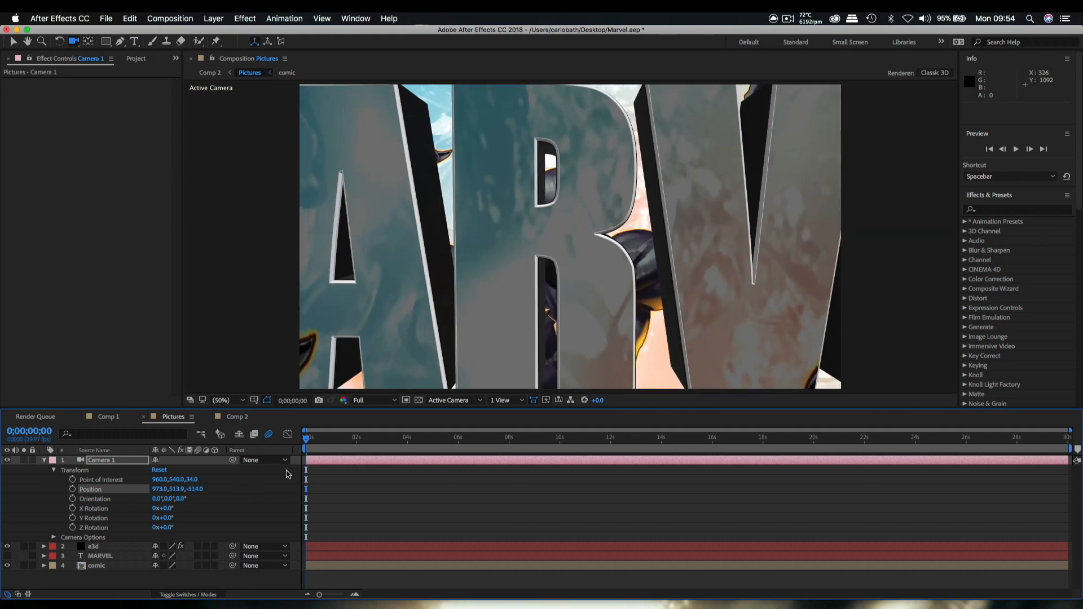
pyautogui.click(73, 489)
# Step: Add a Position keyframe of 973.0, 513.9, -1296.0 to Camera 1 at 0;00;30;00
pyautogui.moveTo(308, 441); pyautogui.dragTo(1072, 440)
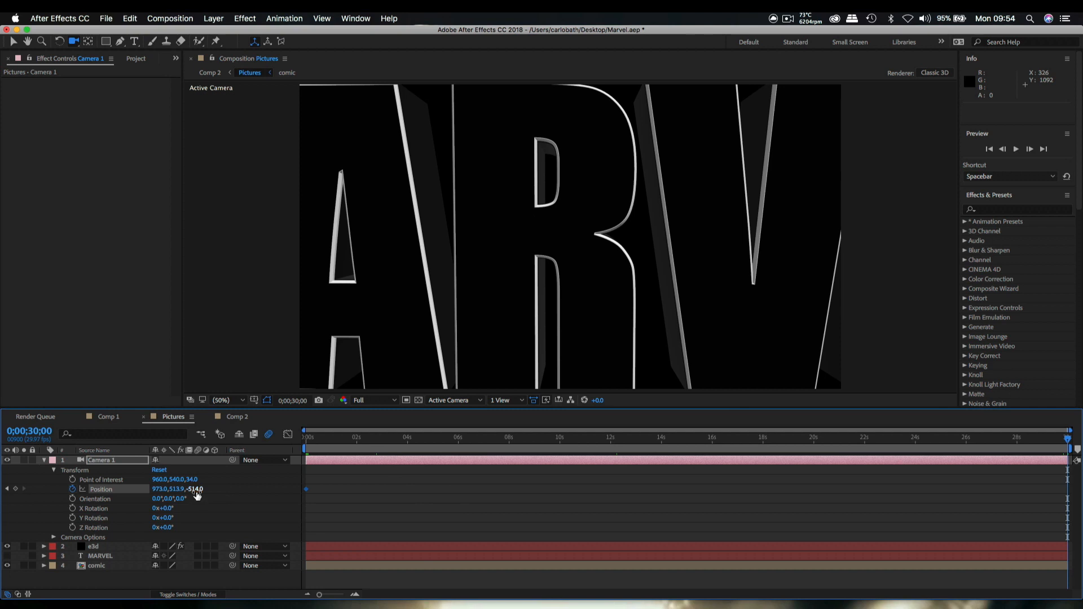
pyautogui.moveTo(193, 489); pyautogui.dragTo(5, 521)
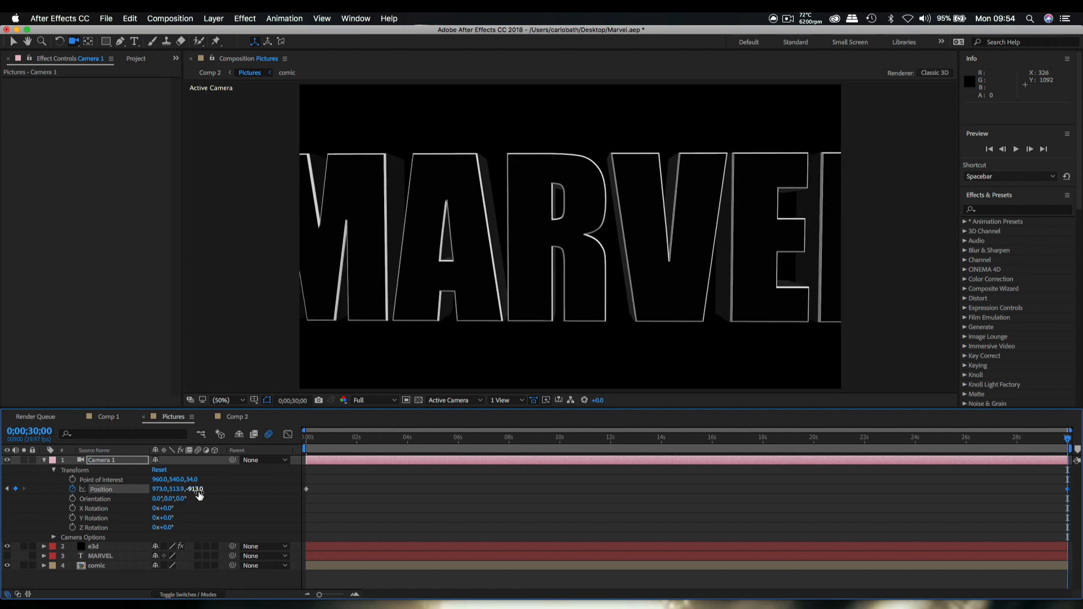
pyautogui.moveTo(197, 490); pyautogui.dragTo(21, 499)
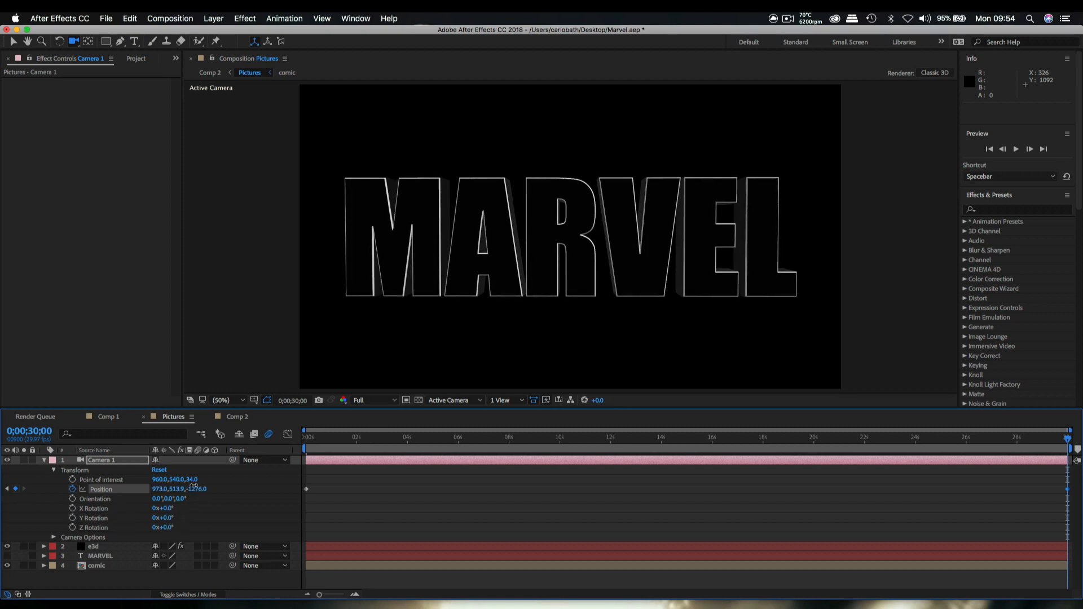
pyautogui.moveTo(196, 488); pyautogui.dragTo(186, 487)
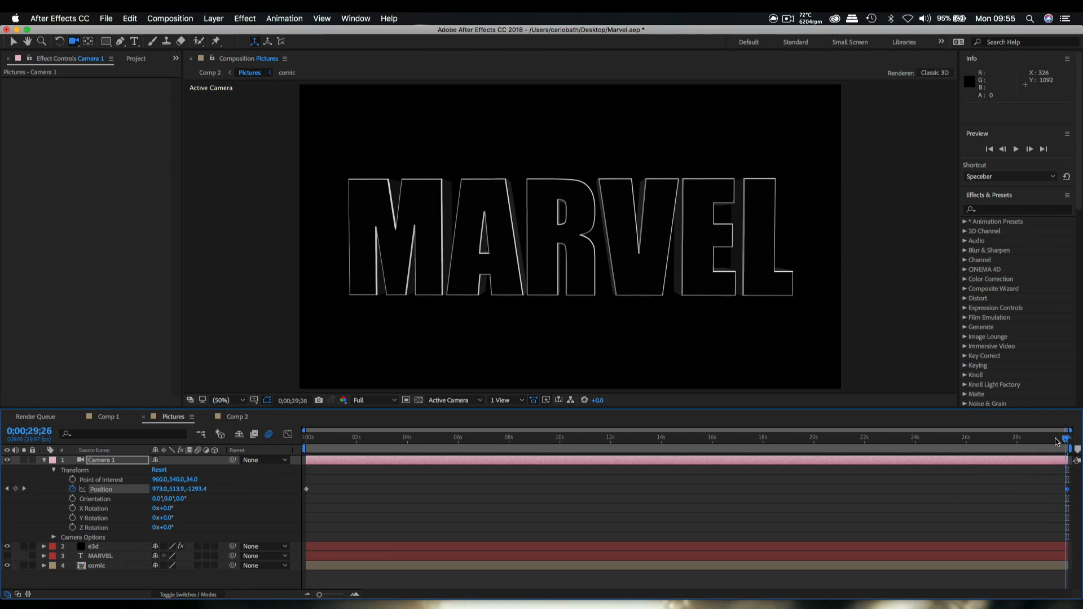
# Step: Start a preview of the camera move from the first frame and set the composition's preview resolution to Half
pyautogui.moveTo(1068, 438); pyautogui.dragTo(978, 439)
pyautogui.moveTo(909, 464); pyautogui.dragTo(292, 465)
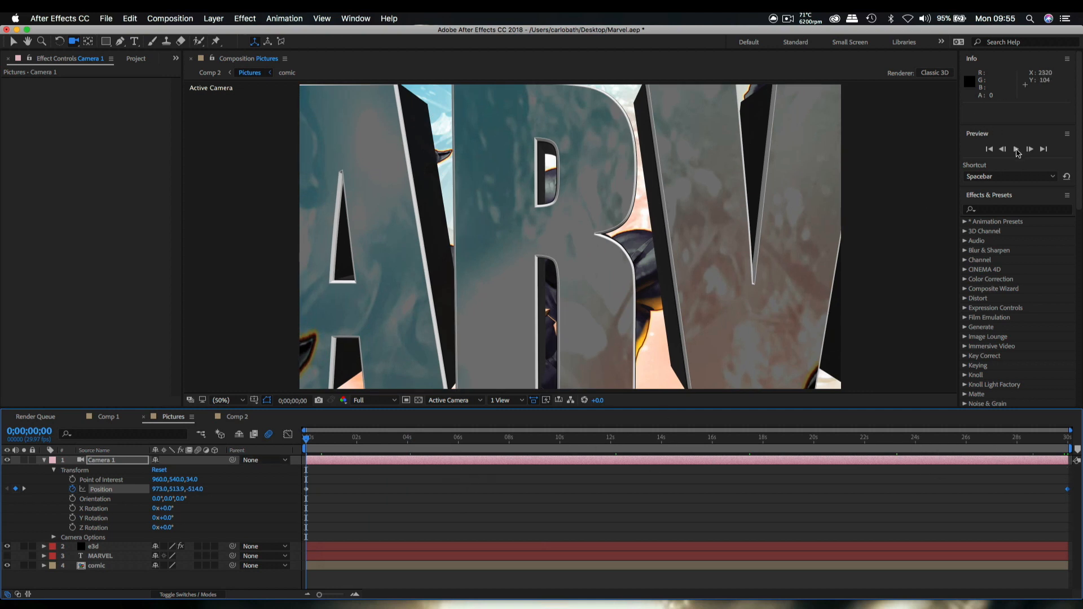
pyautogui.click(1018, 150)
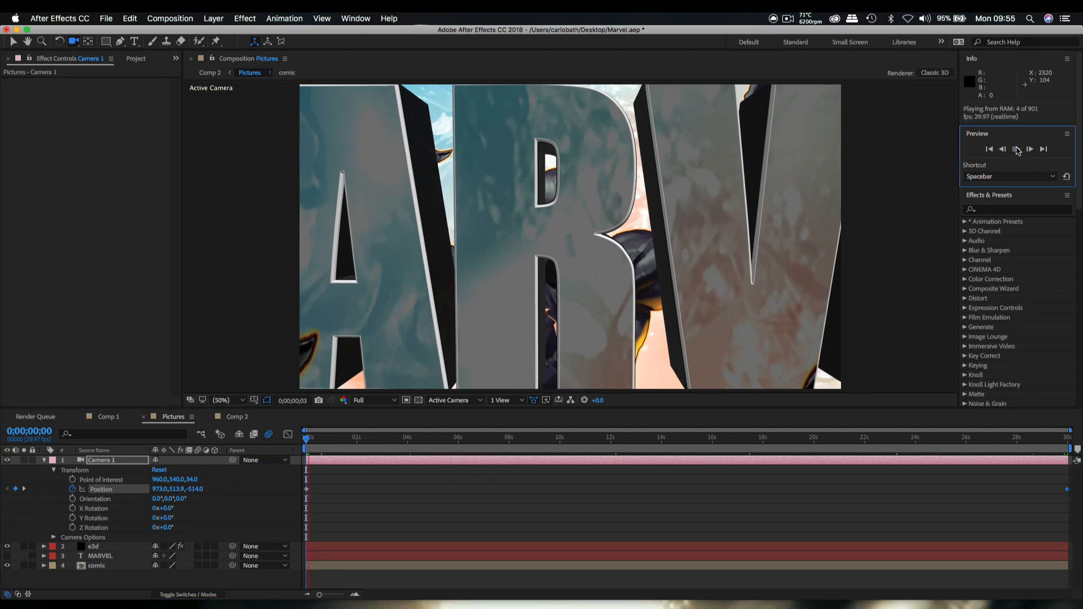
pyautogui.click(383, 402)
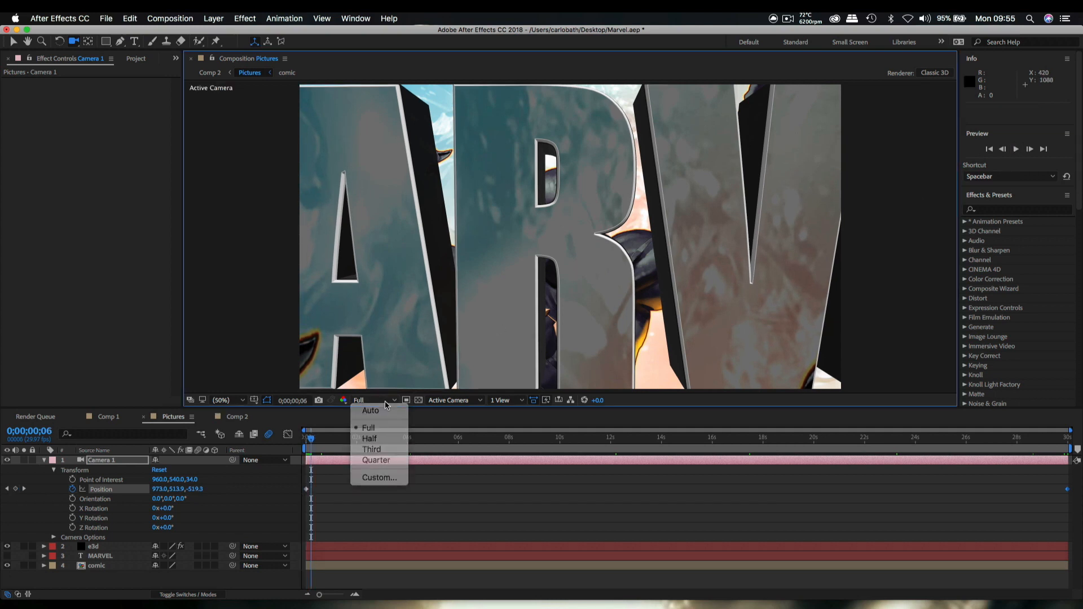
pyautogui.click(384, 402)
pyautogui.click(383, 403)
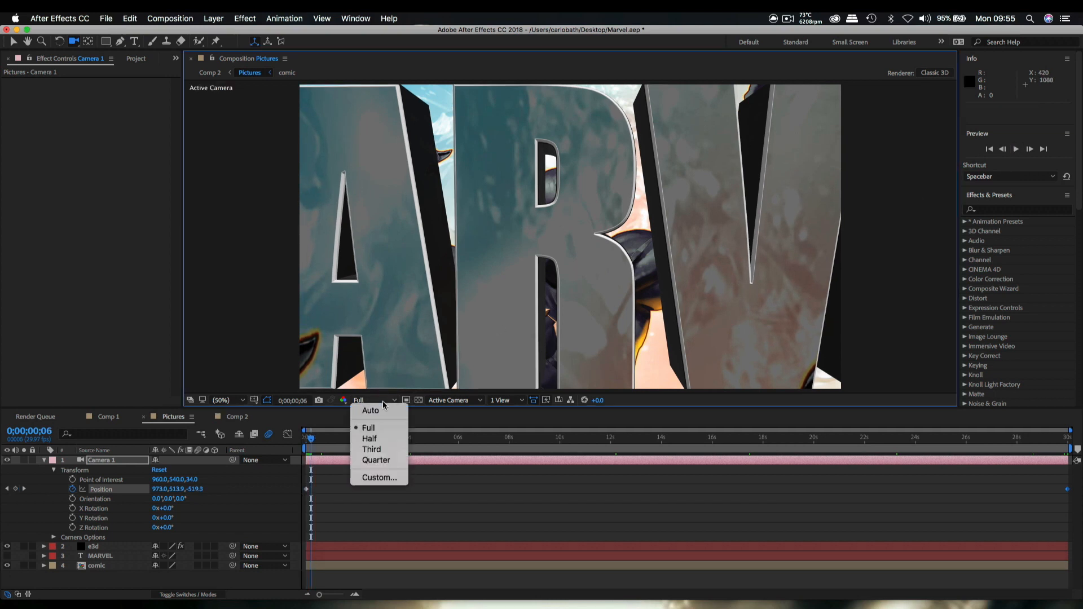
pyautogui.click(386, 440)
# Step: Preview the camera pull-back from the first frame and return the playhead to 0;00;00;00
pyautogui.moveTo(313, 440); pyautogui.dragTo(306, 439)
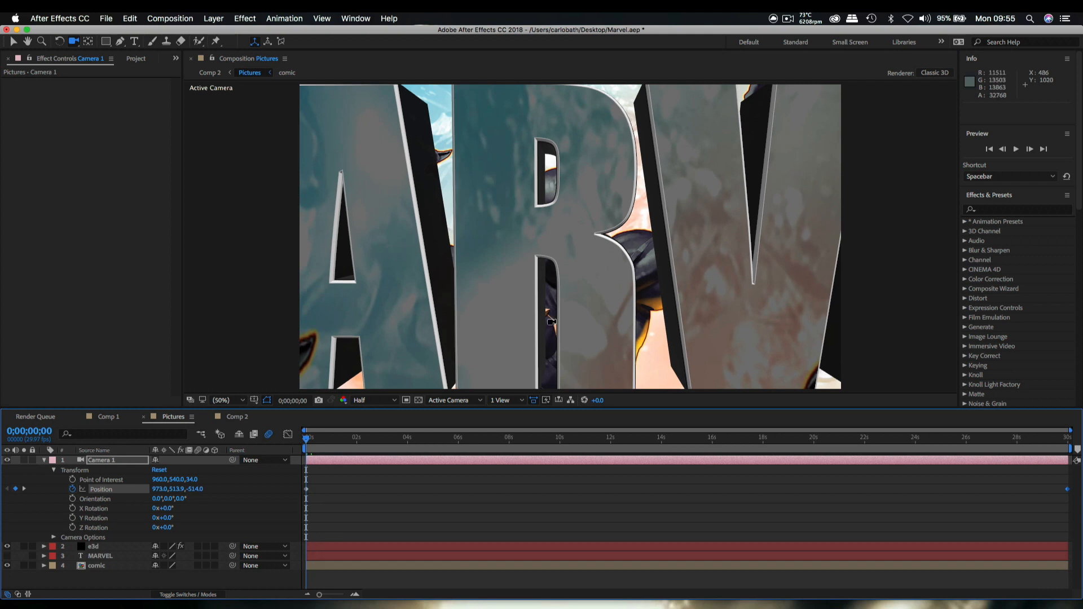
pyautogui.click(1017, 150)
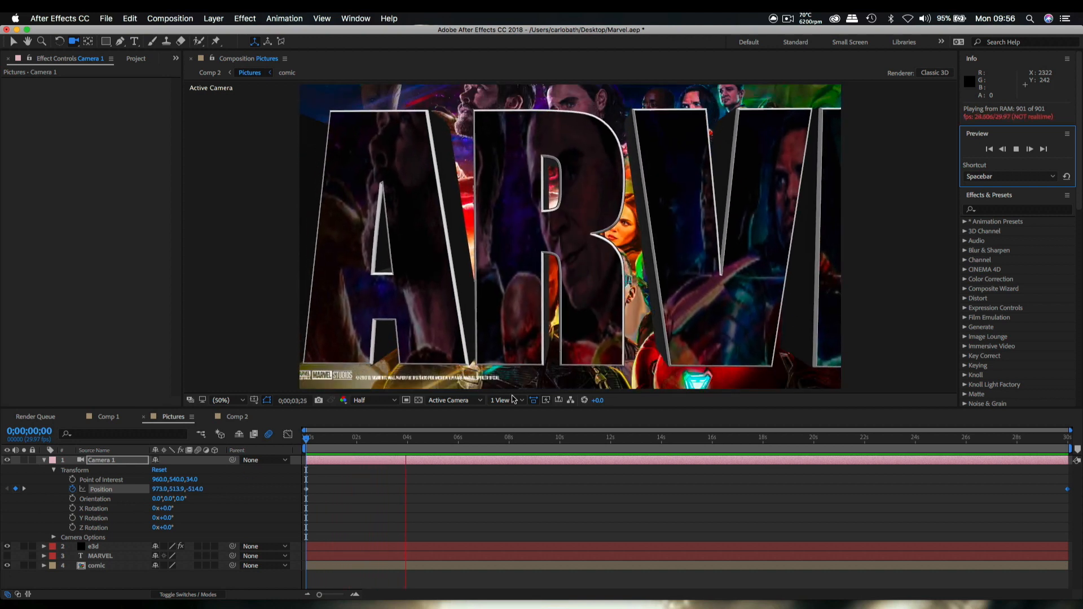
pyautogui.click(453, 441)
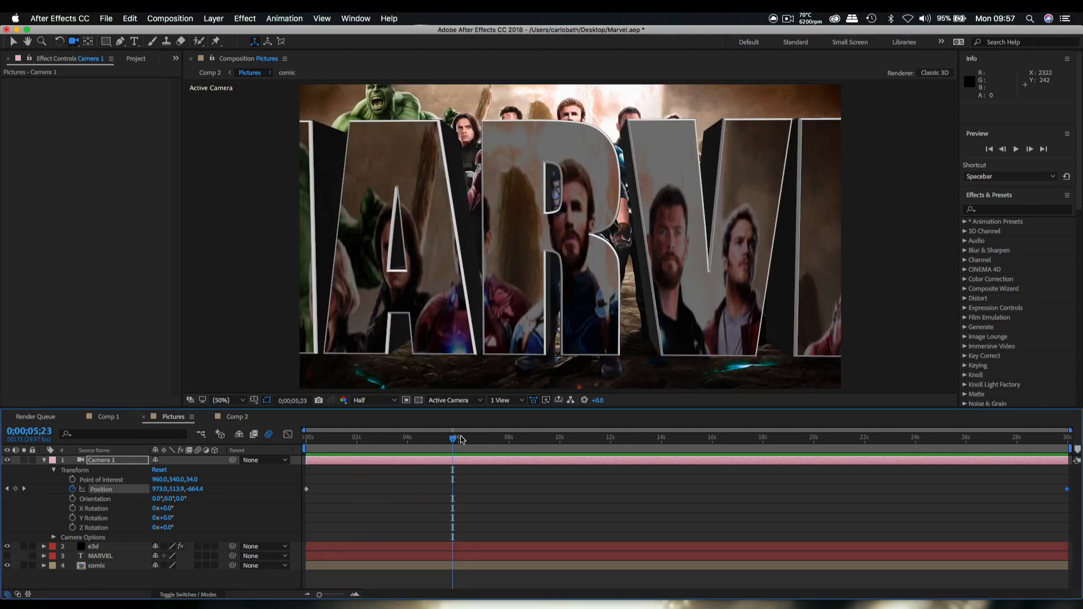
pyautogui.moveTo(453, 441); pyautogui.dragTo(296, 434)
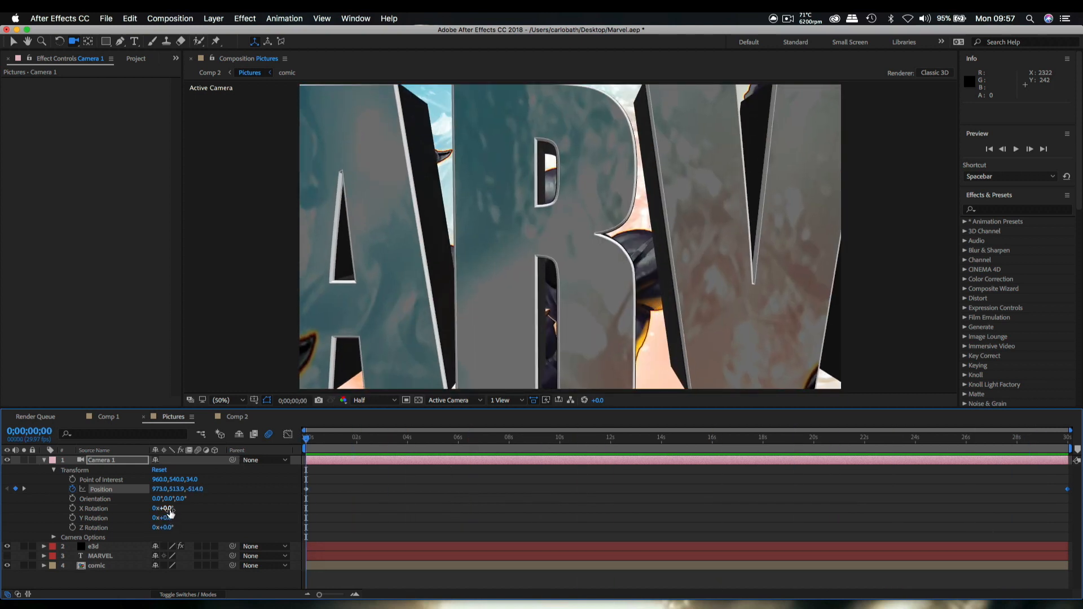
# Step: Set Camera 1's X Rotation to 1° and keyframe its Y Rotation at -64° on the first frame and -1° at 0;00;30;00
pyautogui.moveTo(164, 508); pyautogui.dragTo(112, 504)
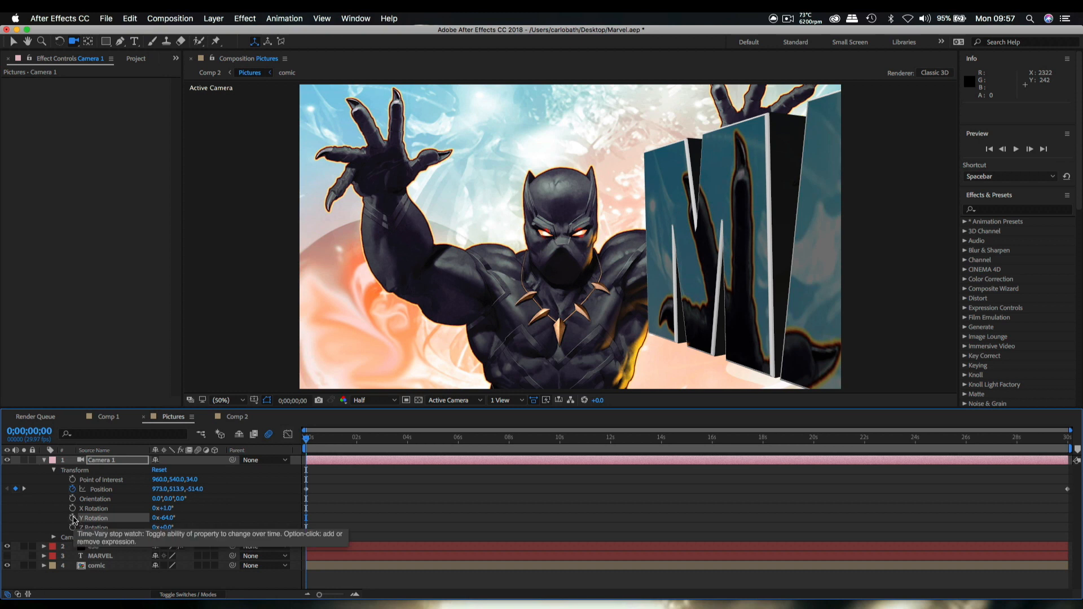
pyautogui.click(73, 518)
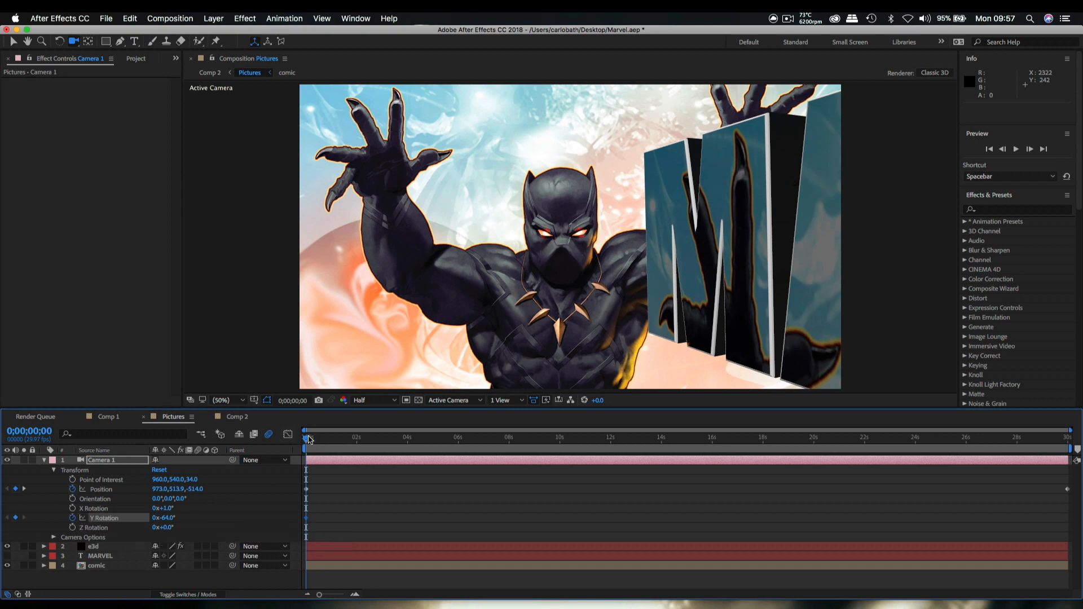
pyautogui.moveTo(308, 442); pyautogui.dragTo(1072, 472)
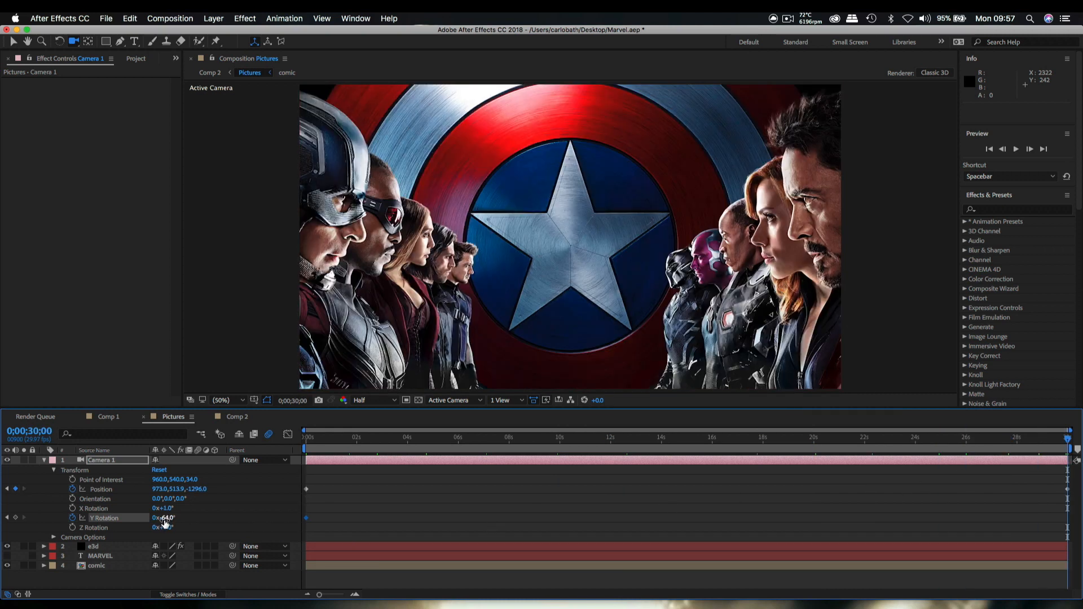
pyautogui.moveTo(166, 524); pyautogui.dragTo(194, 514)
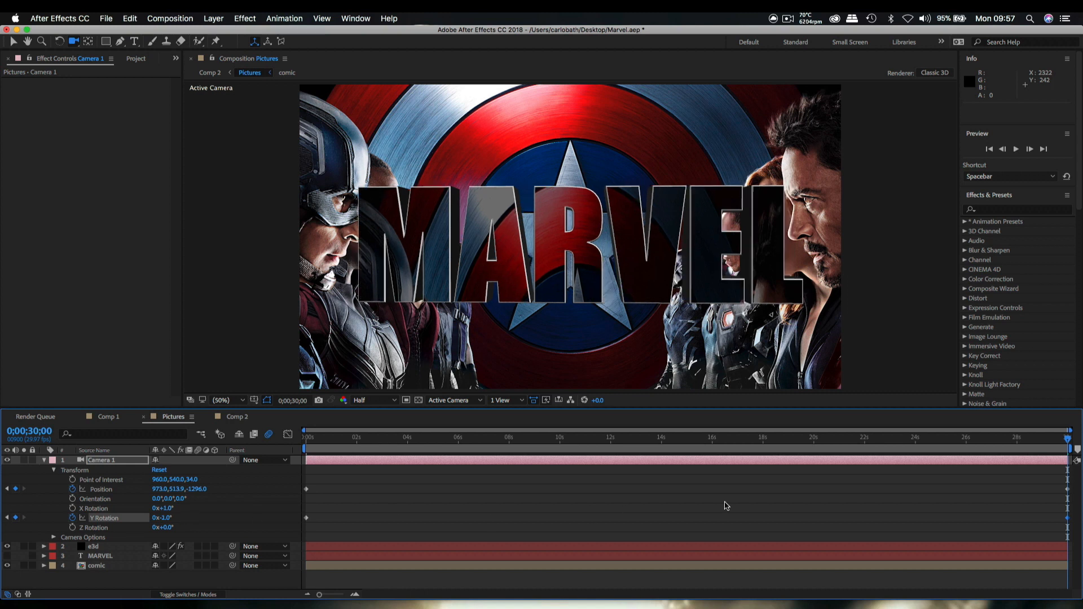
# Step: Preview the rotating camera move from the first frame and check the final frame at 0;00;30;00
pyautogui.moveTo(1070, 440); pyautogui.dragTo(308, 492)
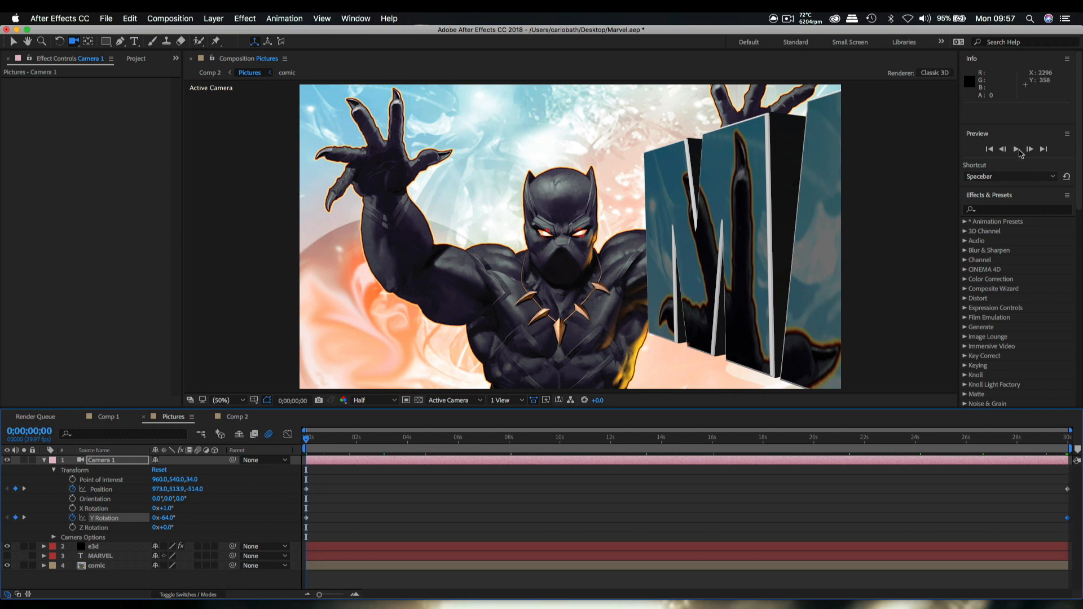
pyautogui.click(1017, 150)
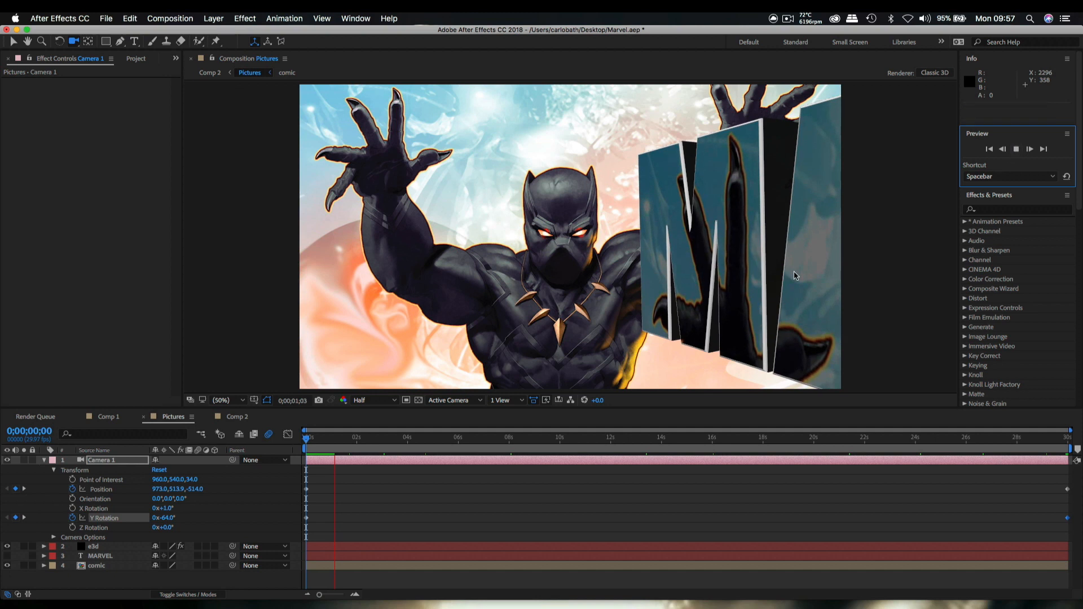
pyautogui.press('space')
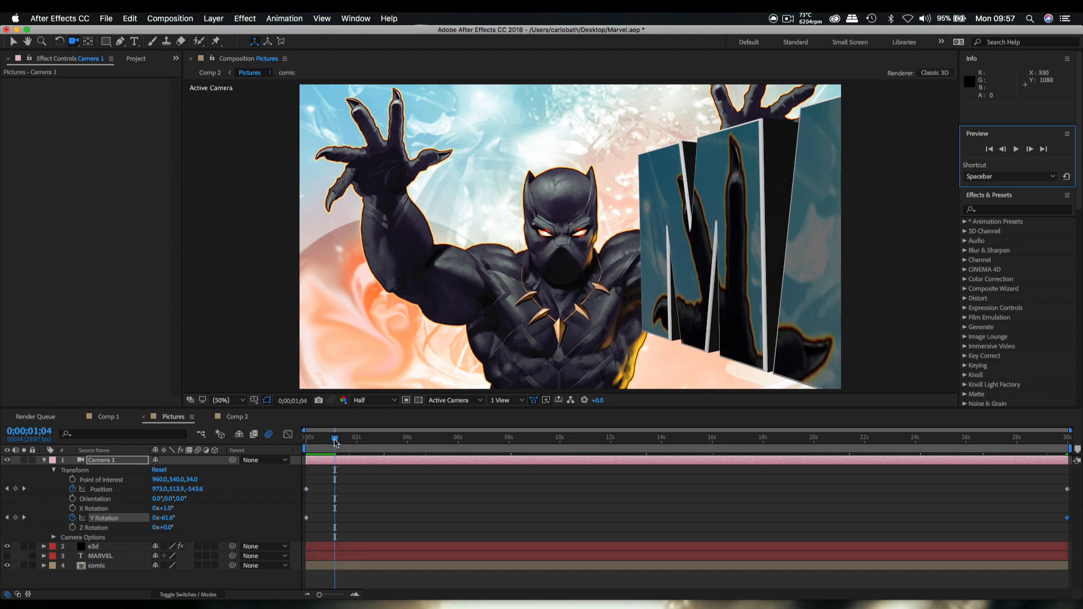
pyautogui.moveTo(335, 442); pyautogui.dragTo(1077, 461)
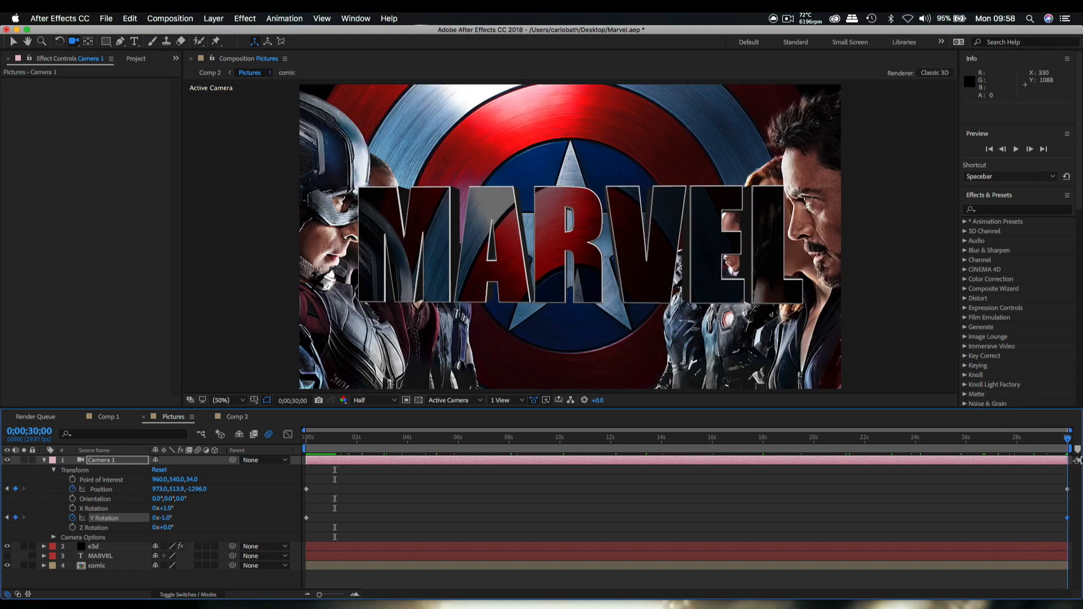
# Step: Pre-compose all four layers of the Pictures composition into a new composition named Animation
pyautogui.click(44, 461)
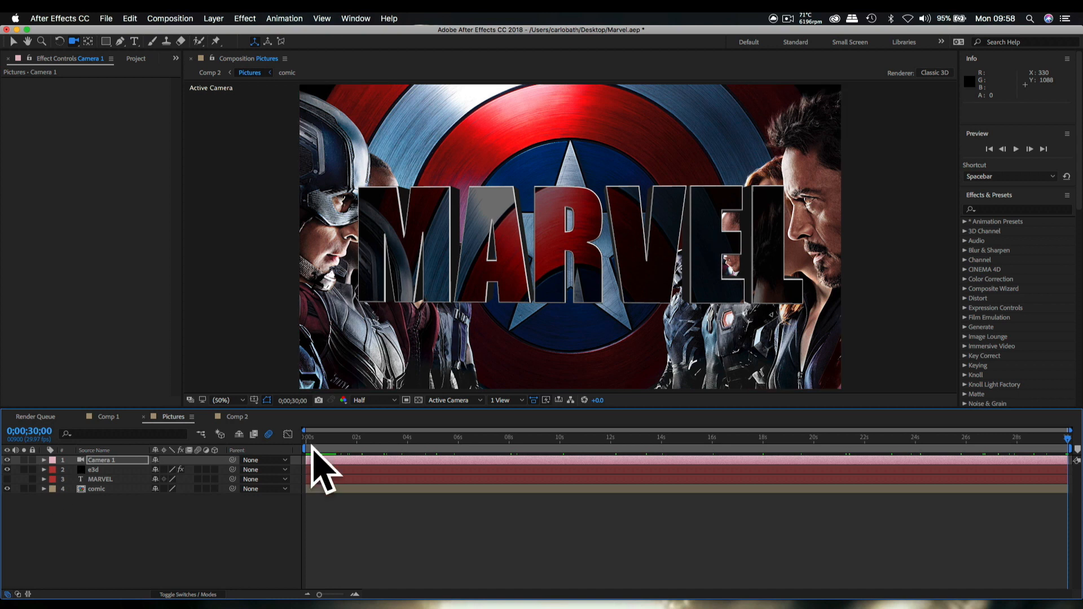
pyautogui.moveTo(96, 515); pyautogui.dragTo(109, 453)
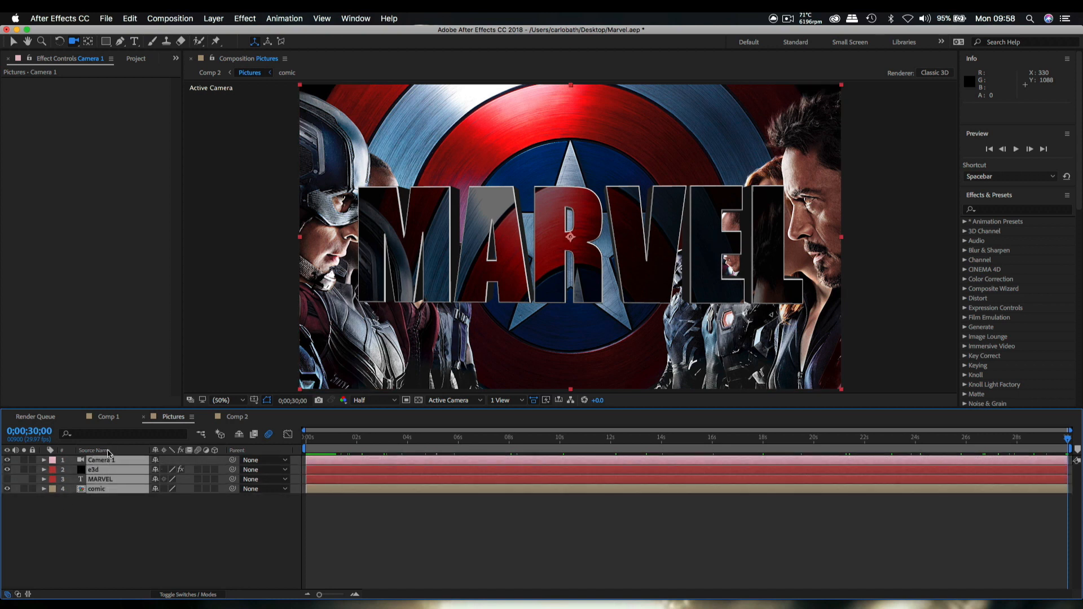
pyautogui.click(213, 18)
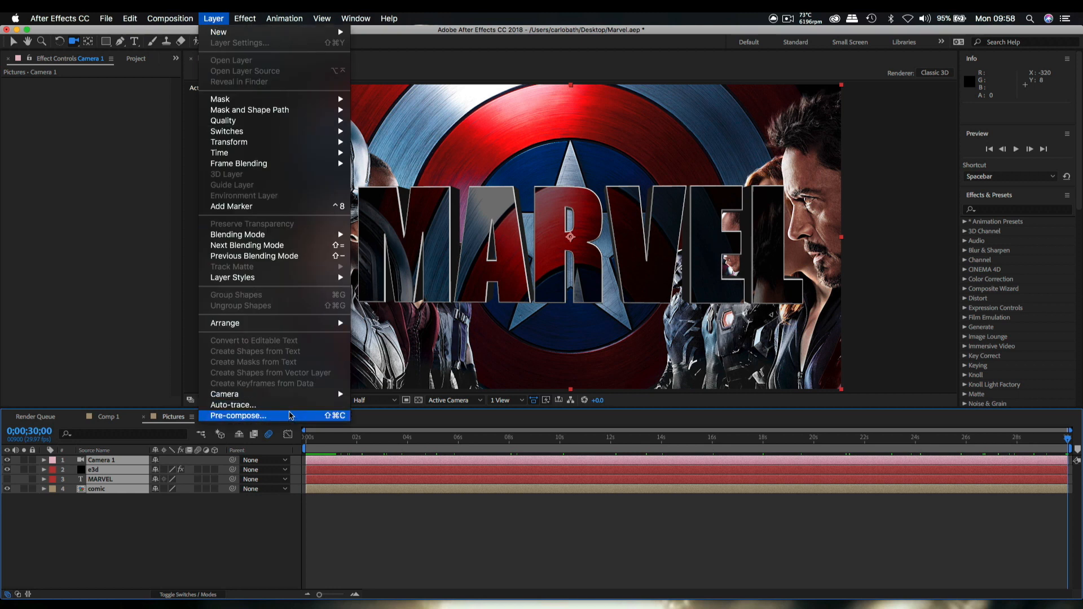
pyautogui.click(290, 416)
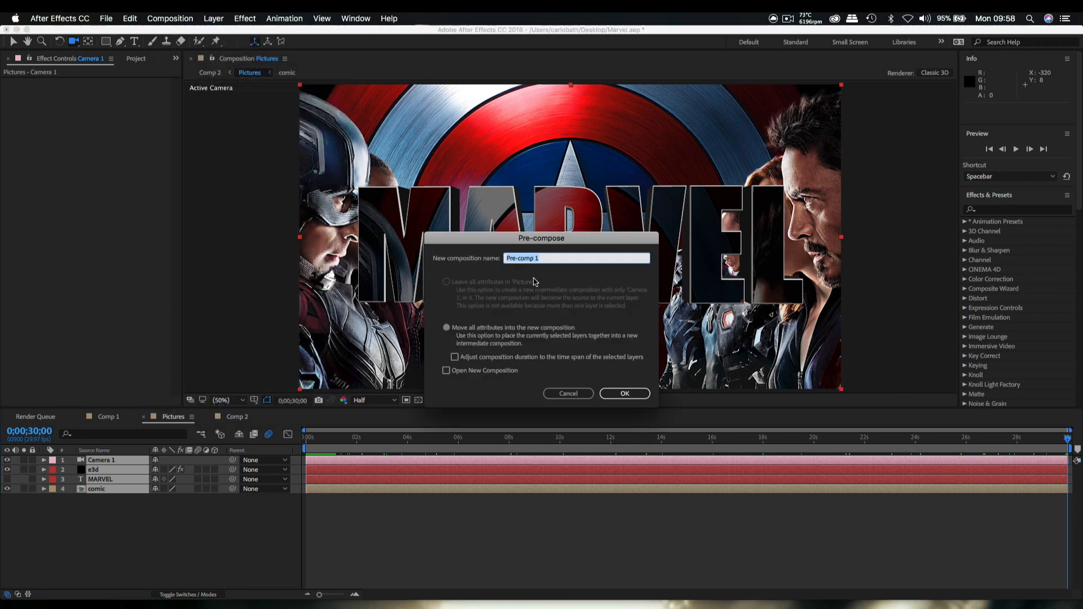
pyautogui.write('Animation')
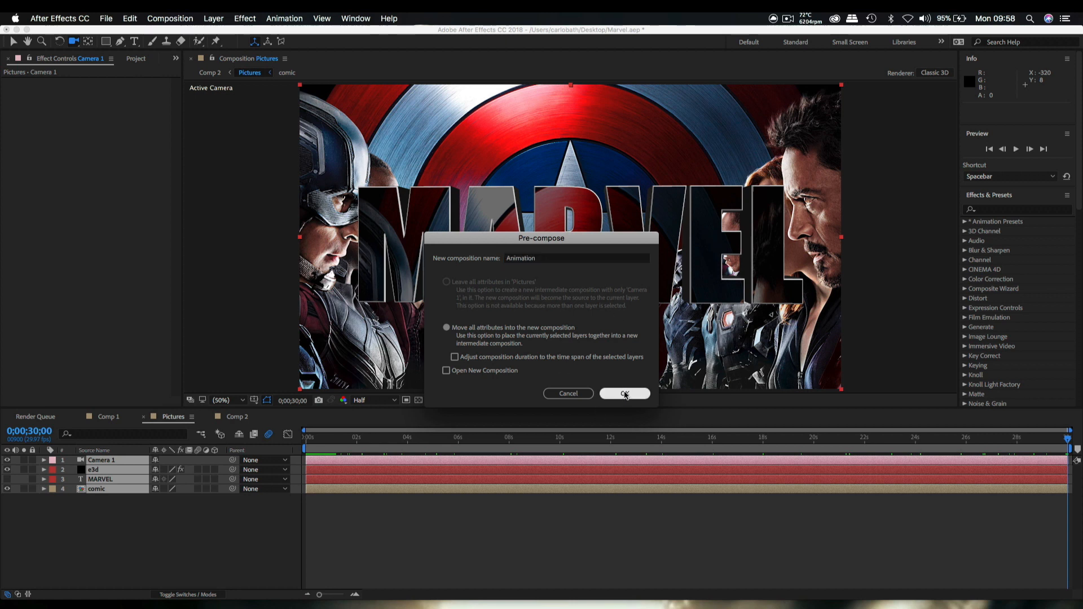
pyautogui.click(624, 394)
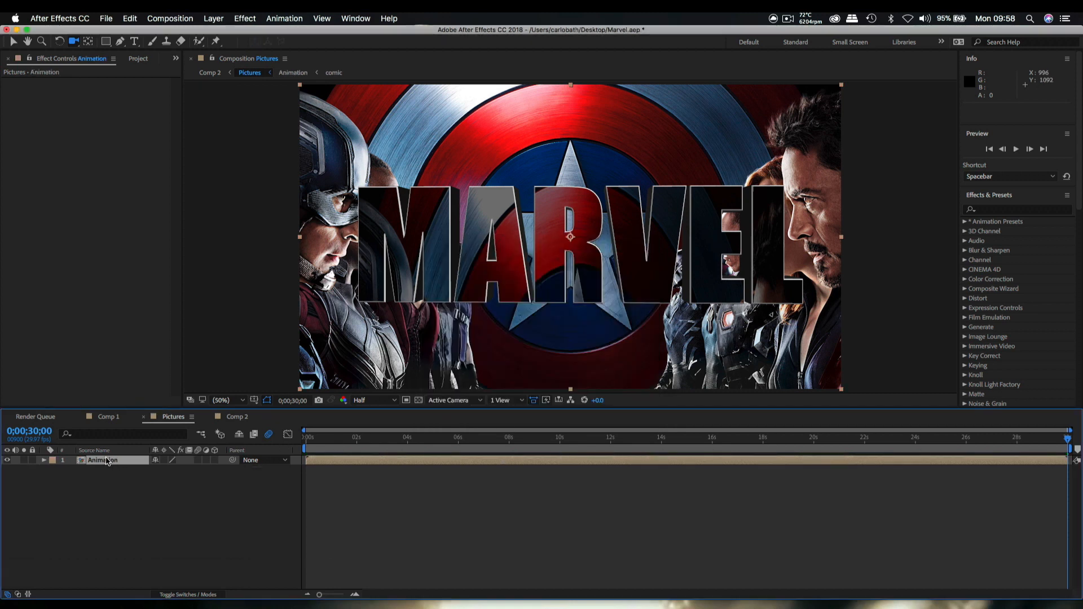
# Step: Enable time remapping on the Animation layer and move its last Time Remap keyframe to 0;00;05;17
pyautogui.click(213, 19)
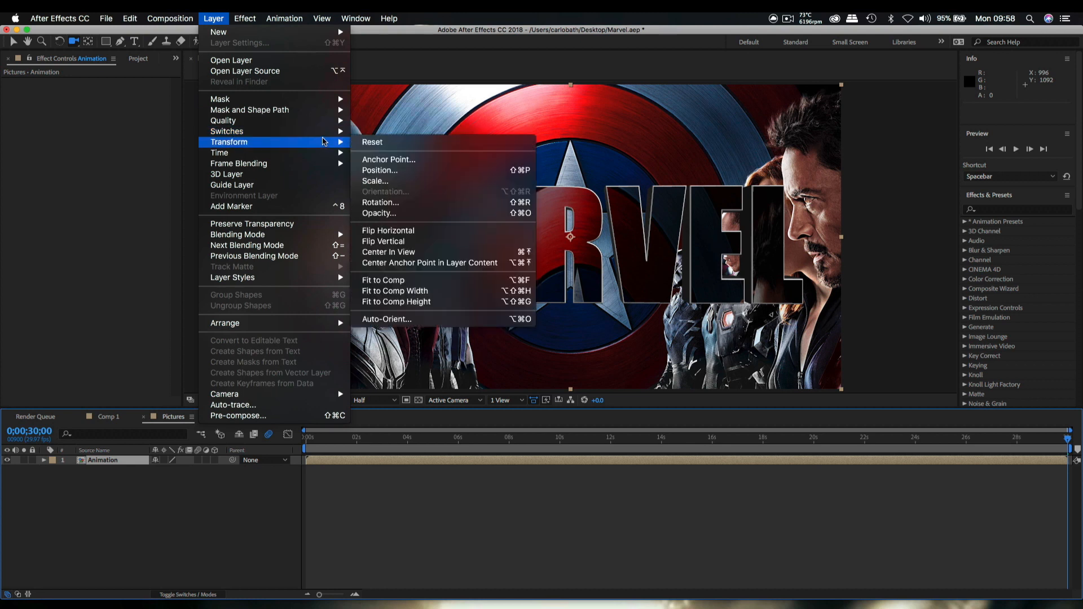
pyautogui.moveTo(347, 158)
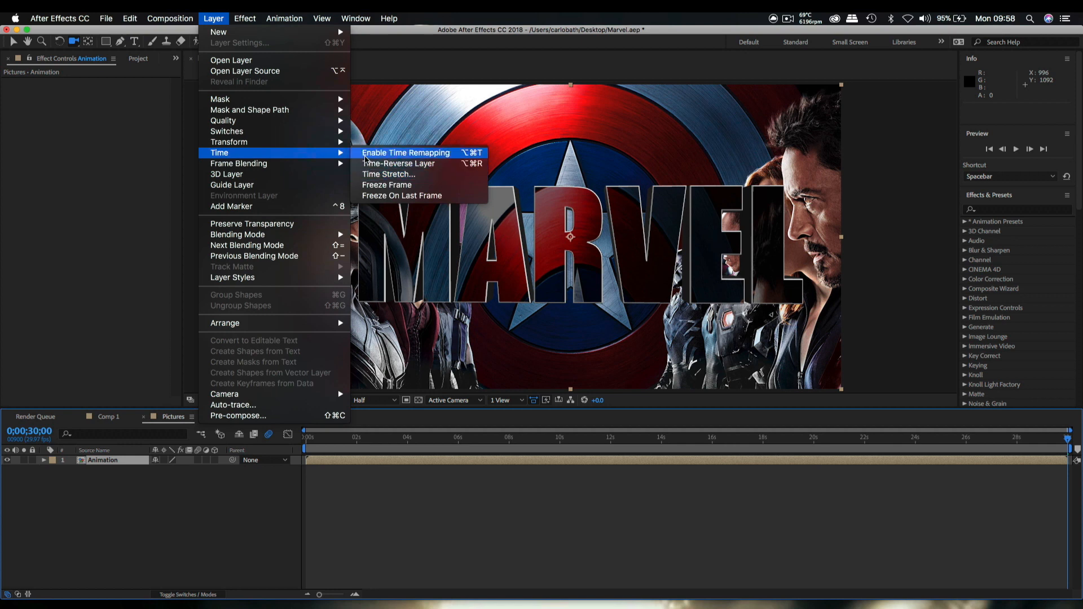
pyautogui.click(371, 153)
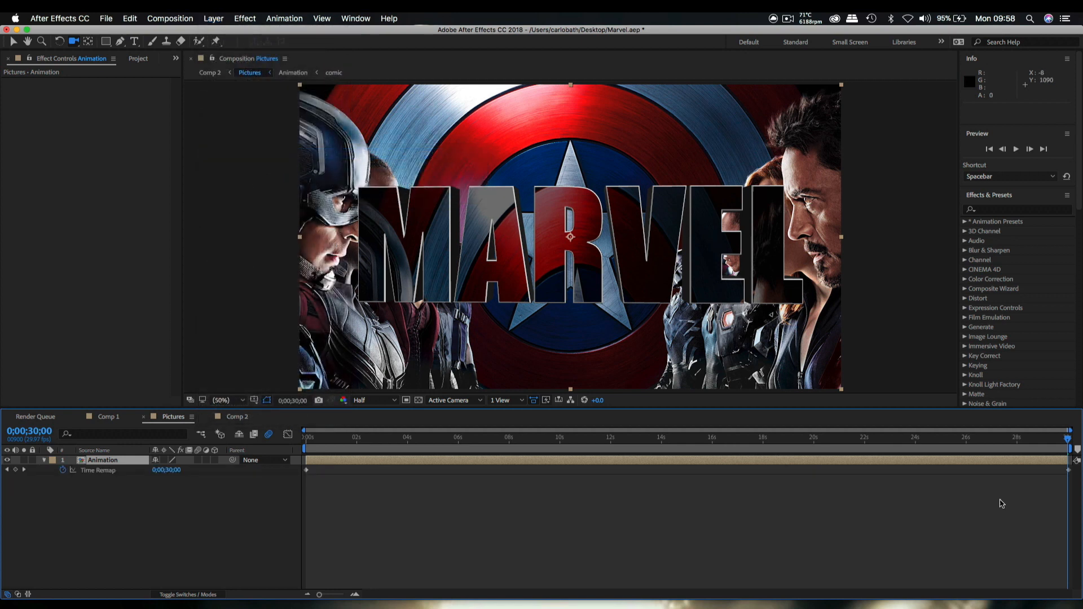
pyautogui.moveTo(1070, 474); pyautogui.dragTo(453, 476)
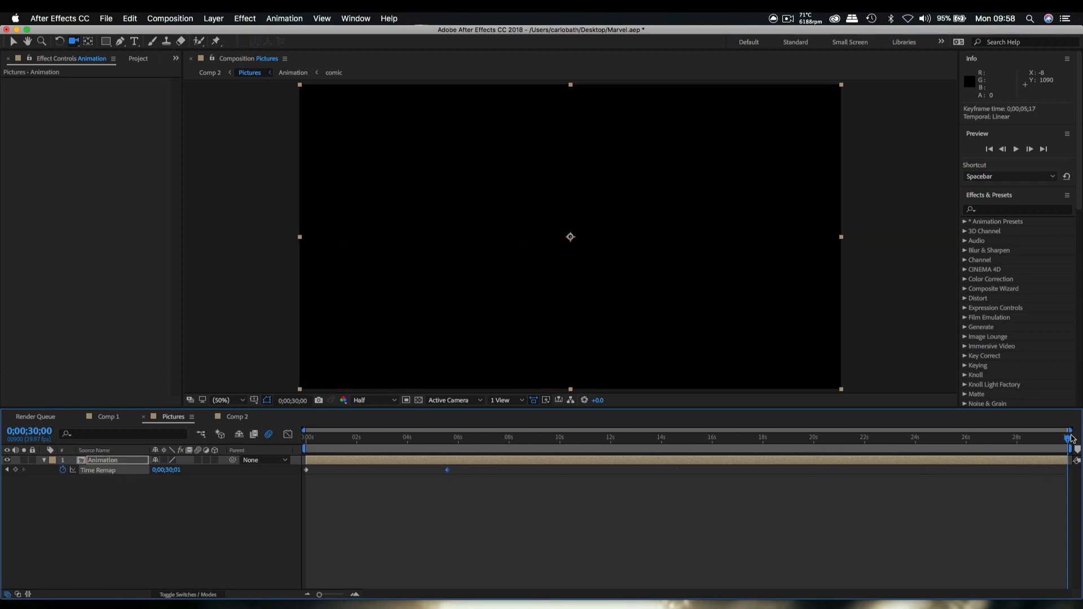
# Step: Preview the sped-up Animation layer from the first frame and stop playback at 0;00;00;22
pyautogui.moveTo(1068, 439); pyautogui.dragTo(285, 464)
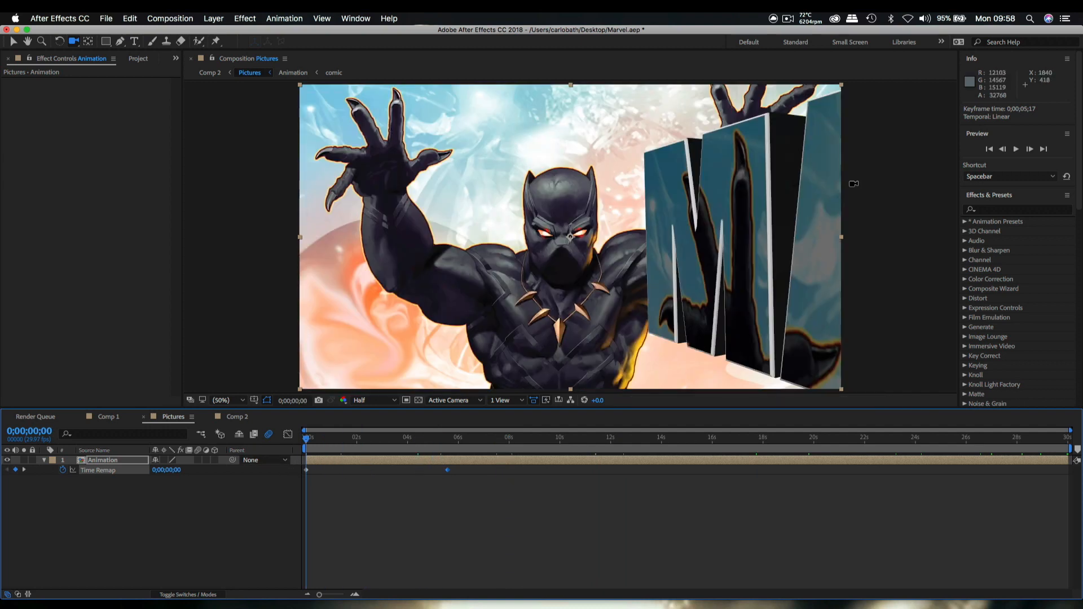
pyautogui.click(1016, 149)
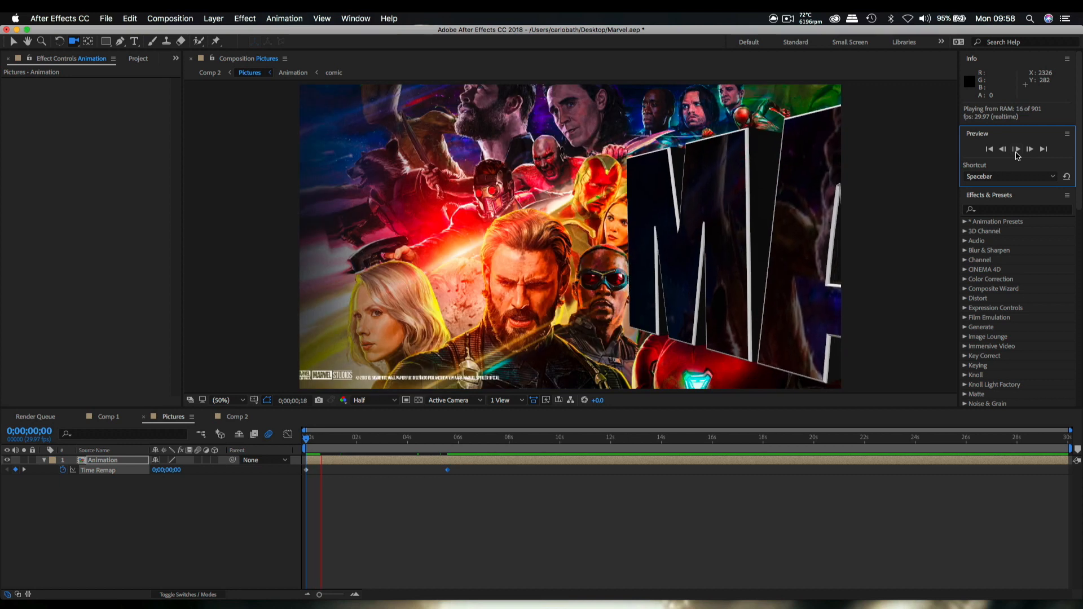
pyautogui.click(1016, 152)
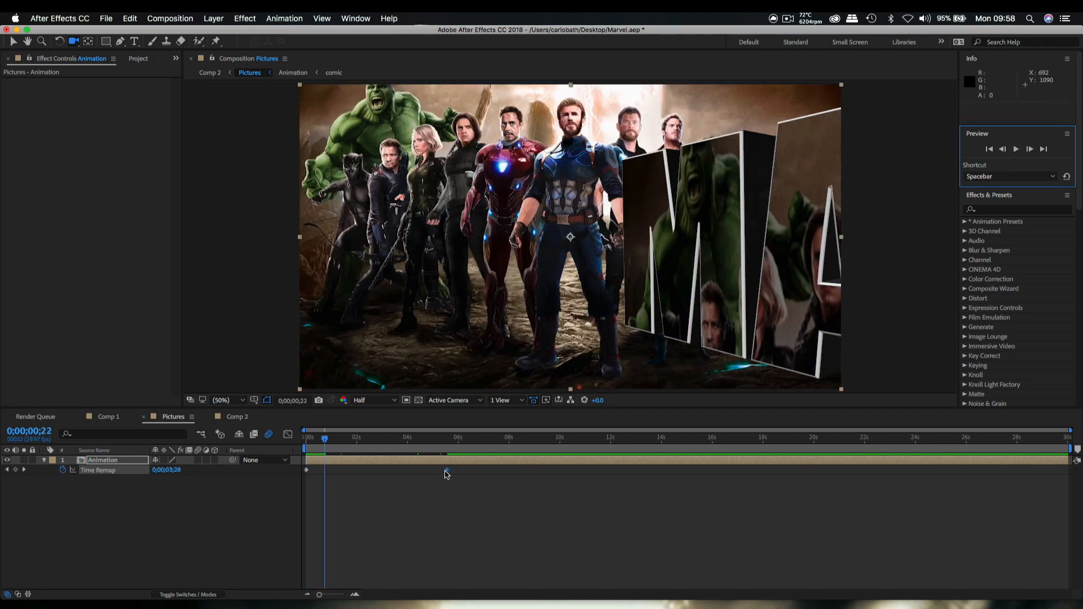
# Step: Try the Animation layer's last Time Remap keyframe at 0;00;02;00 and preview the playback from the first frame
pyautogui.moveTo(447, 470); pyautogui.dragTo(356, 472)
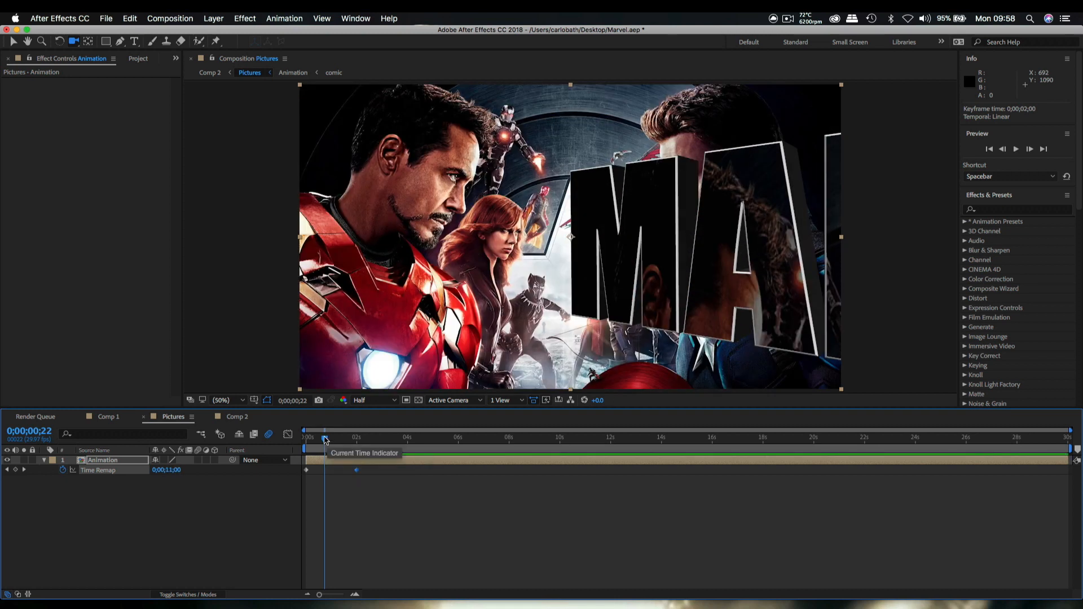
pyautogui.click(320, 440)
pyautogui.moveTo(319, 441); pyautogui.dragTo(305, 440)
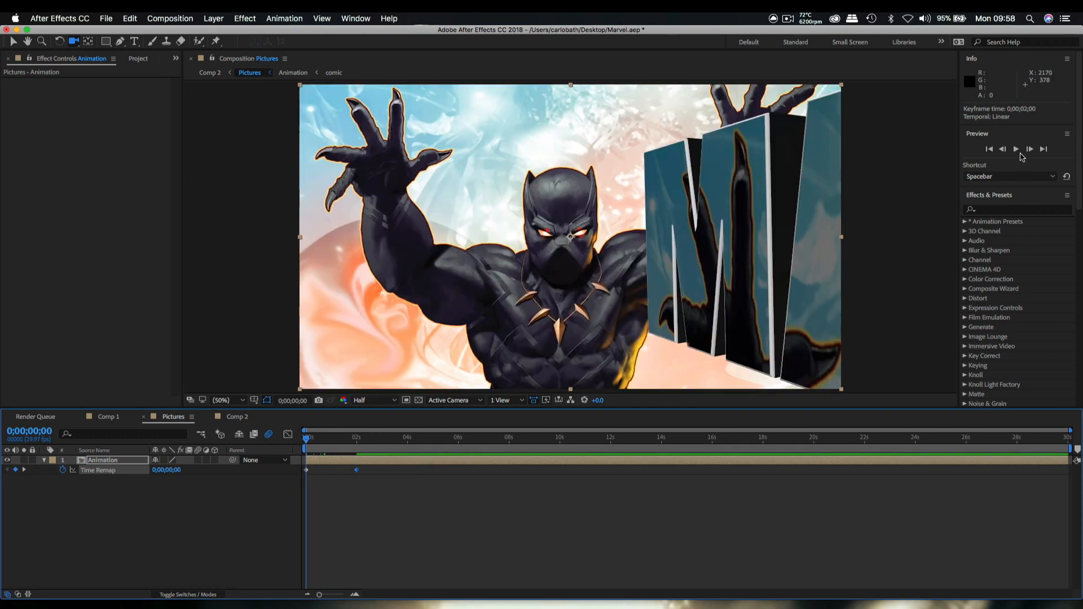
pyautogui.click(1015, 150)
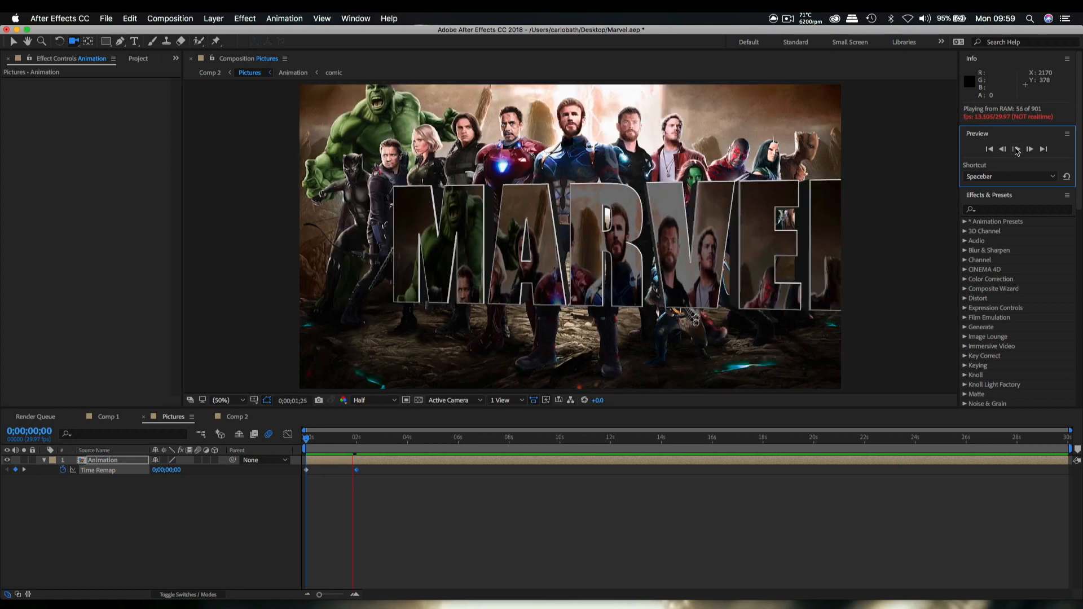
pyautogui.click(1017, 149)
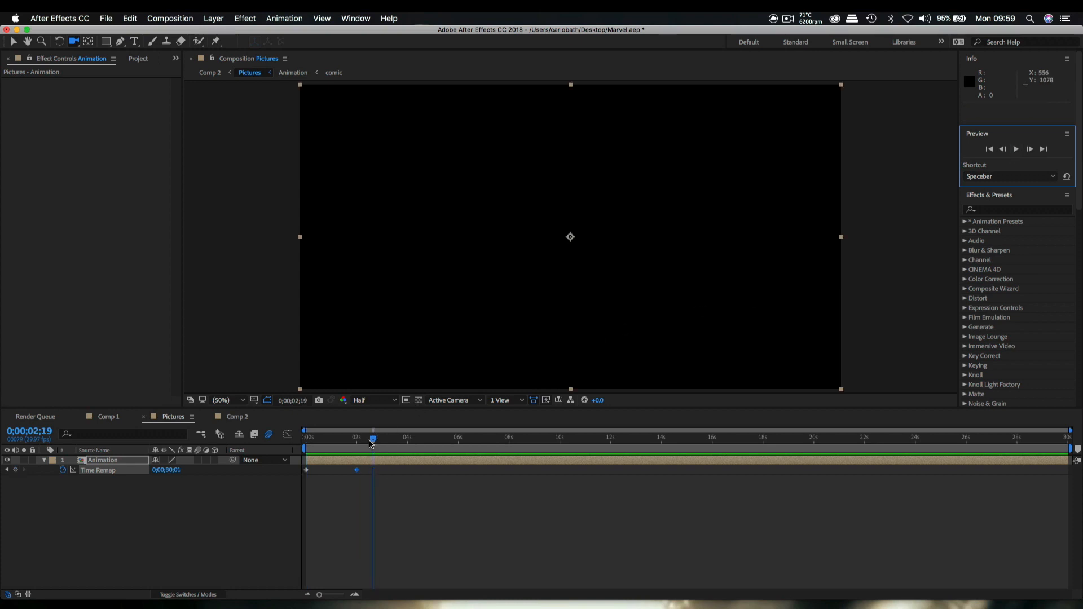
# Step: Move the Animation layer's last Time Remap keyframe to 0;00;04;07 and preview the playback
pyautogui.moveTo(374, 443); pyautogui.dragTo(362, 444)
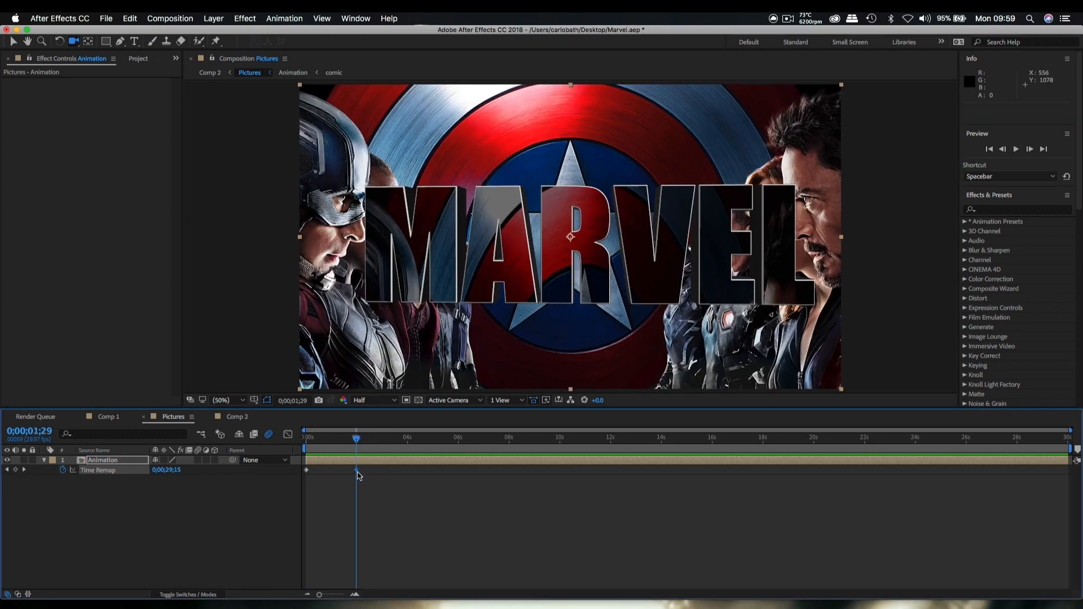
pyautogui.moveTo(358, 474); pyautogui.dragTo(415, 477)
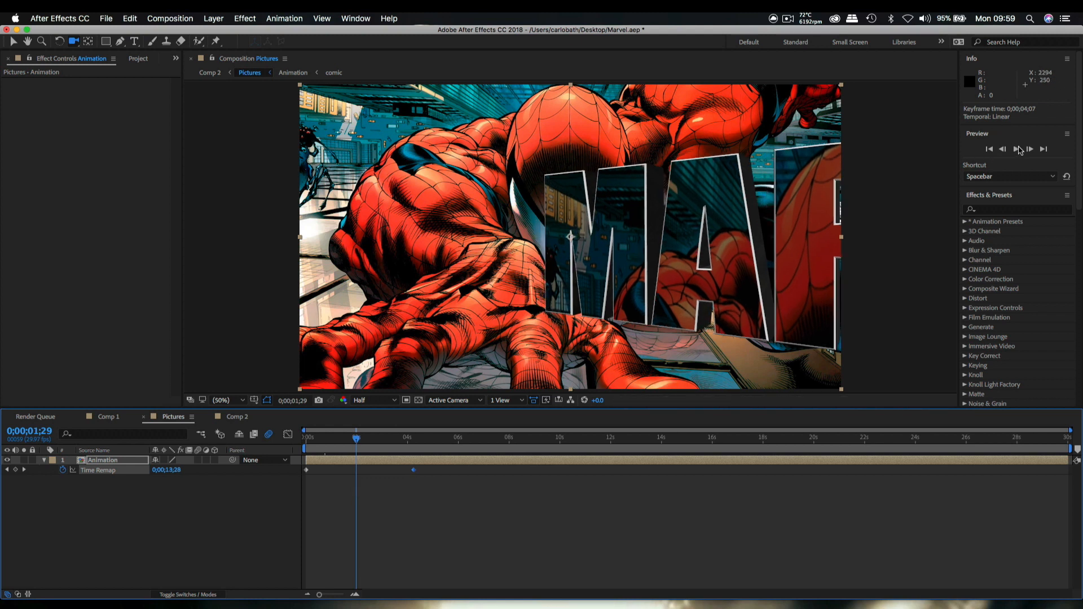
pyautogui.click(1019, 150)
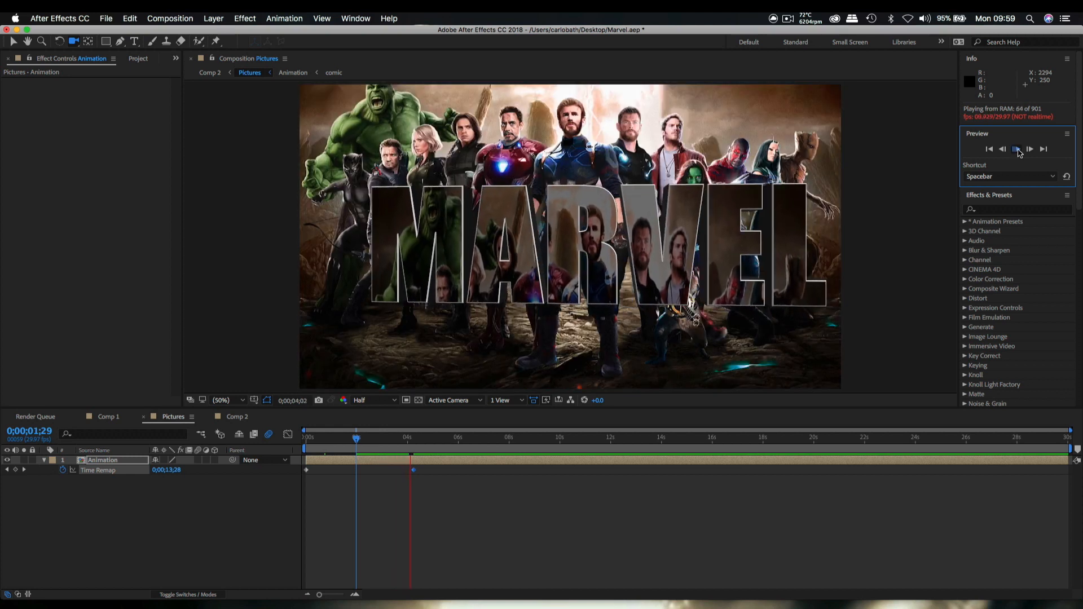
pyautogui.click(1019, 153)
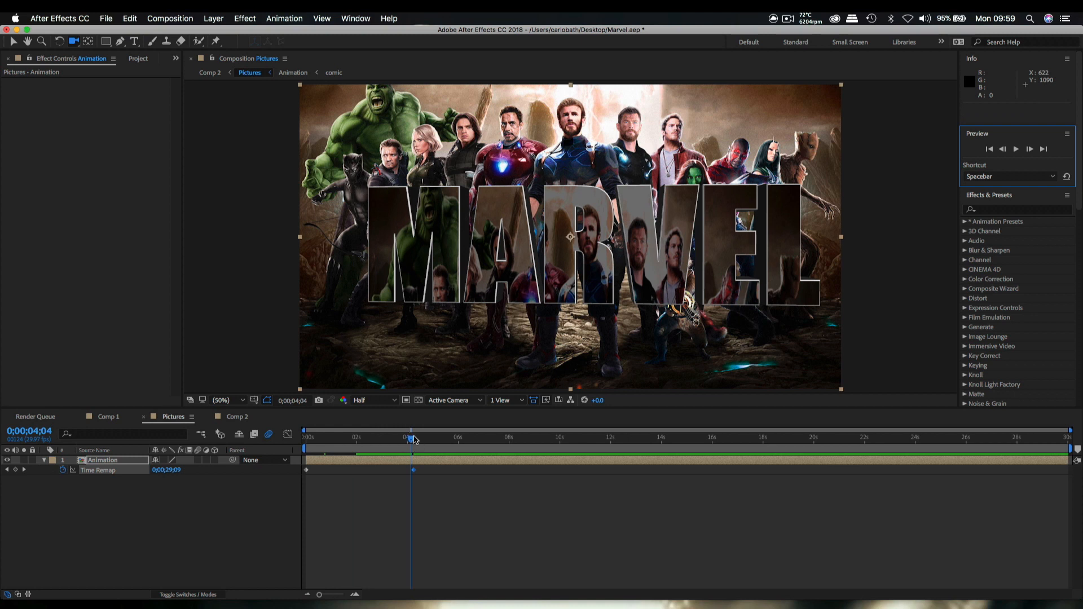
# Step: Return to the first frame, open the Animation composition and set the e3d layer's Position to 960.0, 542.0
pyautogui.moveTo(413, 442); pyautogui.dragTo(294, 454)
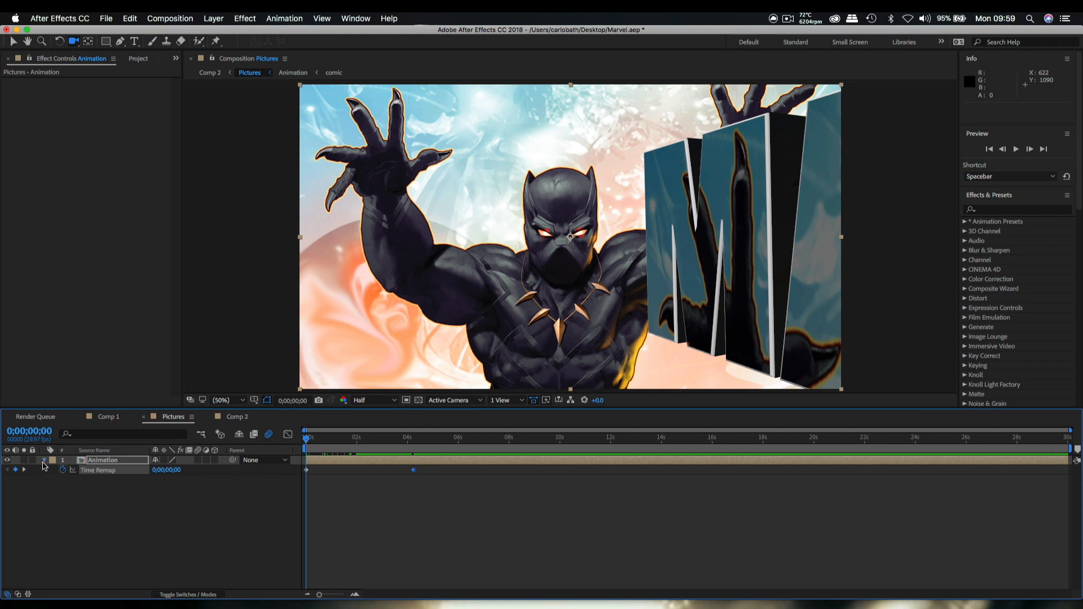
pyautogui.doubleClick(84, 460)
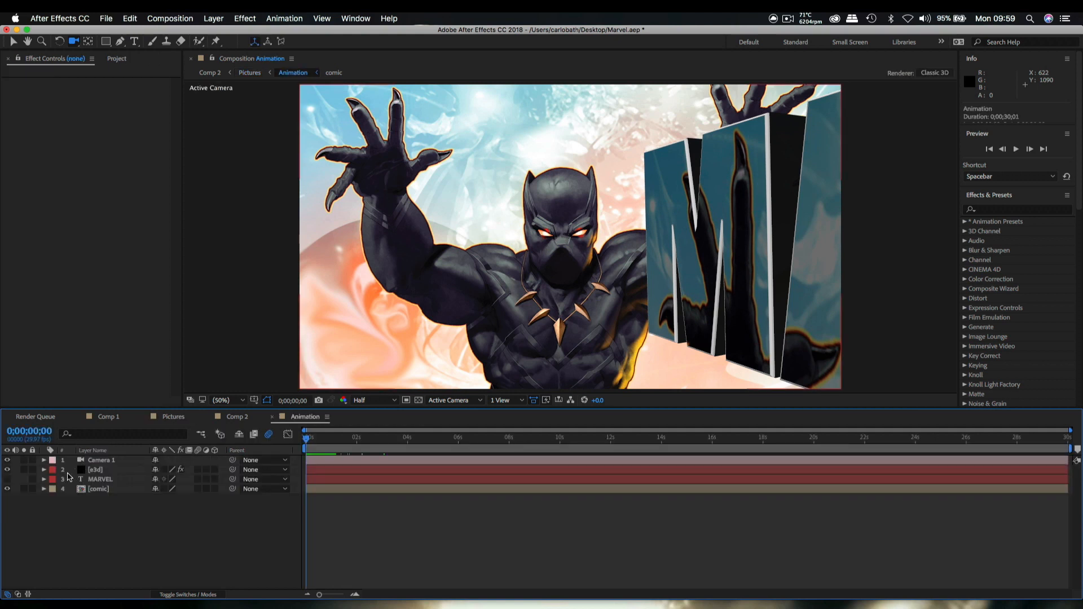
pyautogui.click(44, 470)
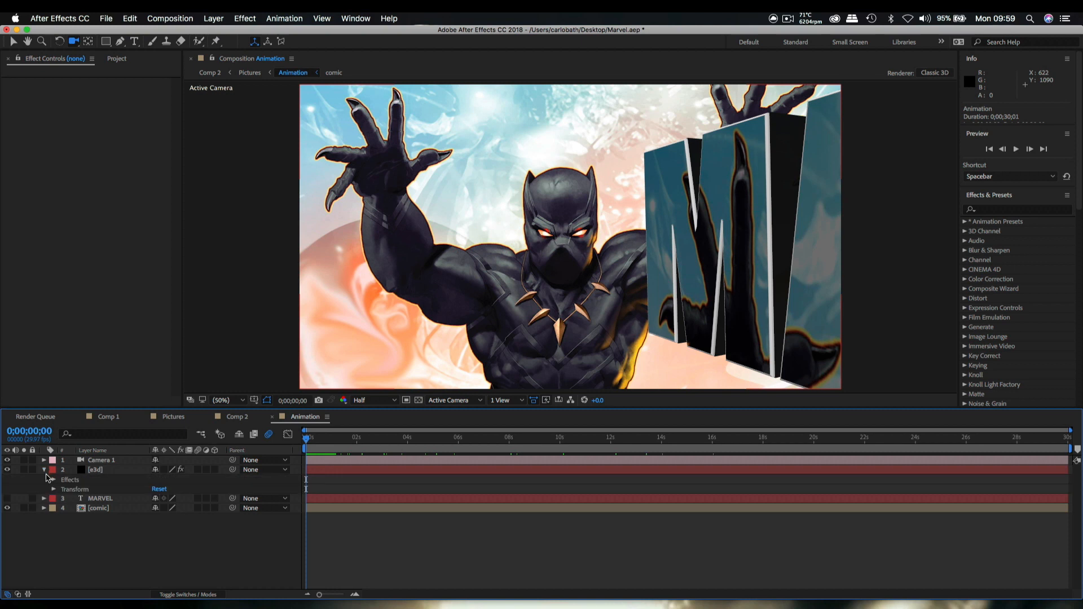
pyautogui.click(53, 490)
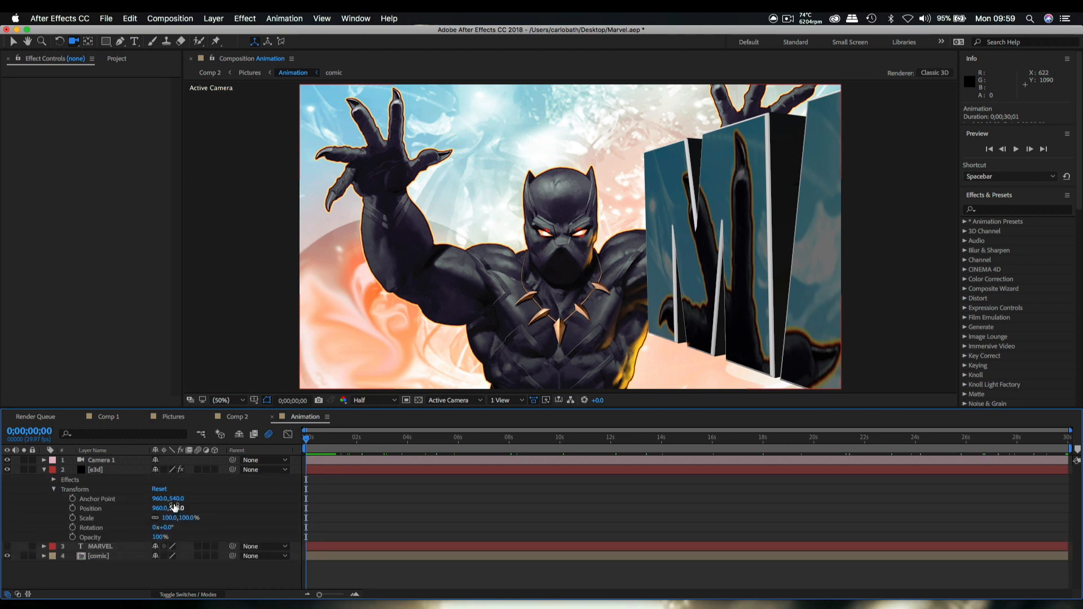
pyautogui.moveTo(174, 507); pyautogui.dragTo(176, 508)
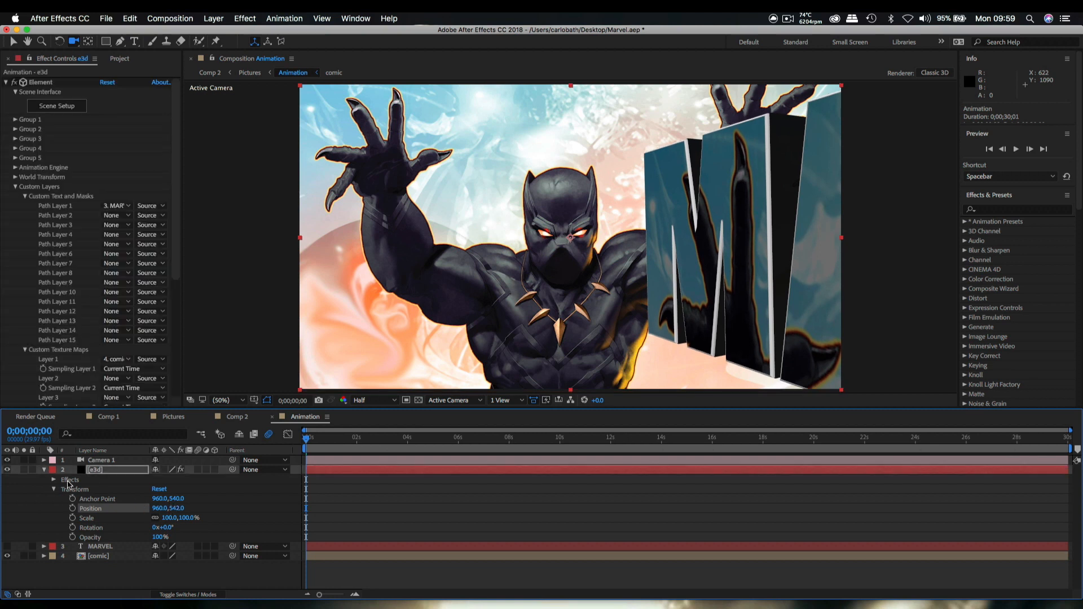
pyautogui.click(45, 470)
# Step: Set Camera 1's Point of Interest to 1238, 523, 51, Orientation to 0°, 0°, 357°, and X, Y and Z Rotation to 2°, -63° and 3°
pyautogui.click(44, 461)
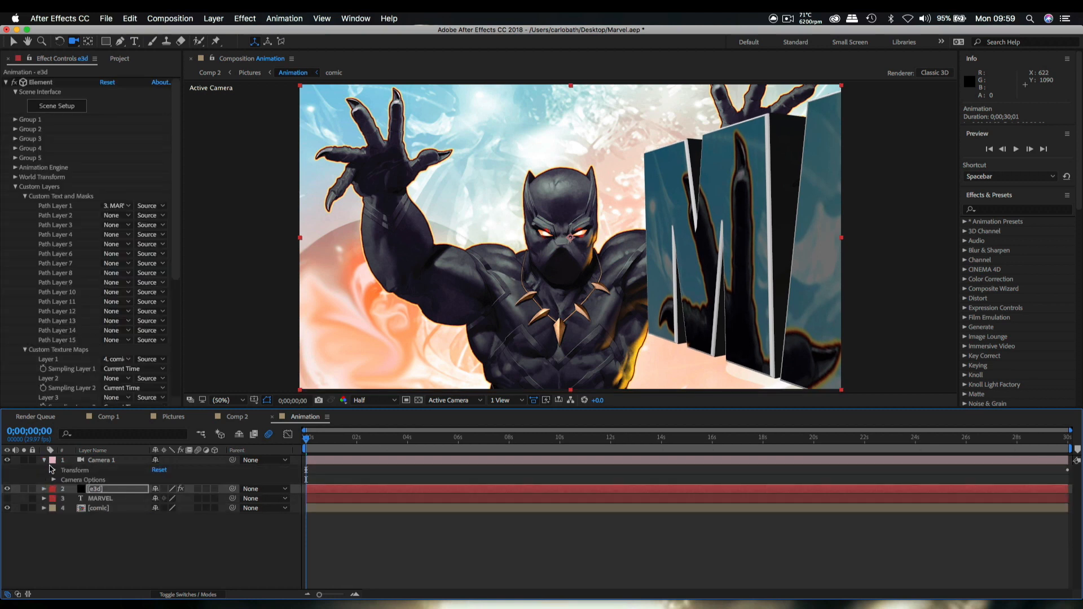
pyautogui.click(54, 470)
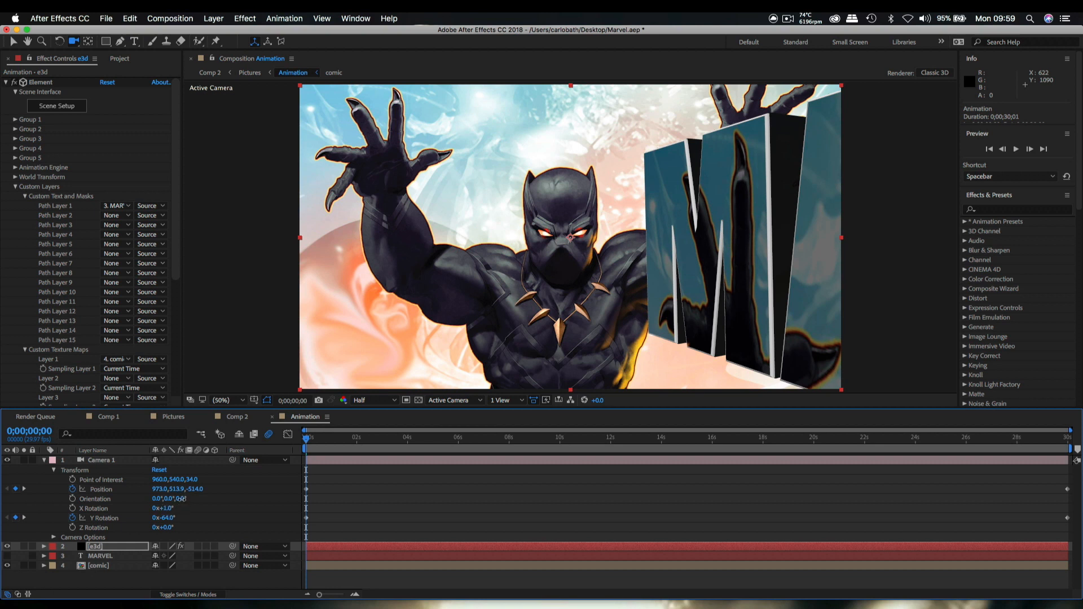
pyautogui.moveTo(181, 499); pyautogui.dragTo(169, 521)
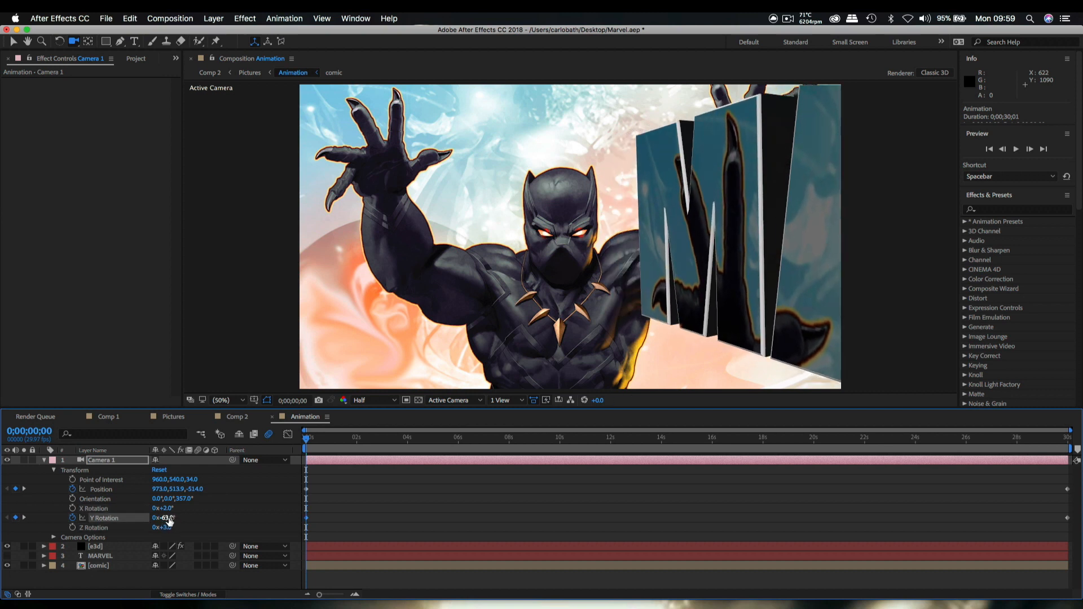
pyautogui.click(111, 547)
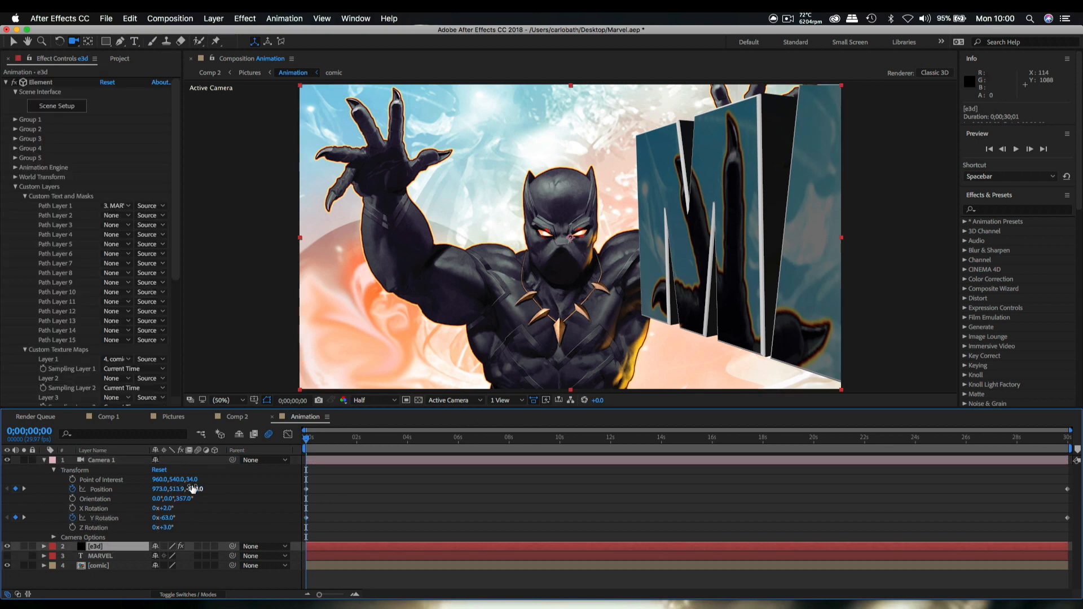
pyautogui.moveTo(192, 483); pyautogui.dragTo(322, 488)
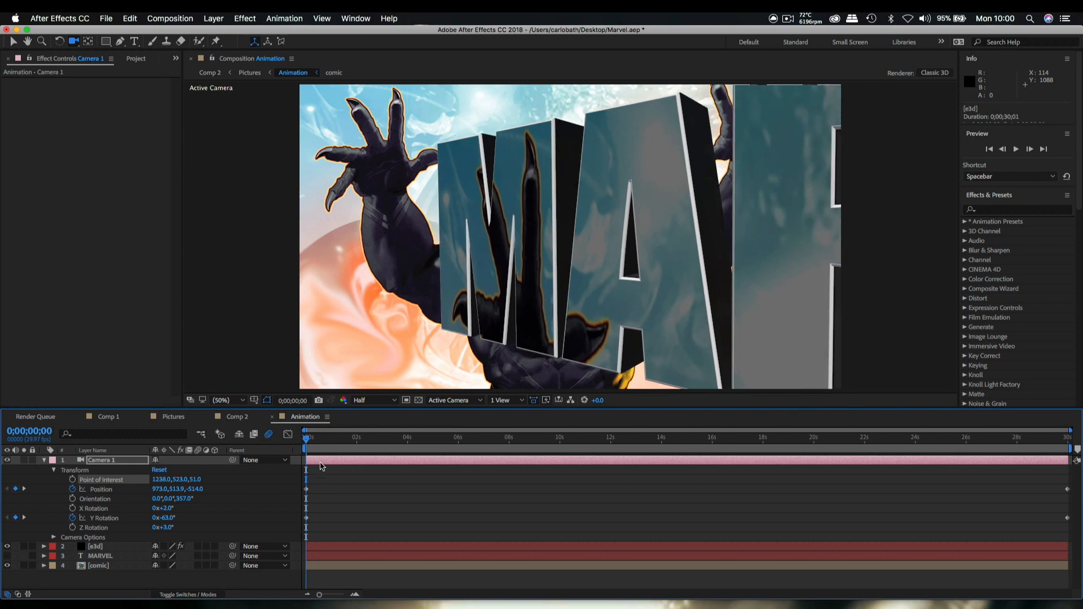
# Step: End the work area at 0;00;24;08, trim the Animation composition to it, and return to the first frame
pyautogui.moveTo(306, 443); pyautogui.dragTo(927, 467)
pyautogui.moveTo(1072, 451); pyautogui.dragTo(924, 447)
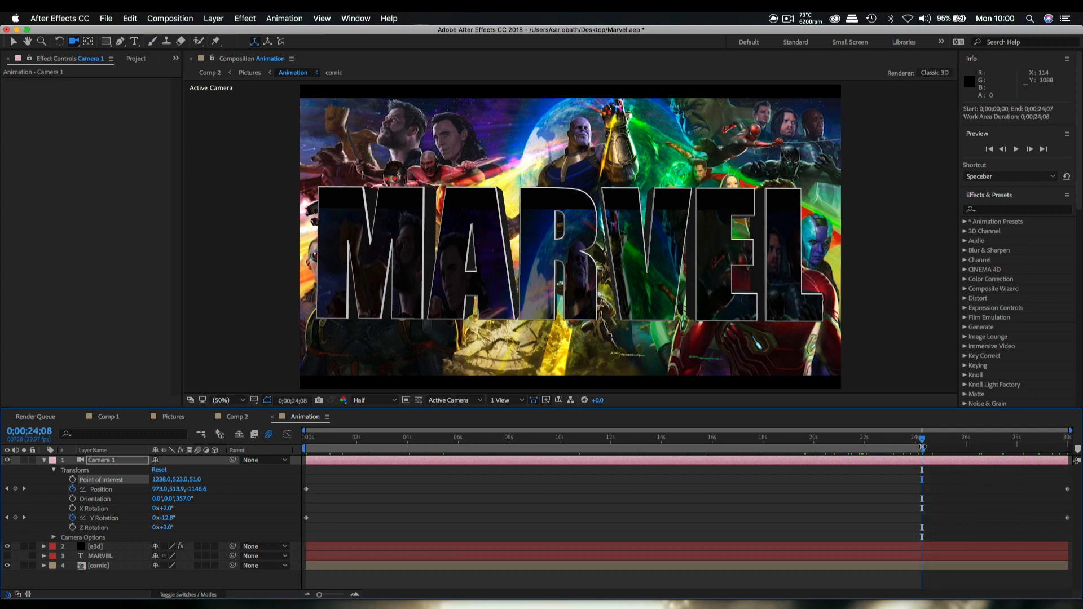
pyautogui.rightClick(866, 452)
pyautogui.click(888, 479)
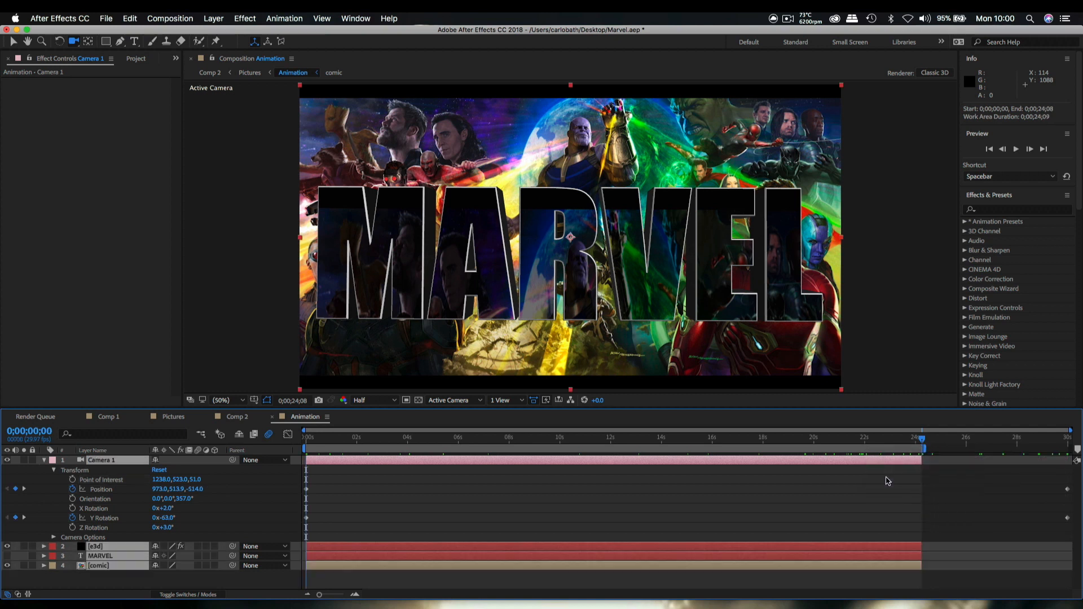
pyautogui.moveTo(1071, 443); pyautogui.dragTo(294, 449)
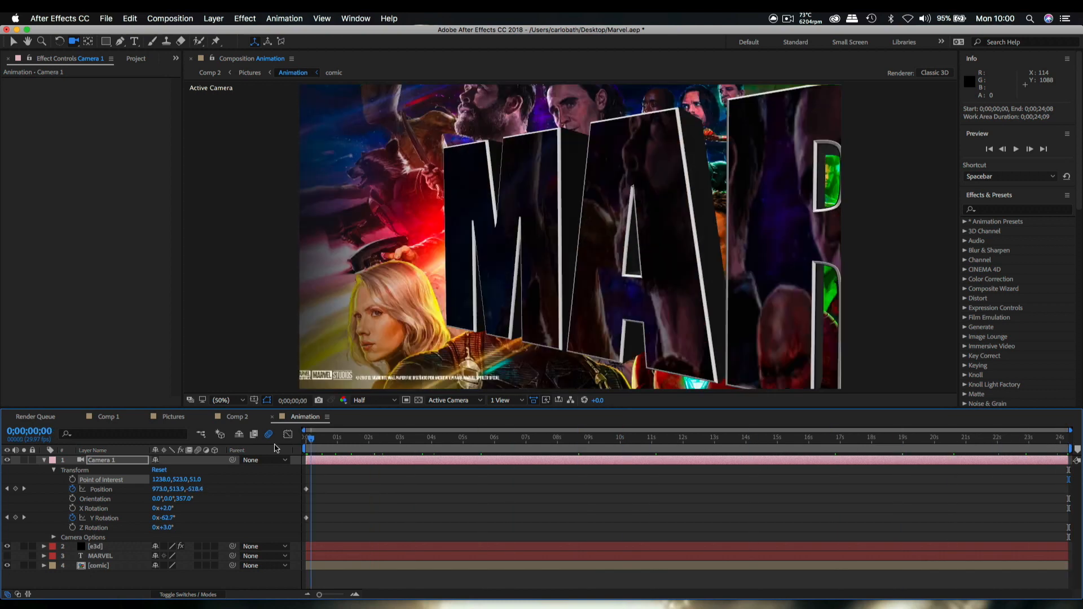
pyautogui.click(44, 460)
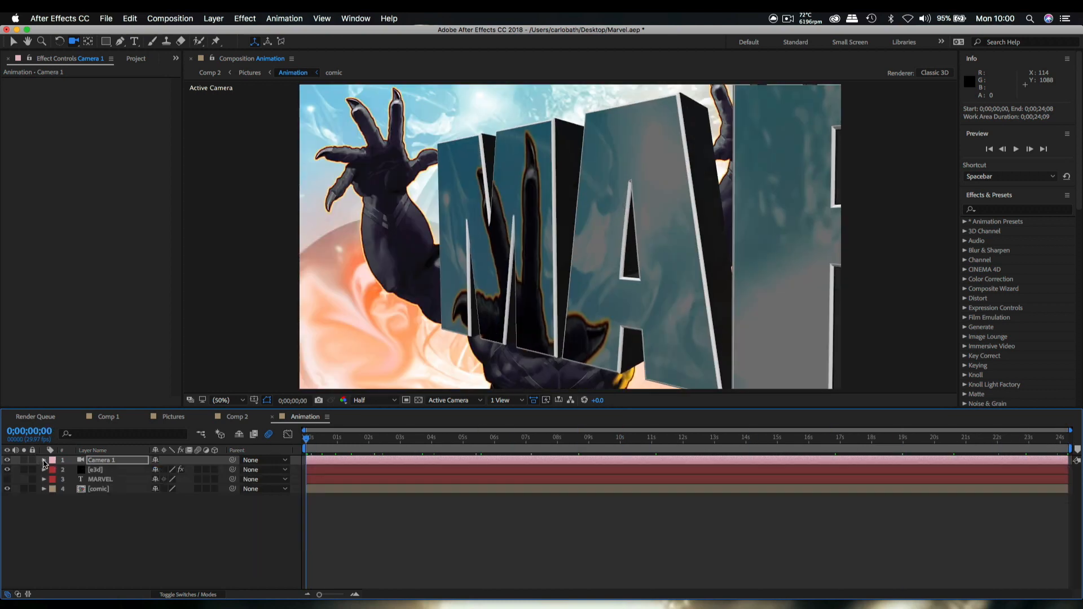
# Step: Go to 0;00;24;02 near the end of the Animation composition and create a black 1920 x 1080 solid named flares
pyautogui.moveTo(308, 441); pyautogui.dragTo(1064, 462)
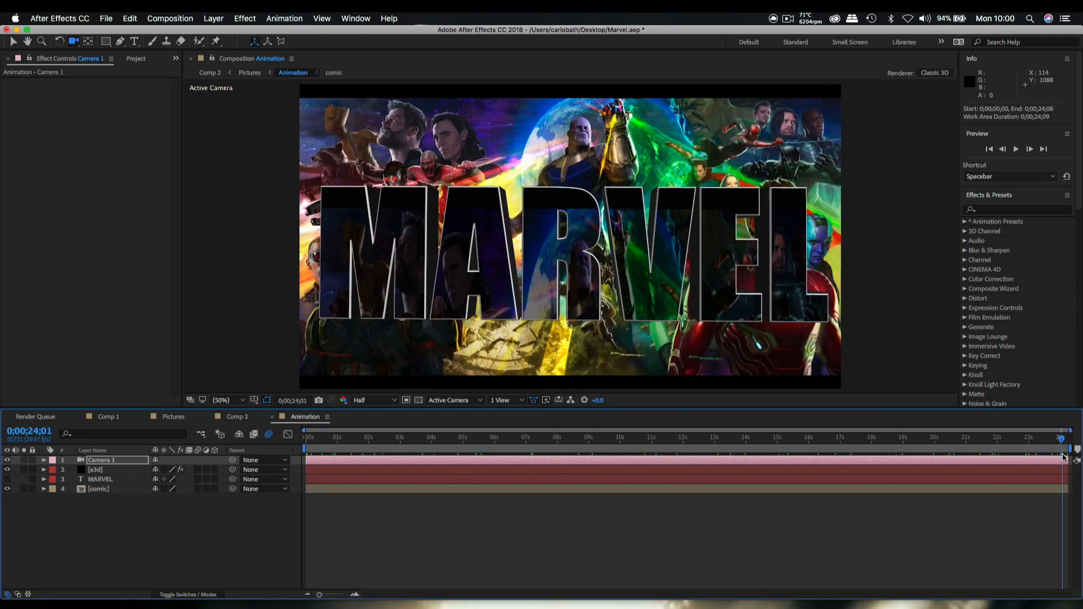
pyautogui.rightClick(113, 557)
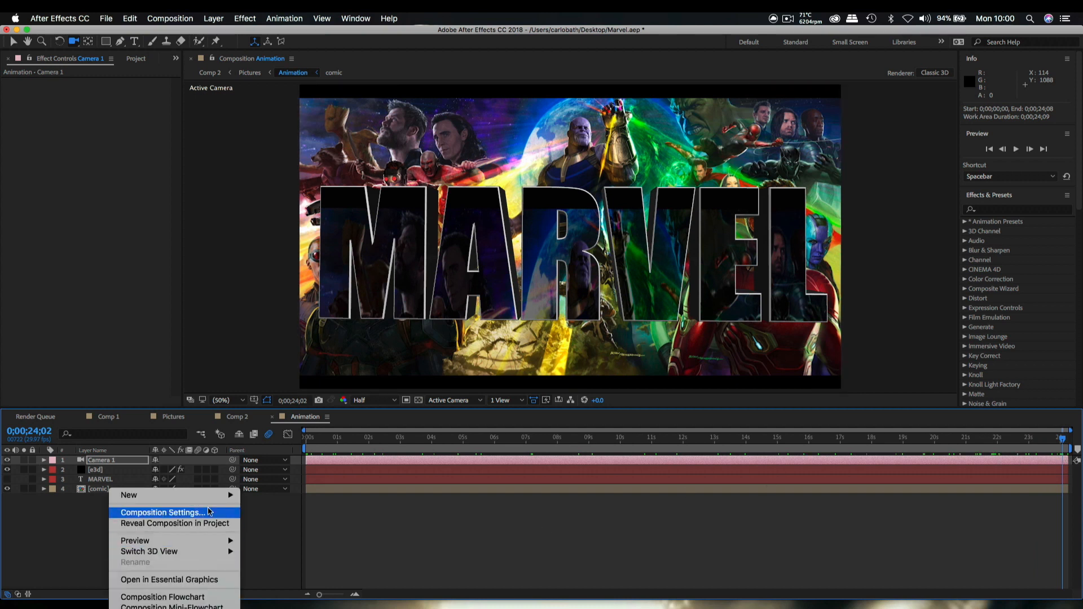
pyautogui.moveTo(230, 497)
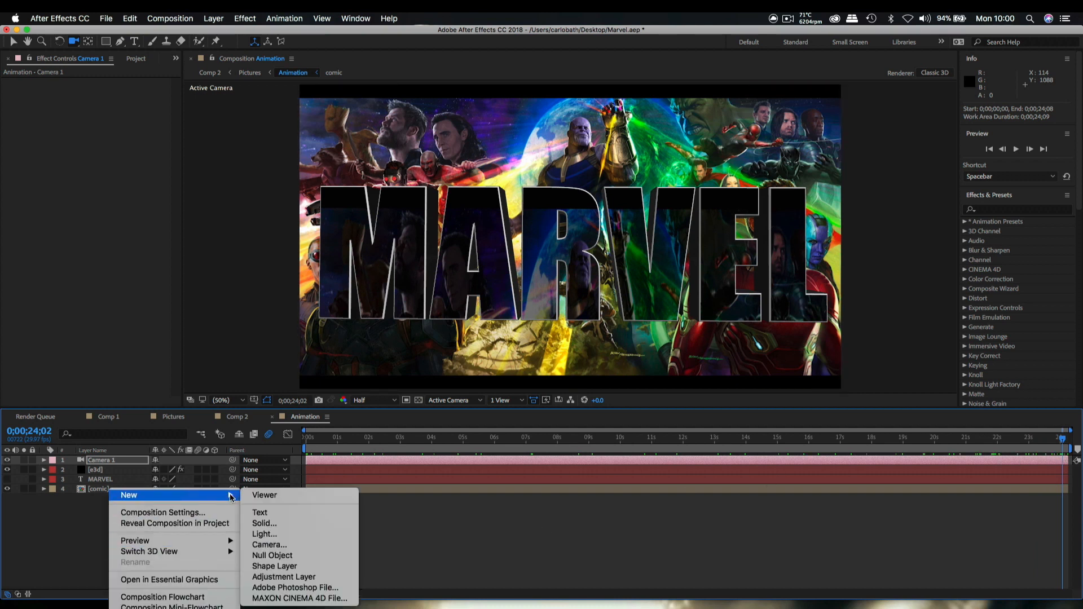
pyautogui.click(262, 524)
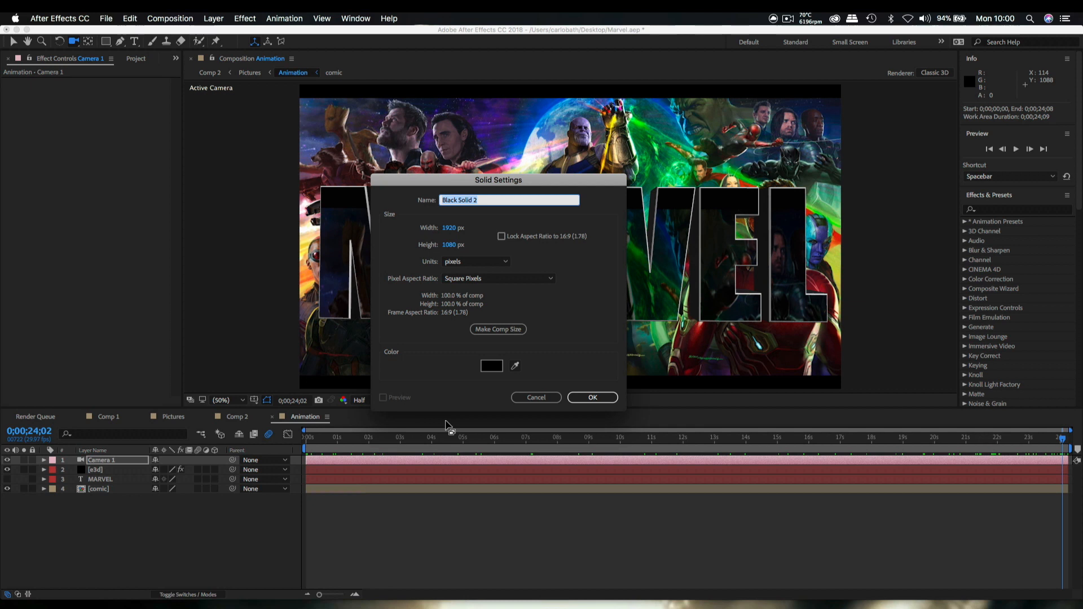
pyautogui.write('flares')
pyautogui.press('Return')
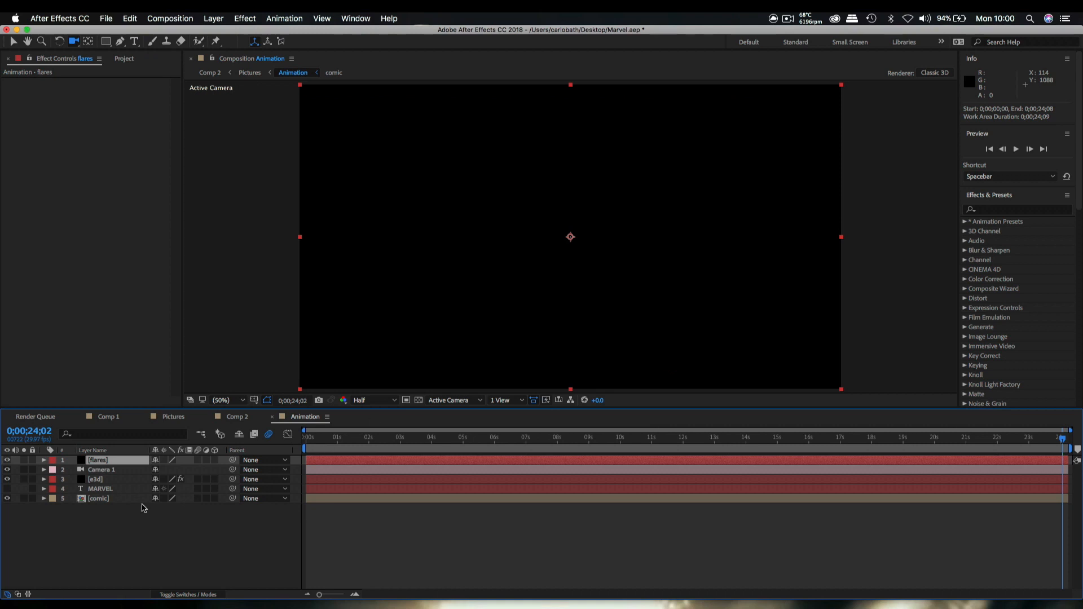
# Step: Apply the Optical Flares effect to the flares layer and set its Render Mode to On Transparent
pyautogui.rightClick(107, 464)
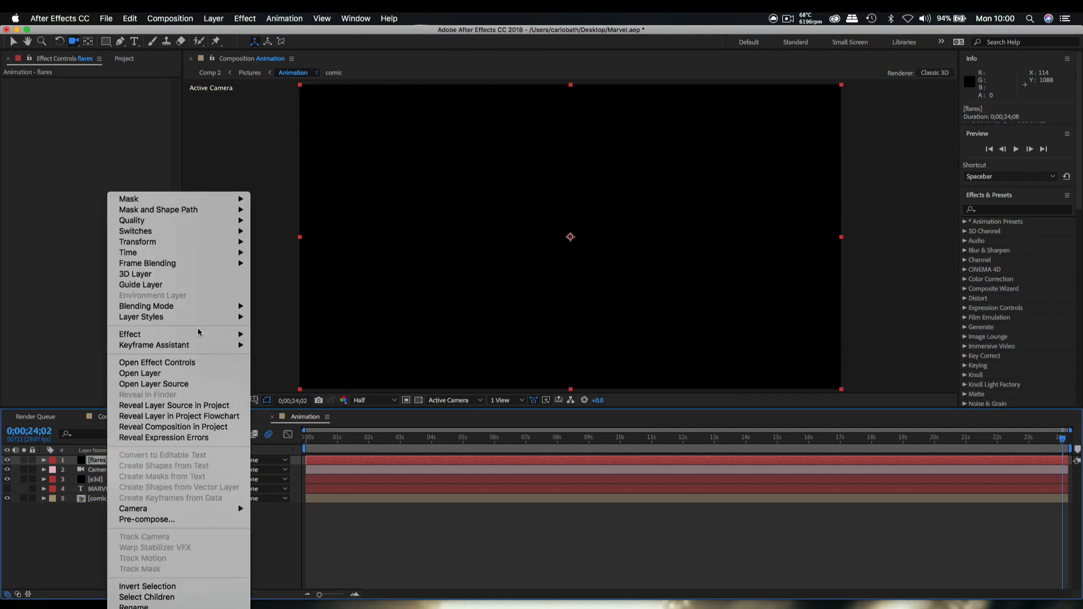
pyautogui.moveTo(201, 335)
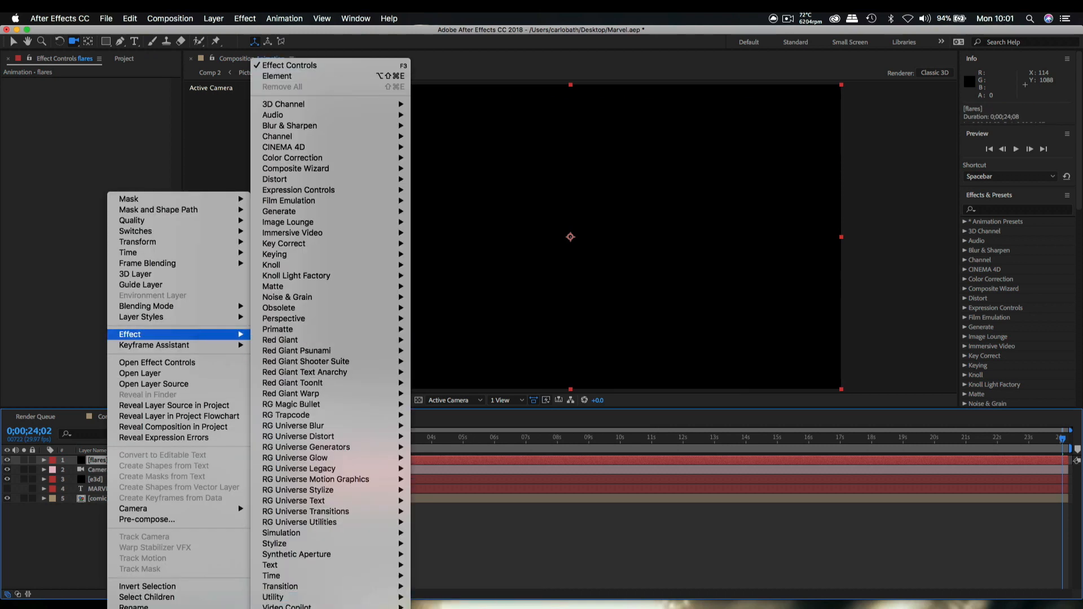
pyautogui.moveTo(395, 606)
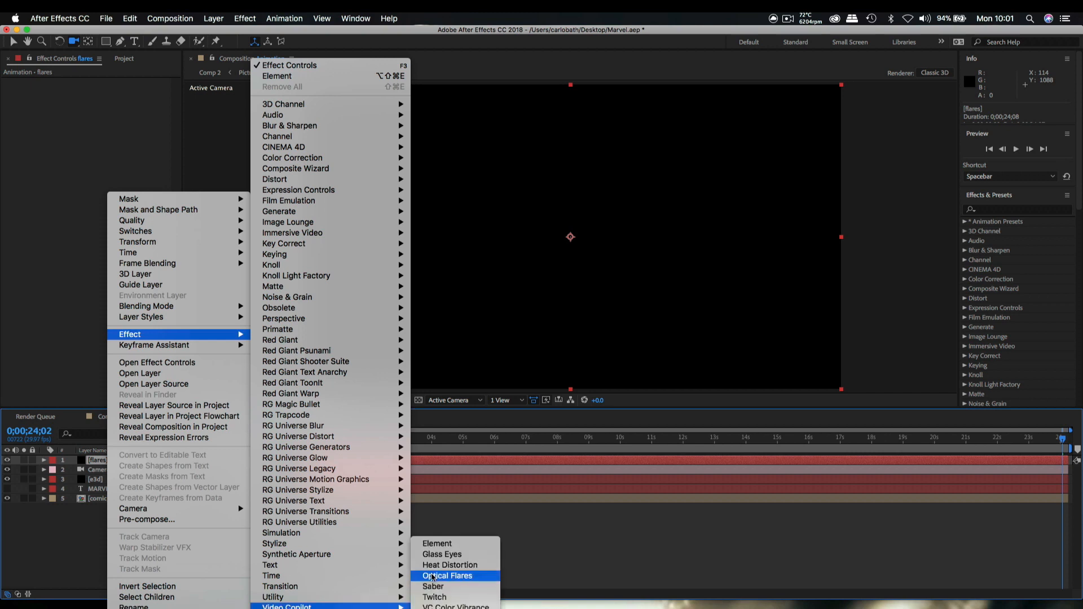
pyautogui.click(446, 576)
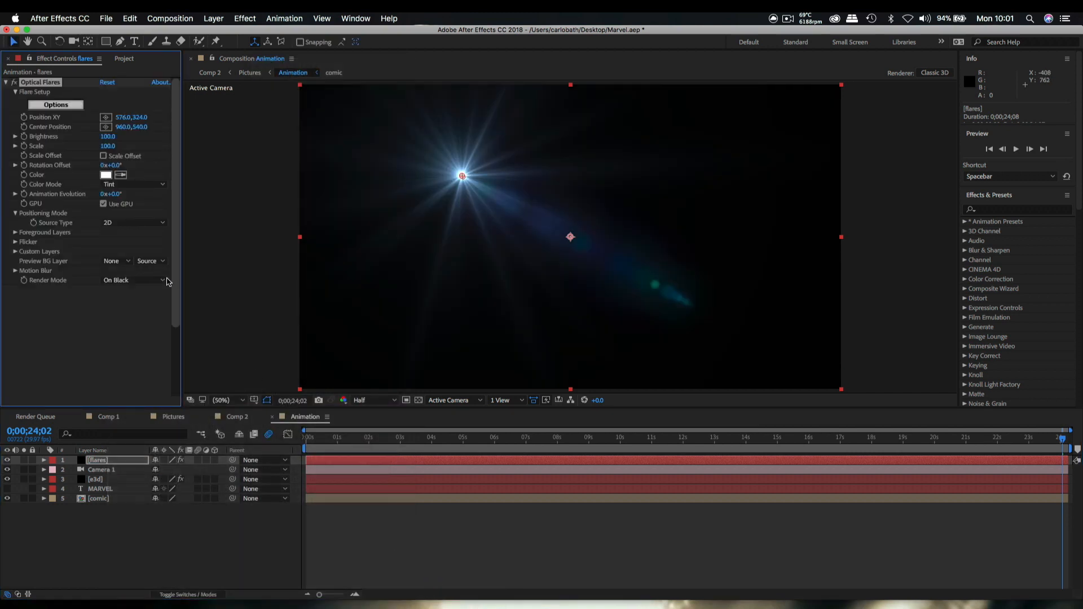
pyautogui.click(161, 281)
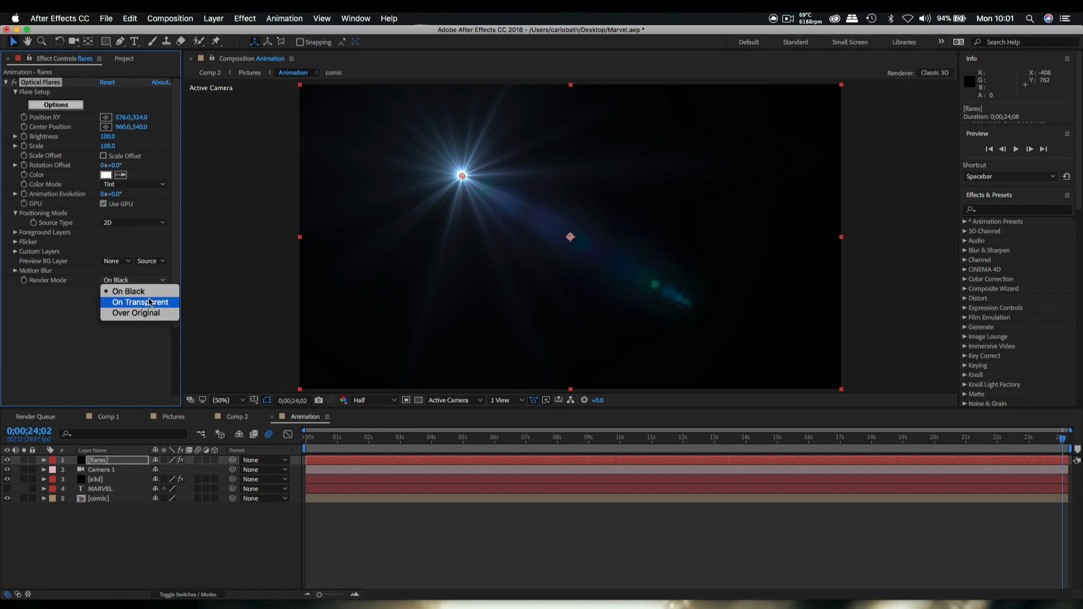
pyautogui.click(149, 301)
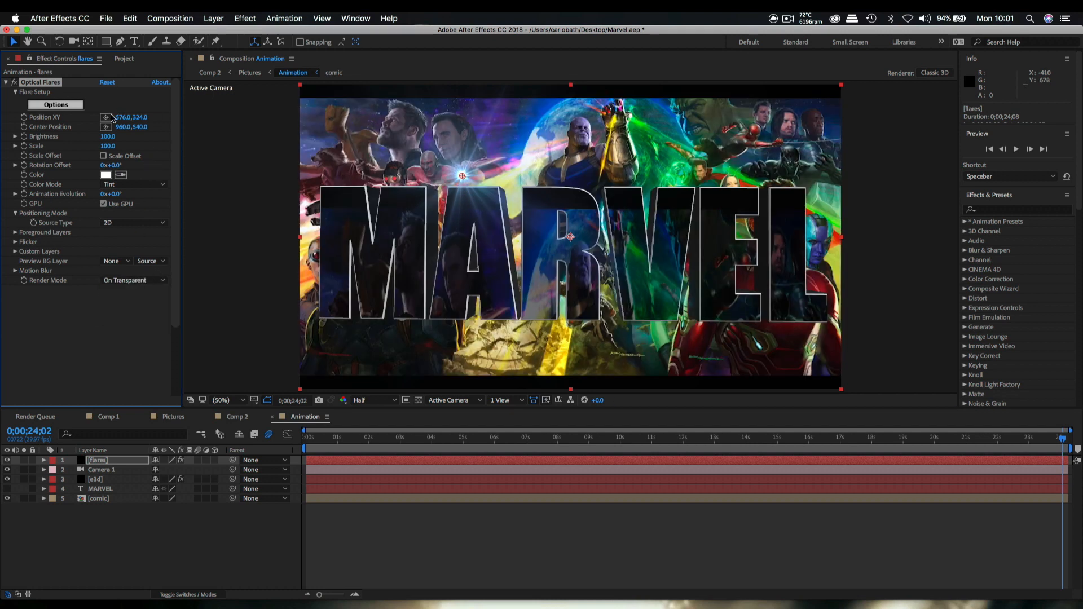
# Step: Place the flares layer directly beneath e3d and move the flare's Position XY to about 578, 308
pyautogui.moveTo(95, 462); pyautogui.dragTo(95, 486)
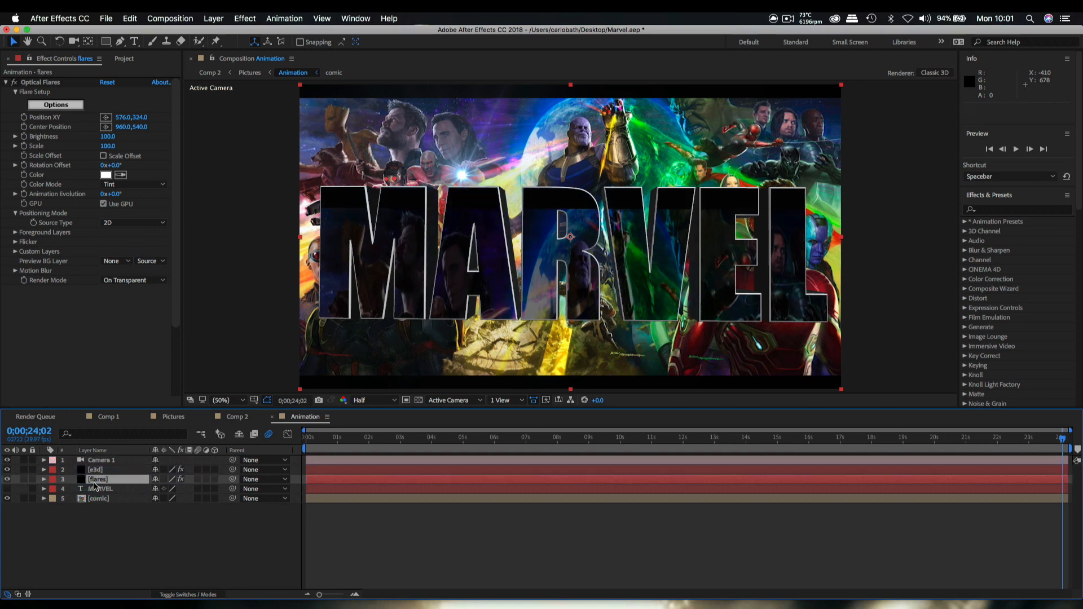
pyautogui.click(48, 83)
pyautogui.moveTo(463, 180)
pyautogui.mouseDown()
pyautogui.moveTo(466, 217)
pyautogui.moveTo(462, 155)
pyautogui.moveTo(463, 171)
pyautogui.mouseUp()
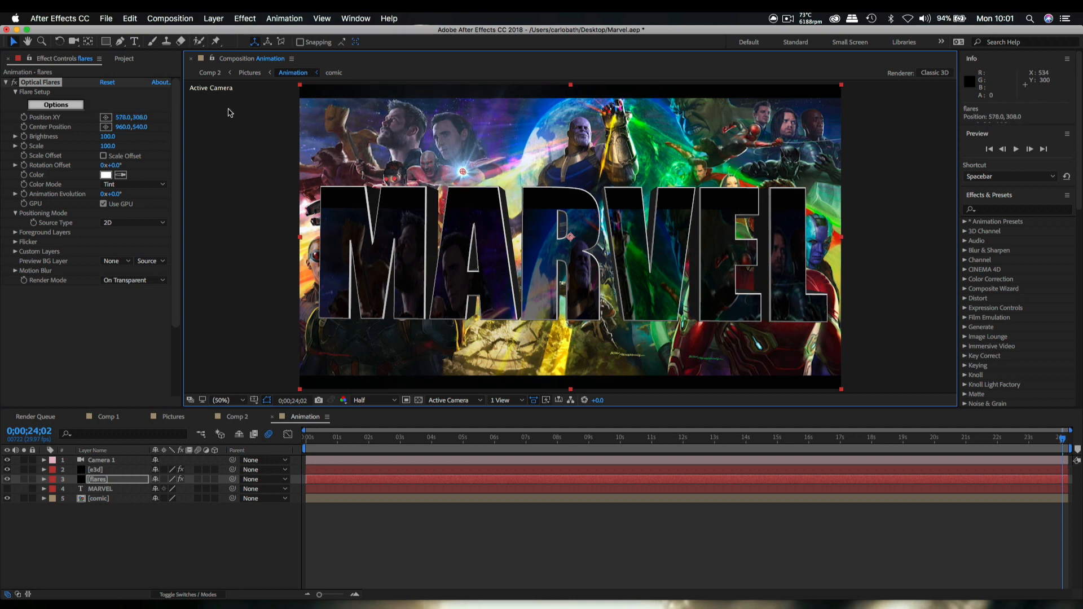
# Step: Load the warm orange sun-like preset below Broadway in the Pro_Presets 1 folder as the Optical Flares look
pyautogui.click(55, 106)
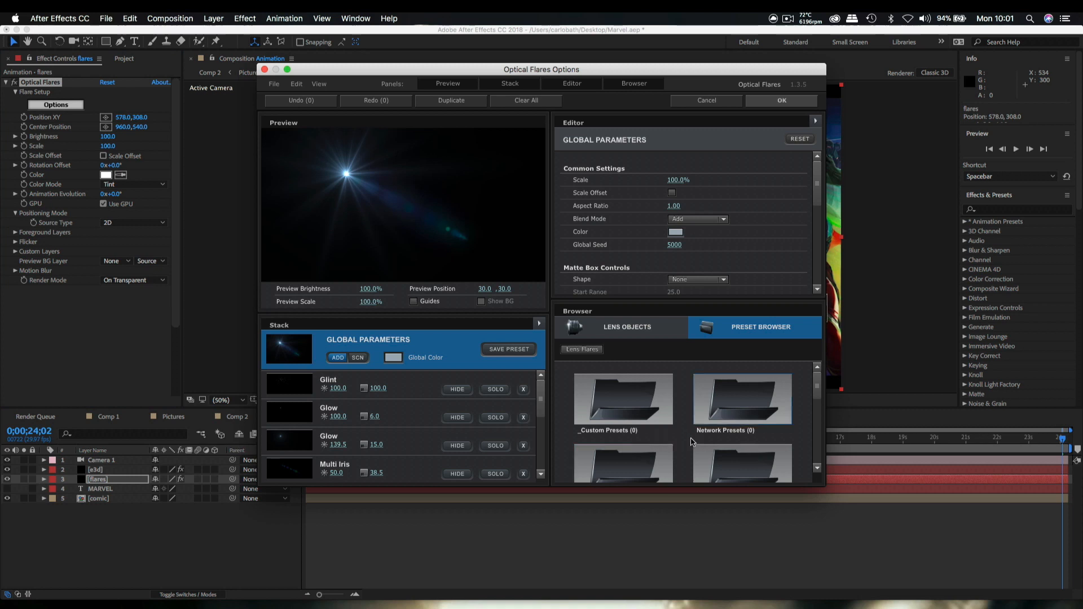
pyautogui.scroll(-1, 697, 436)
pyautogui.click(723, 450)
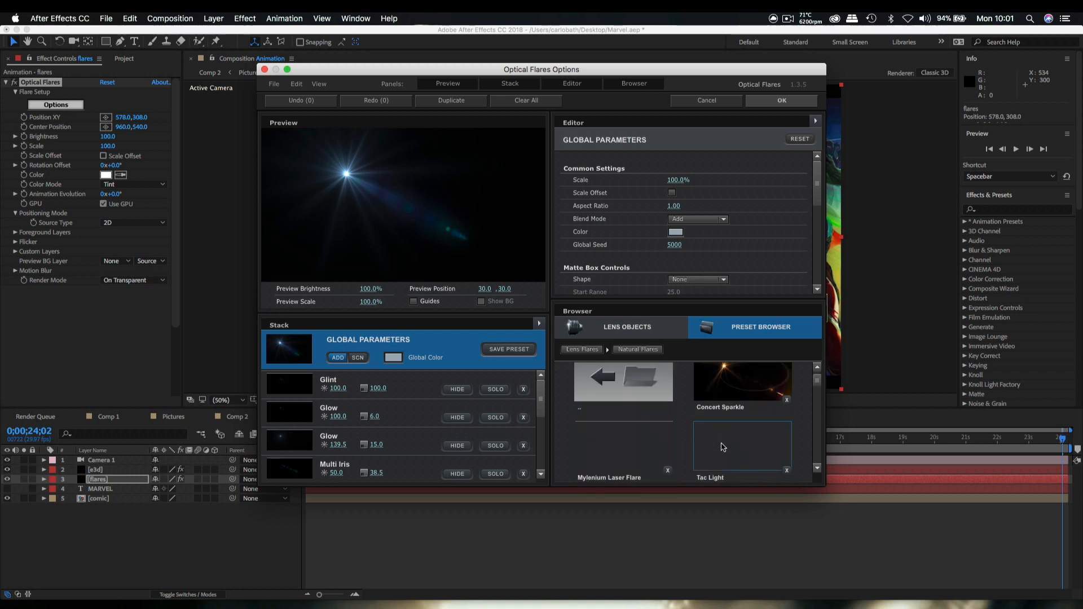
pyautogui.click(619, 396)
pyautogui.click(626, 443)
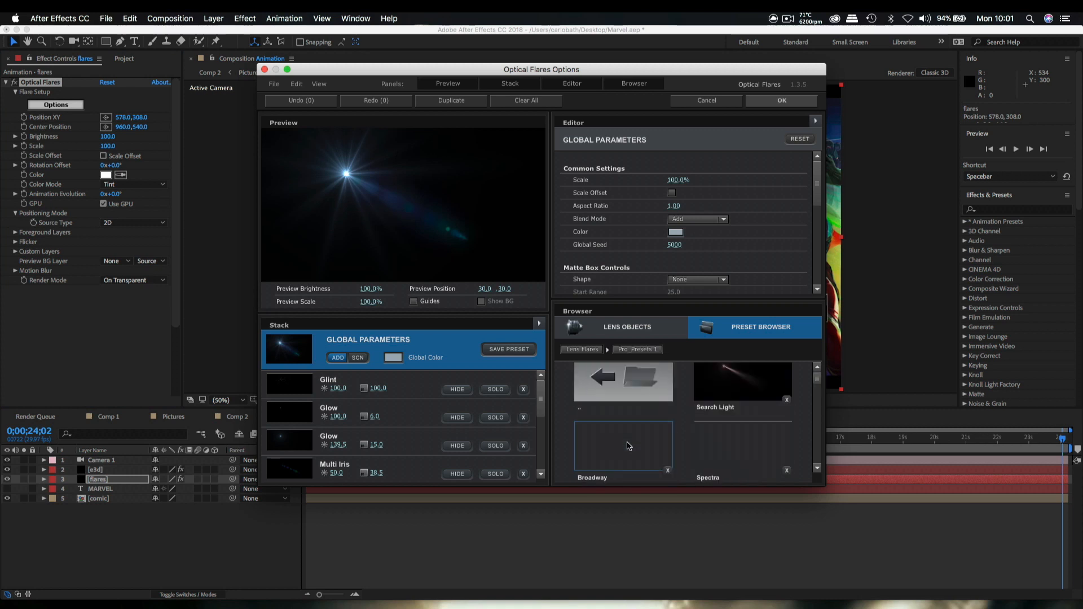
pyautogui.scroll(-1, 634, 441)
pyautogui.scroll(-1, 634, 441)
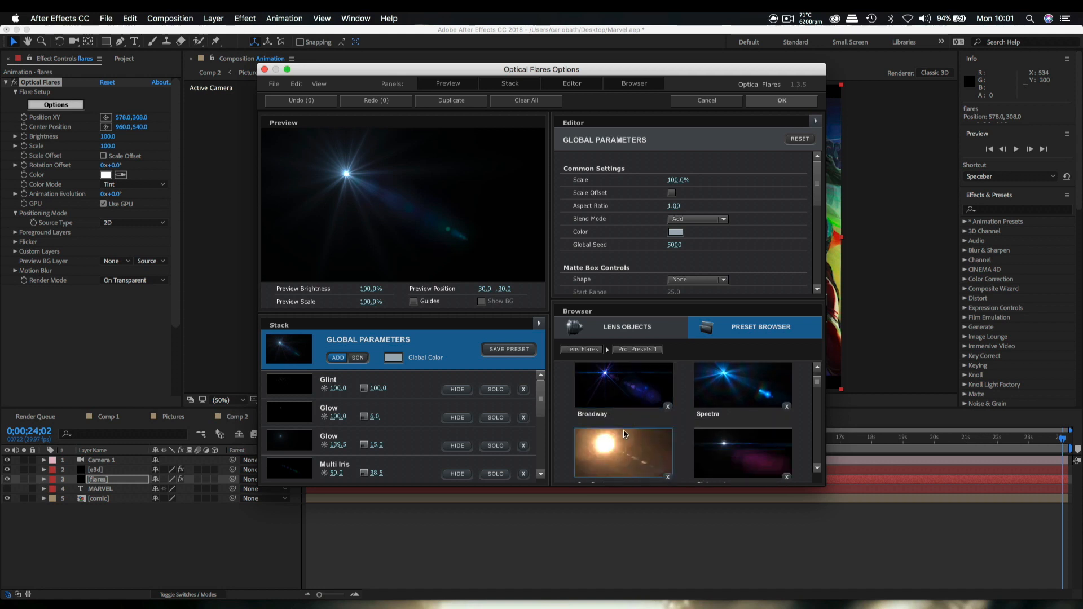
pyautogui.click(624, 450)
pyautogui.moveTo(347, 180); pyautogui.dragTo(408, 175)
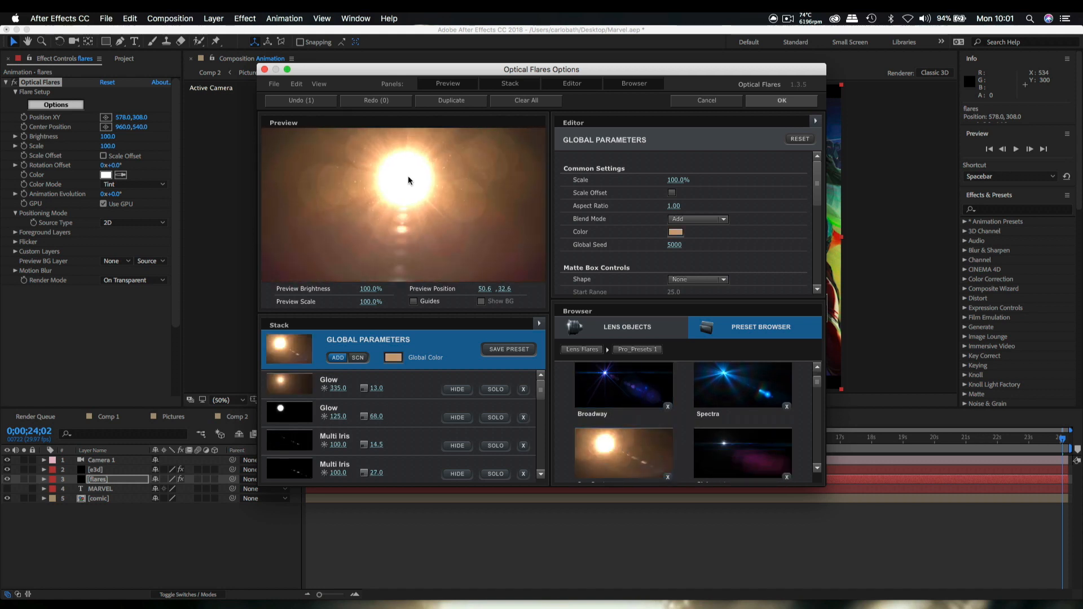
pyautogui.click(782, 100)
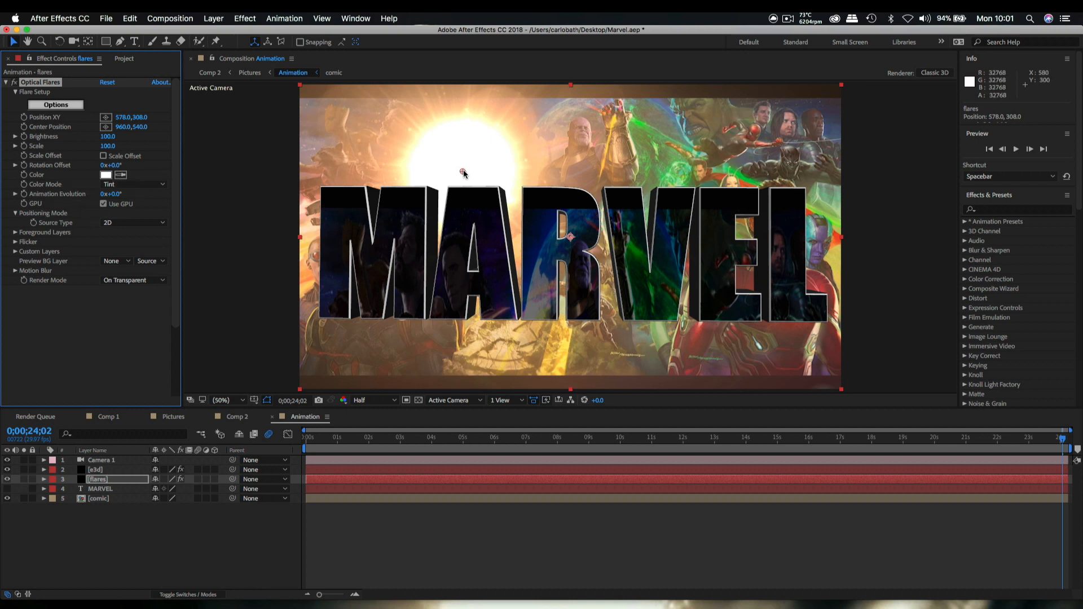
# Step: Move the flare's Position XY outside the frame's lower-right corner, to about 2086, 1242
pyautogui.moveTo(464, 170); pyautogui.dragTo(876, 385)
pyautogui.press('space')
pyautogui.moveTo(874, 343); pyautogui.dragTo(872, 292)
pyautogui.click(878, 330)
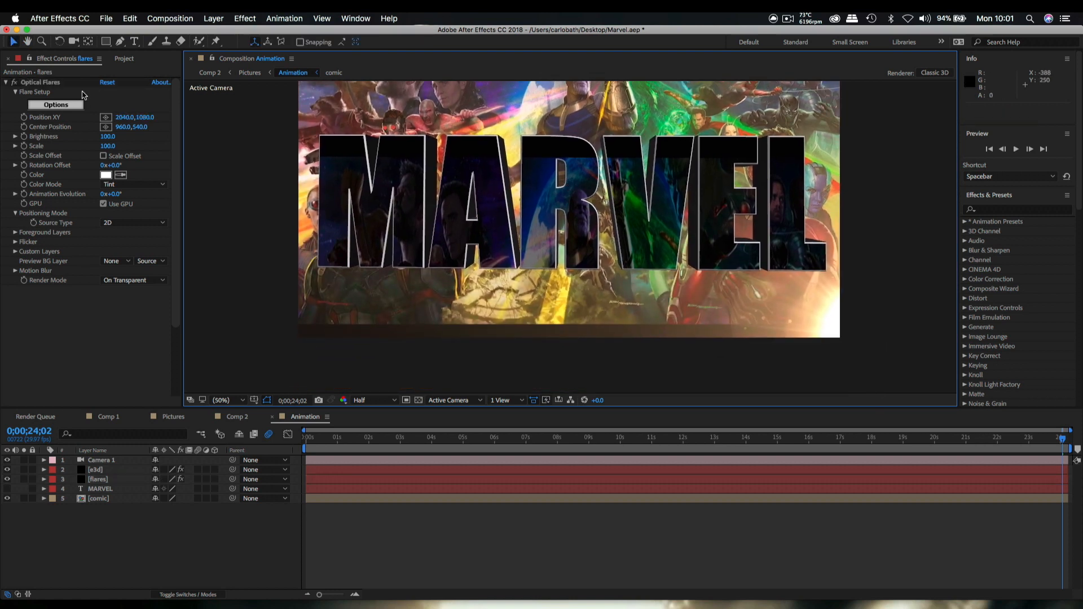
pyautogui.click(50, 83)
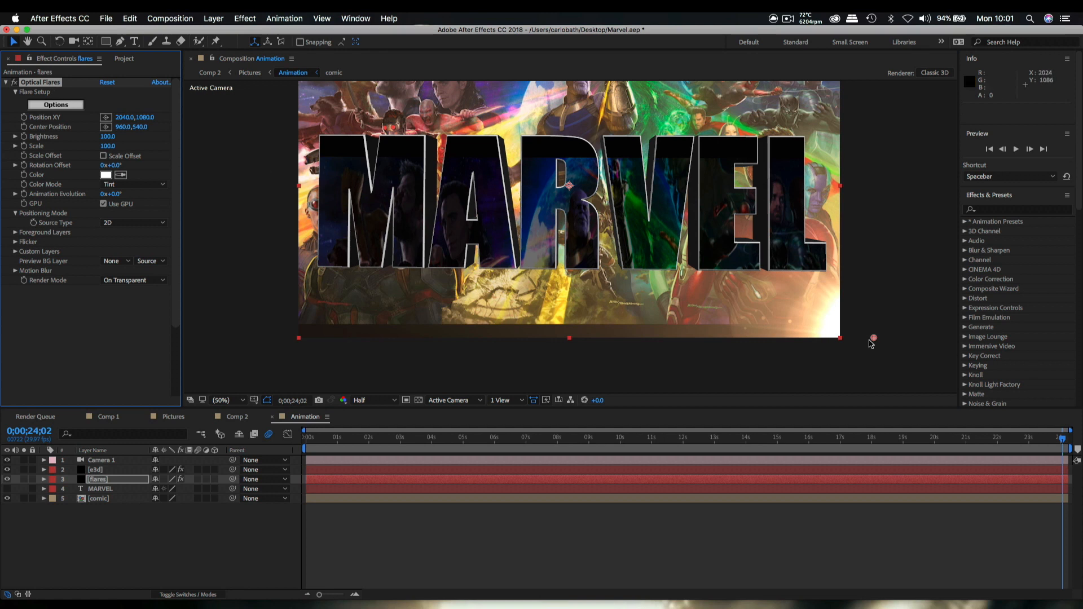
pyautogui.moveTo(874, 339); pyautogui.dragTo(886, 386)
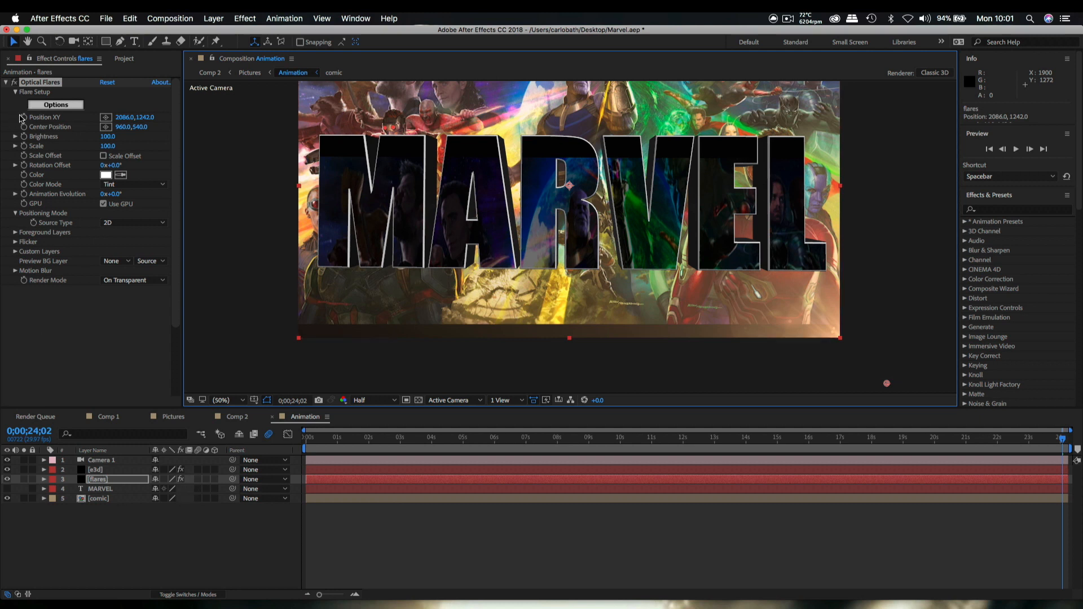
# Step: Keyframe the flare's Position XY at the first frame, and move it to about -244, 1226 at 0;00;24;07
pyautogui.click(305, 440)
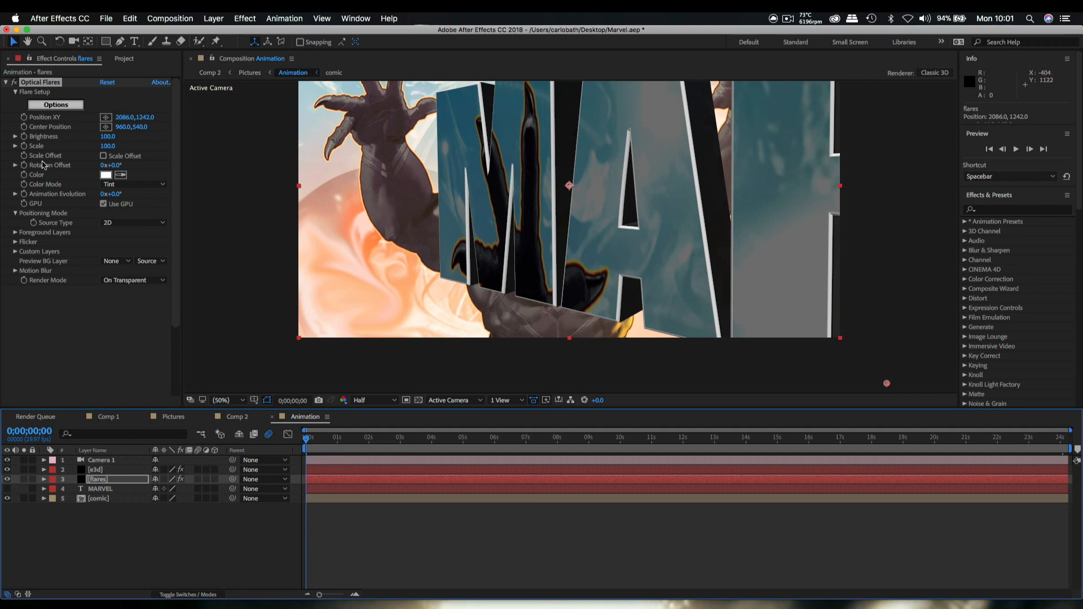
pyautogui.click(25, 117)
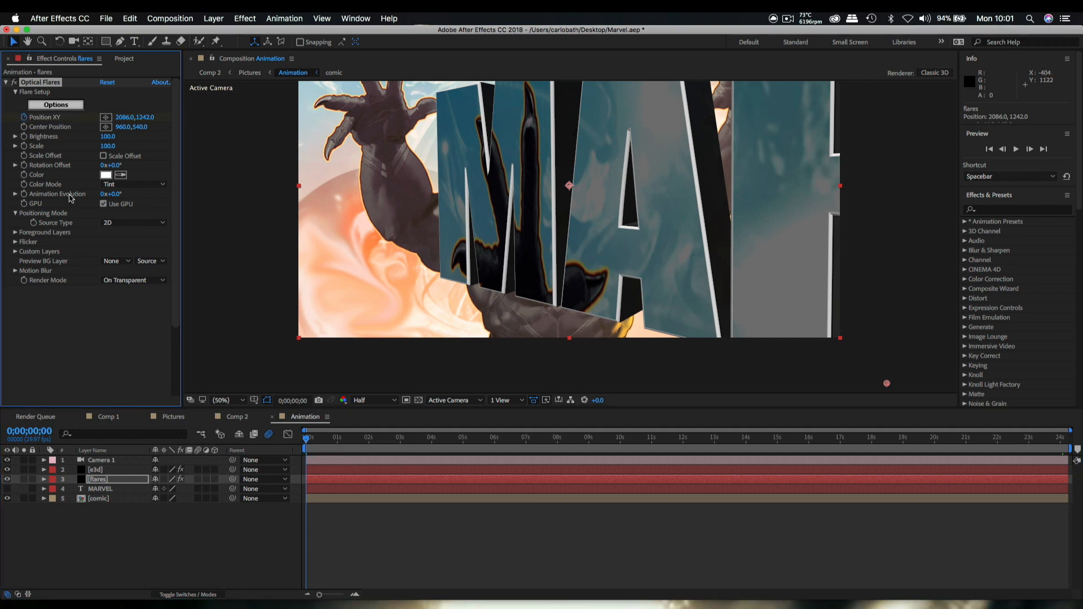
pyautogui.moveTo(307, 444); pyautogui.dragTo(1082, 440)
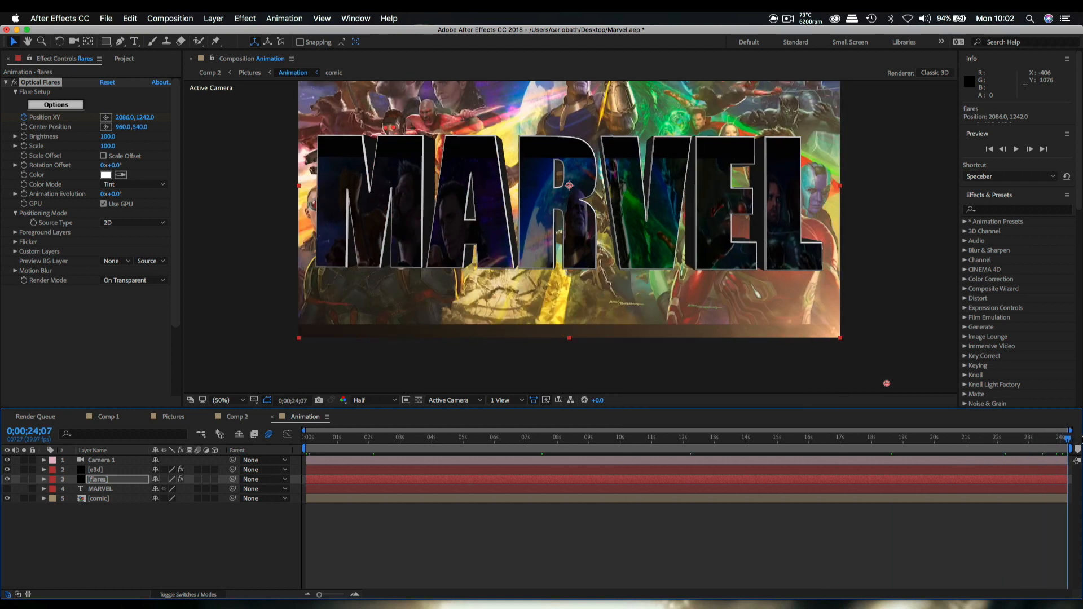
pyautogui.moveTo(887, 388); pyautogui.dragTo(228, 383)
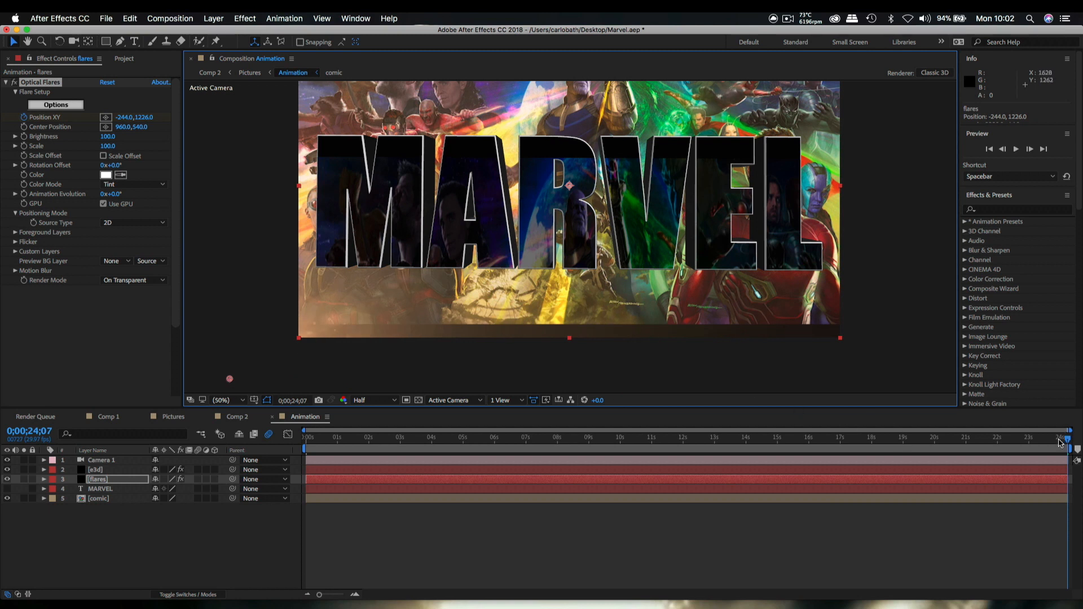
# Step: Set the flare's Brightness to 70, judging it at 0;00;12;29 and at the end of the animation
pyautogui.moveTo(1060, 443); pyautogui.dragTo(273, 433)
pyautogui.moveTo(234, 253); pyautogui.dragTo(219, 298)
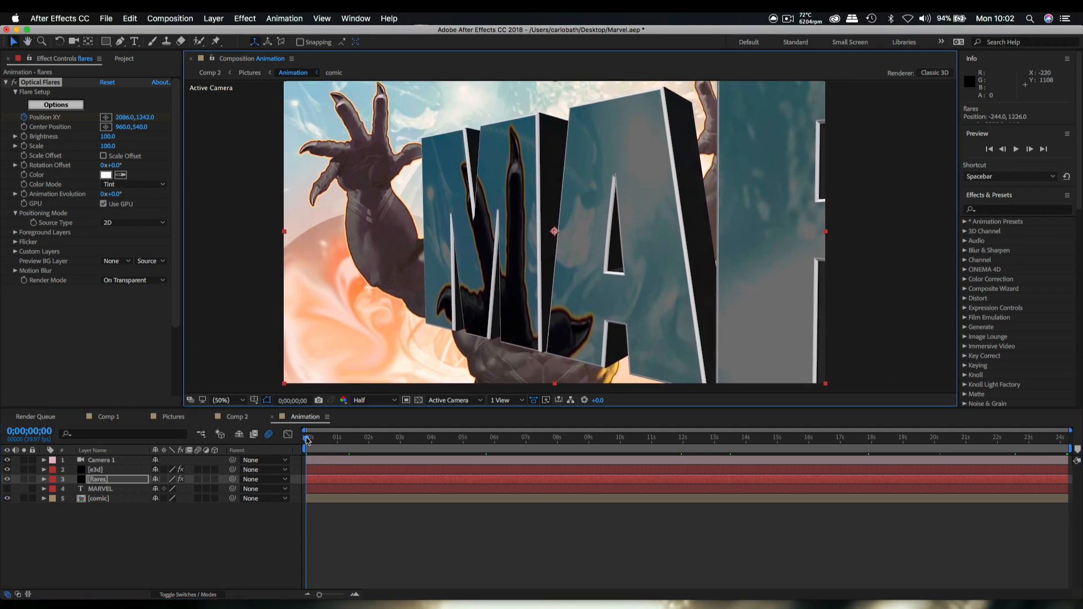
pyautogui.moveTo(308, 441); pyautogui.dragTo(714, 468)
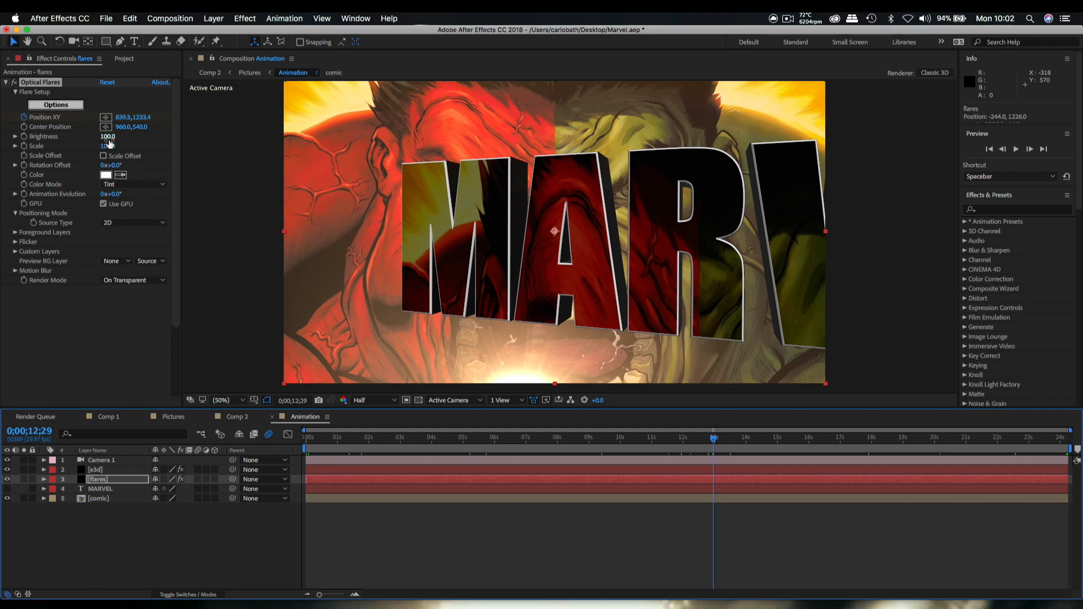
pyautogui.click(108, 138)
pyautogui.write('50')
pyautogui.press('Return')
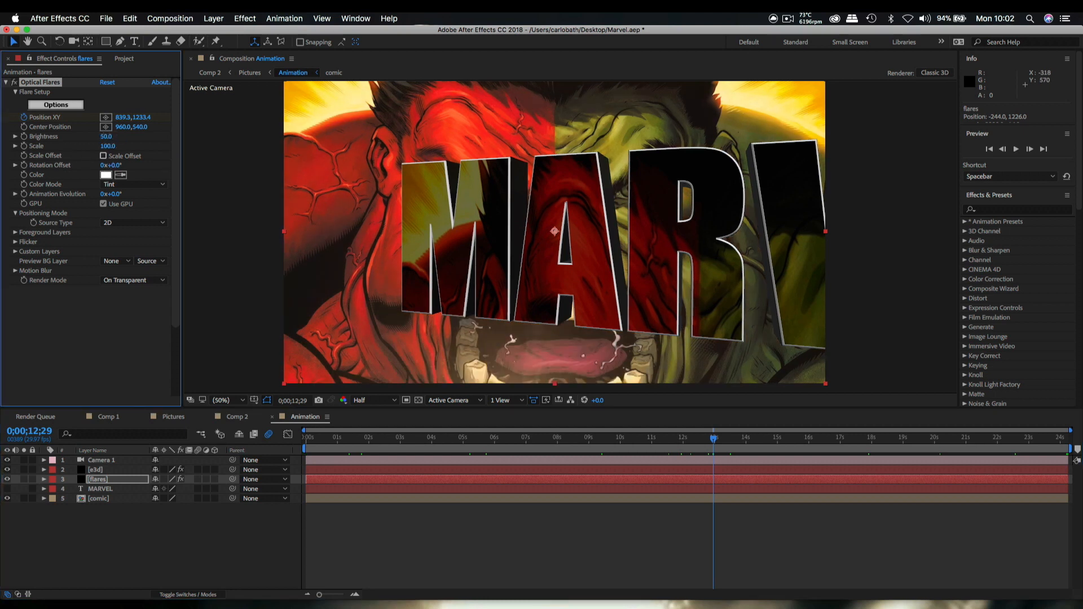
pyautogui.click(108, 138)
pyautogui.write('70')
pyautogui.press('Return')
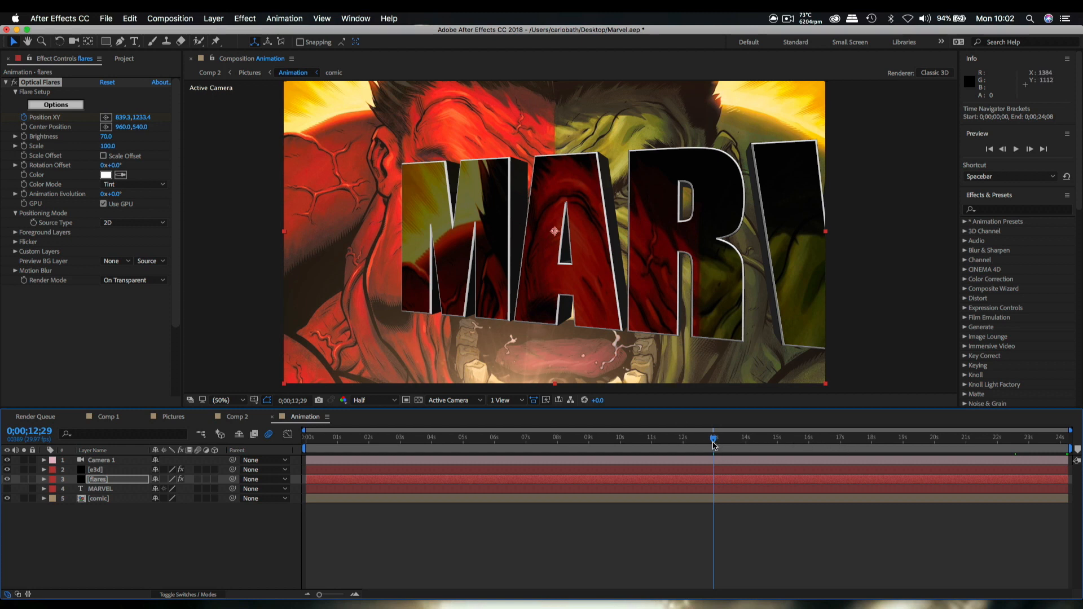
pyautogui.moveTo(714, 444); pyautogui.dragTo(1068, 444)
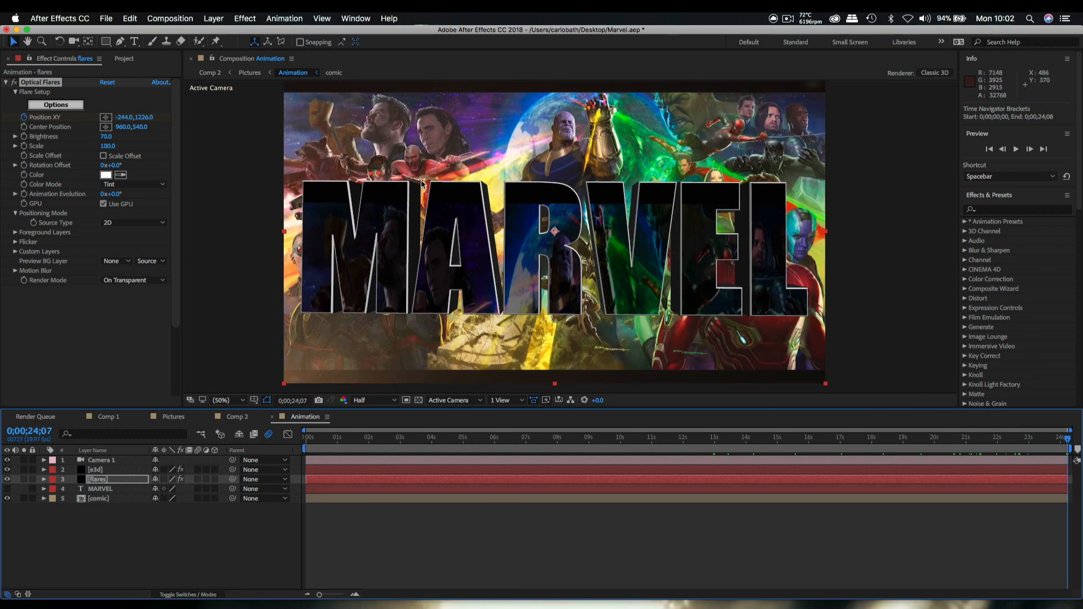
pyautogui.click(789, 18)
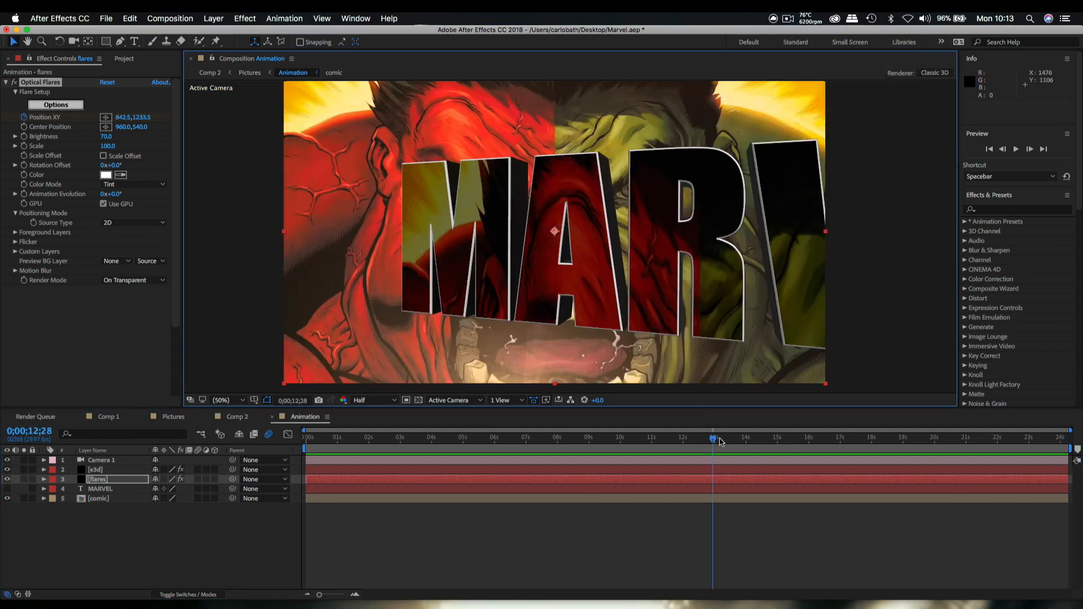
# Step: Return to the first frame and pre-compose all five Animation layers as Pre-comp 1, moving all attributes into the new composition
pyautogui.moveTo(755, 442); pyautogui.dragTo(287, 436)
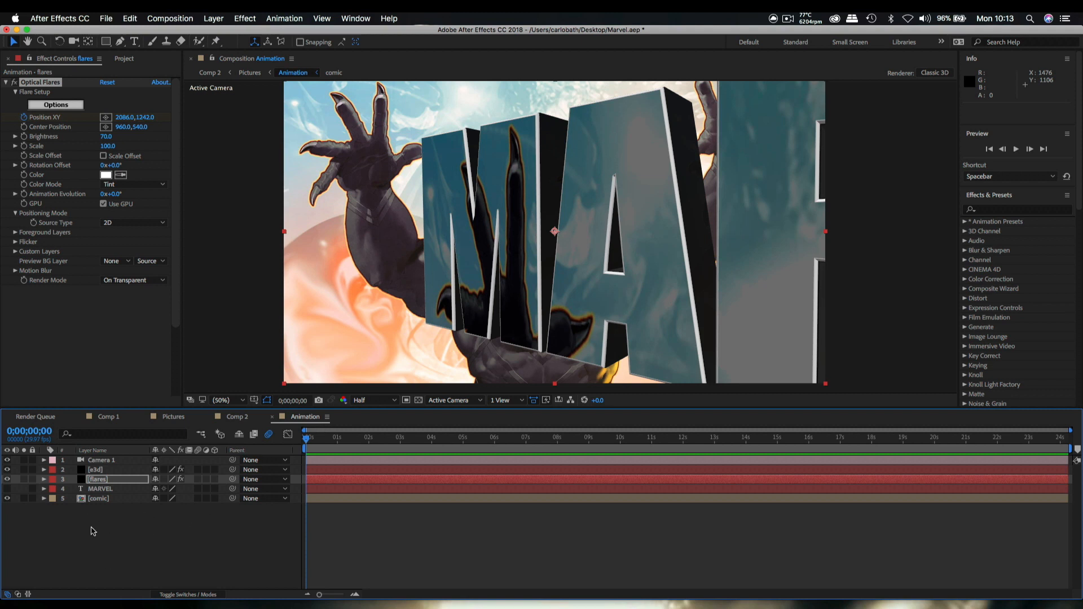
pyautogui.moveTo(93, 531); pyautogui.dragTo(133, 455)
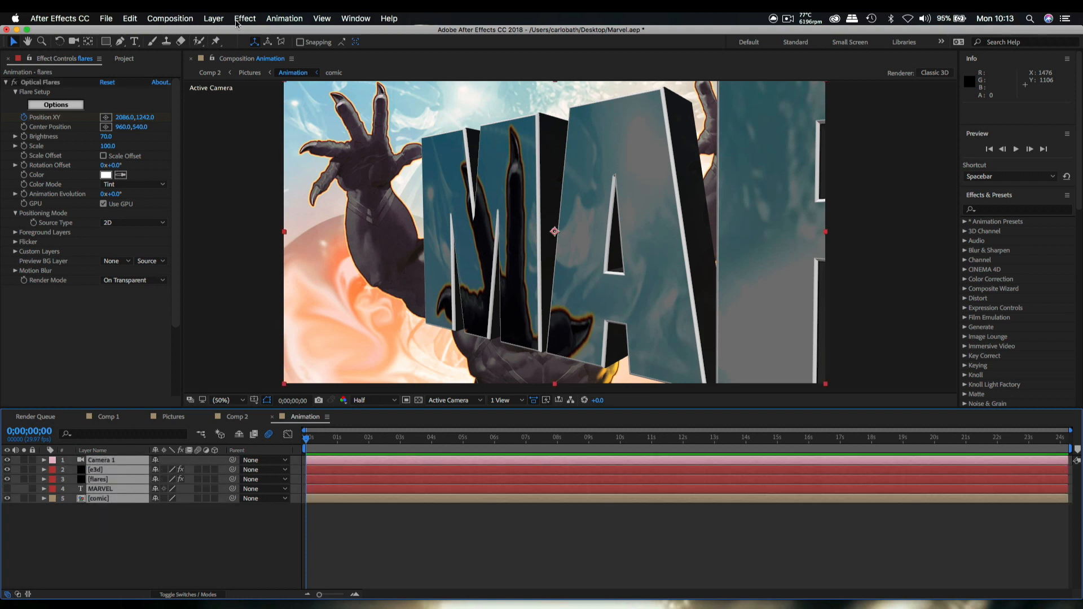
pyautogui.click(215, 19)
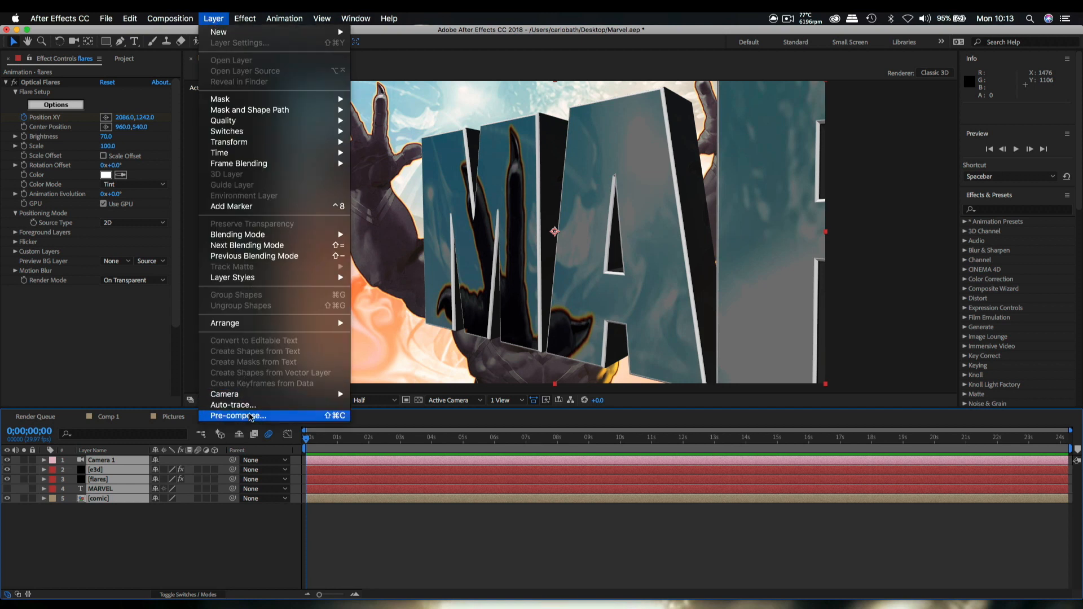
pyautogui.click(250, 416)
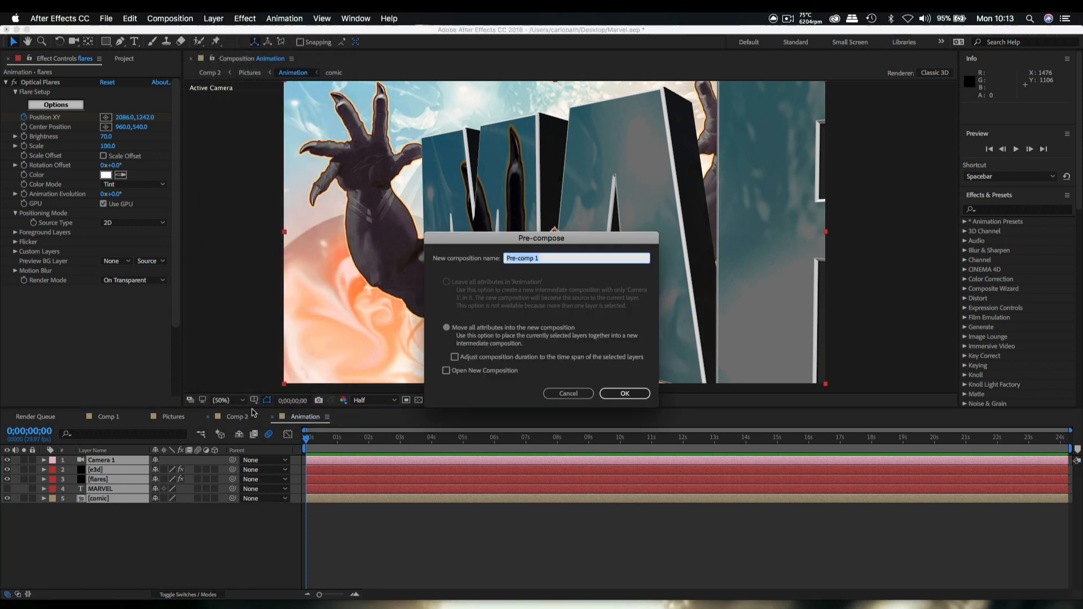
pyautogui.click(627, 394)
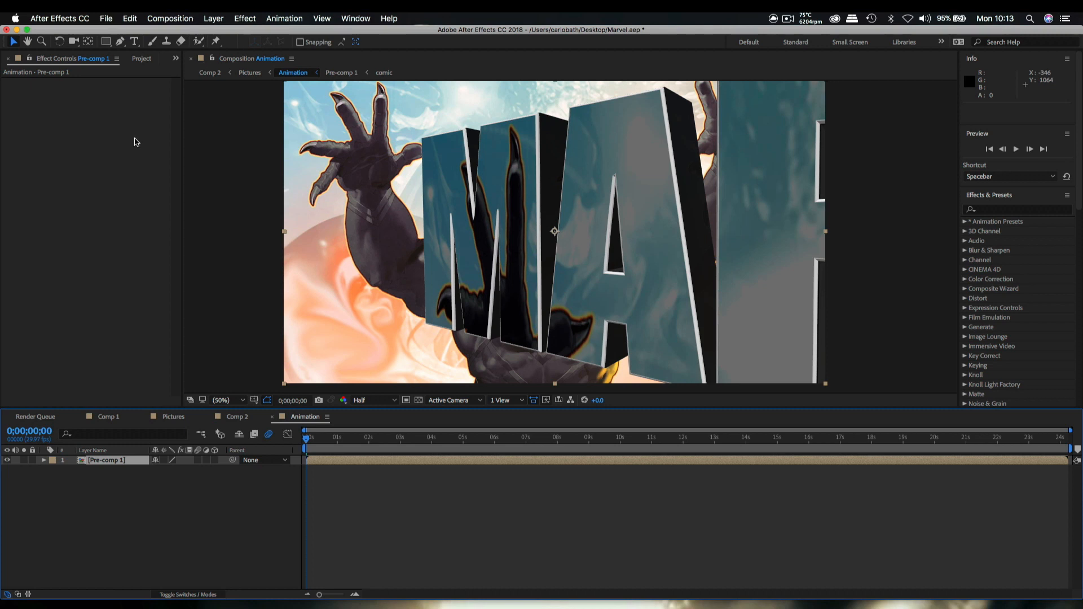
# Step: Time-stretch the Pre-comp 1 layer with a Stretch Factor of 50 and preview the faster playback
pyautogui.click(219, 19)
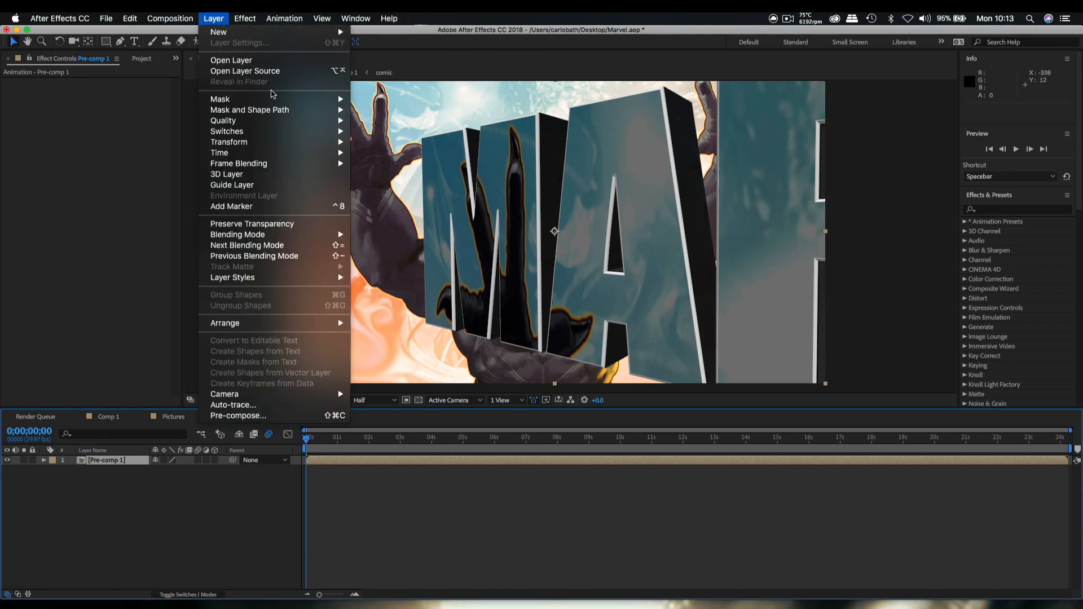
pyautogui.moveTo(293, 120)
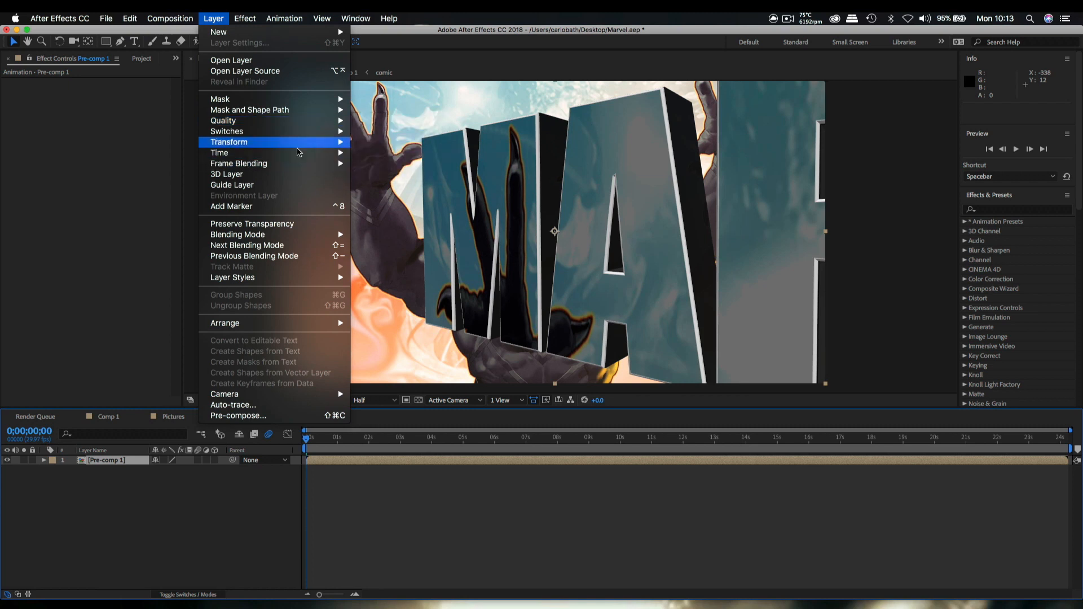
pyautogui.moveTo(299, 153)
pyautogui.click(382, 174)
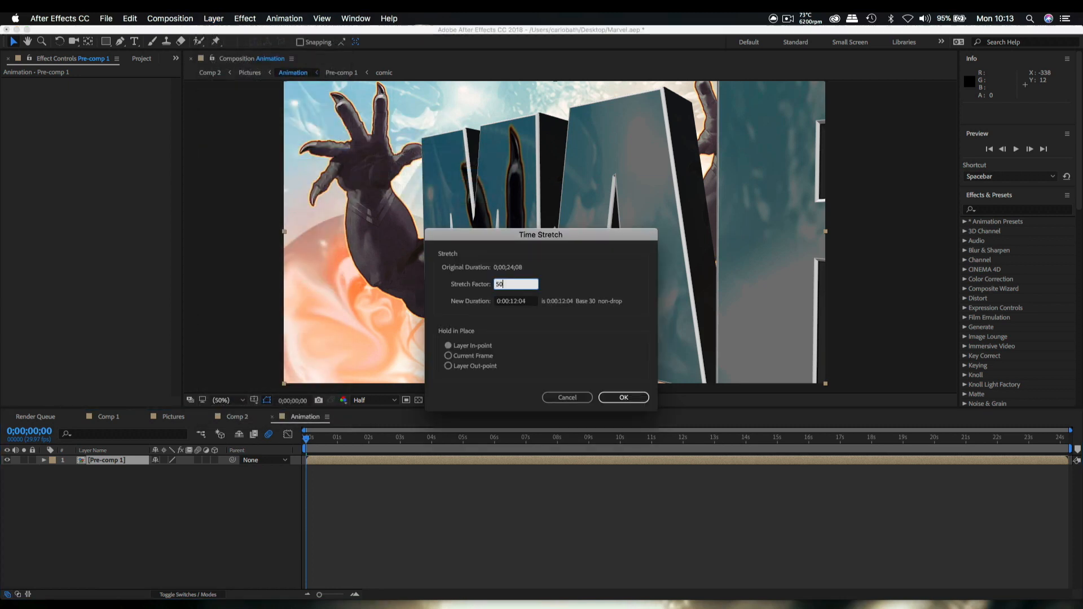
pyautogui.write('50')
pyautogui.click(624, 398)
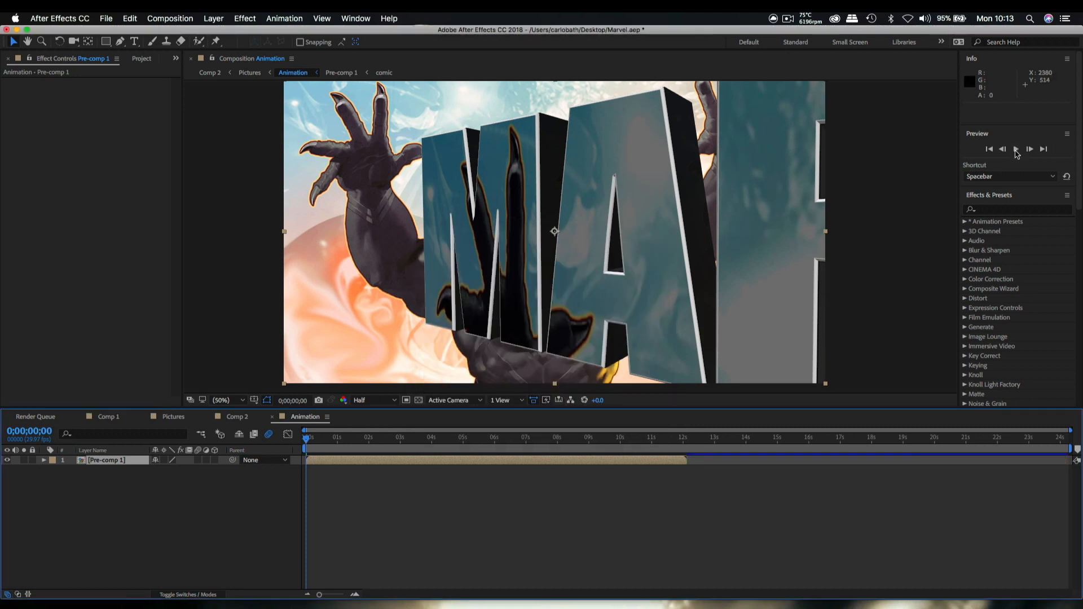
pyautogui.click(1016, 150)
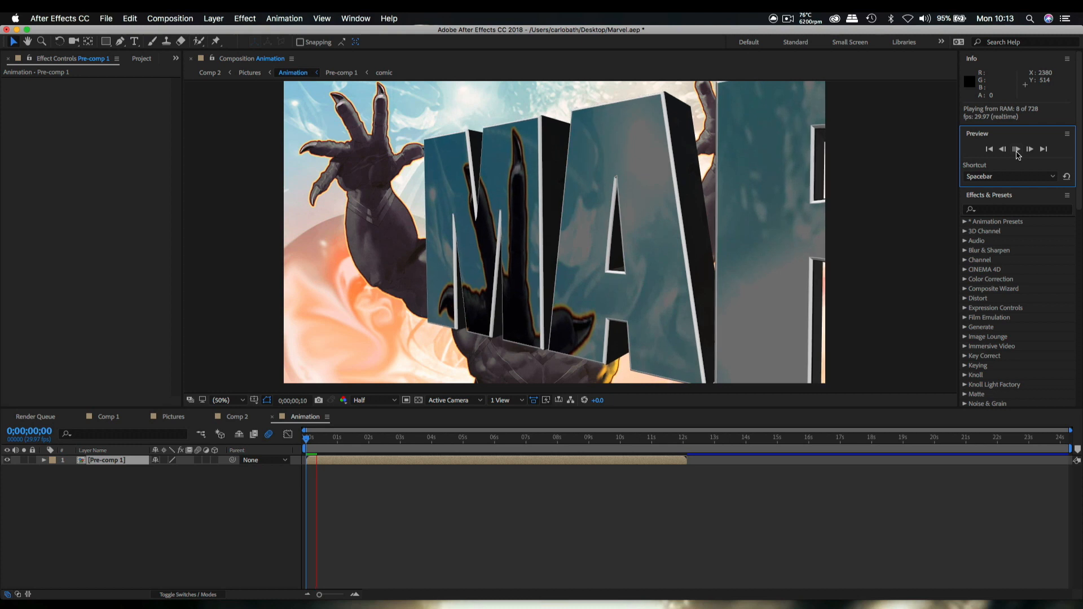
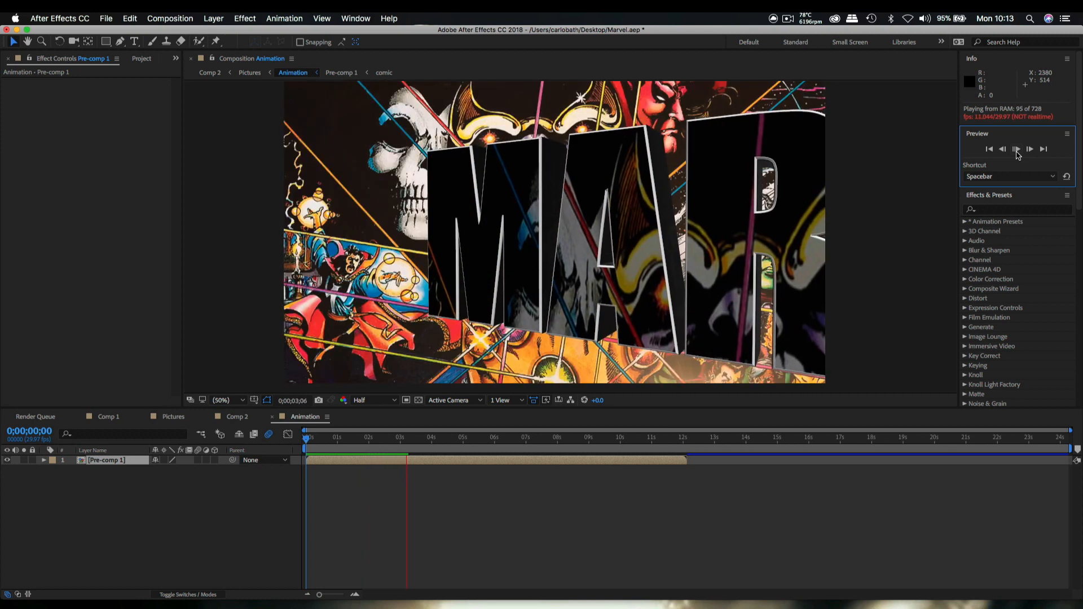
pyautogui.click(1017, 150)
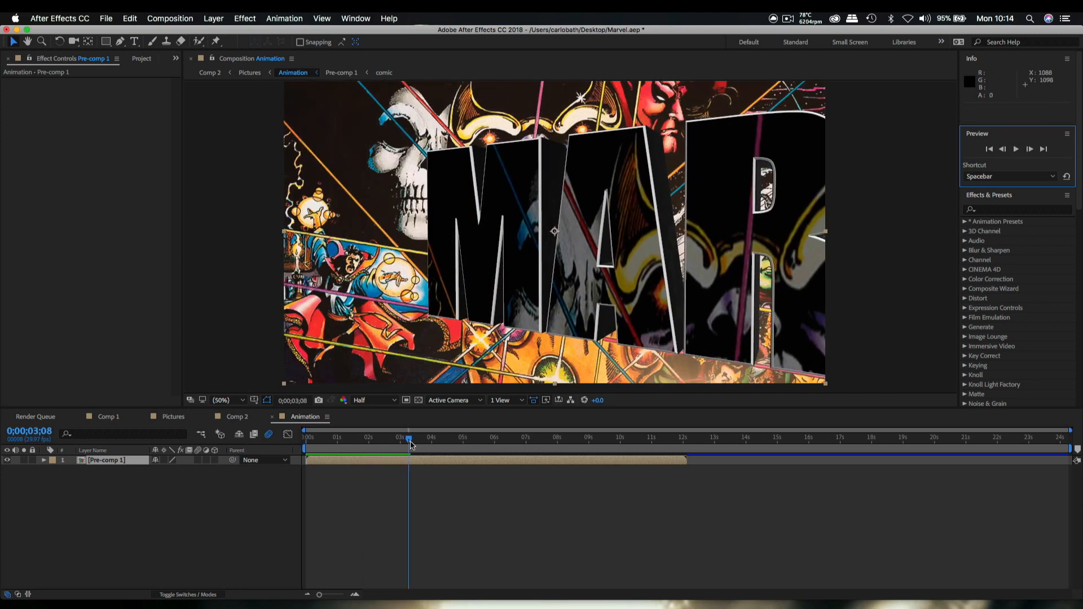
# Step: Try a Stretch Factor of 300 on the Pre-comp 1 layer and preview the slower playback from the first frame
pyautogui.moveTo(410, 444); pyautogui.dragTo(306, 443)
pyautogui.click(99, 461)
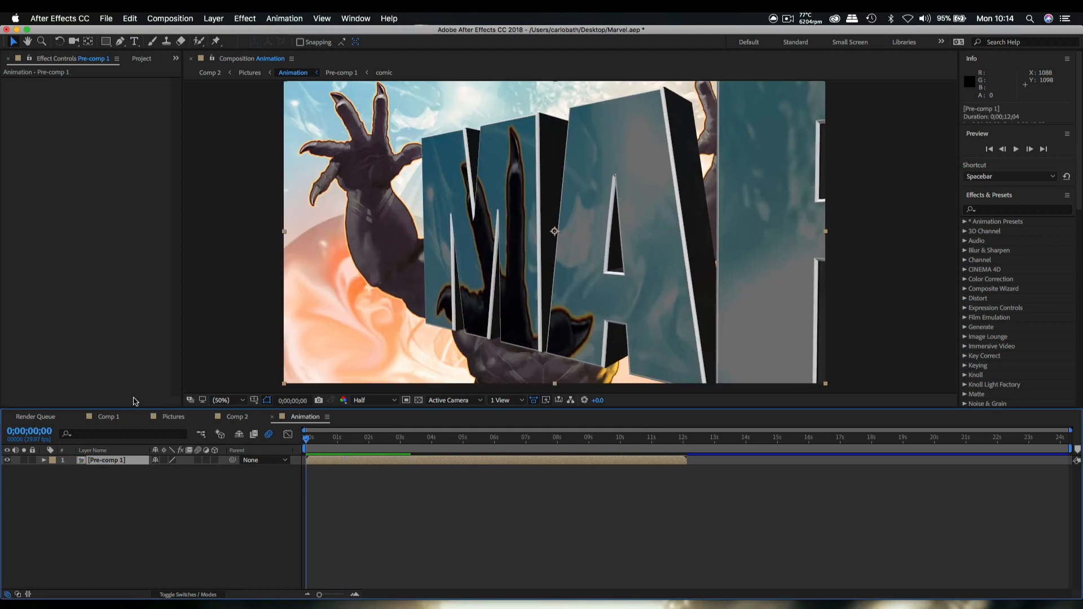
pyautogui.click(219, 22)
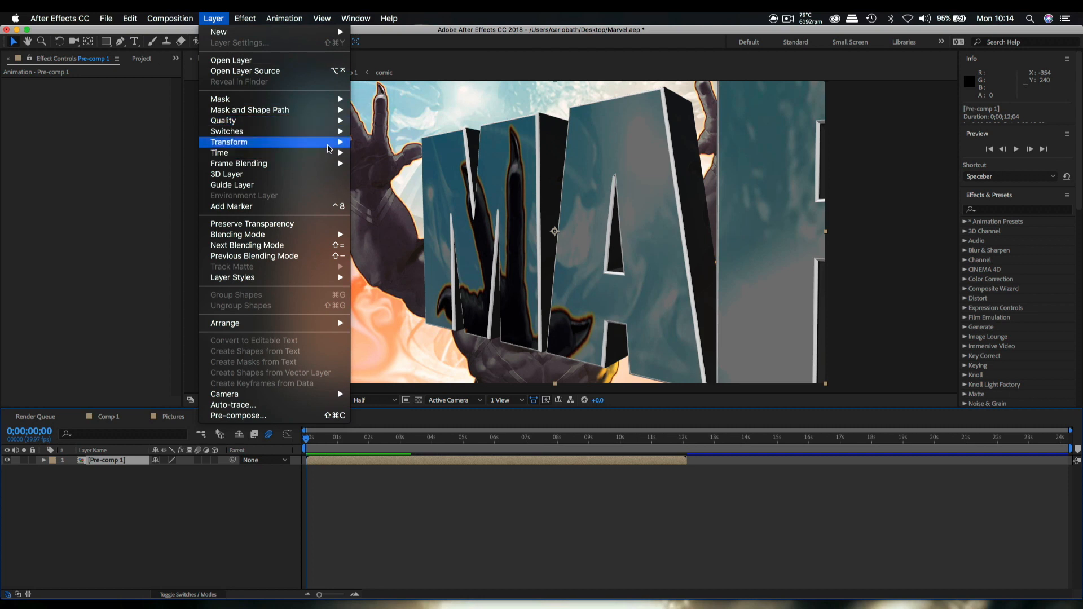
pyautogui.moveTo(354, 158)
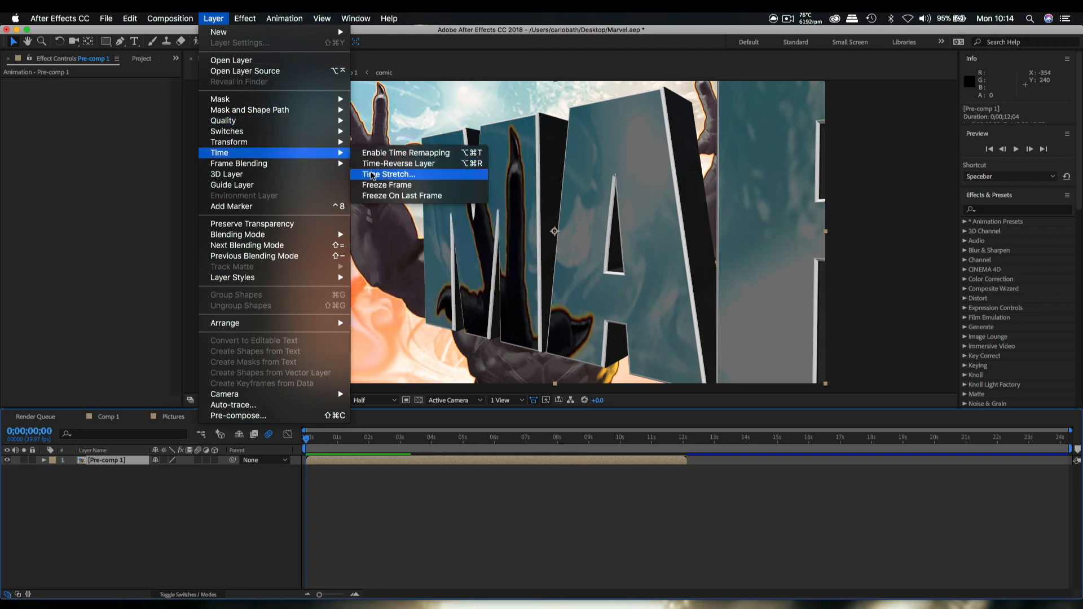
pyautogui.click(374, 175)
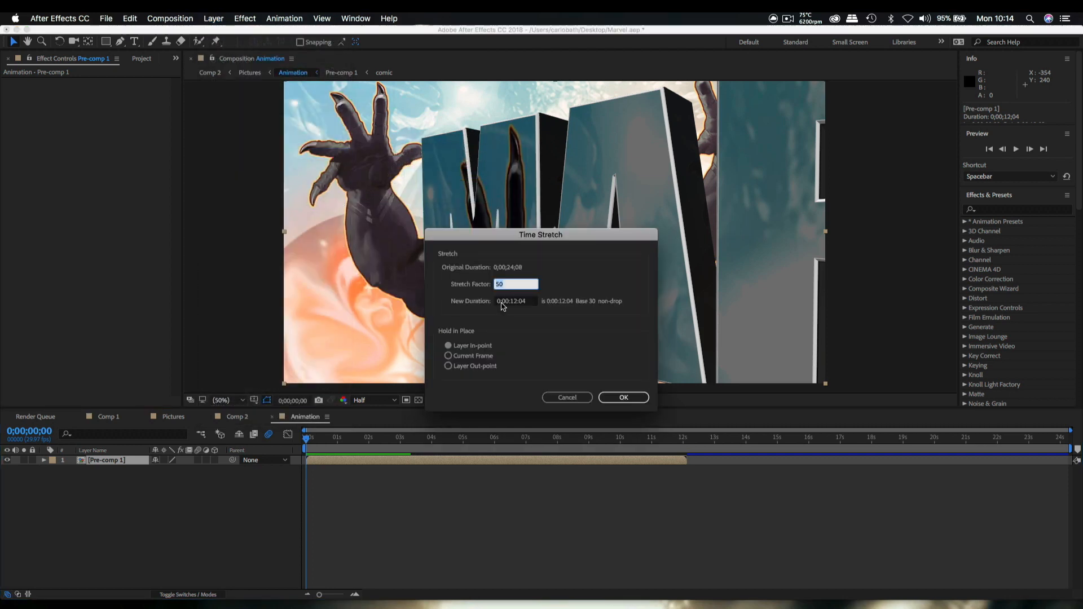
pyautogui.write('300')
pyautogui.press('Return')
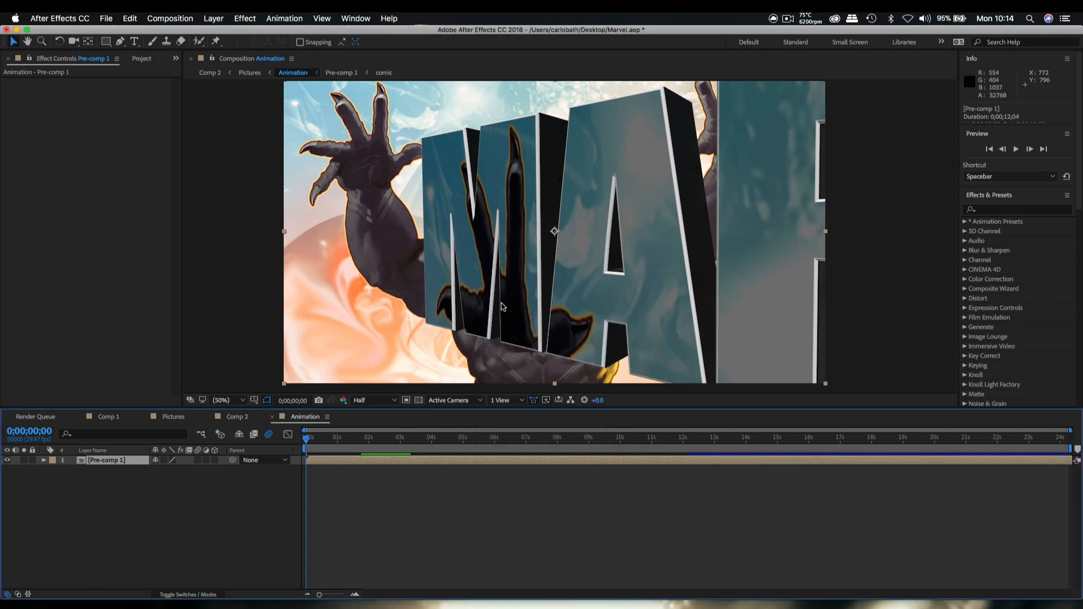
pyautogui.click(1016, 150)
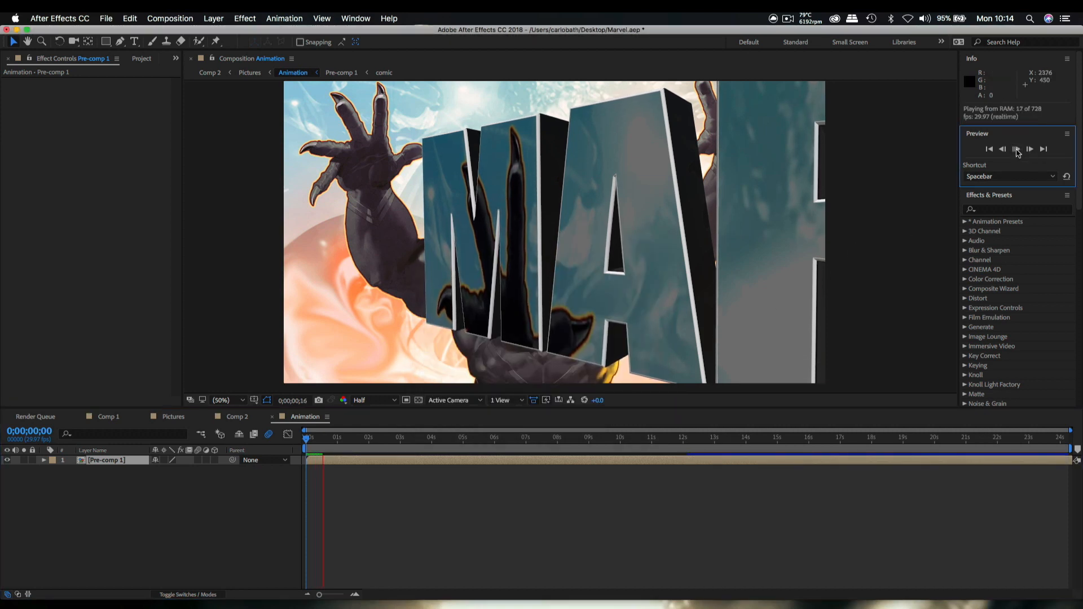
pyautogui.press('space')
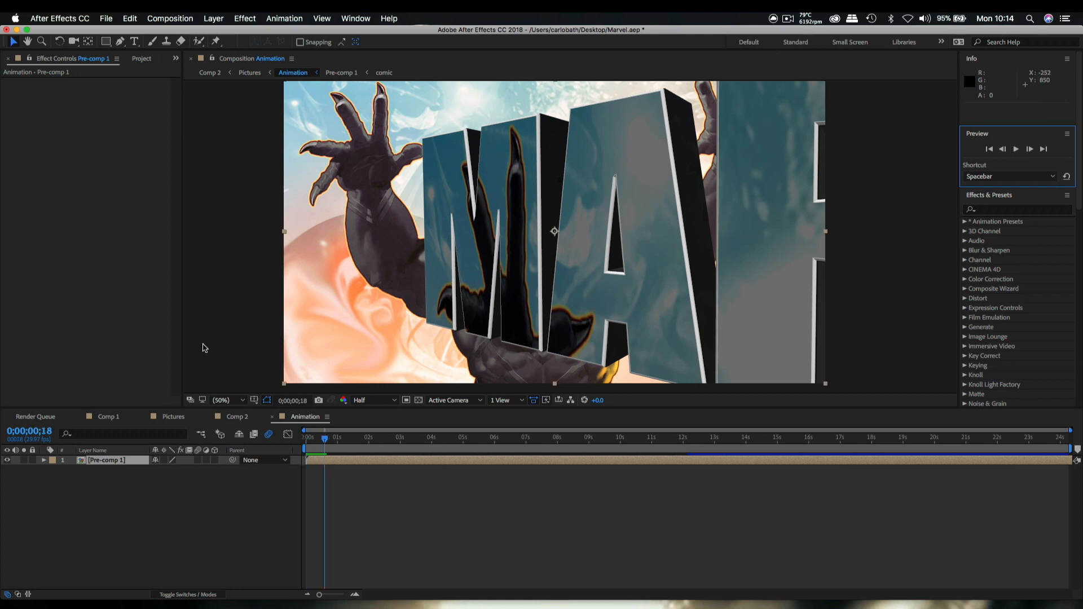
# Step: Time-stretch the Pre-comp 1 layer to a duration of 0;00;07;09 and preview the faster animation through to the layer's end
pyautogui.click(214, 19)
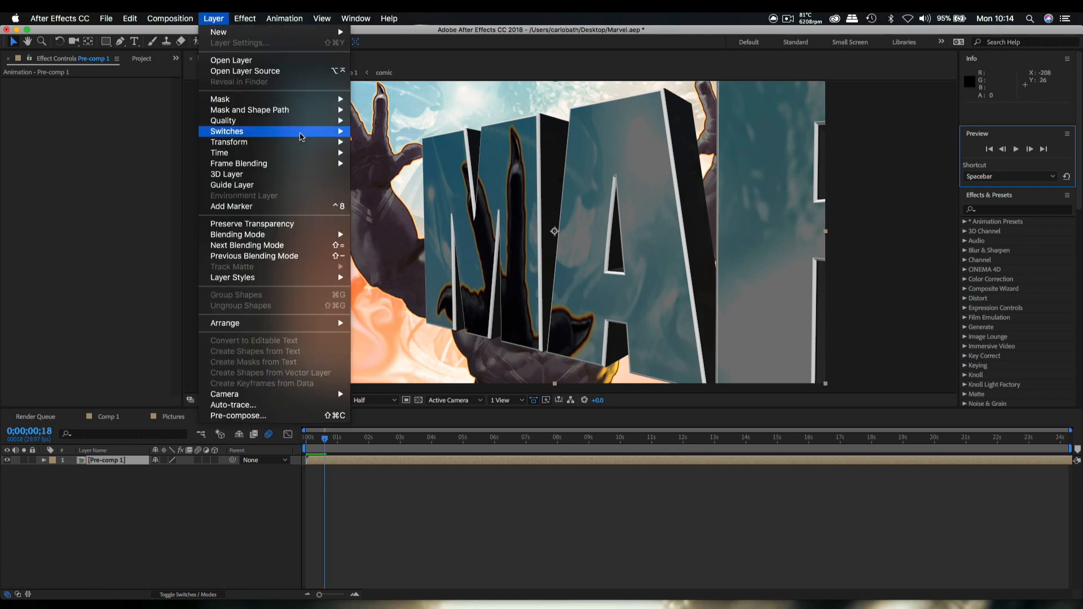
pyautogui.moveTo(223, 153)
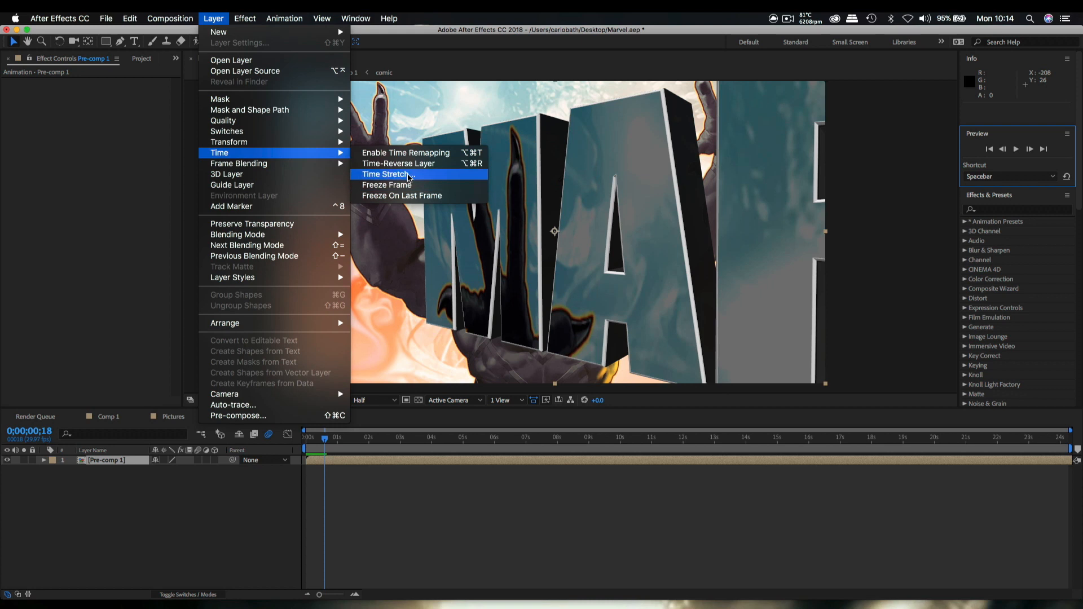
pyautogui.click(410, 177)
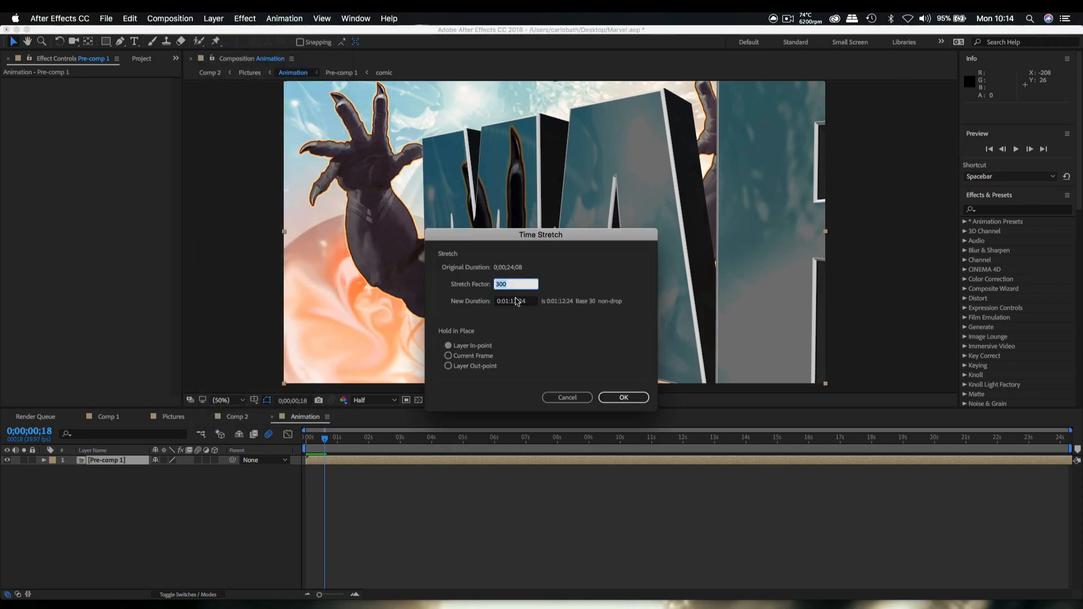
pyautogui.write('3')
pyautogui.press('Return')
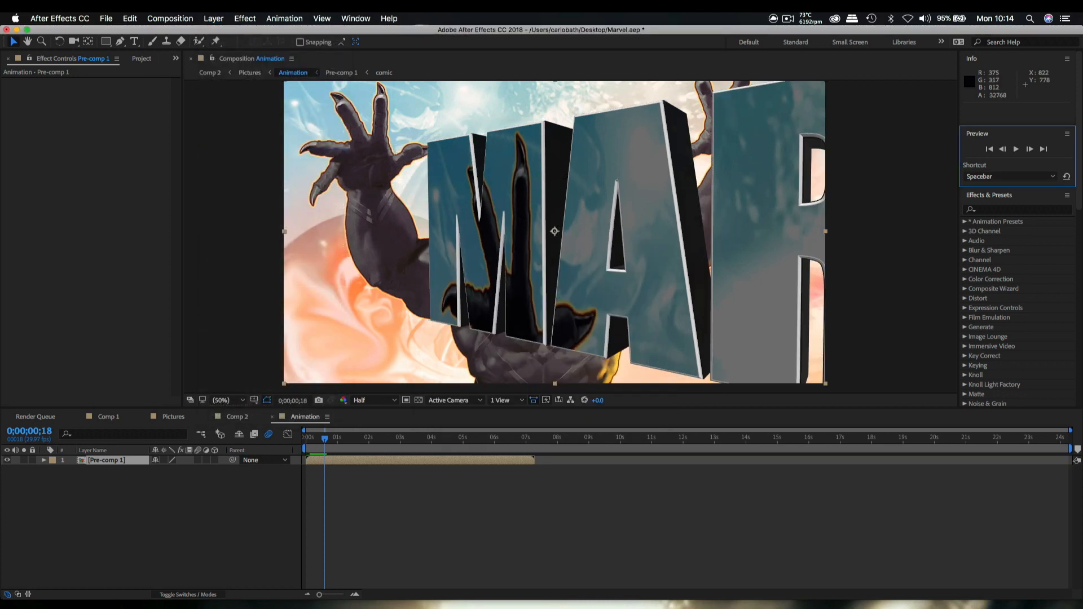
pyautogui.click(1015, 150)
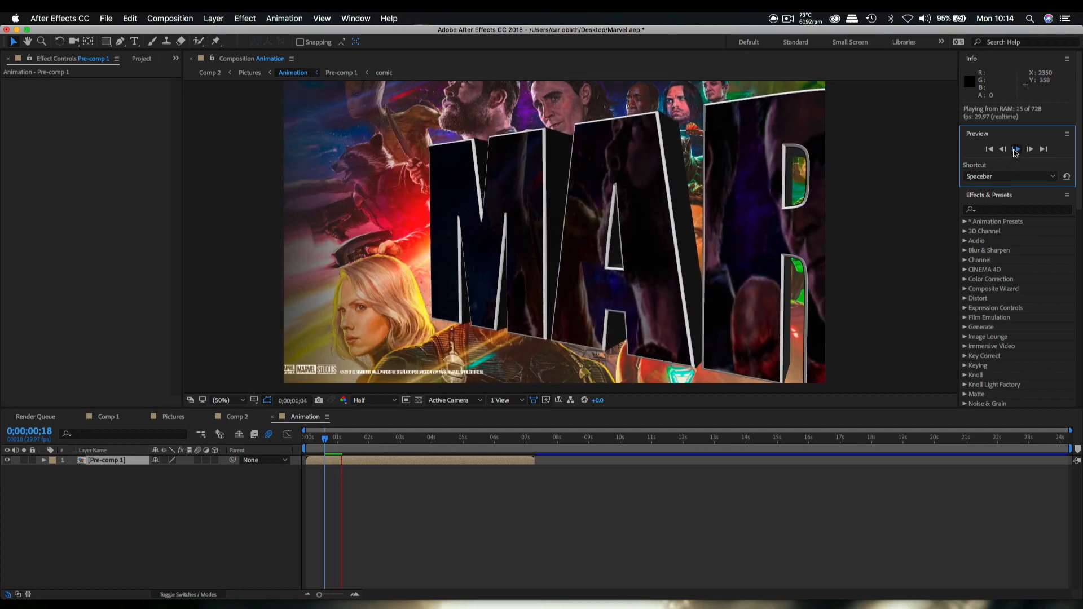
pyautogui.click(1016, 153)
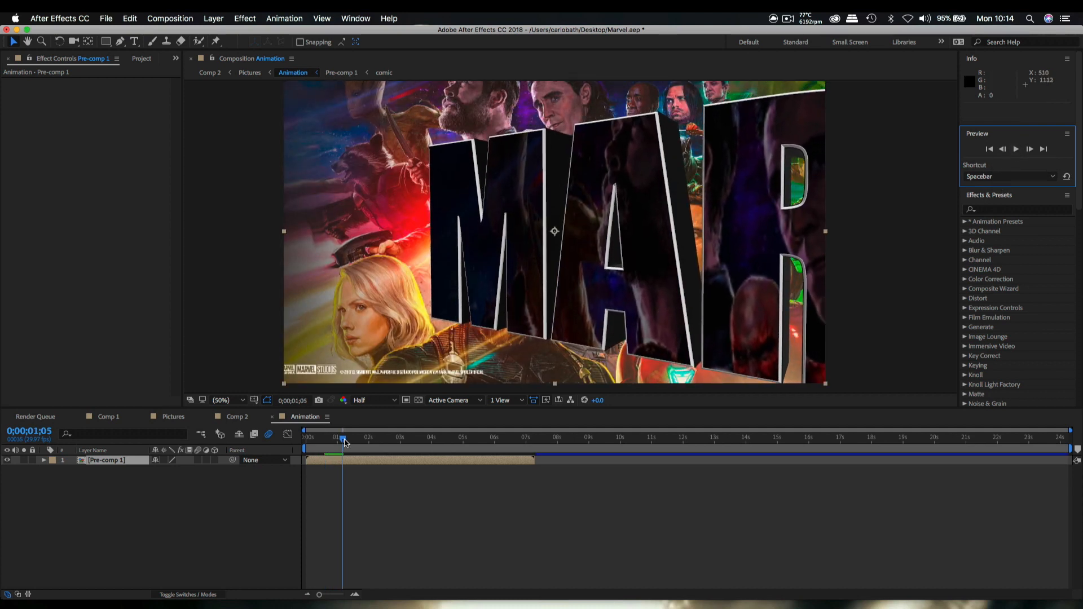
pyautogui.moveTo(345, 442); pyautogui.dragTo(535, 442)
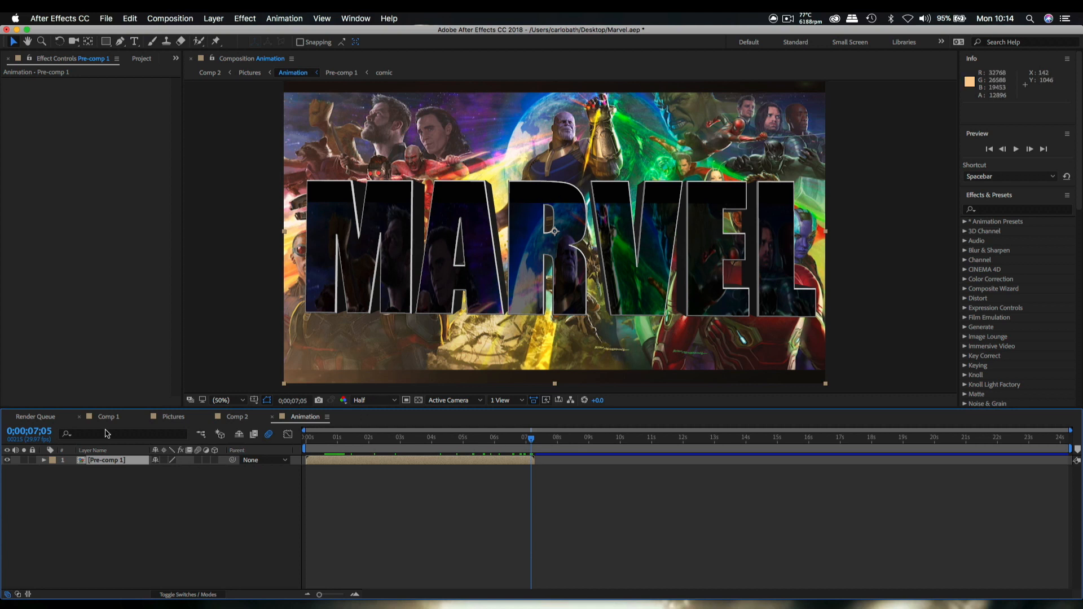
# Step: Open Pre-comp 1 and set the comic layer's Scale to 107%
pyautogui.doubleClick(109, 462)
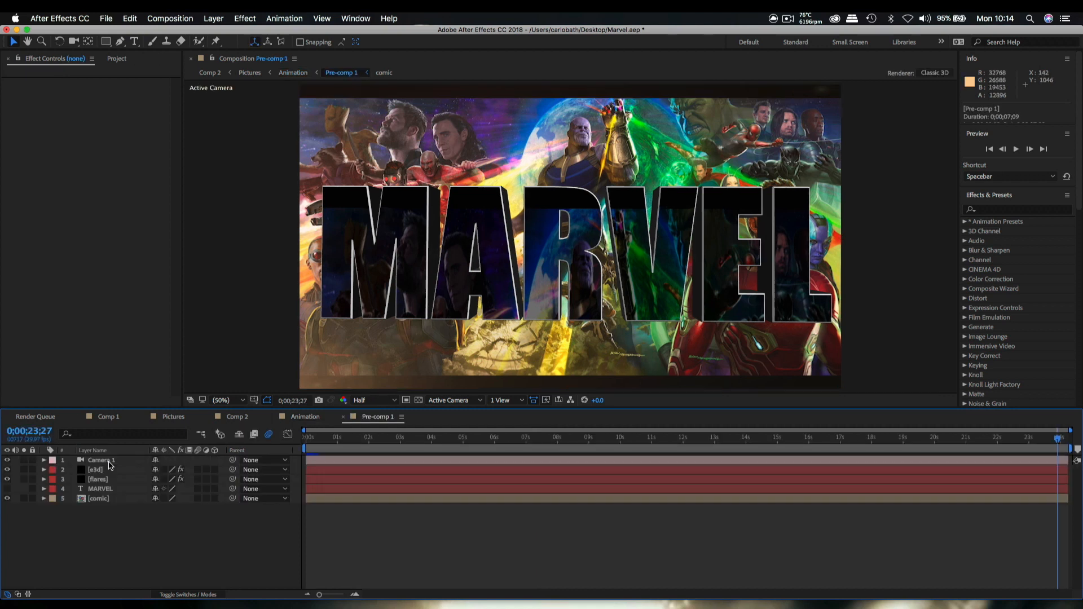
pyautogui.doubleClick(100, 500)
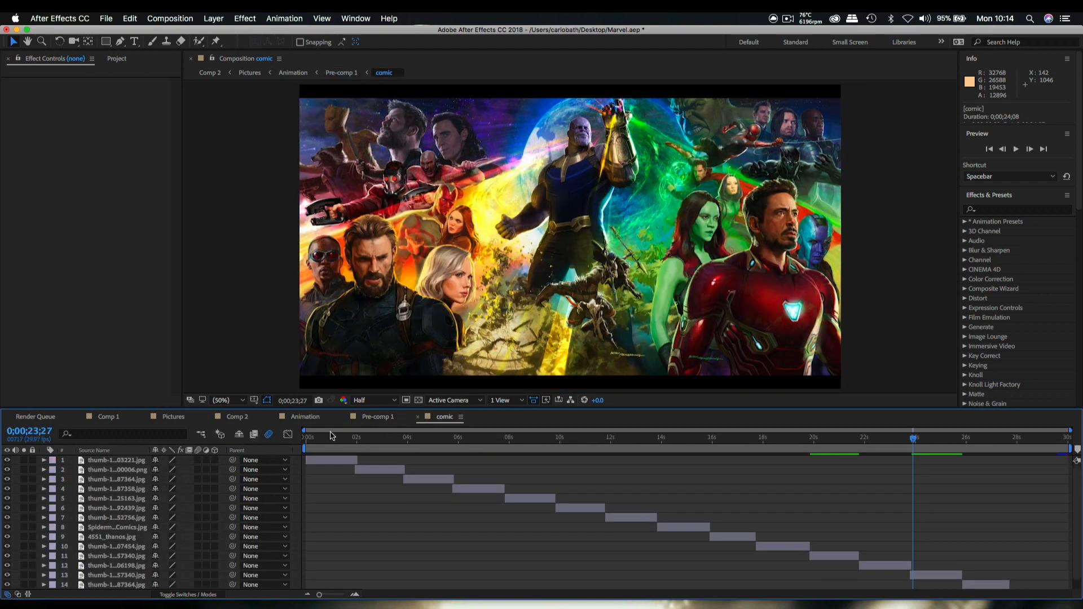
pyautogui.click(381, 418)
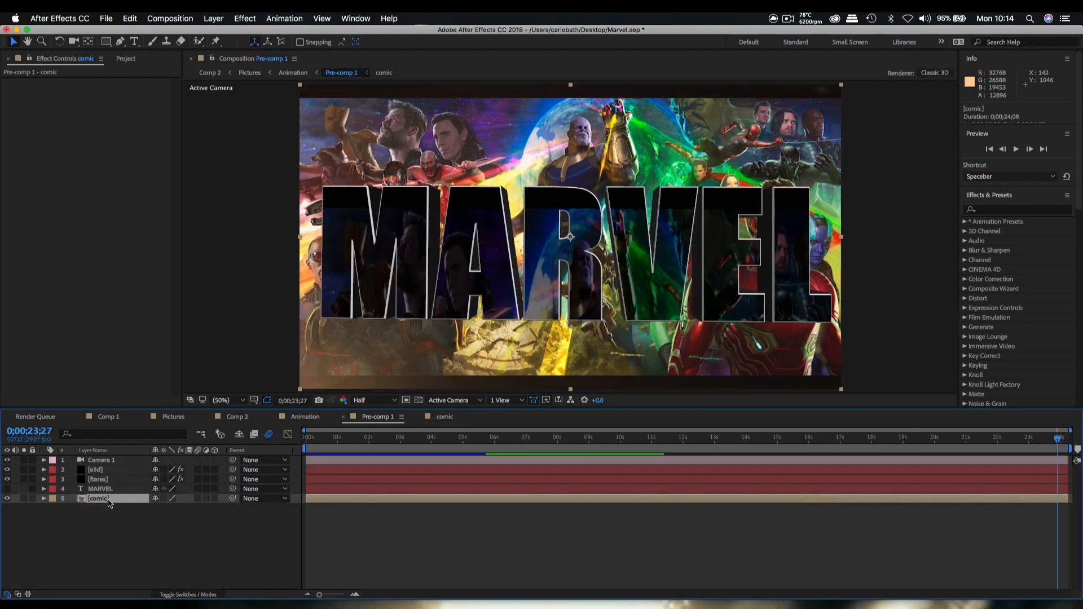
pyautogui.press('s')
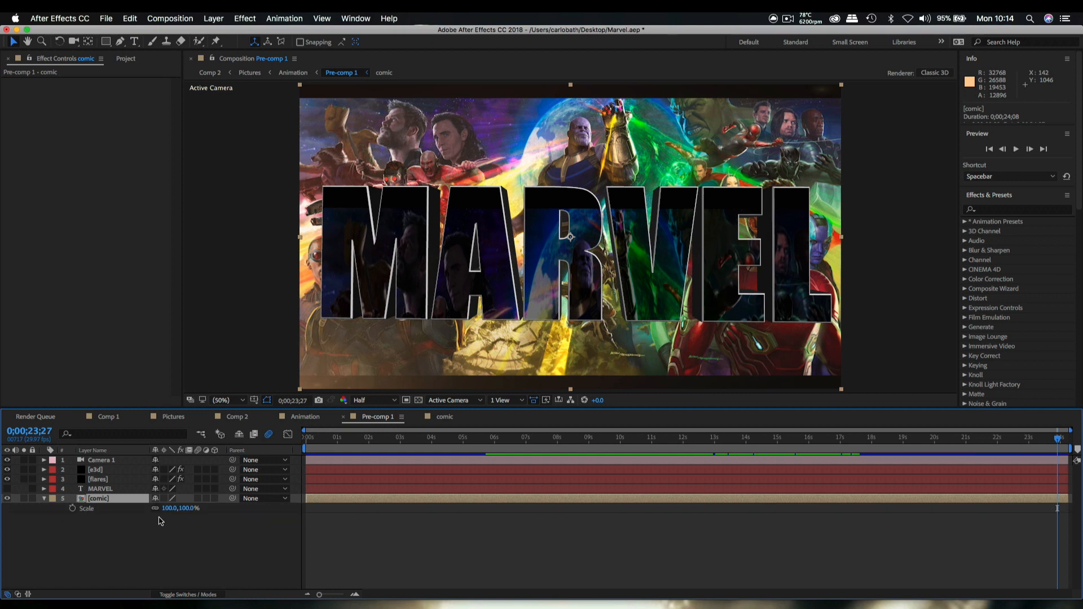
pyautogui.moveTo(182, 508); pyautogui.dragTo(189, 508)
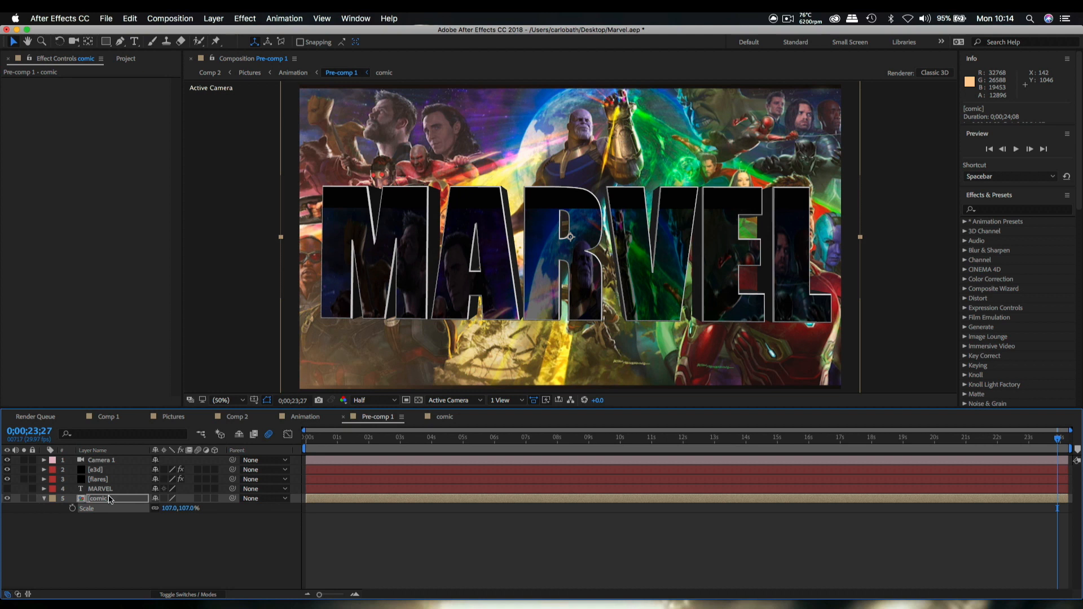
# Step: In the e3d layer's Element scene, set the Bevel 1 diffuse texture's vertical UV Offset to 0.25 and review the animation to 0;00;24;07
pyautogui.click(107, 471)
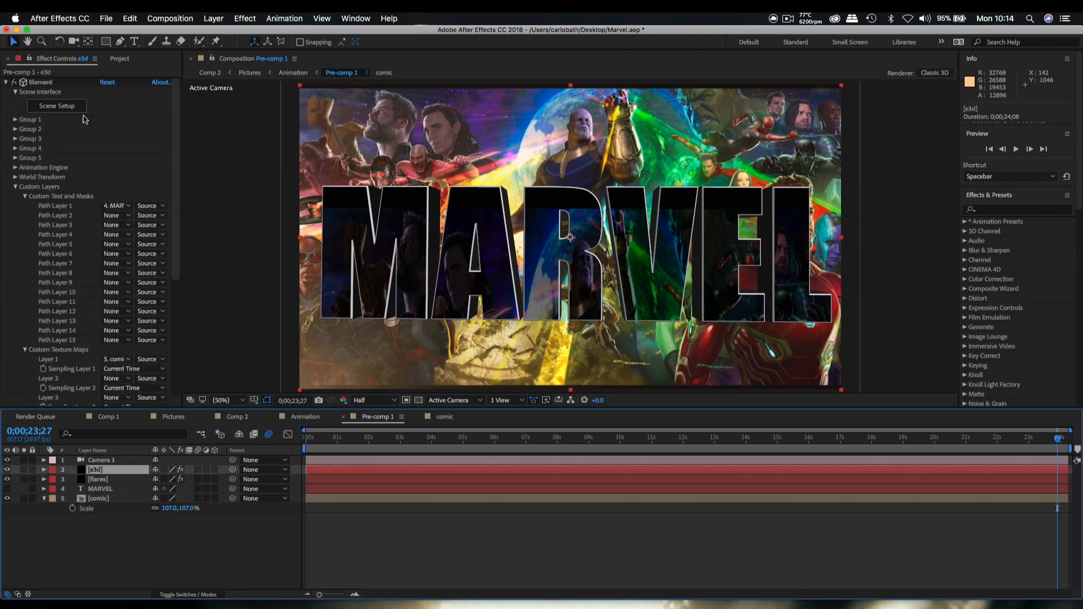
pyautogui.click(78, 111)
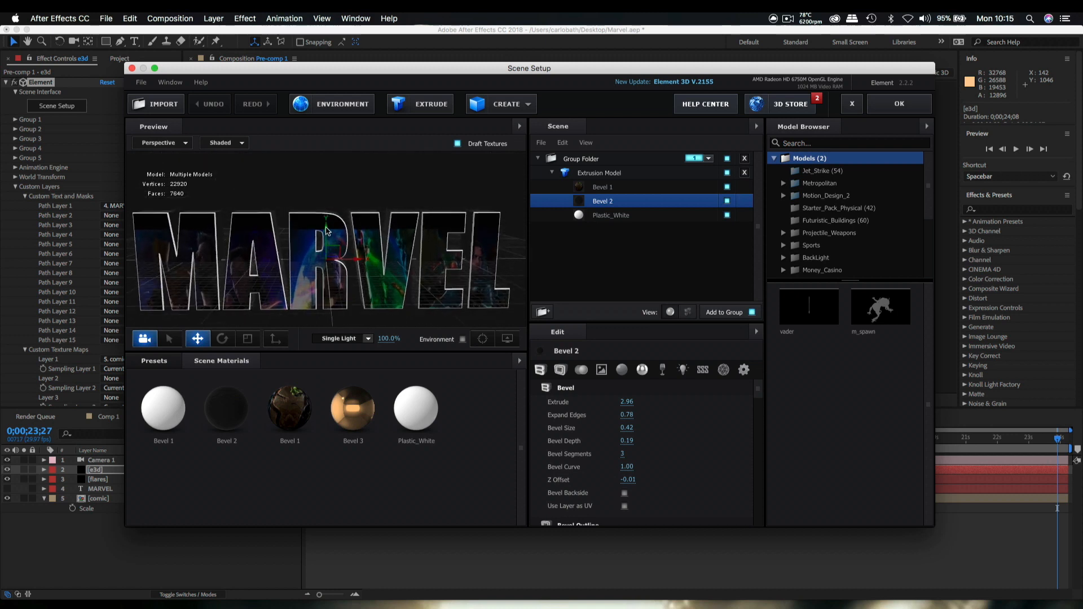
pyautogui.click(606, 188)
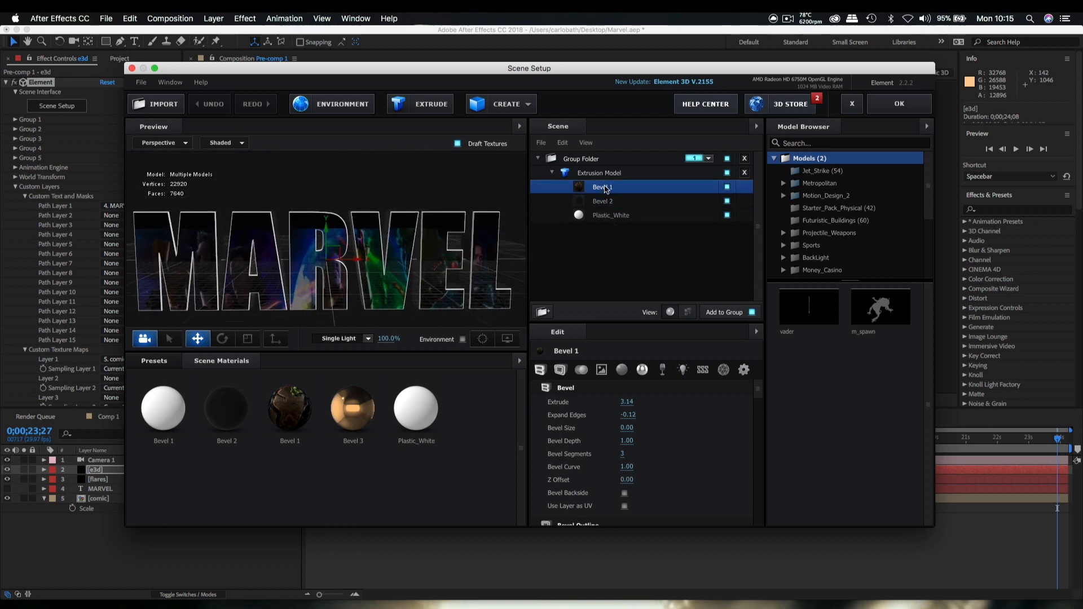
pyautogui.click(601, 370)
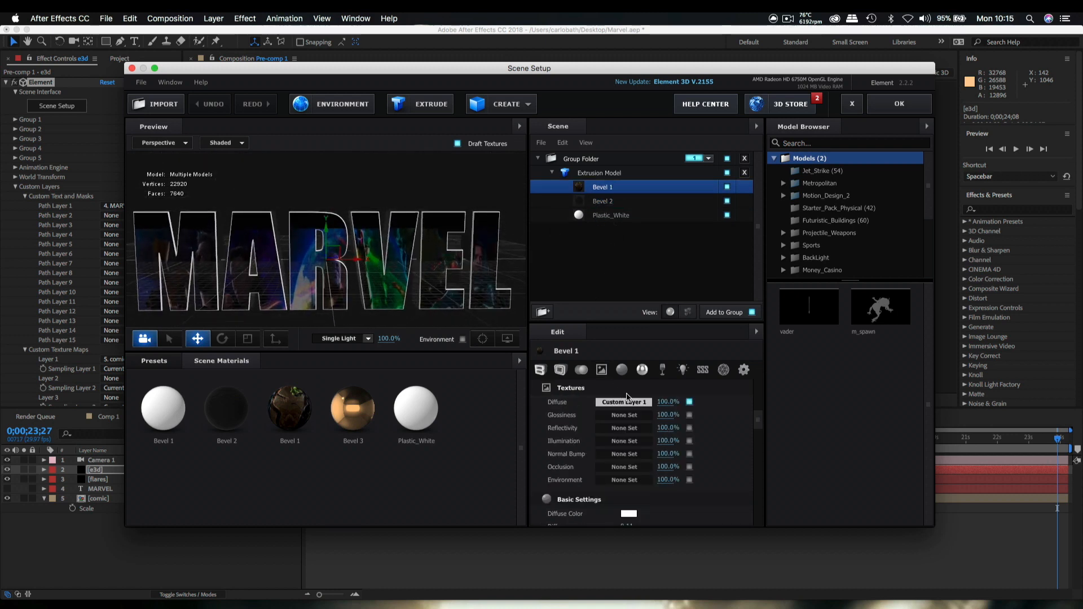
pyautogui.click(624, 401)
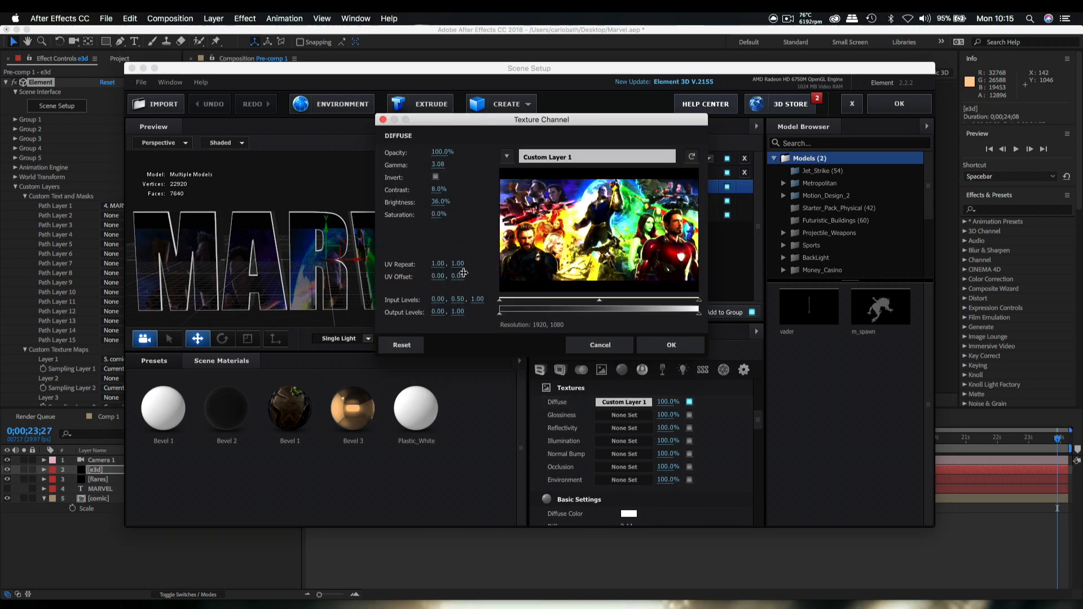
pyautogui.moveTo(458, 279); pyautogui.dragTo(468, 275)
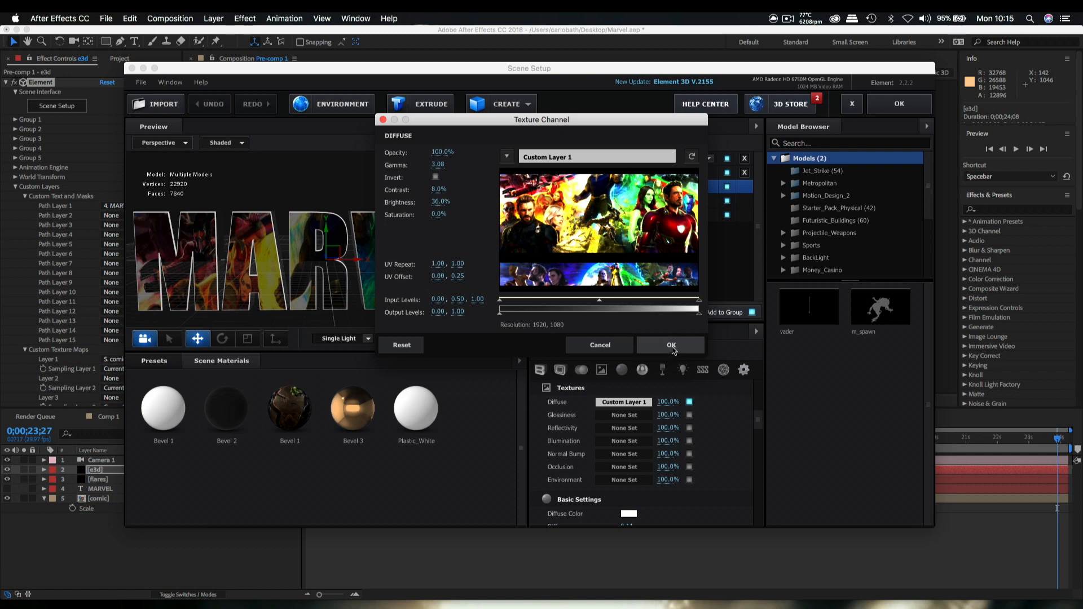
pyautogui.click(672, 345)
pyautogui.click(900, 108)
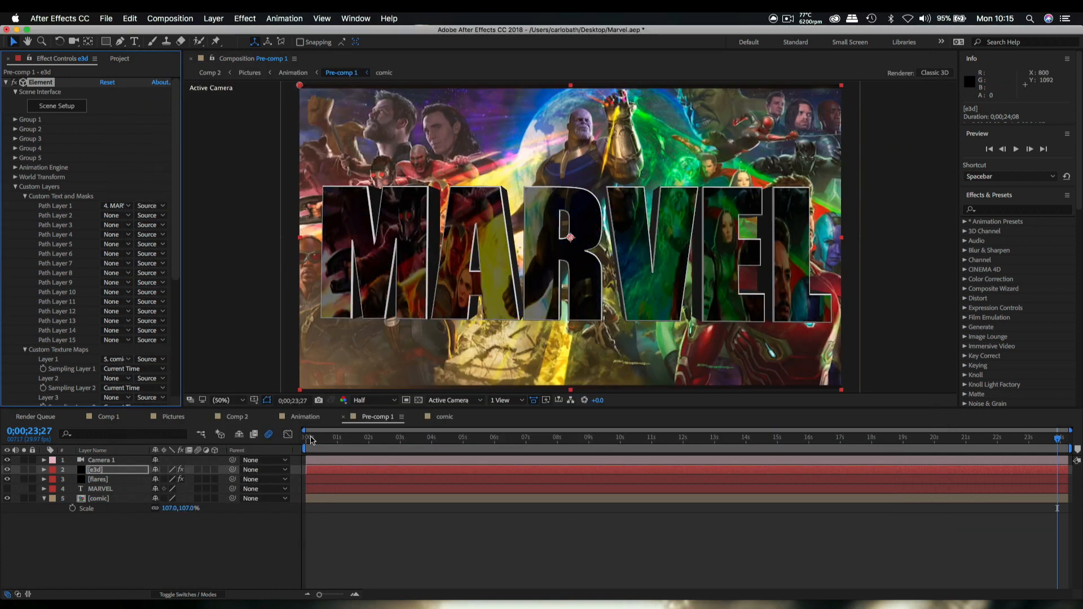
pyautogui.moveTo(311, 440); pyautogui.dragTo(1072, 456)
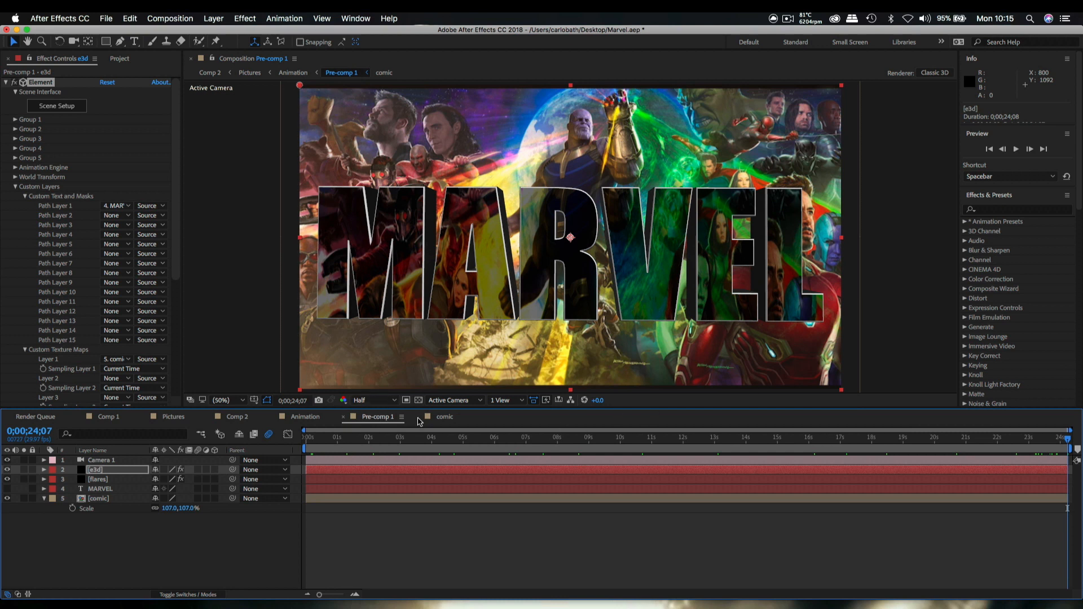
pyautogui.click(444, 417)
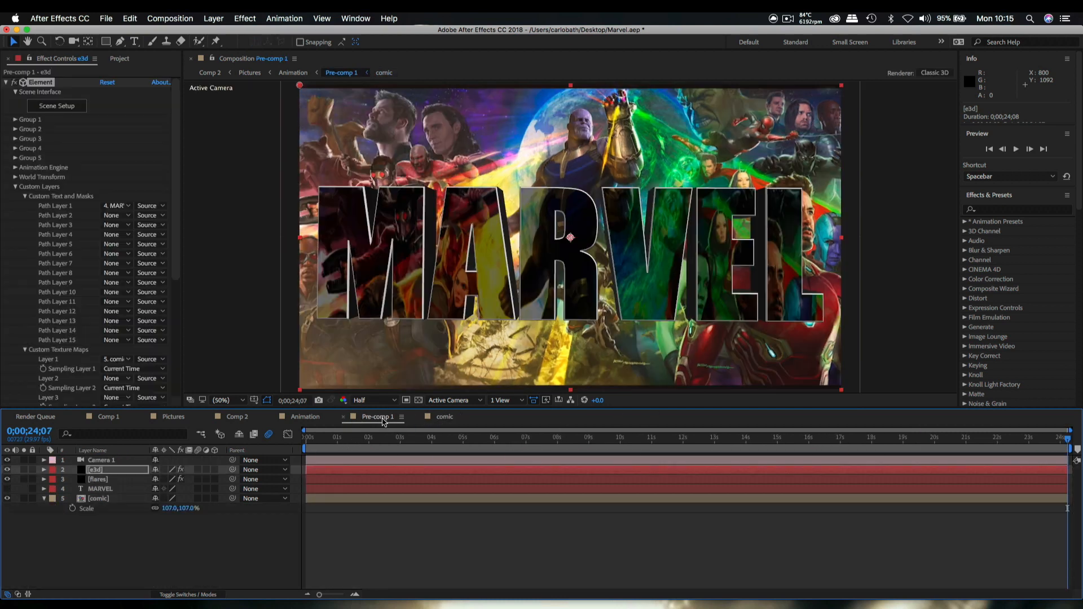
pyautogui.click(377, 418)
pyautogui.click(308, 440)
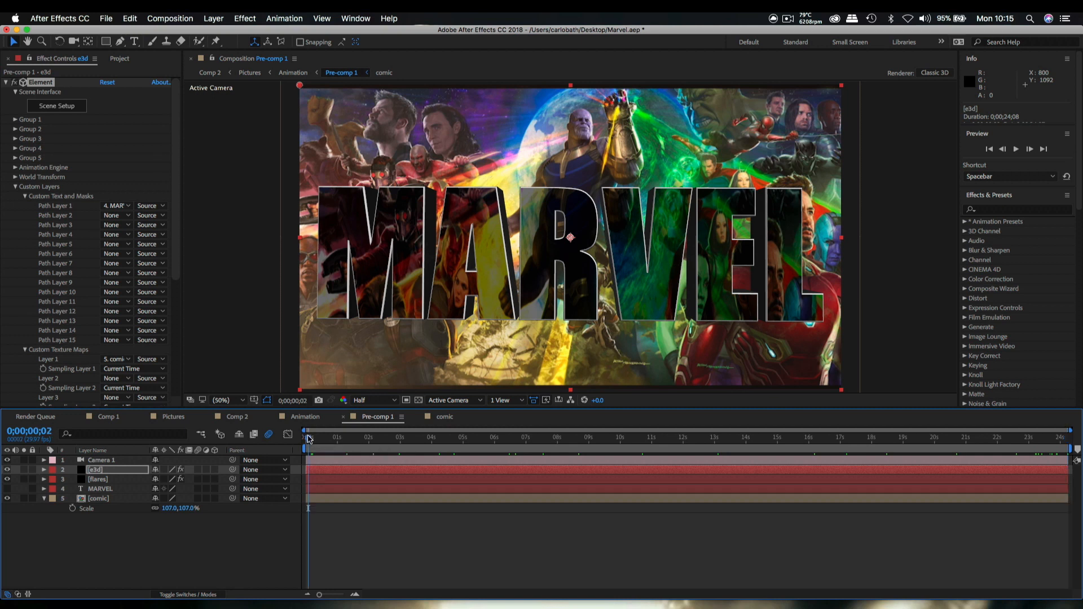
pyautogui.moveTo(309, 440); pyautogui.dragTo(1079, 455)
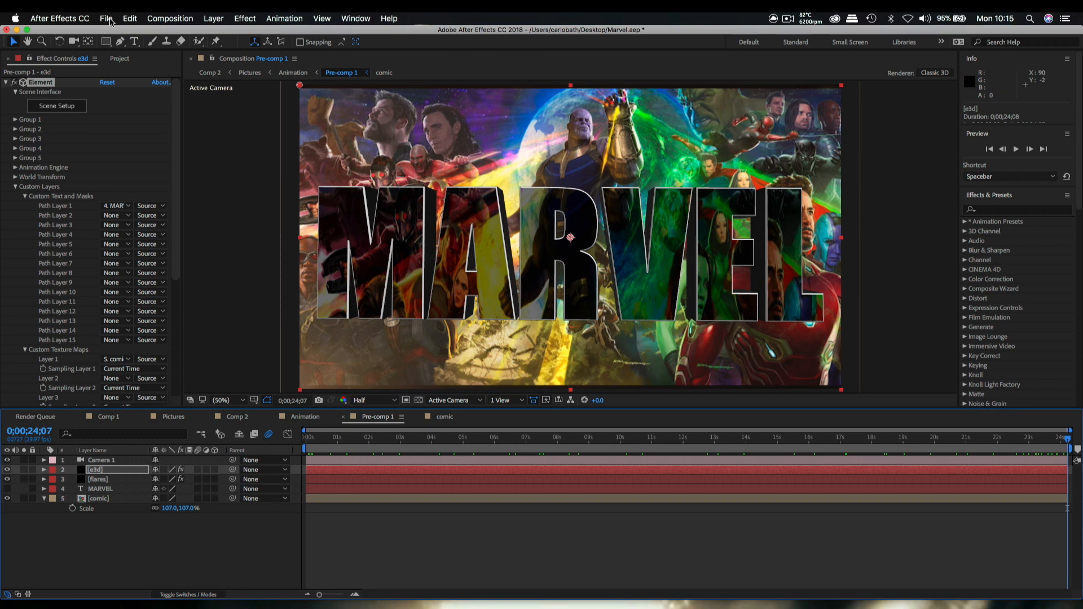
# Step: Place Marvel_Studios_2016_logo.svg.png in Pre-comp 1 as the top layer, over the upper part of the frame at 0;00;24;07
pyautogui.click(6, 83)
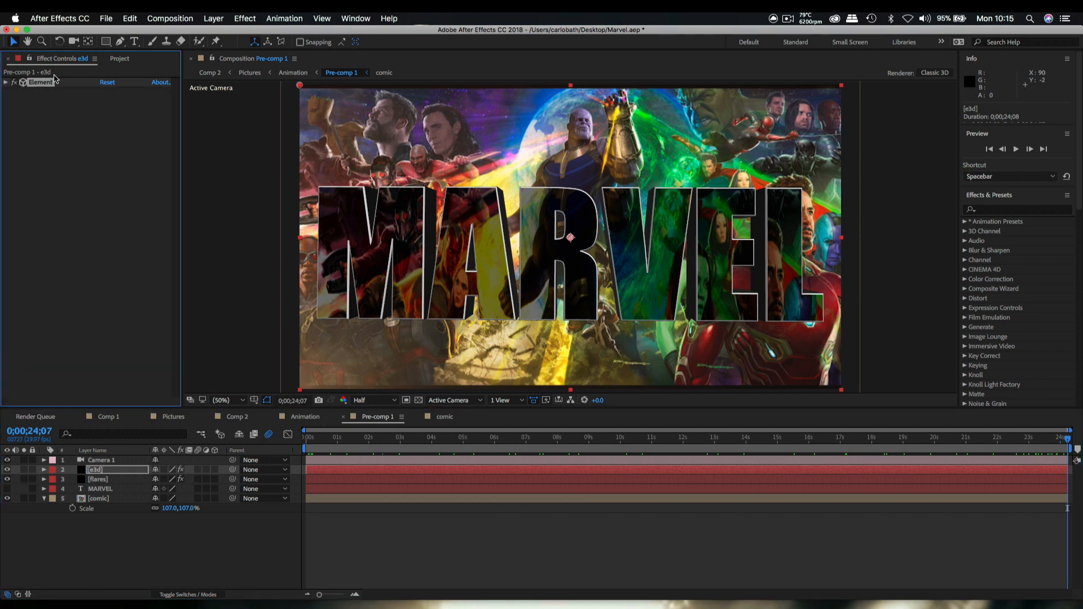
pyautogui.click(118, 59)
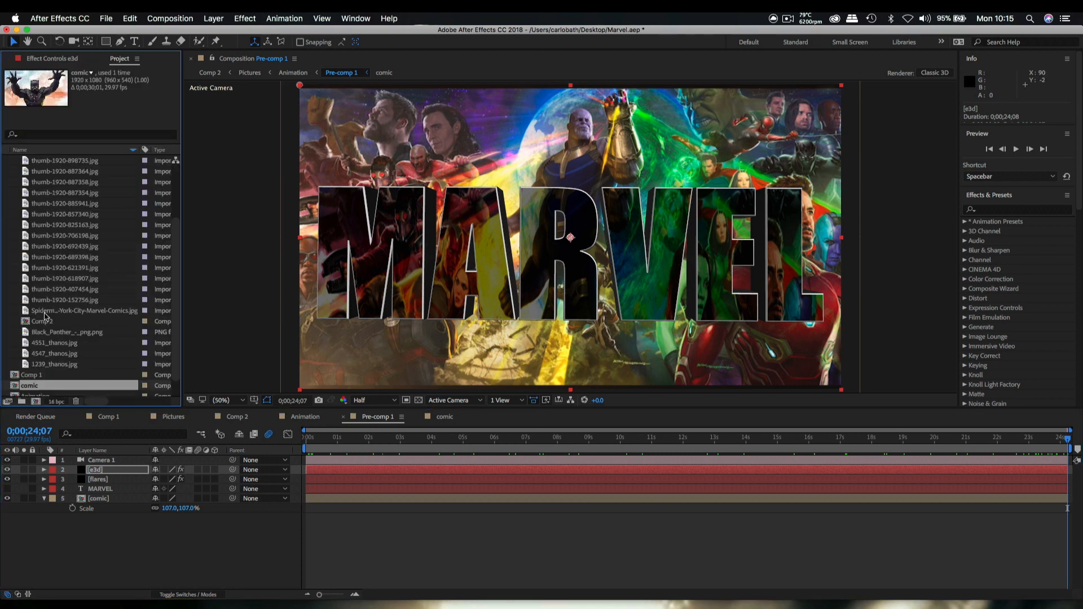
pyautogui.scroll(4, 48, 307)
pyautogui.click(7, 204)
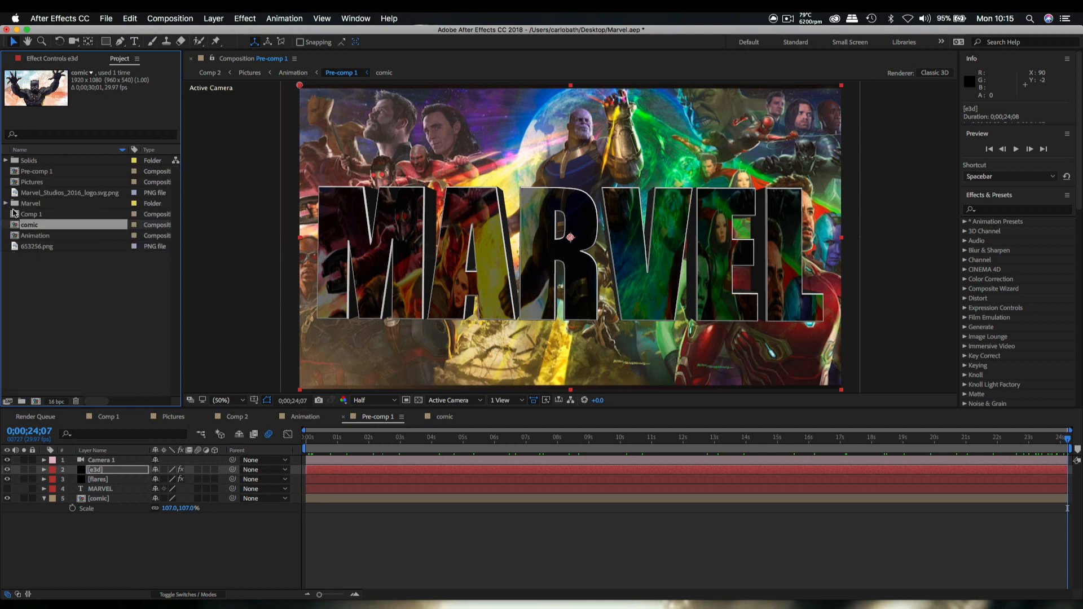
pyautogui.click(77, 193)
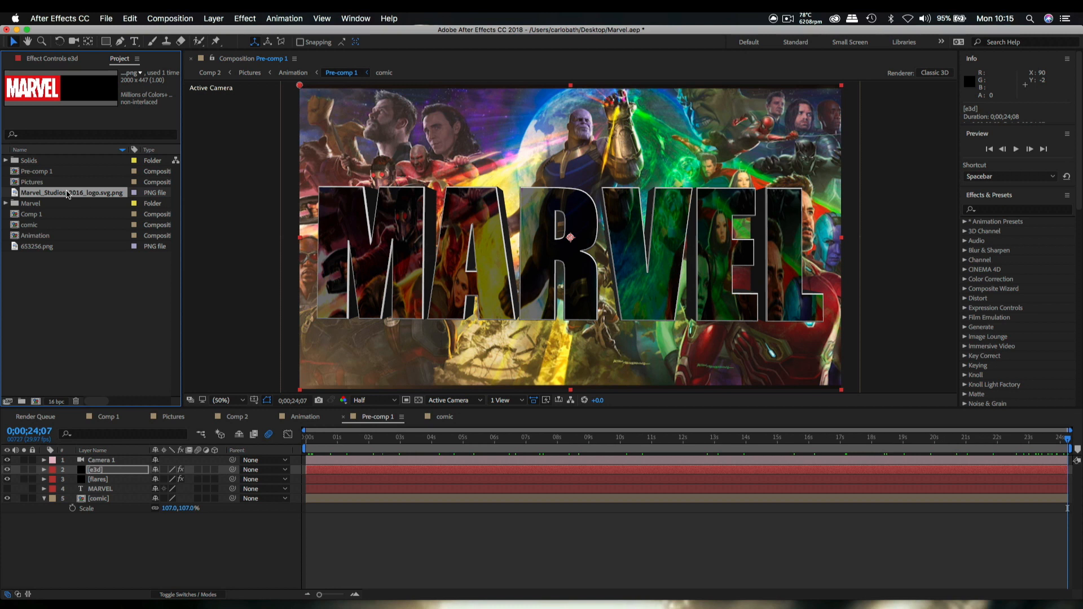
pyautogui.moveTo(66, 196); pyautogui.dragTo(570, 166)
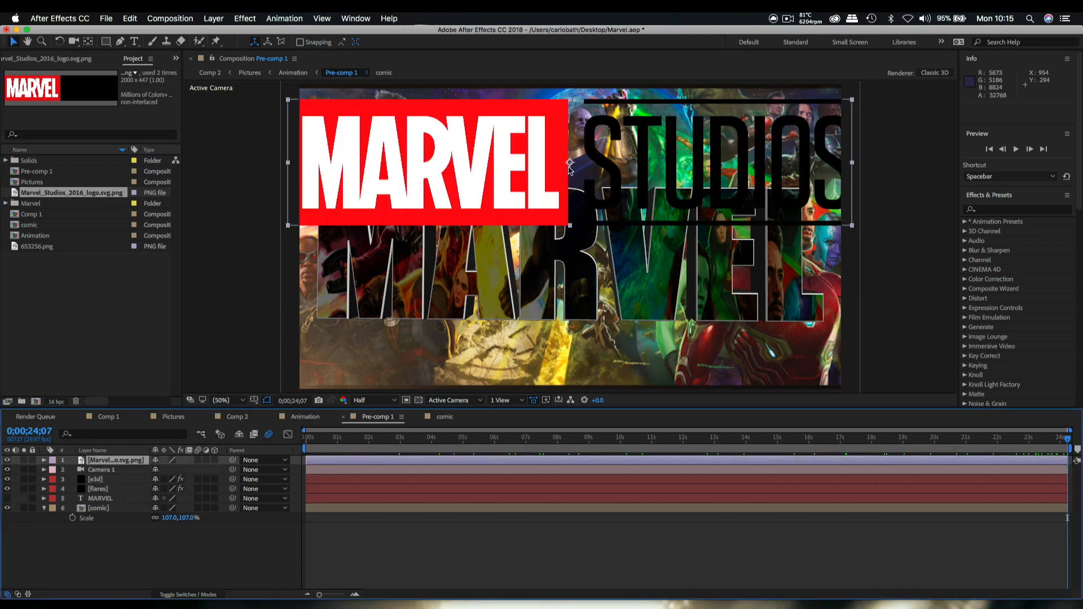
# Step: Set the Marvel Studios logo layer's Scale to 15% in Pre-comp 1
pyautogui.press('s')
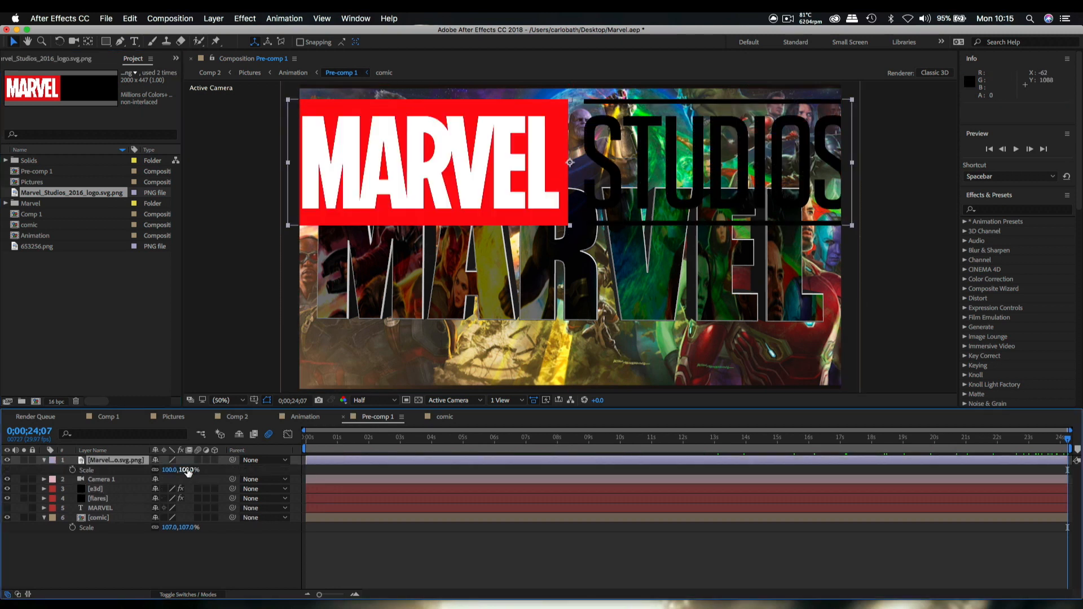
pyautogui.moveTo(188, 472); pyautogui.dragTo(136, 465)
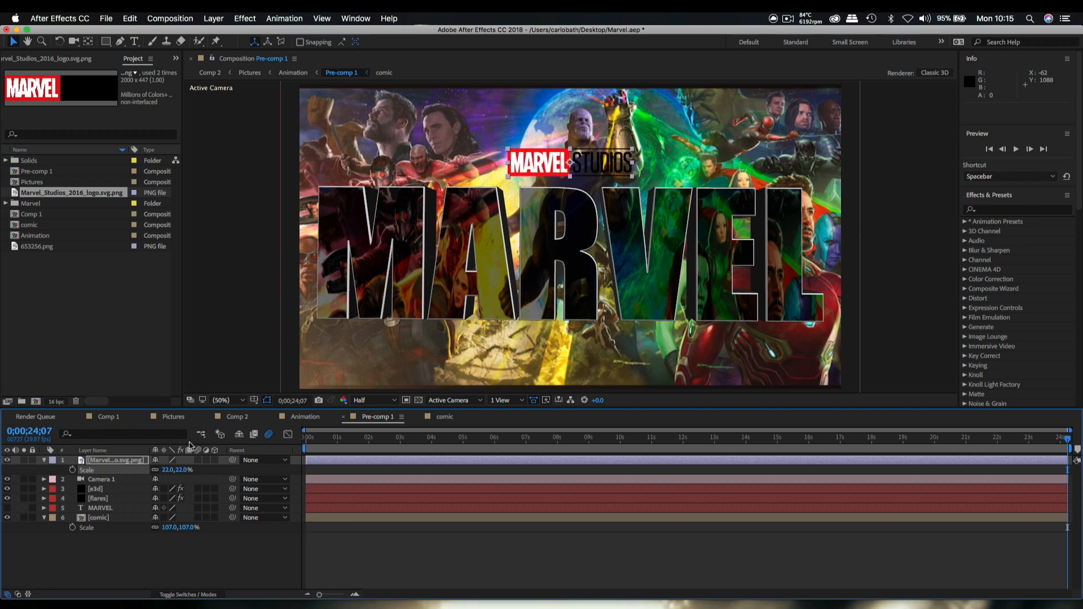
pyautogui.click(181, 471)
pyautogui.write('15')
pyautogui.press('Return')
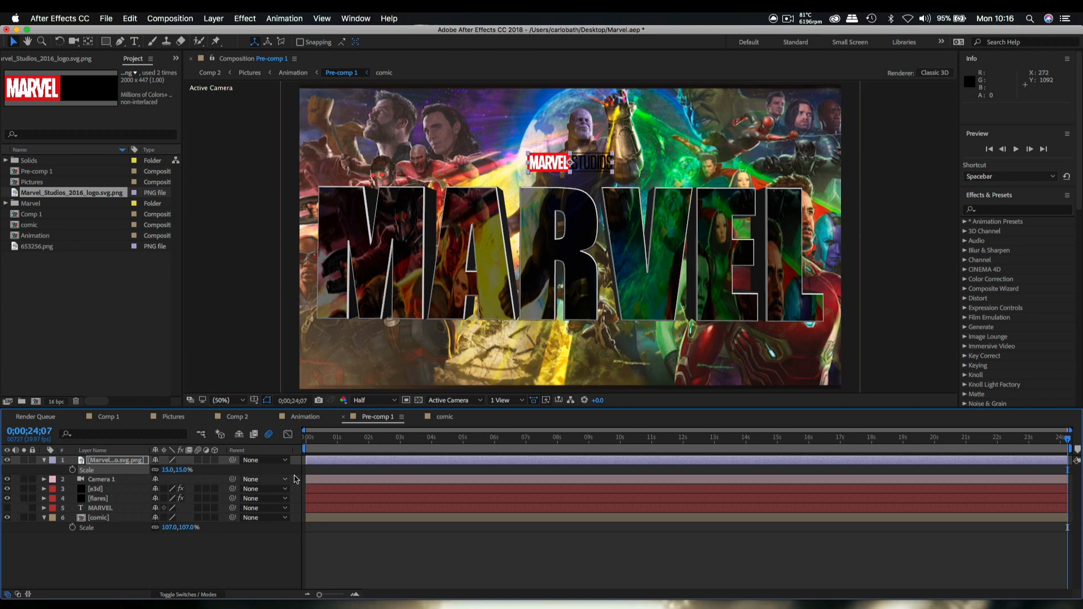
pyautogui.click(44, 460)
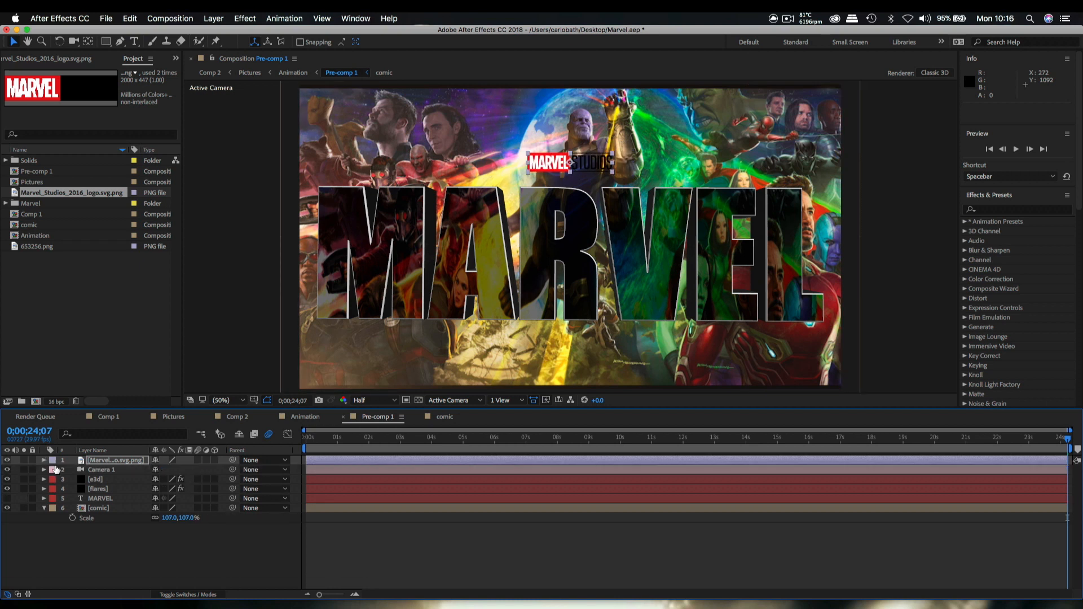
# Step: Trim the start of the Marvel Studios logo layer to 0;00;22;16 so it only covers the end of the composition
pyautogui.moveTo(308, 460); pyautogui.dragTo(996, 460)
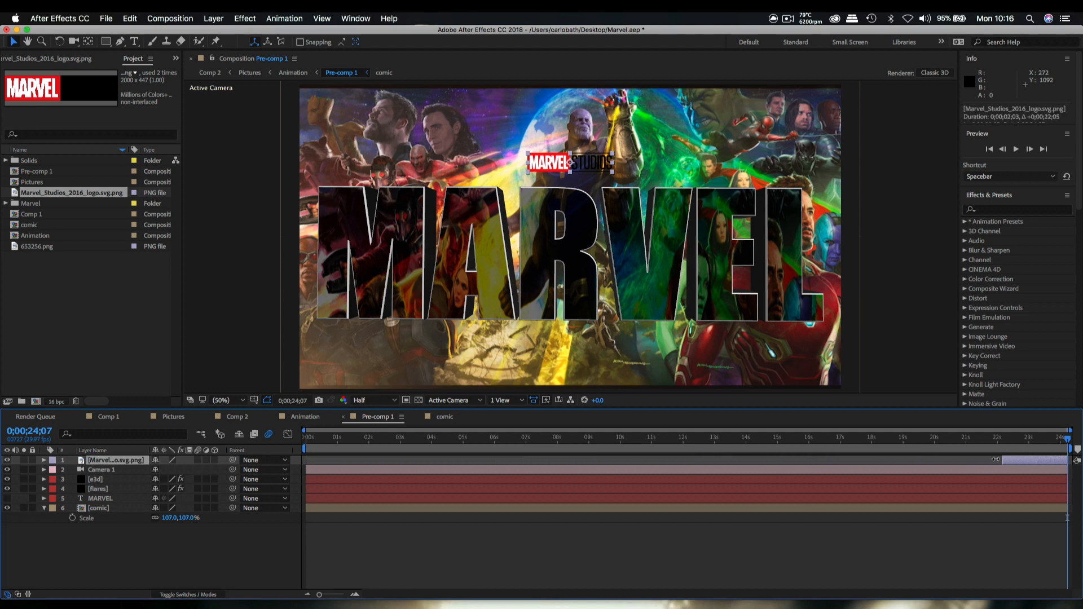
pyautogui.moveTo(1066, 442); pyautogui.dragTo(1013, 461)
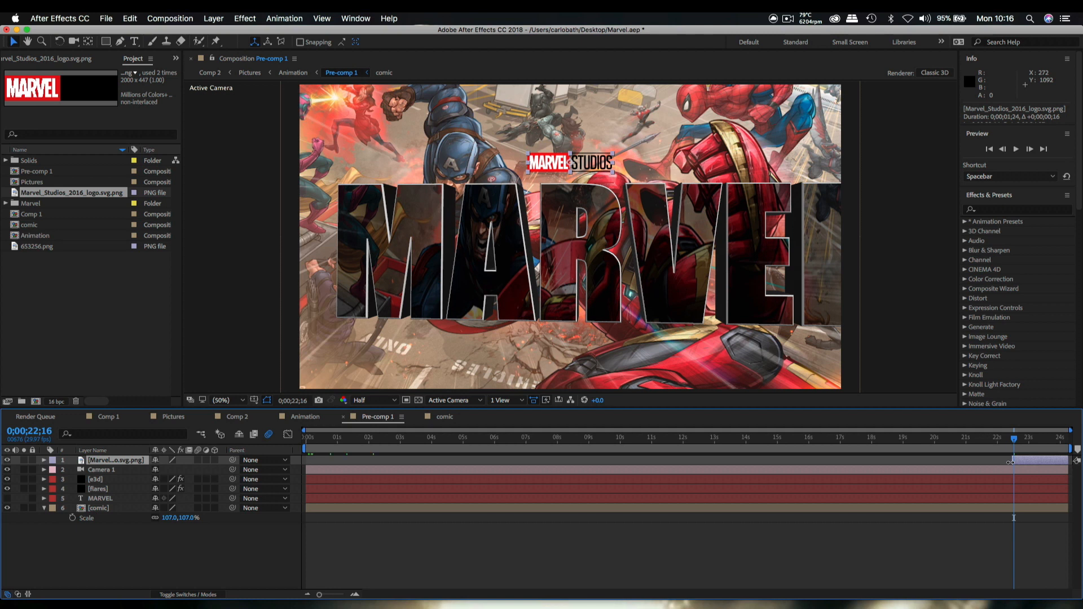
pyautogui.moveTo(1010, 463); pyautogui.dragTo(1013, 462)
# Step: Find the fade presets and apply Fade In Over Layer Below to the Marvel Studios logo layer
pyautogui.click(995, 209)
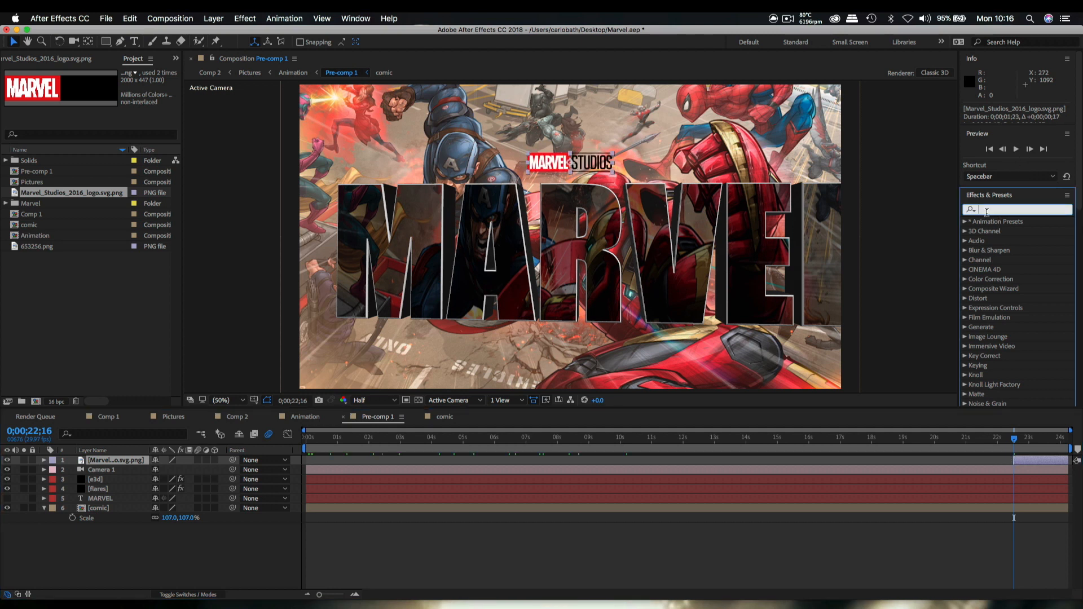
pyautogui.write('fade')
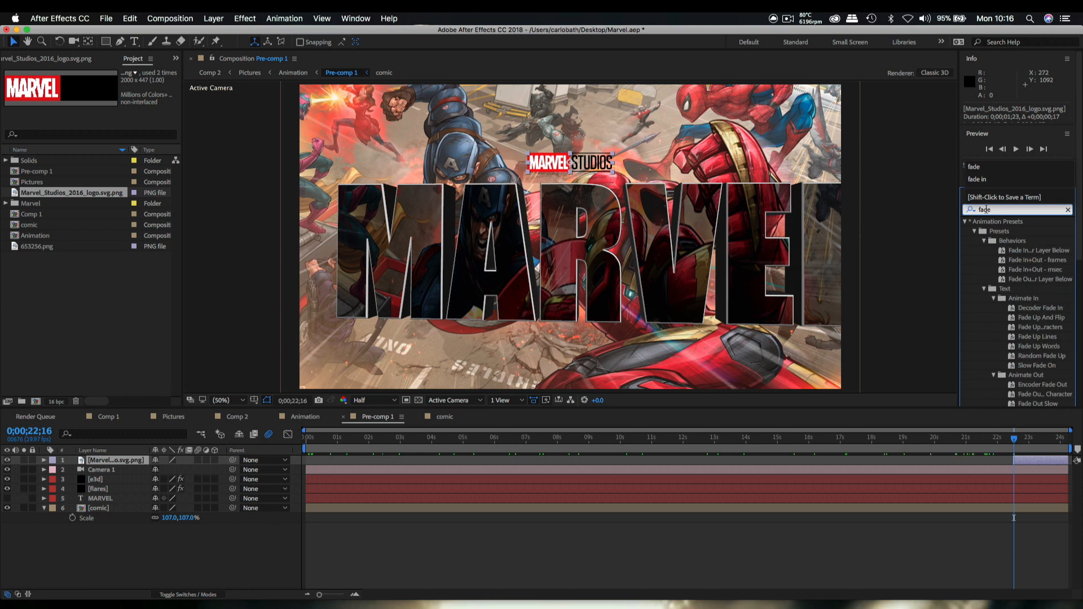
pyautogui.click(1036, 250)
pyautogui.moveTo(1036, 252); pyautogui.dragTo(1024, 354)
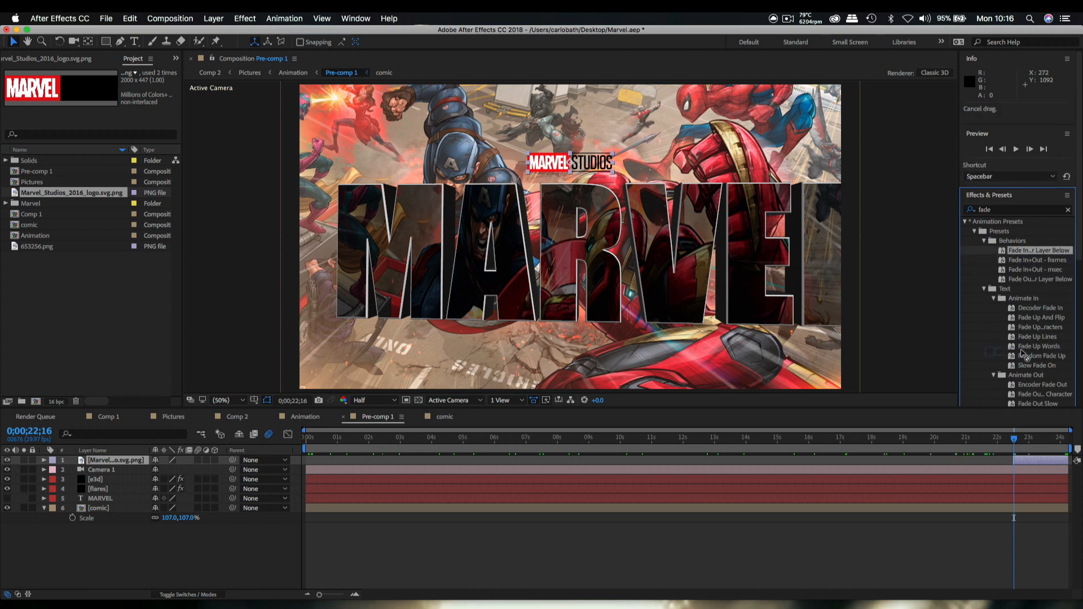
pyautogui.moveTo(1025, 454); pyautogui.dragTo(1008, 446)
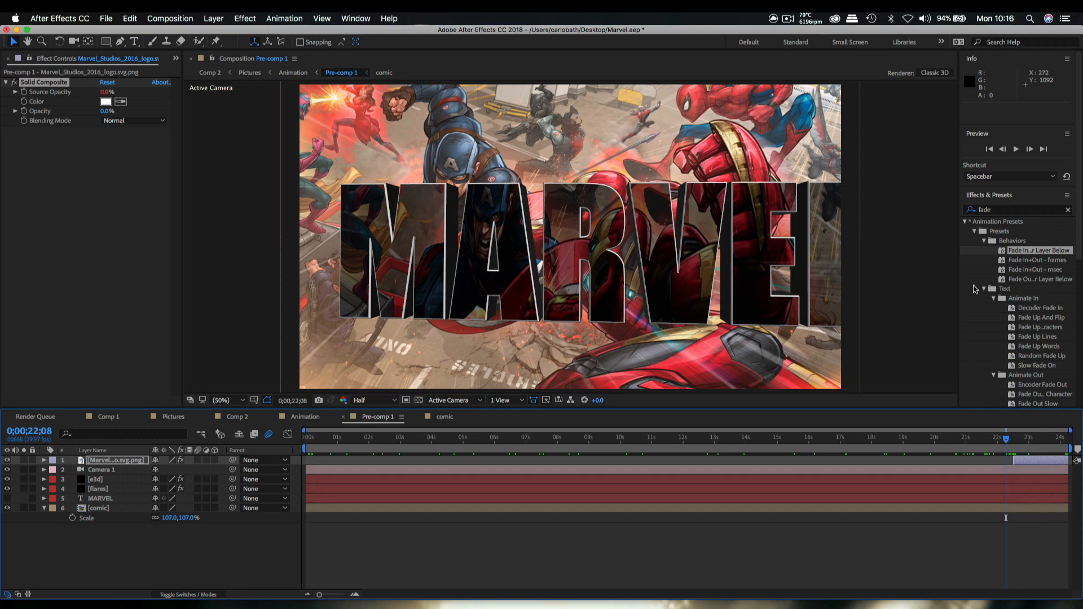
# Step: Preview the logo's fade-in from 0;00;22;08 and review the rest of the Pre-comp 1 animation
pyautogui.click(1016, 150)
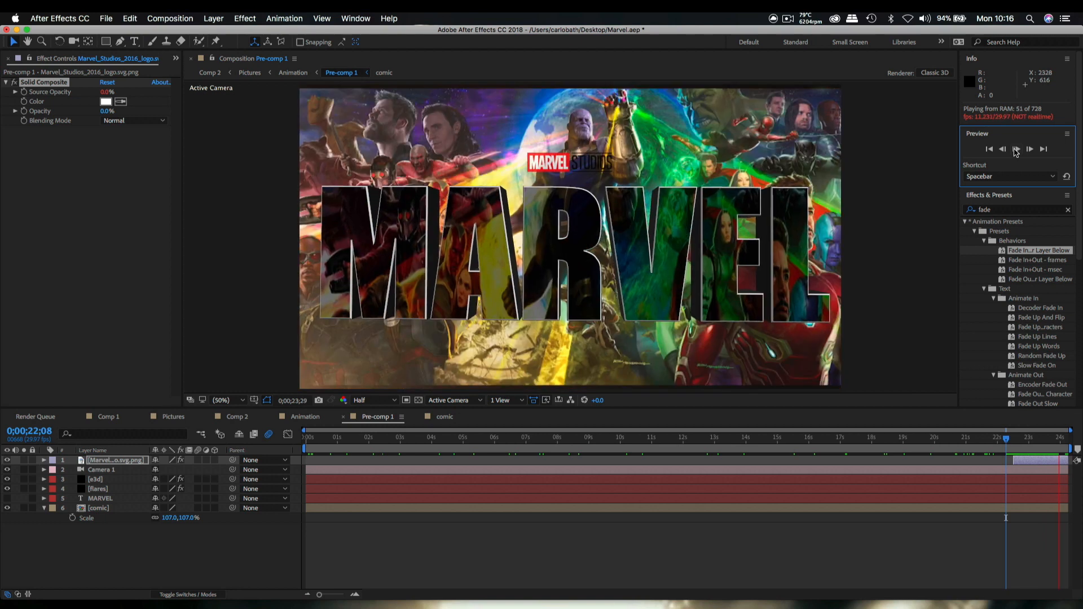
pyautogui.click(1015, 150)
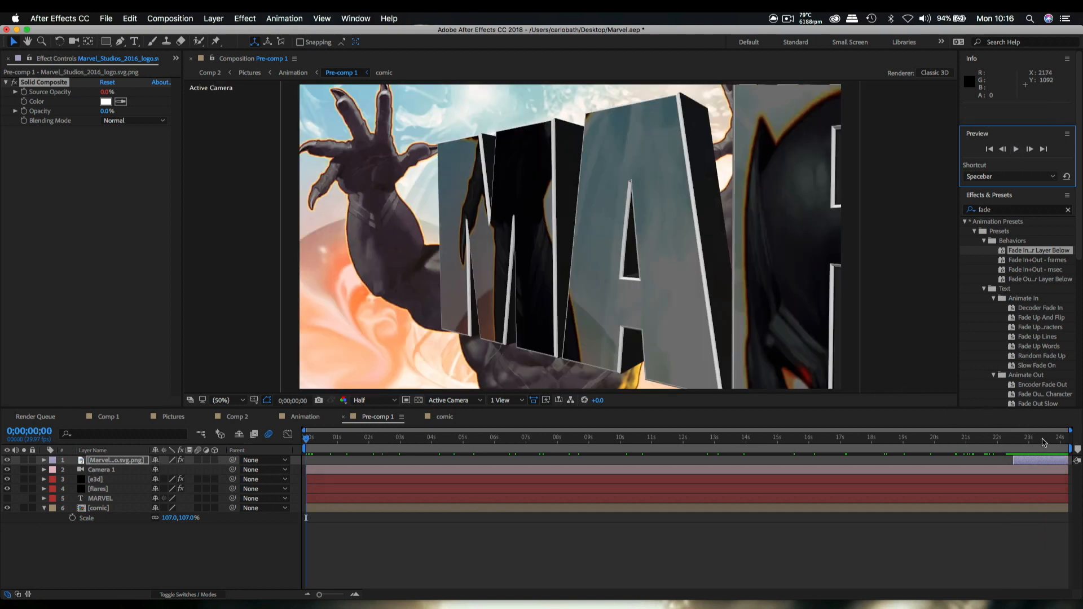
pyautogui.click(563, 438)
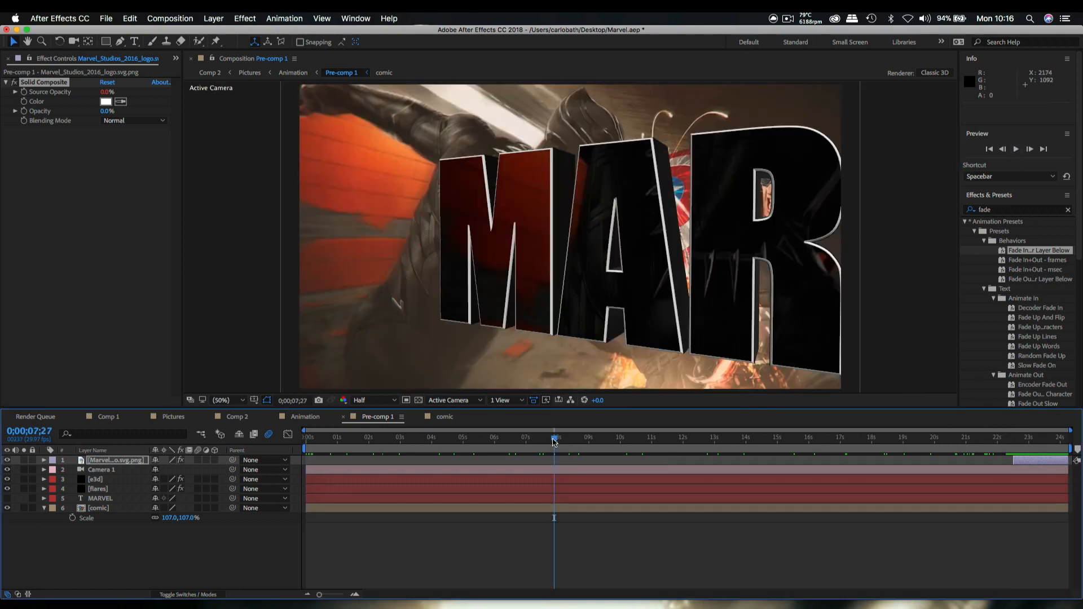
pyautogui.moveTo(624, 444); pyautogui.dragTo(1059, 439)
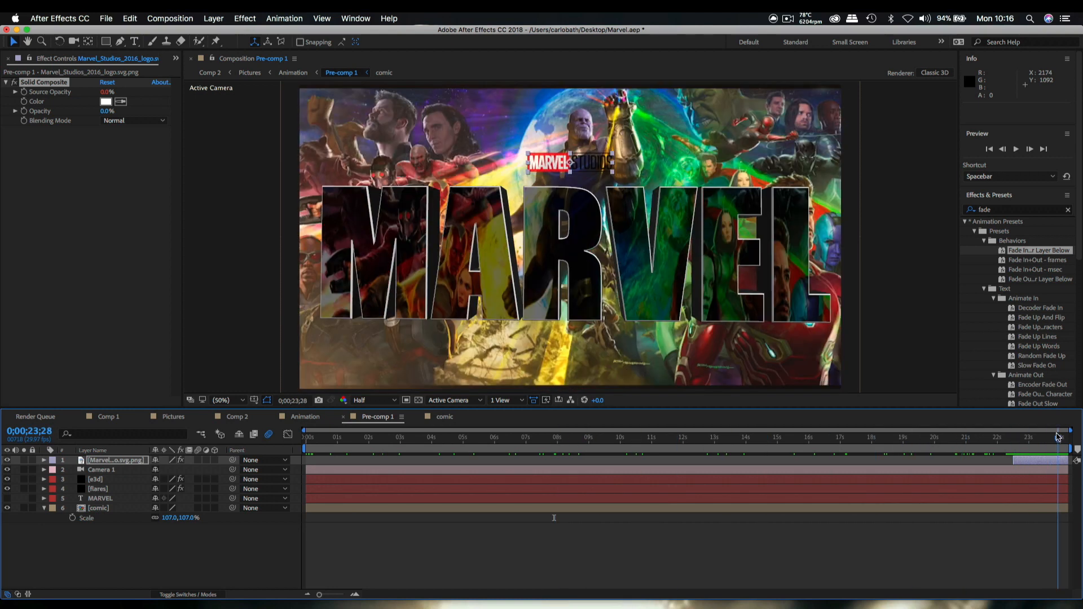
pyautogui.click(45, 509)
pyautogui.moveTo(1060, 440); pyautogui.dragTo(486, 443)
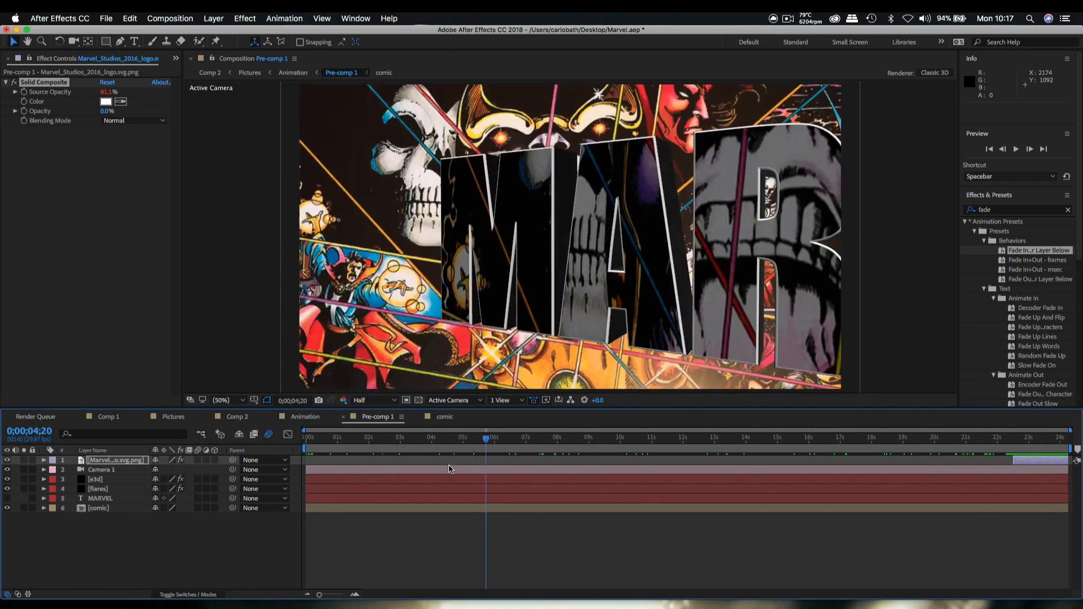
pyautogui.press('space')
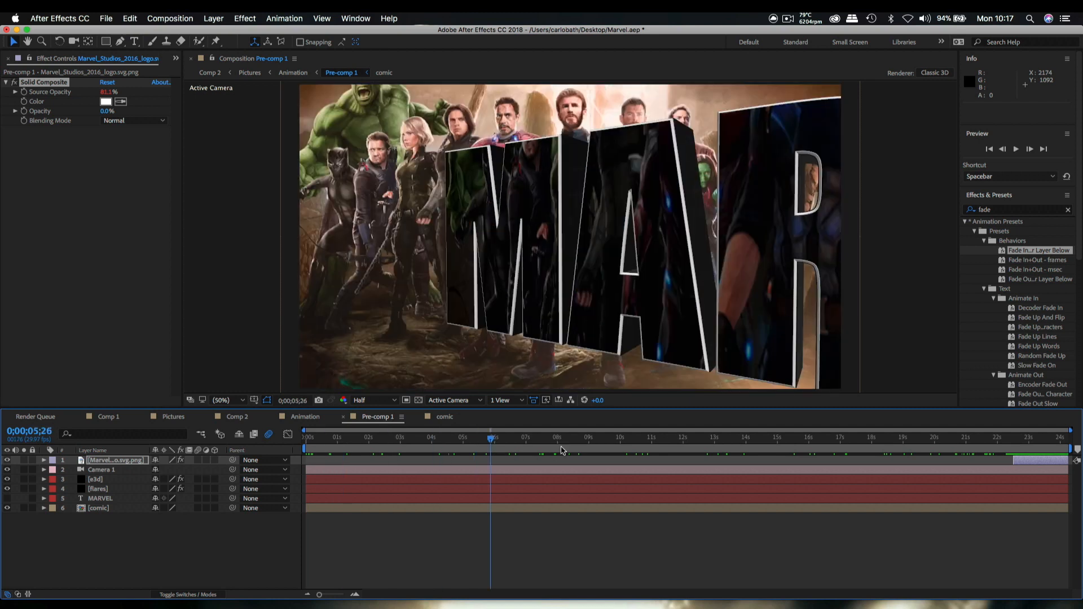